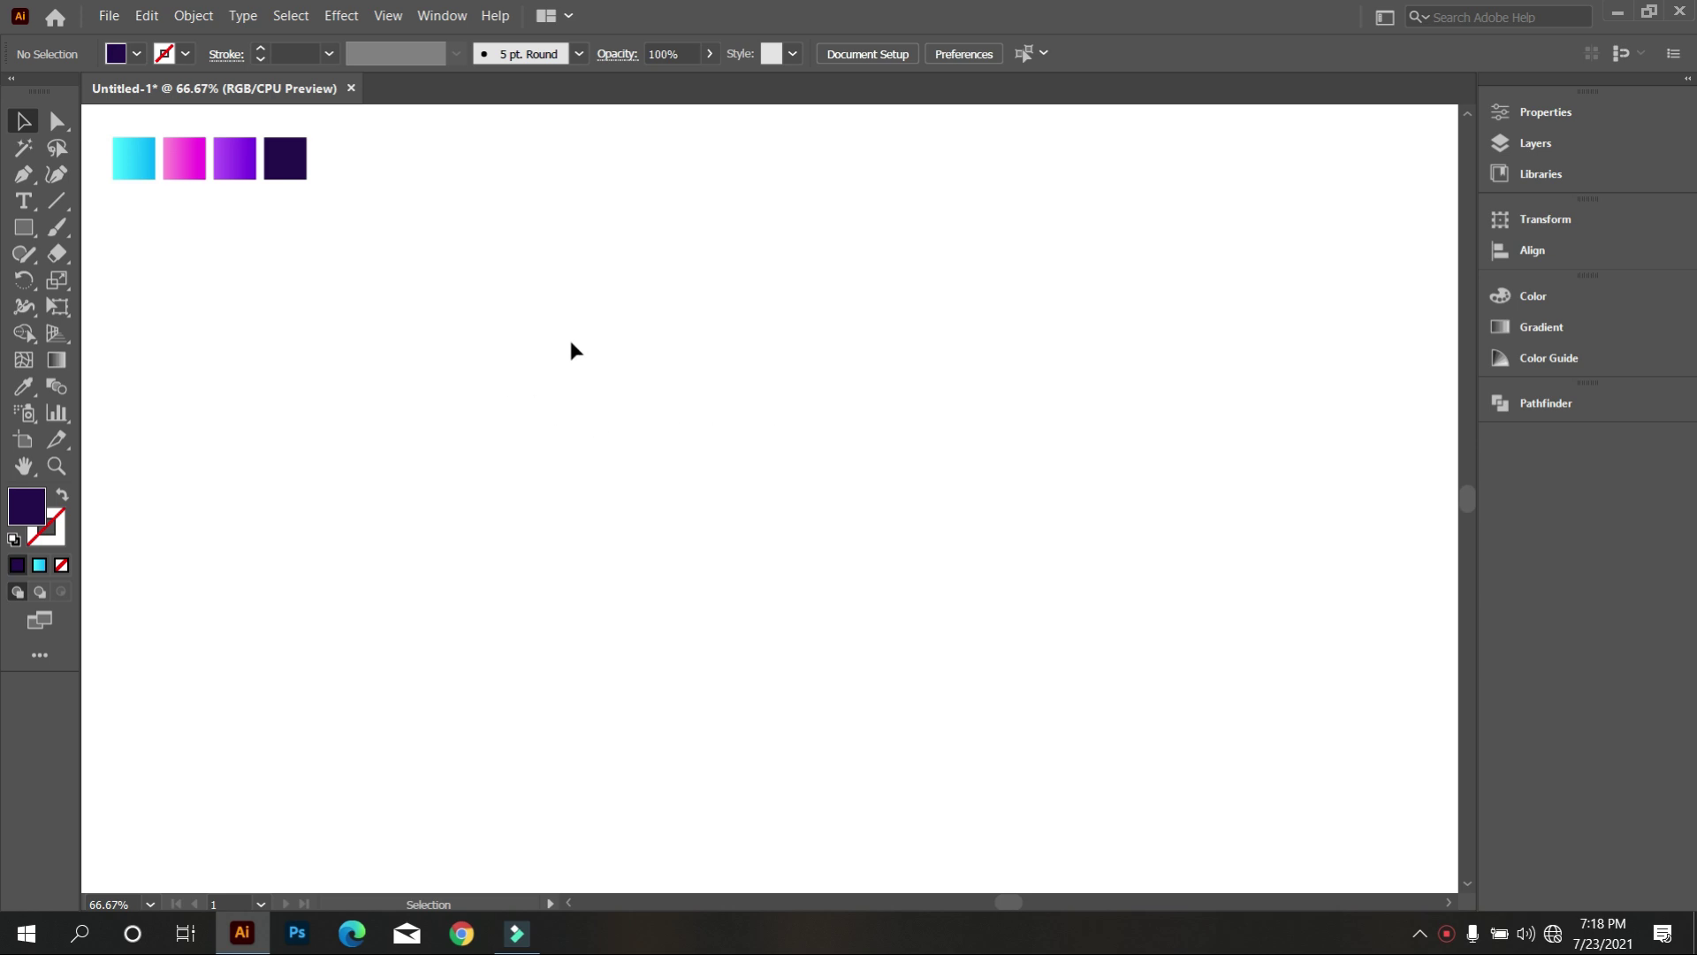
Draw an outlined square, duplicate it below and align the two stacked squares
left_click(24, 226)
left_click_drag(332, 353, 434, 454)
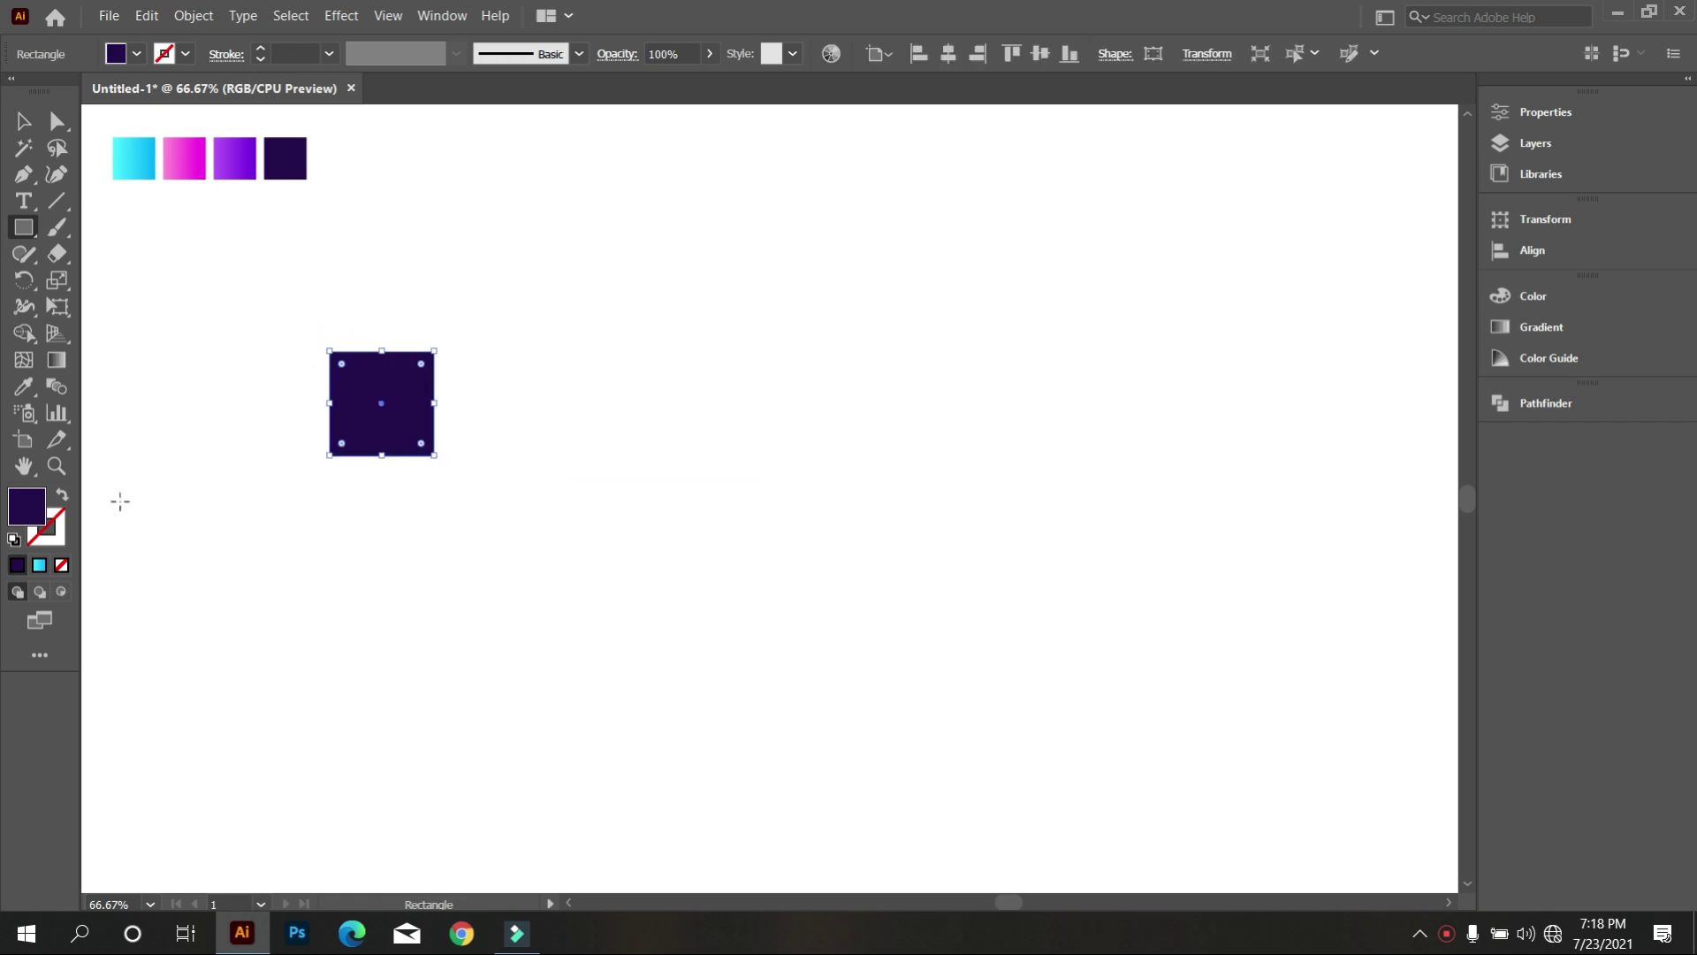
left_click(60, 499)
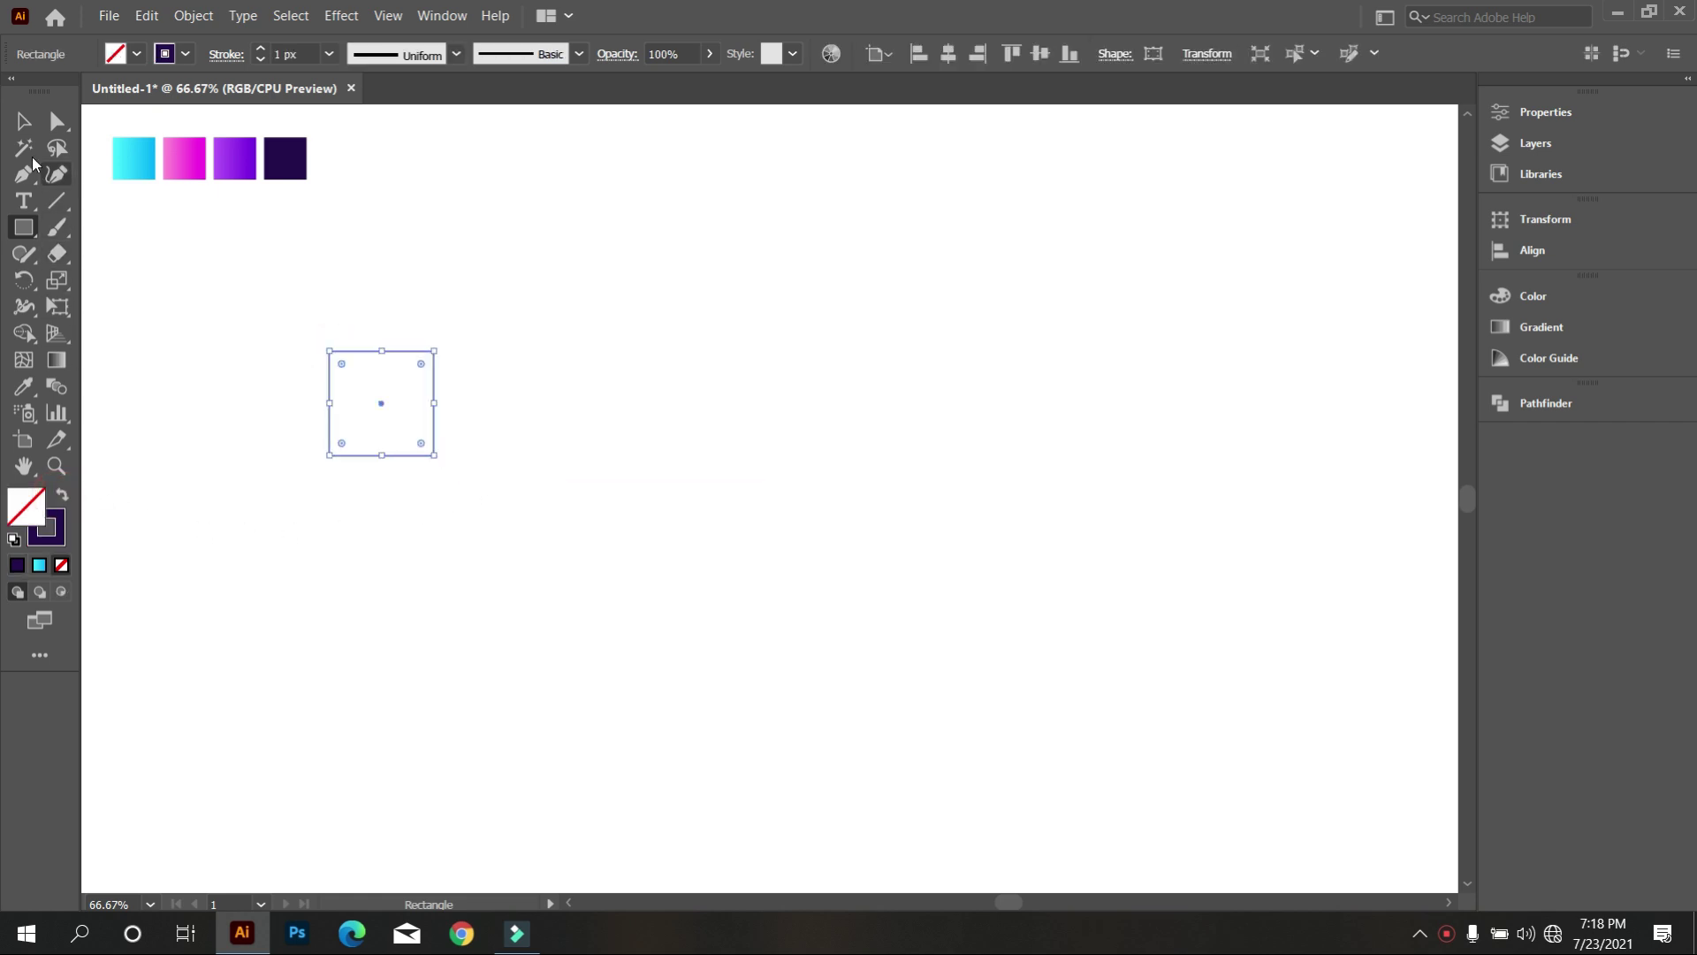
left_click(25, 120)
left_click(266, 328)
mouse_move(271, 333)
left_mouse_down()
mouse_move(447, 453)
mouse_move(429, 556)
left_mouse_up()
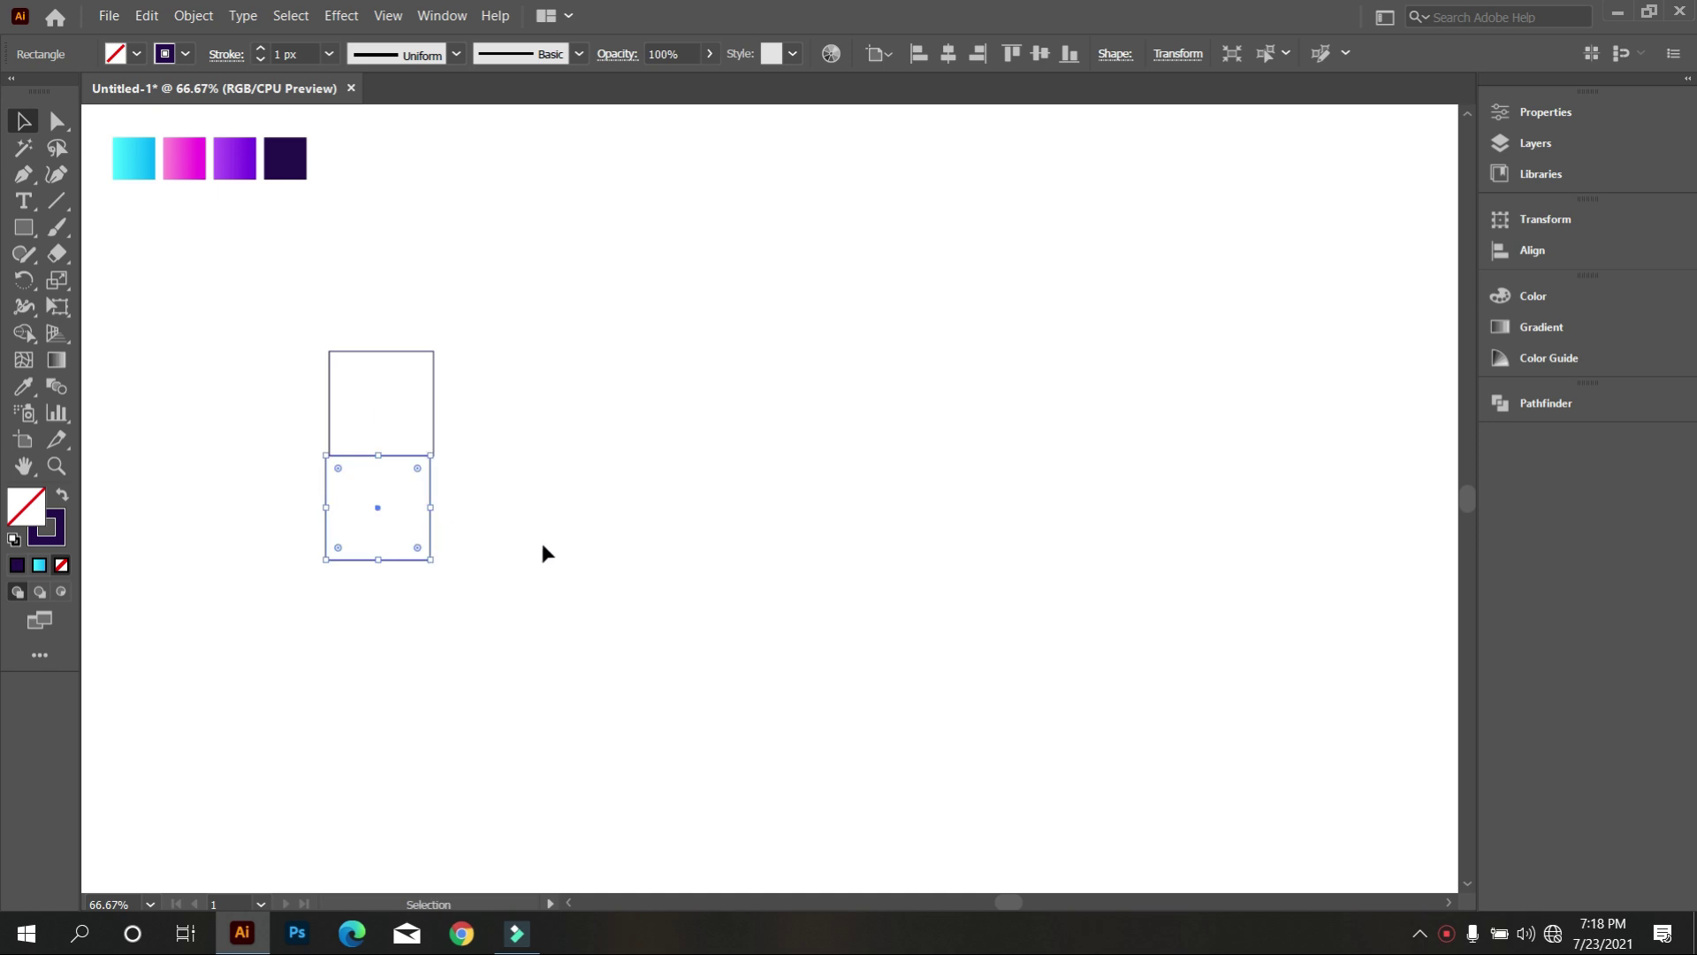
left_click(549, 549)
left_click_drag(576, 600, 367, 293)
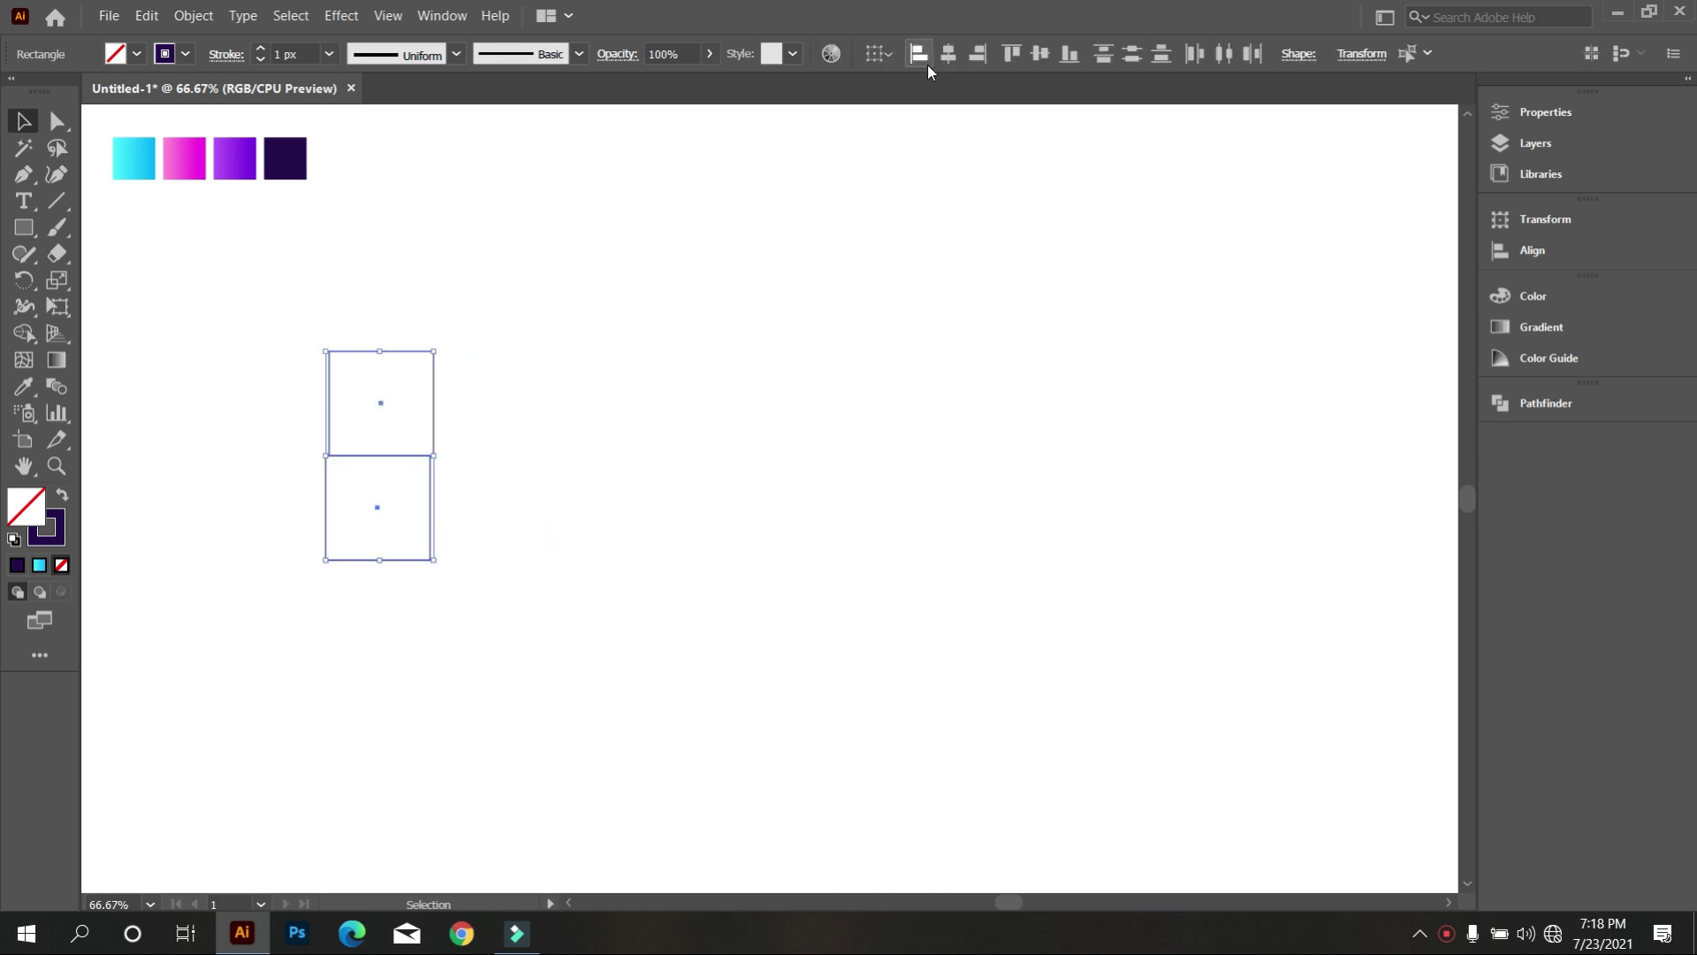
left_click(880, 247)
key("ctrl+1")
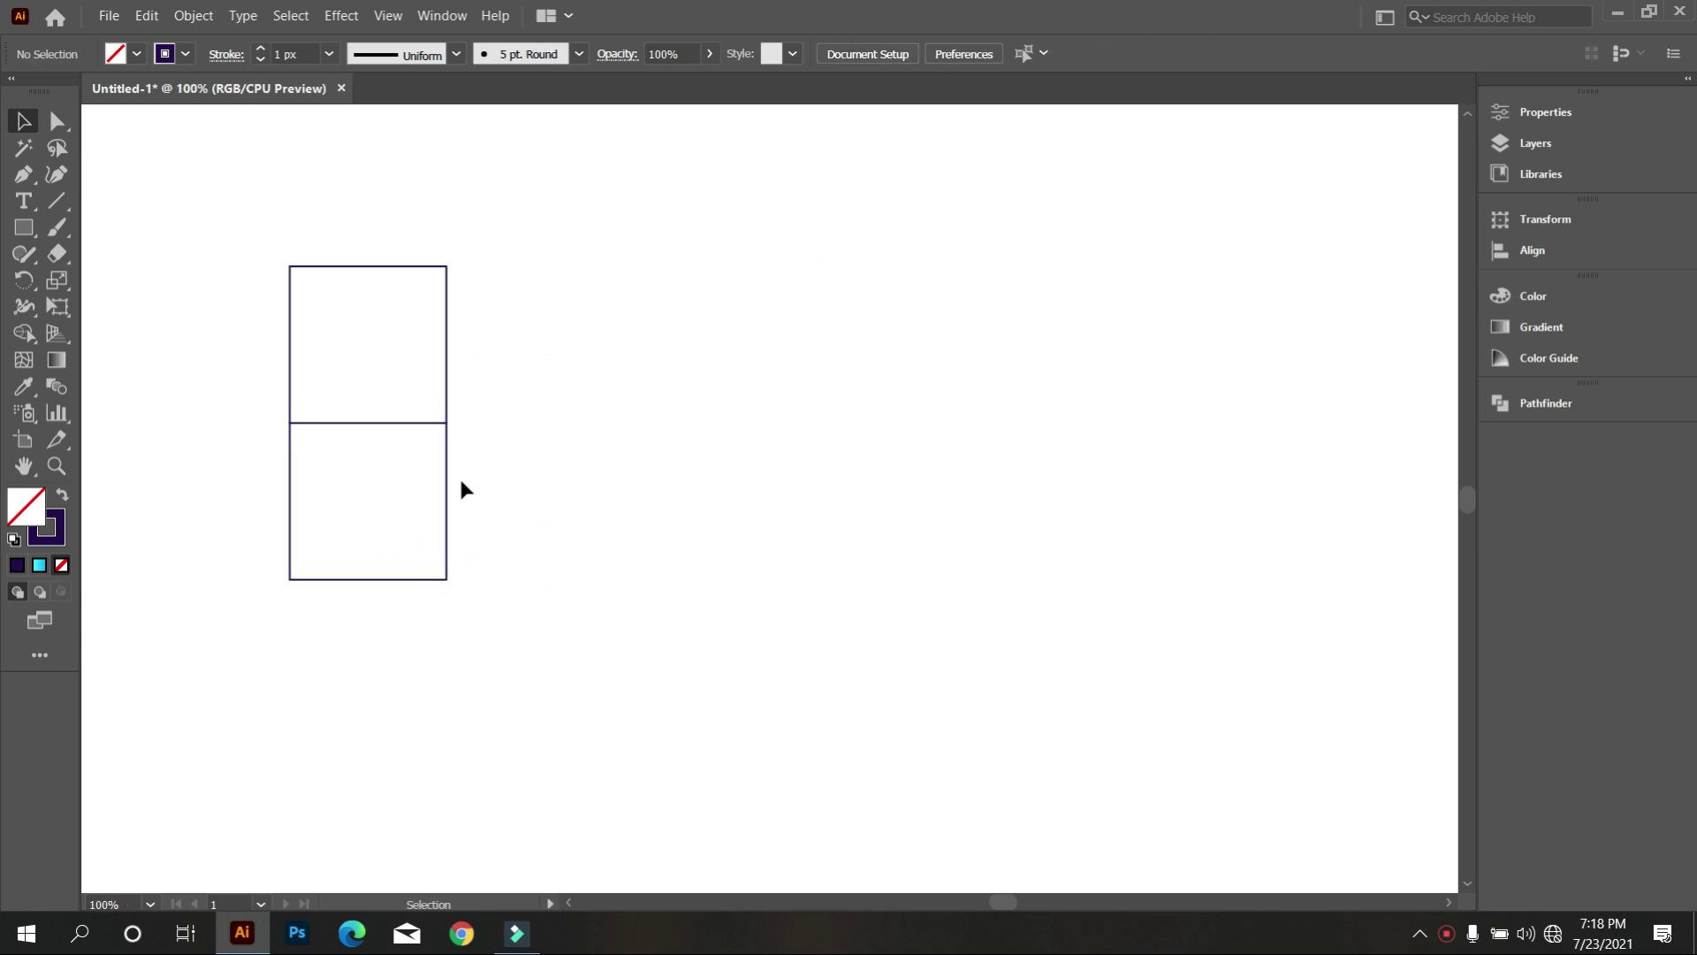
Draw a larger square from the top-right corner, matching the stack's combined height
left_click(25, 227)
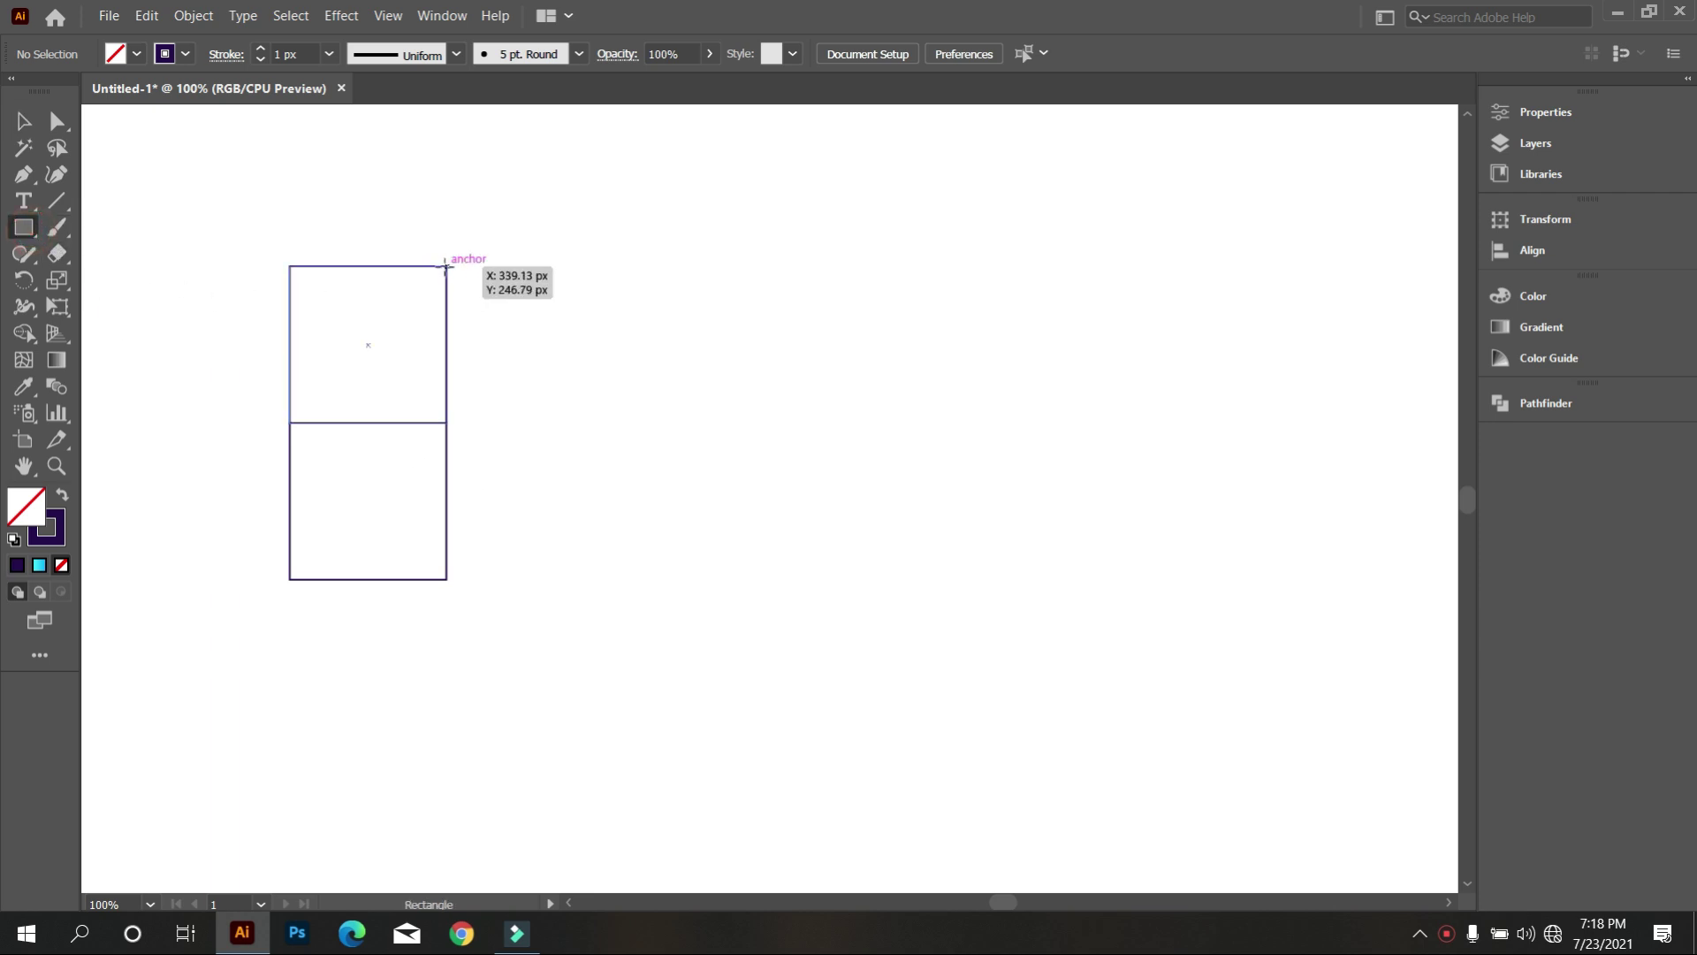
left_click_drag(447, 269, 566, 541)
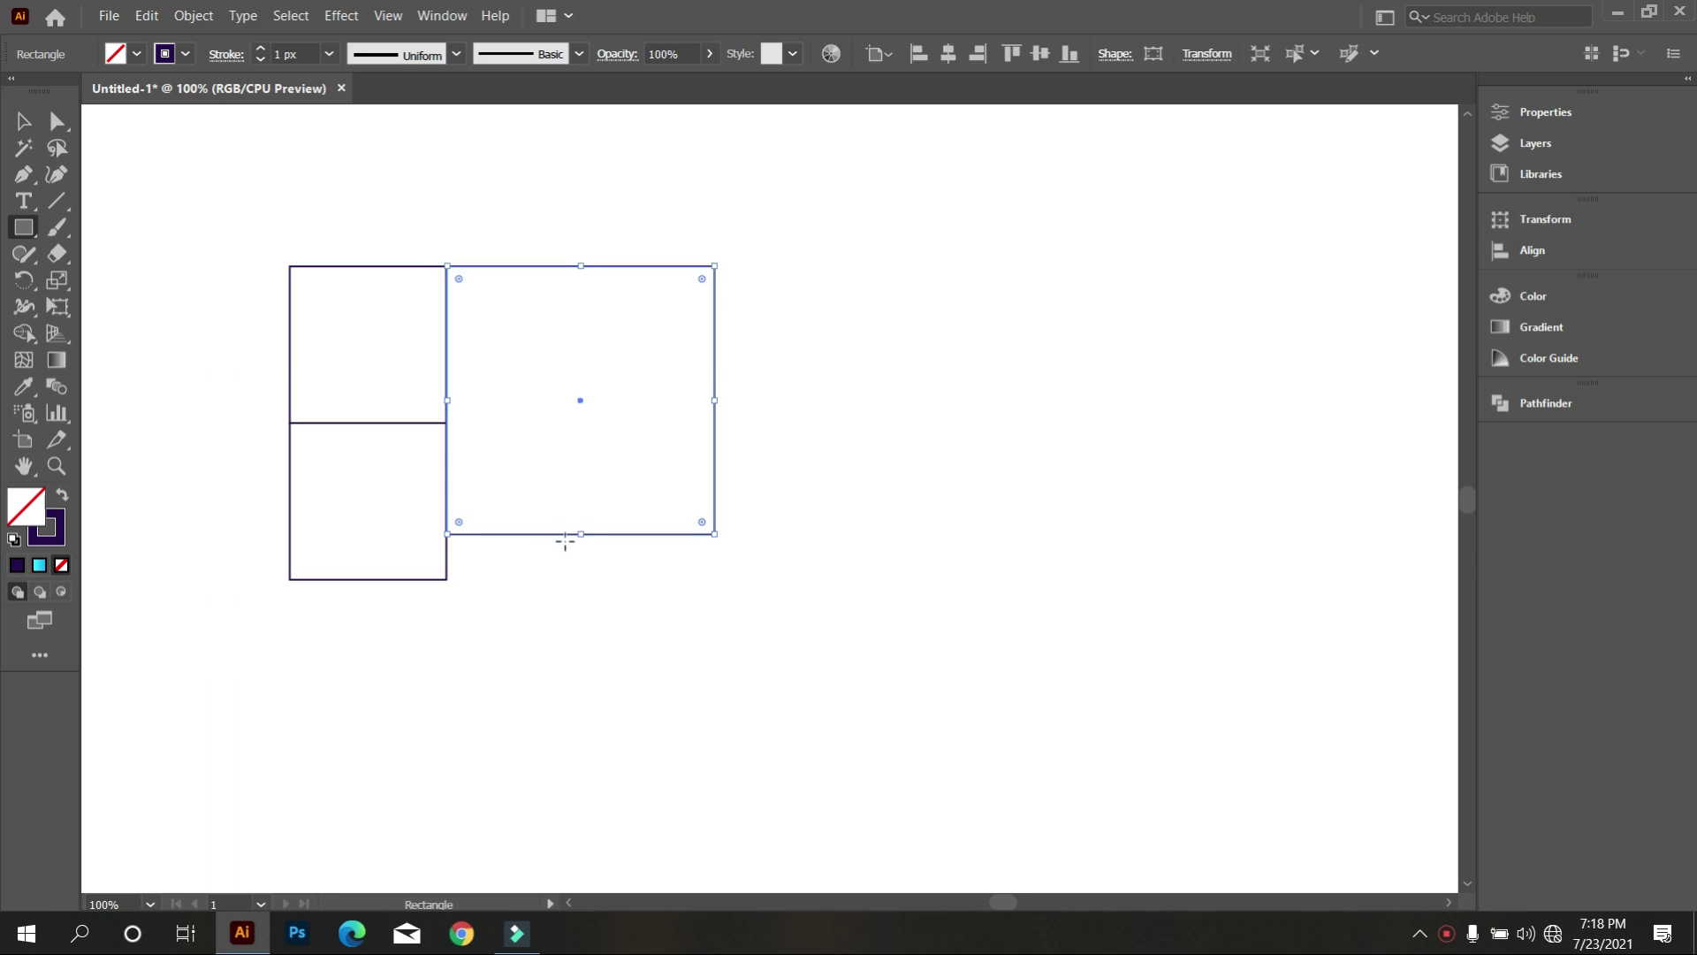
key("ctrl+z")
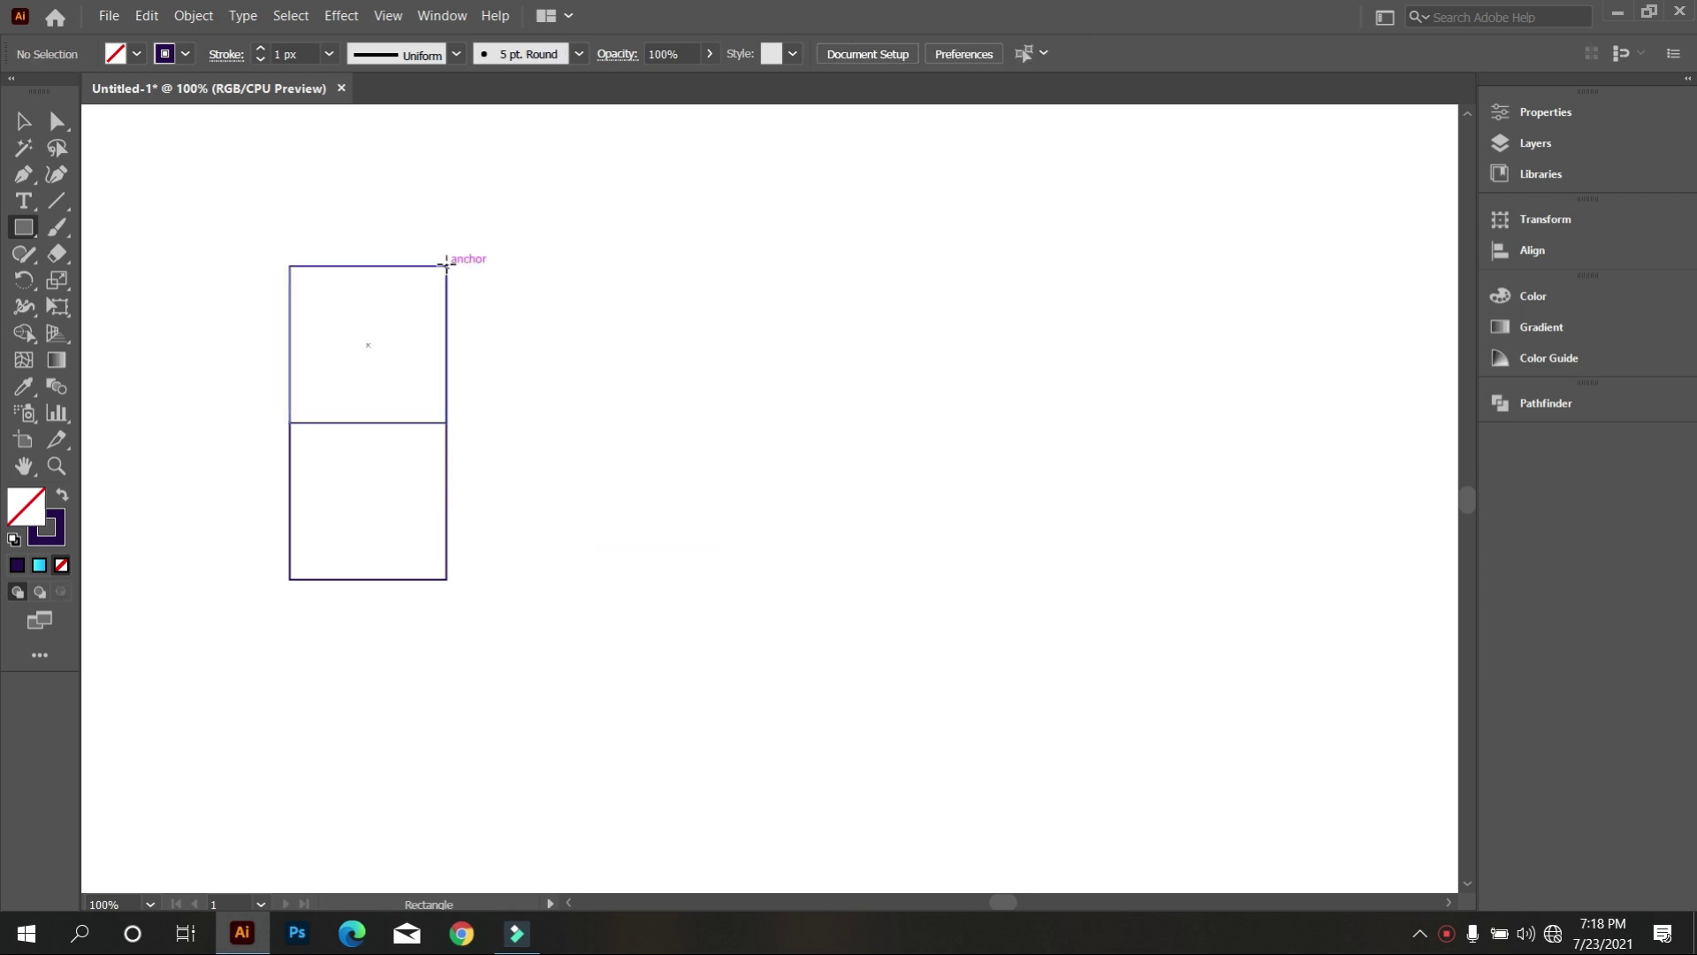
left_click_drag(448, 269, 484, 568)
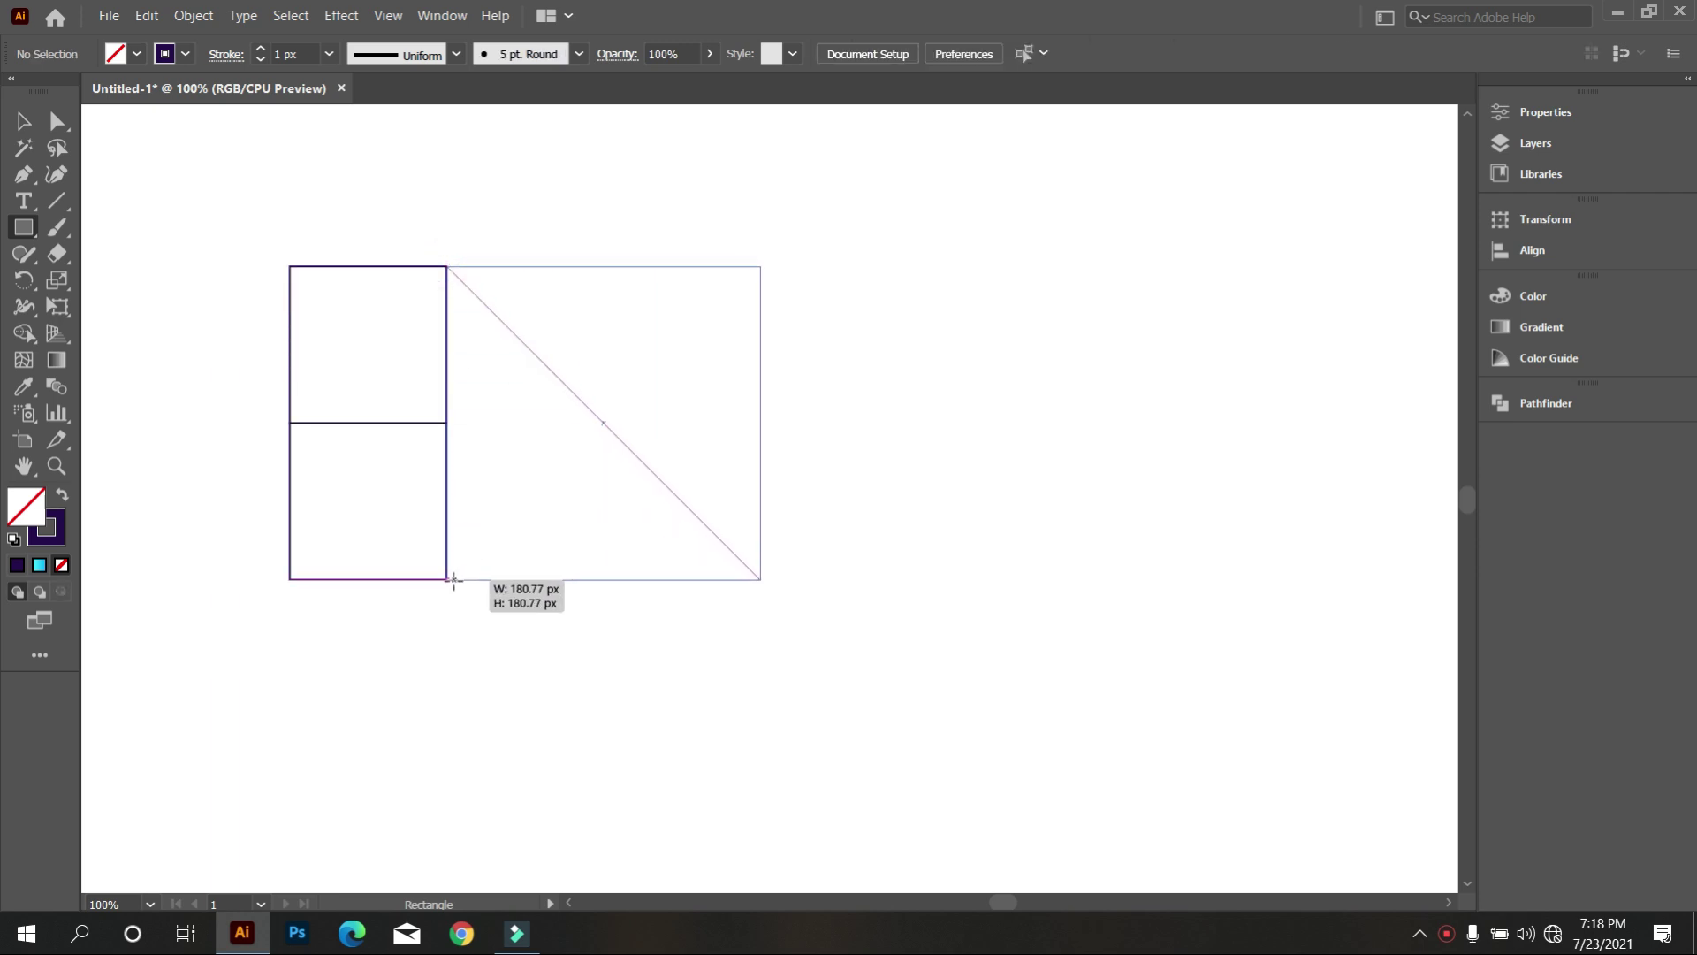
left_click_drag(483, 568, 450, 579)
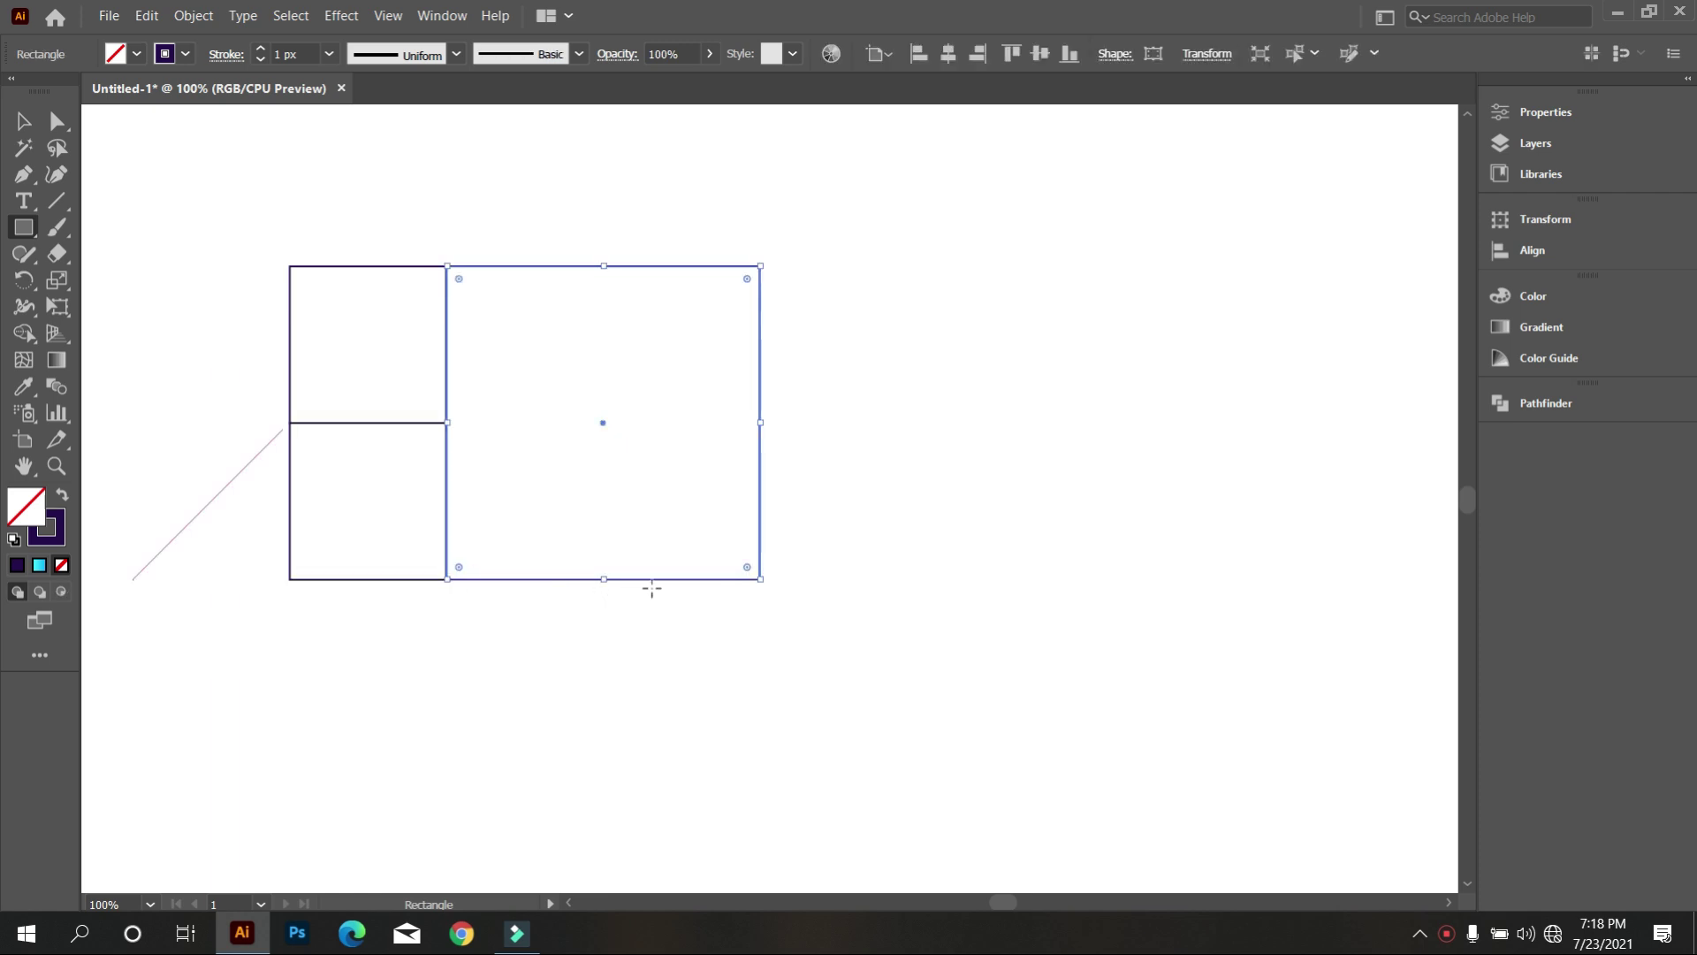
scroll(652, 588, "down", 1)
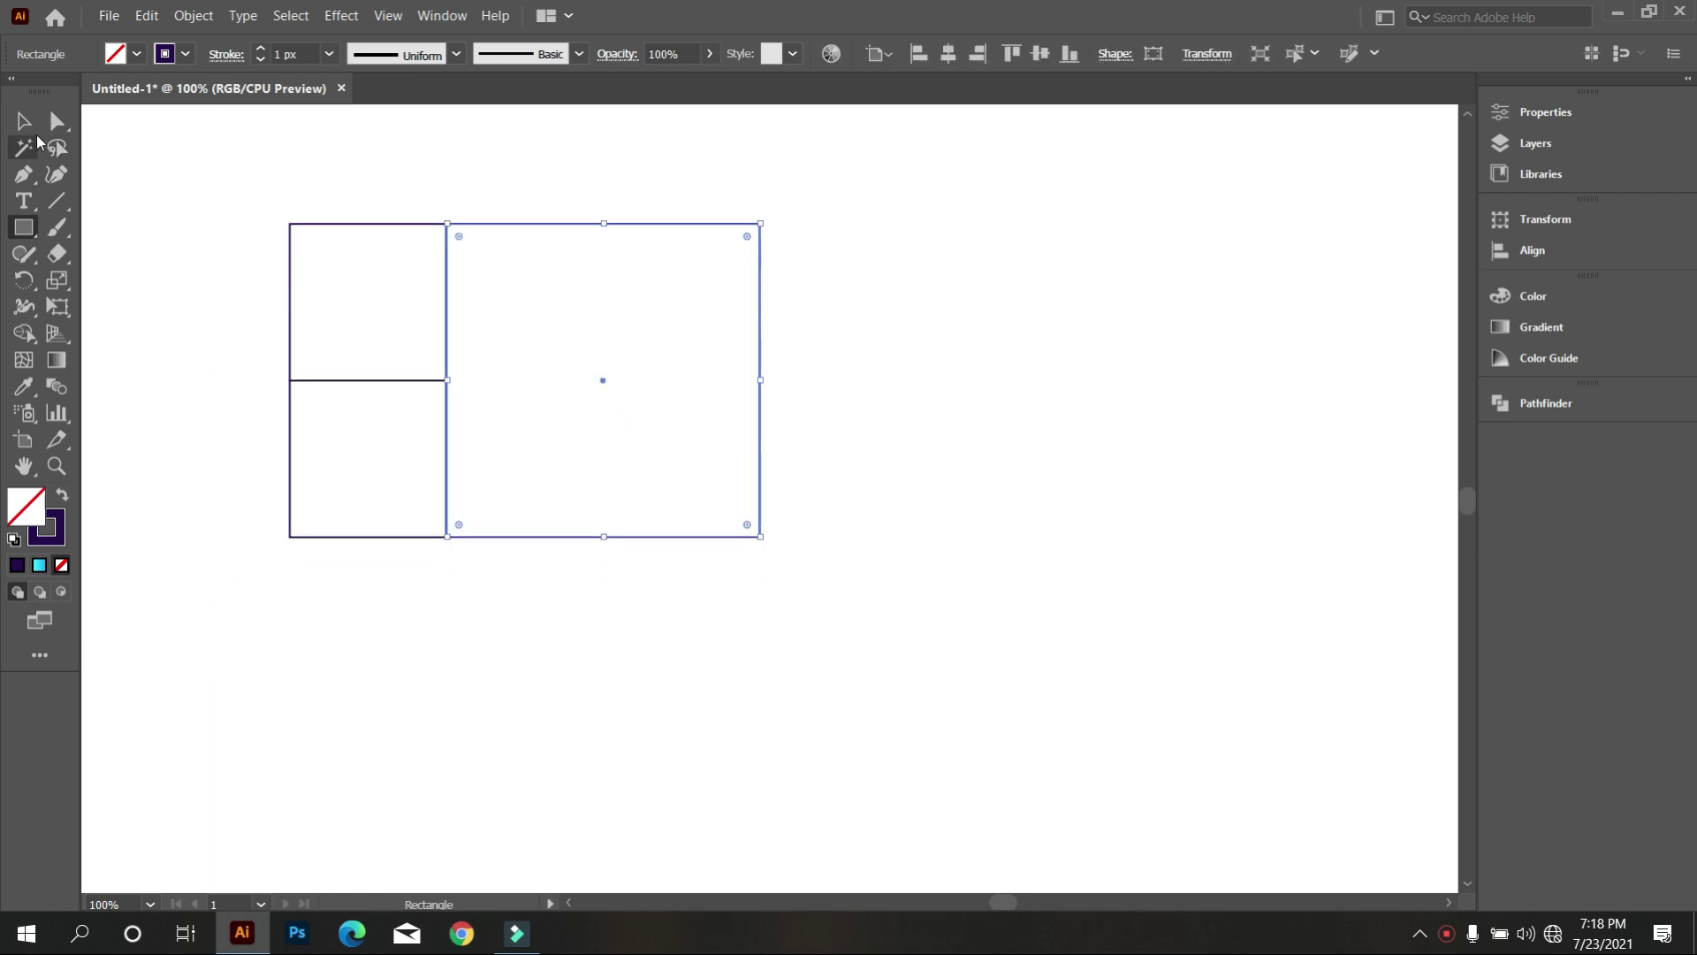
left_click(23, 121)
left_click(197, 247)
scroll(581, 542, "down", 1)
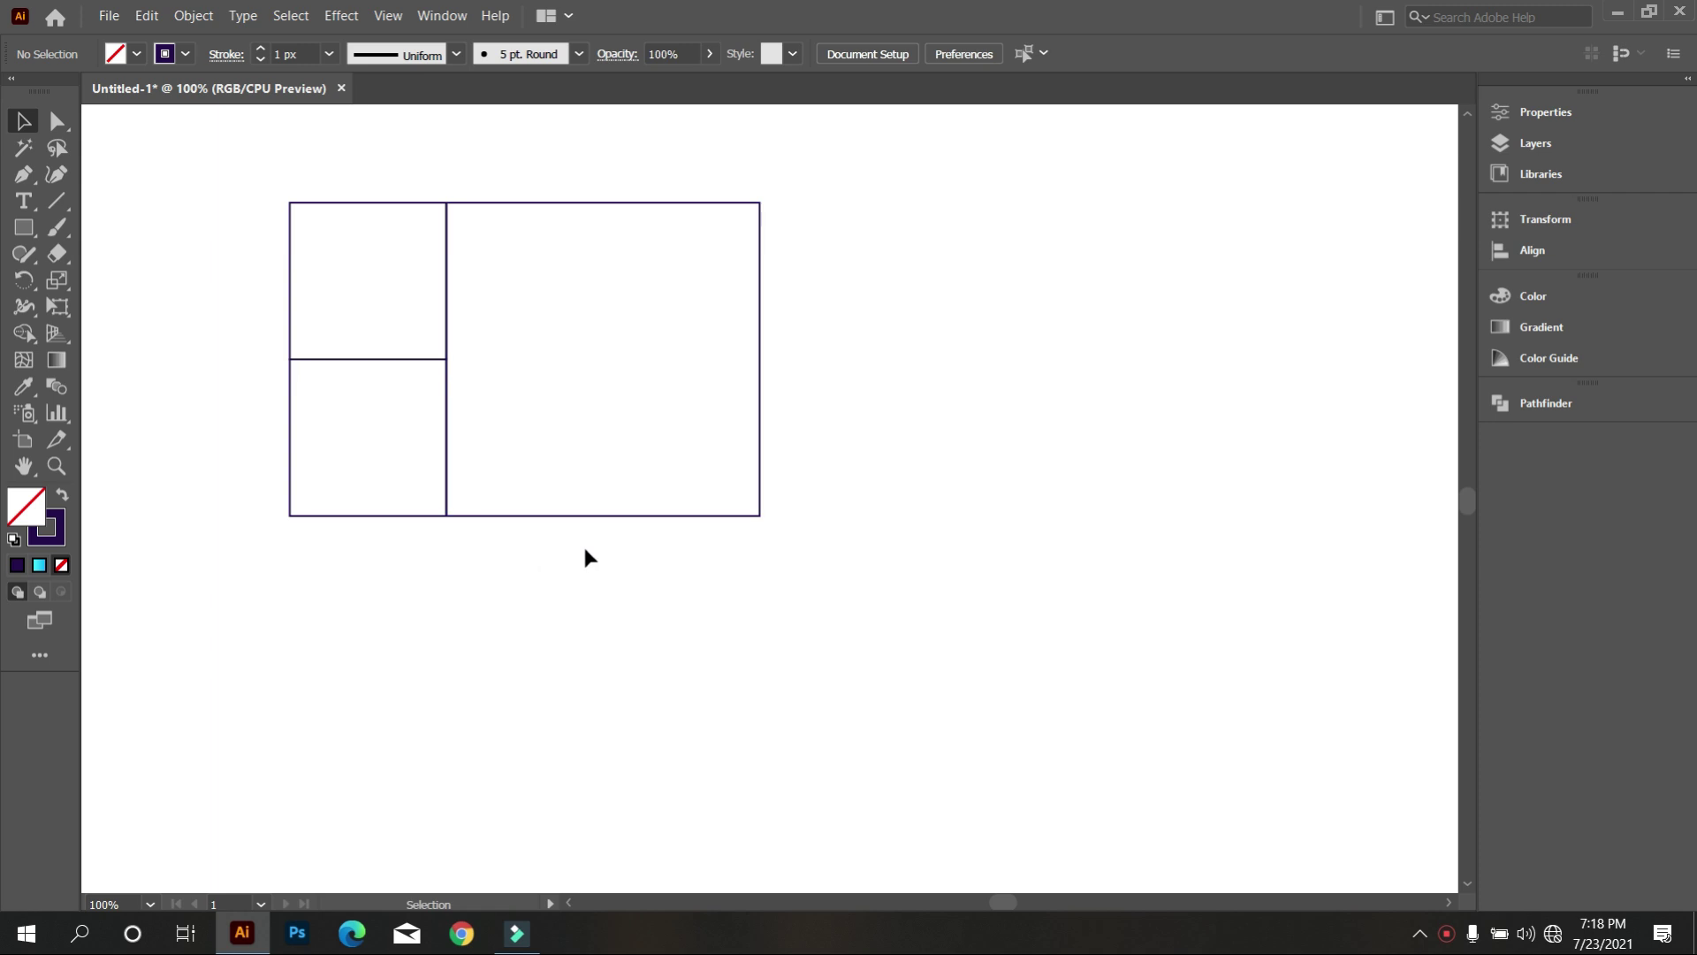
Draw a wide square beneath the grid, snapped to its bottom-left corner
left_click(24, 227)
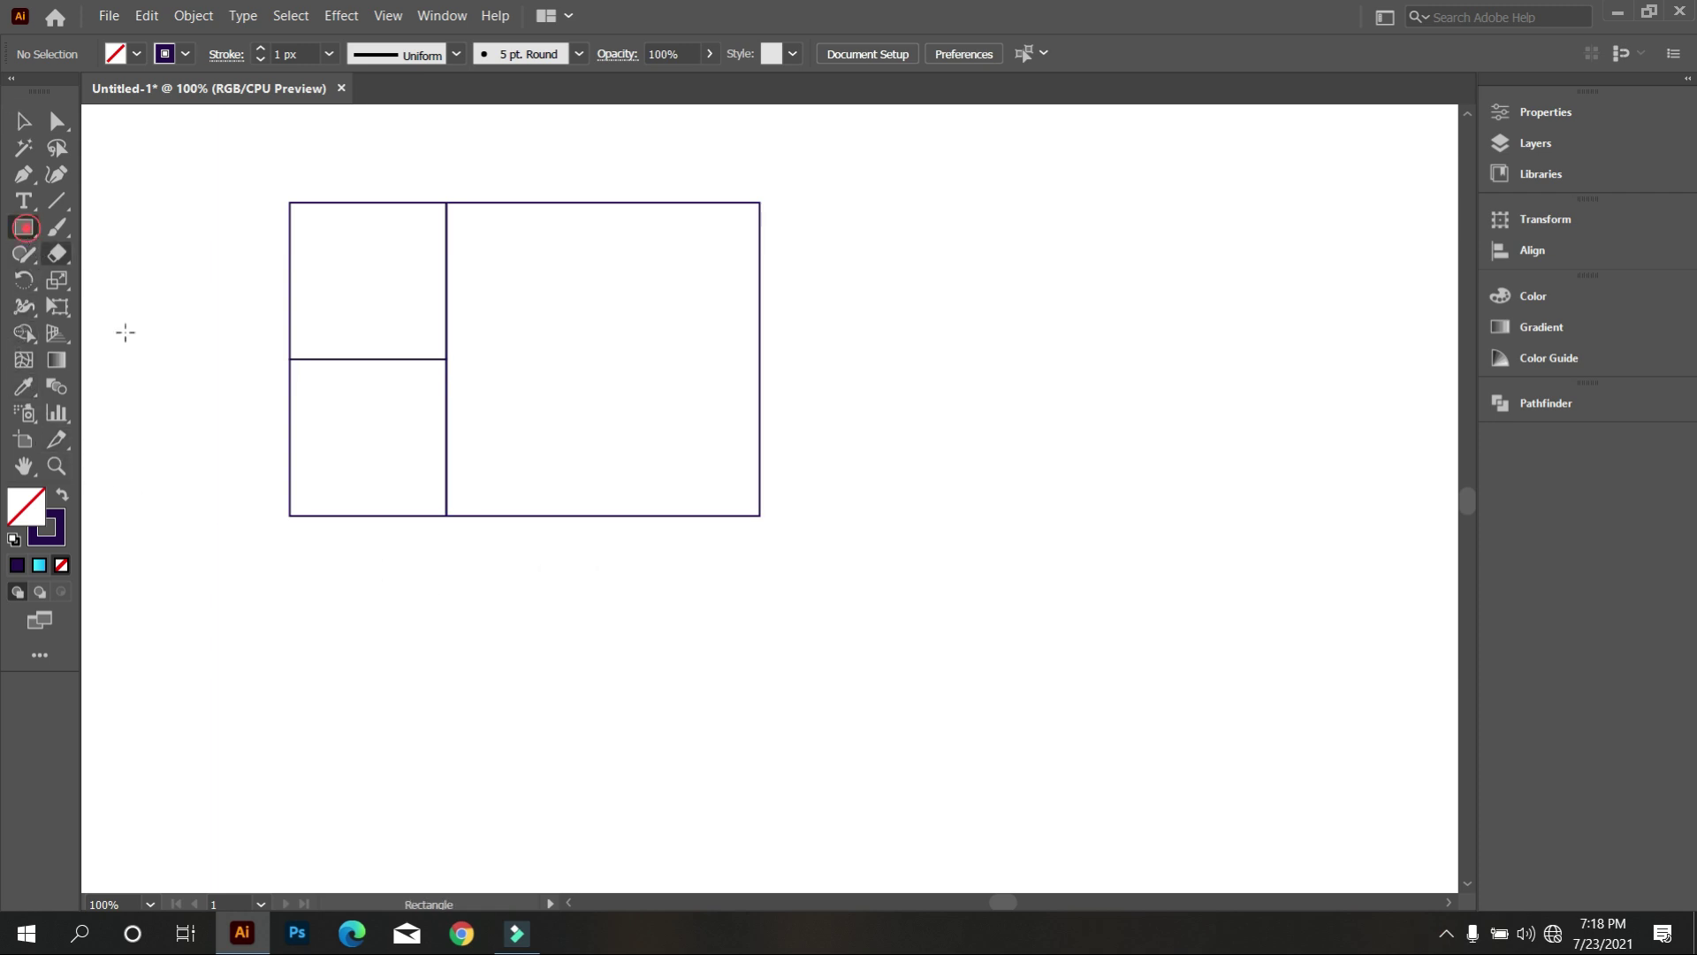
left_click_drag(290, 514, 751, 732)
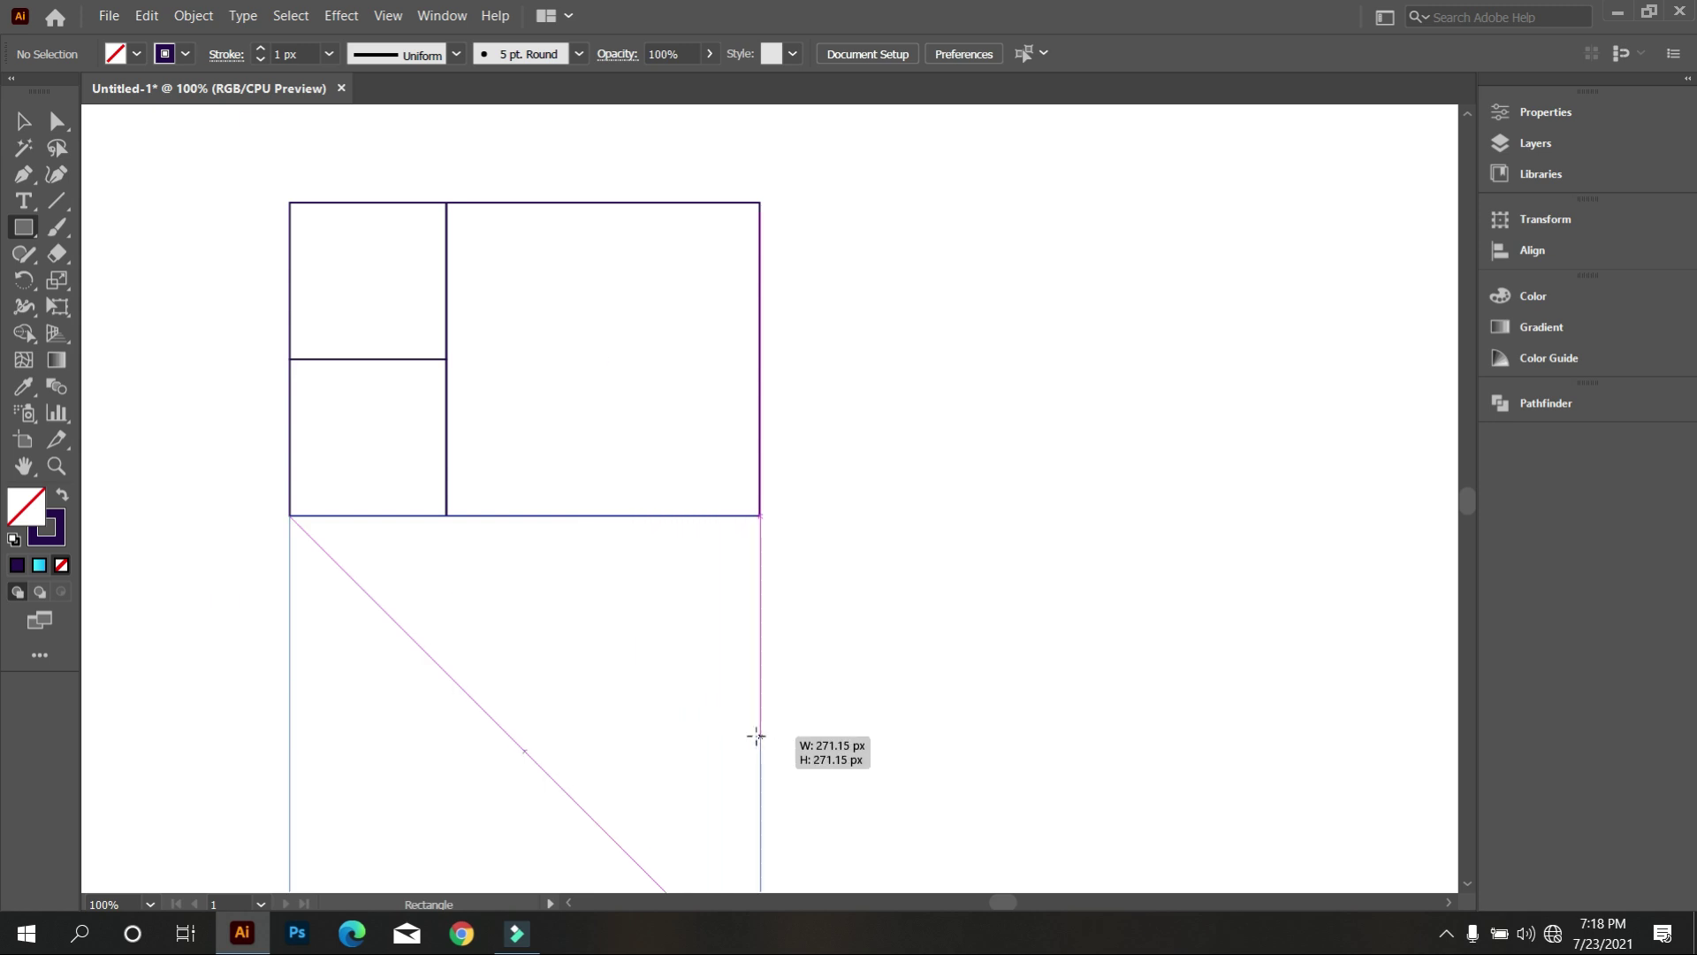
left_click_drag(751, 732, 758, 750)
key("ctrl+0")
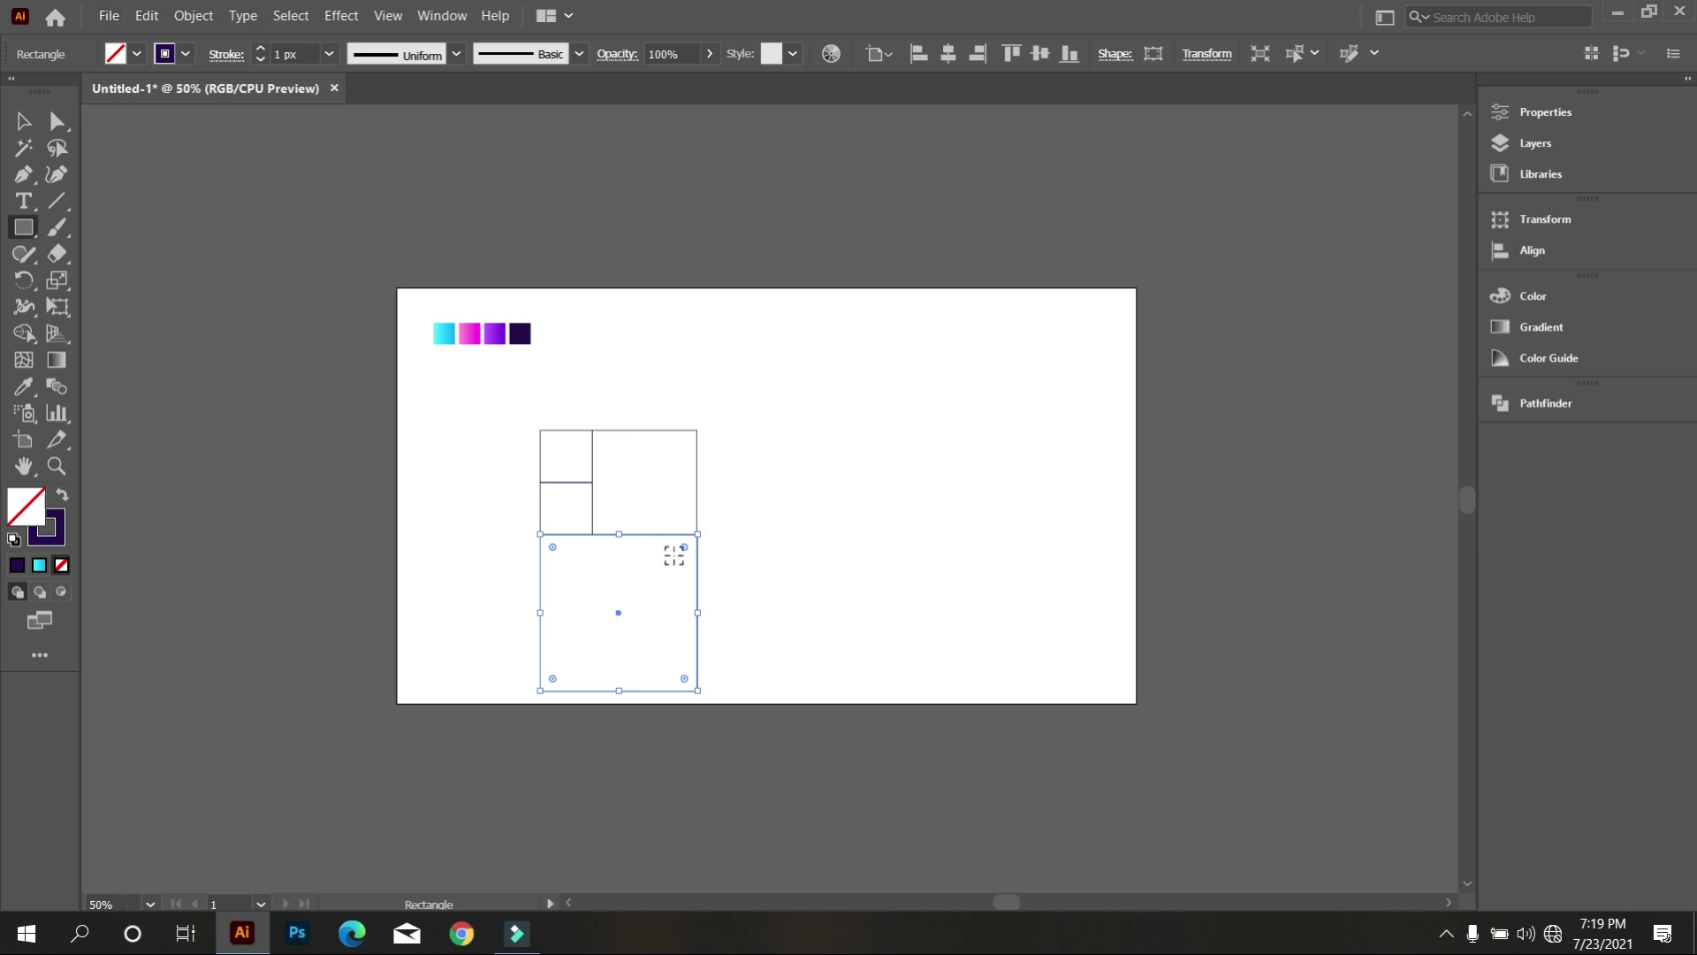
scroll(703, 531, "up", 1)
left_click(24, 123)
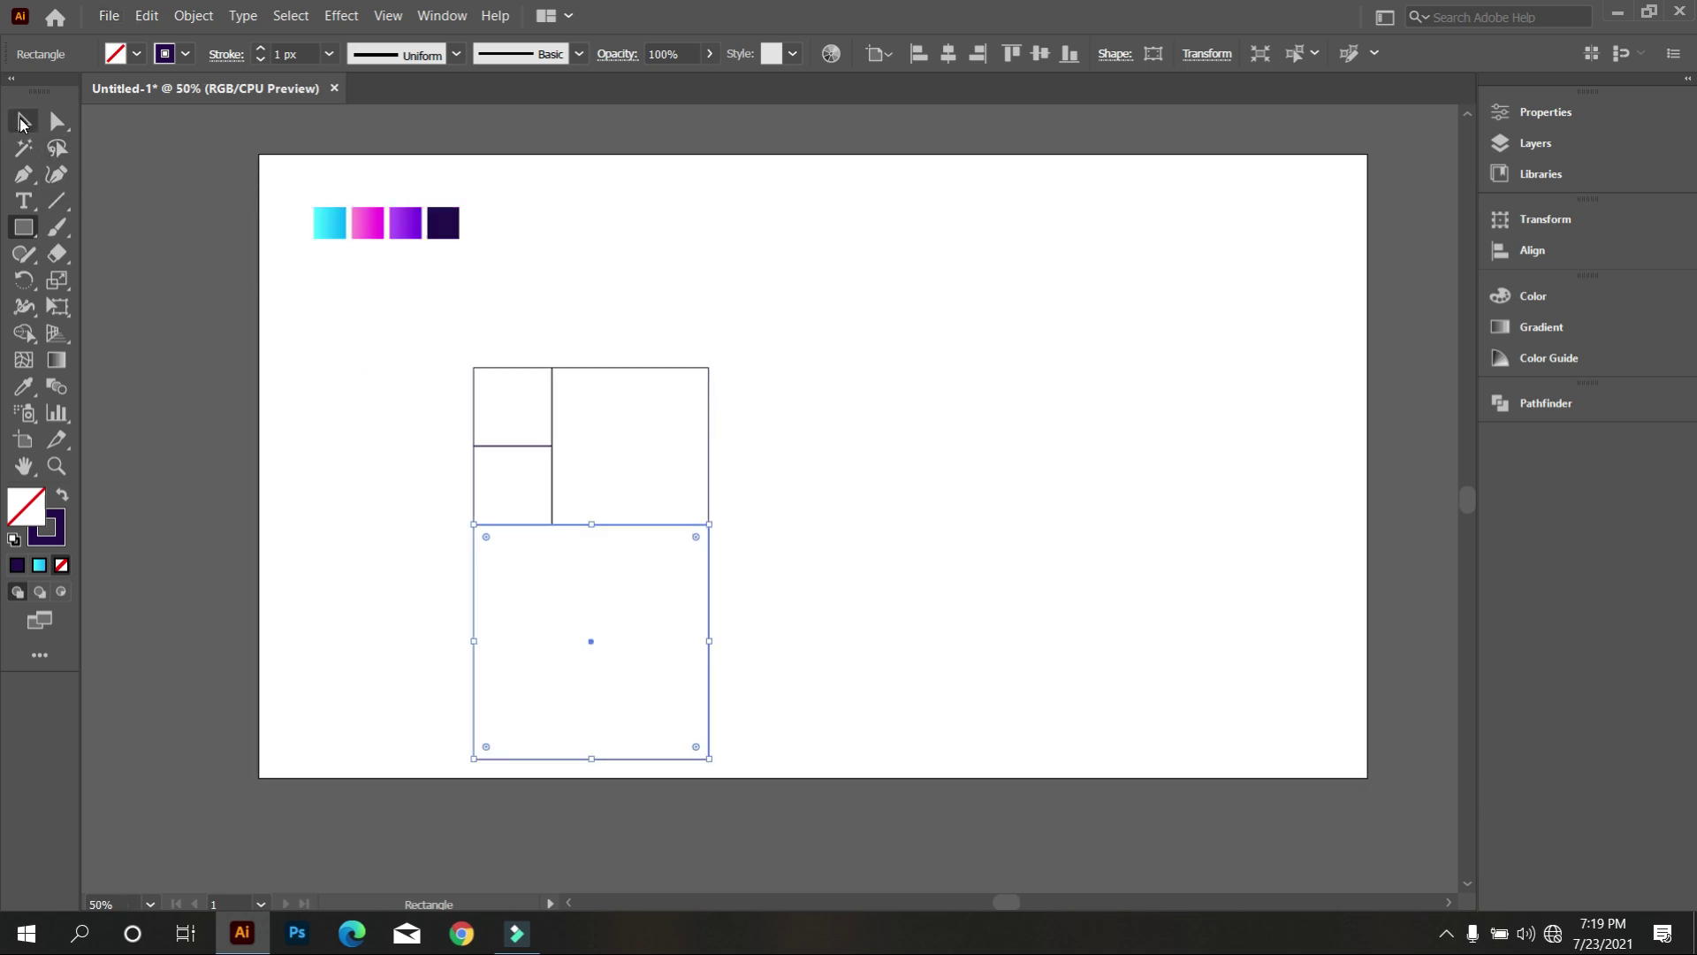
left_click(174, 362)
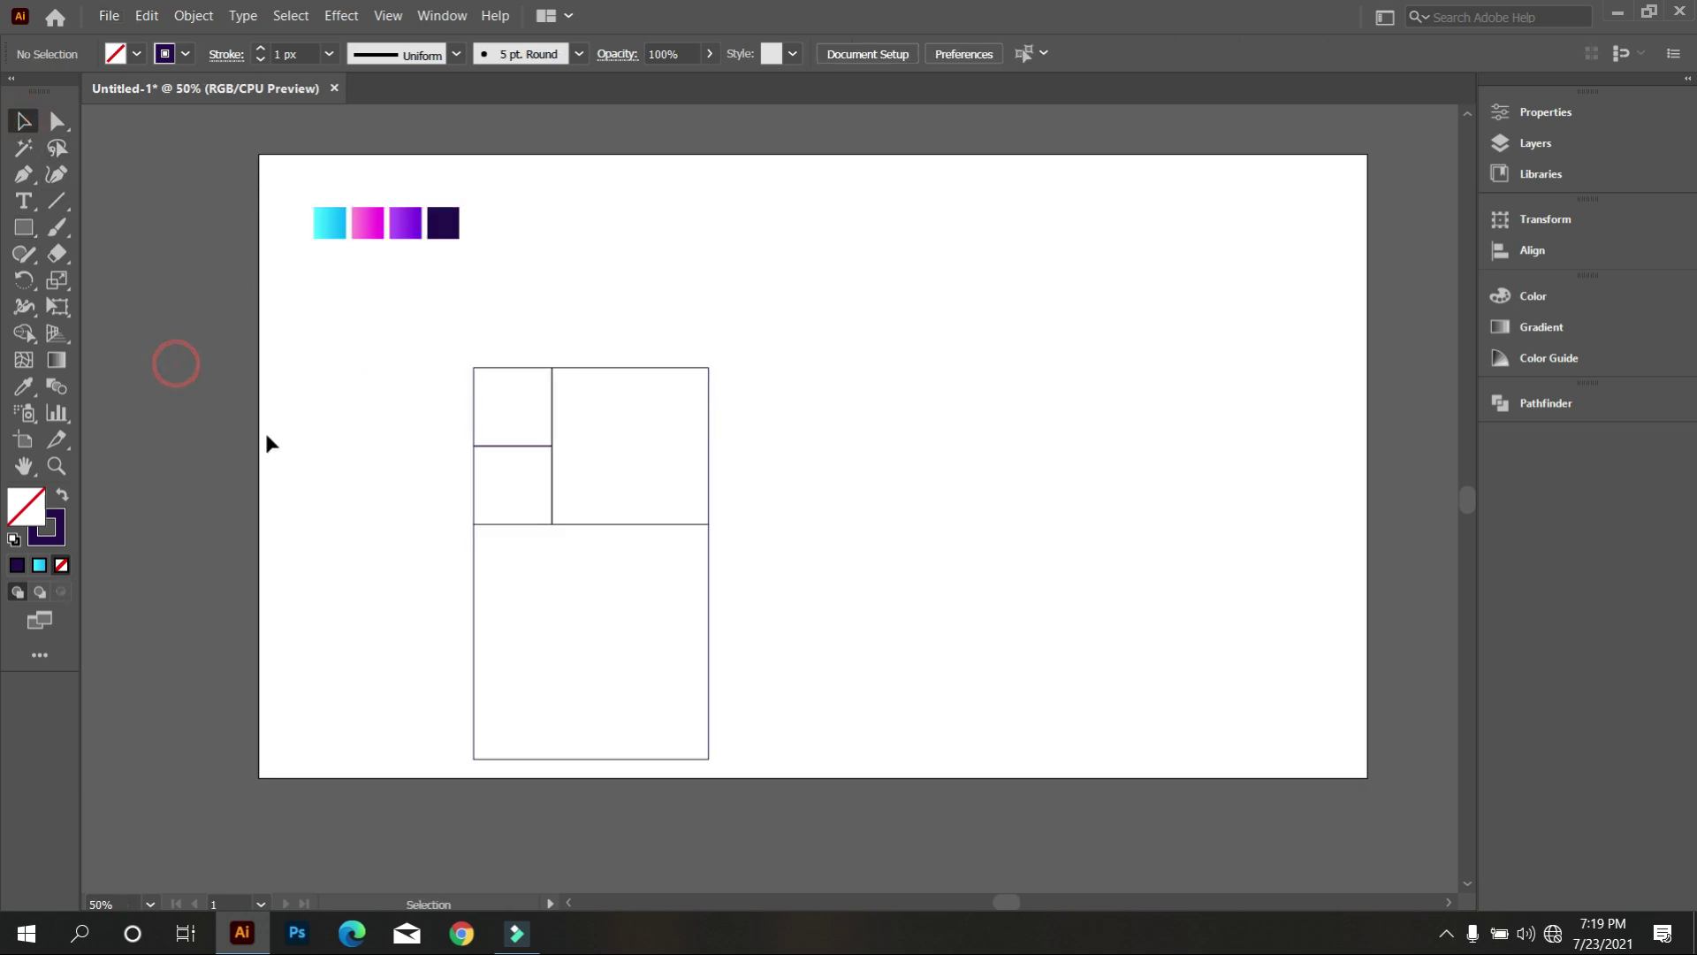
Draw a taller square along the grid's right side from its top-right corner
left_click(24, 228)
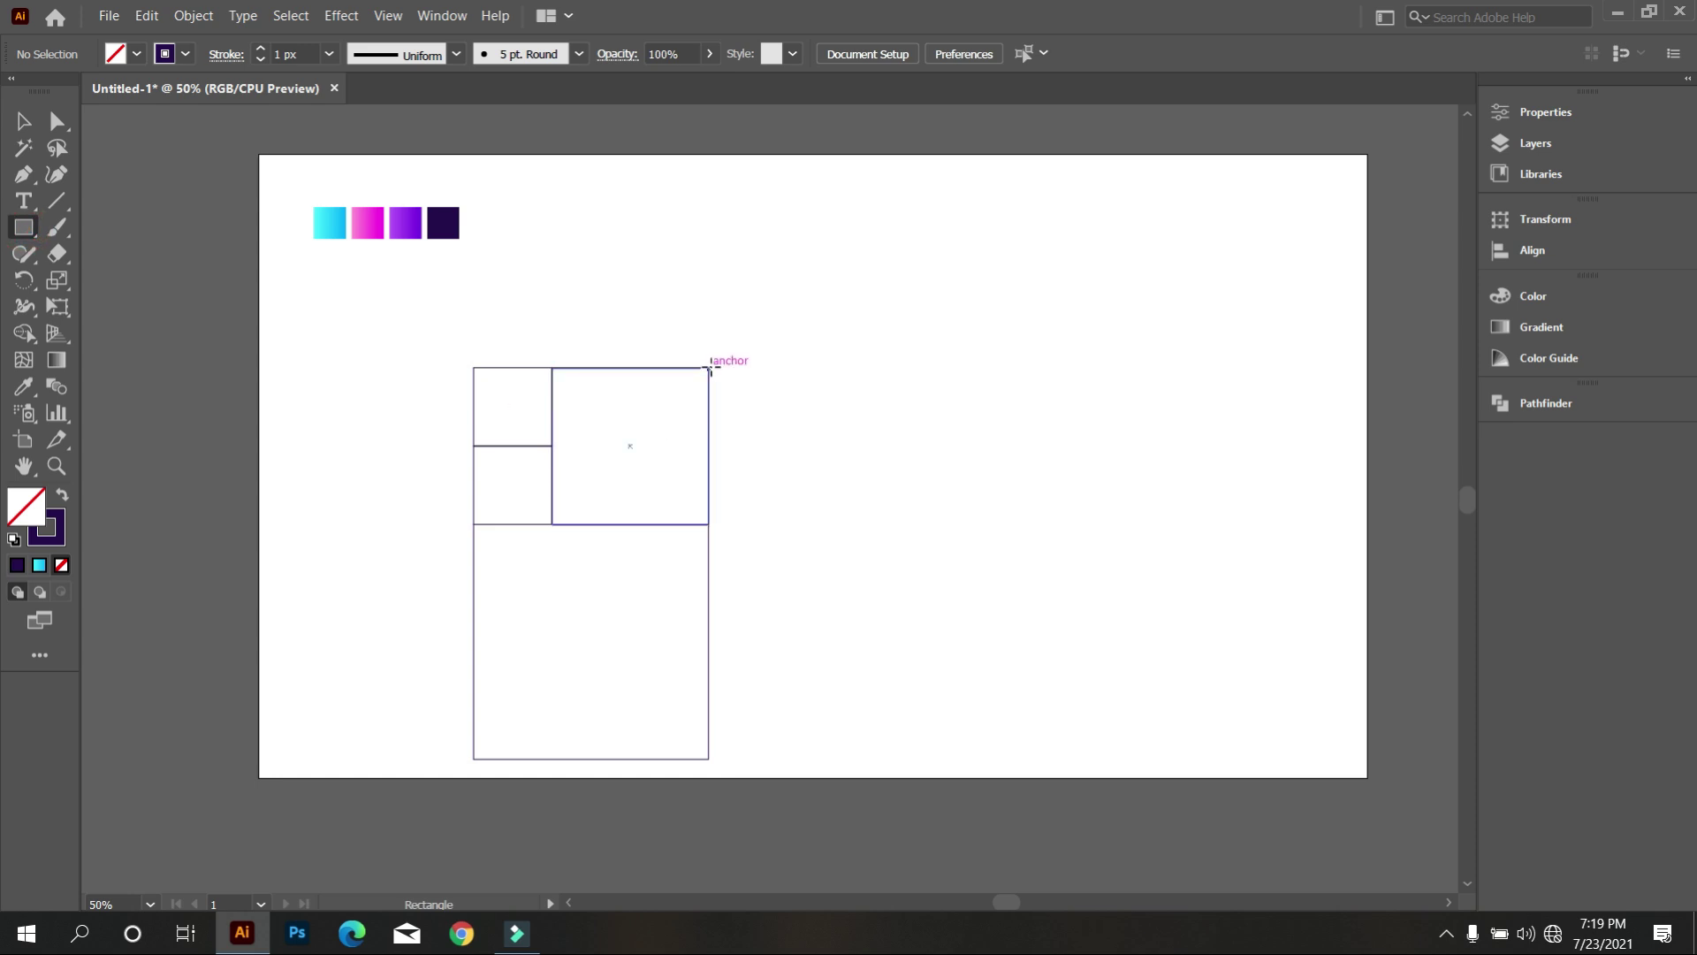
left_click_drag(711, 370, 949, 760)
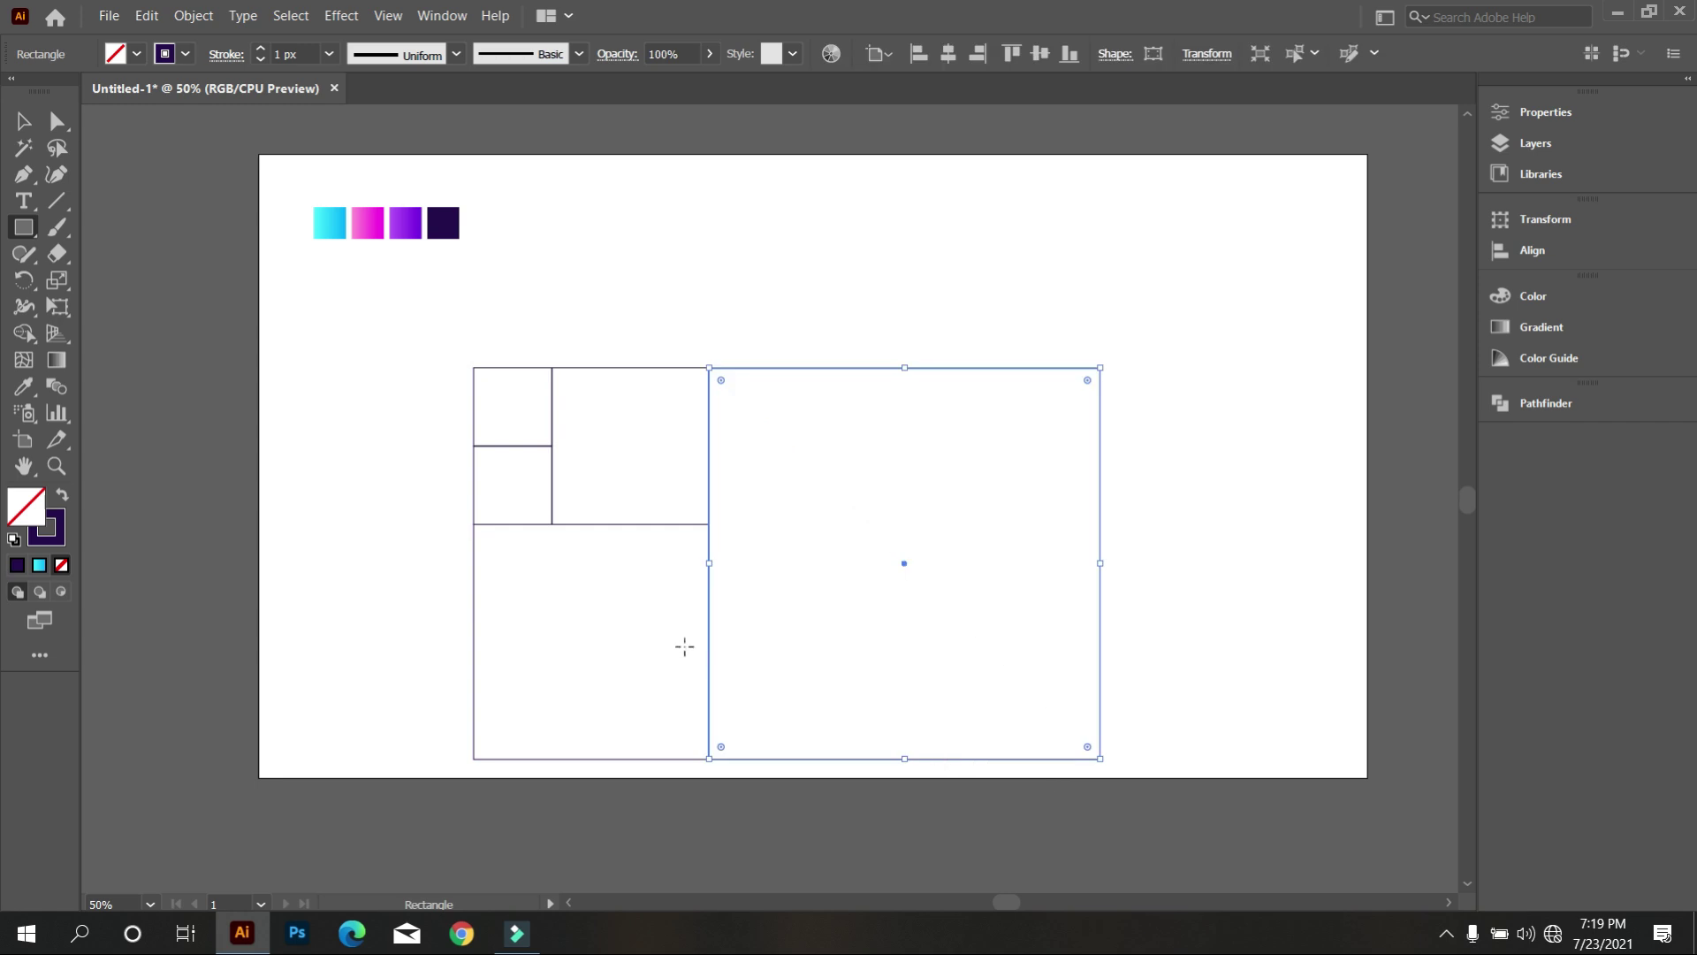
left_click(25, 122)
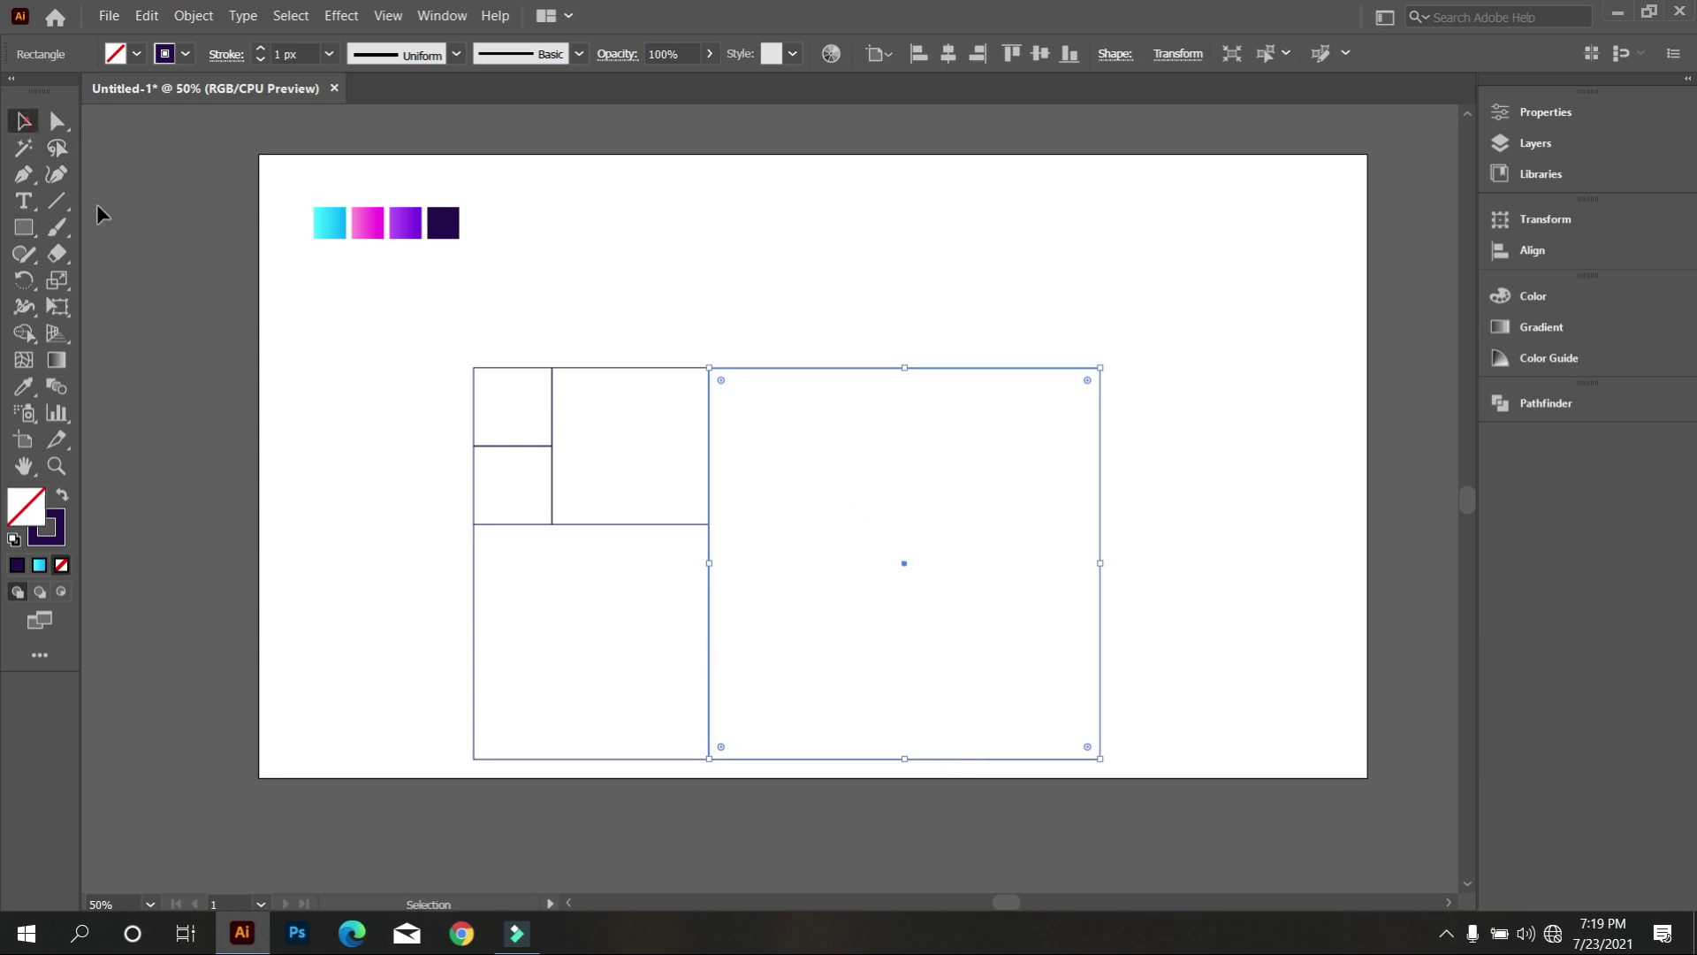
left_click(272, 411)
key("space")
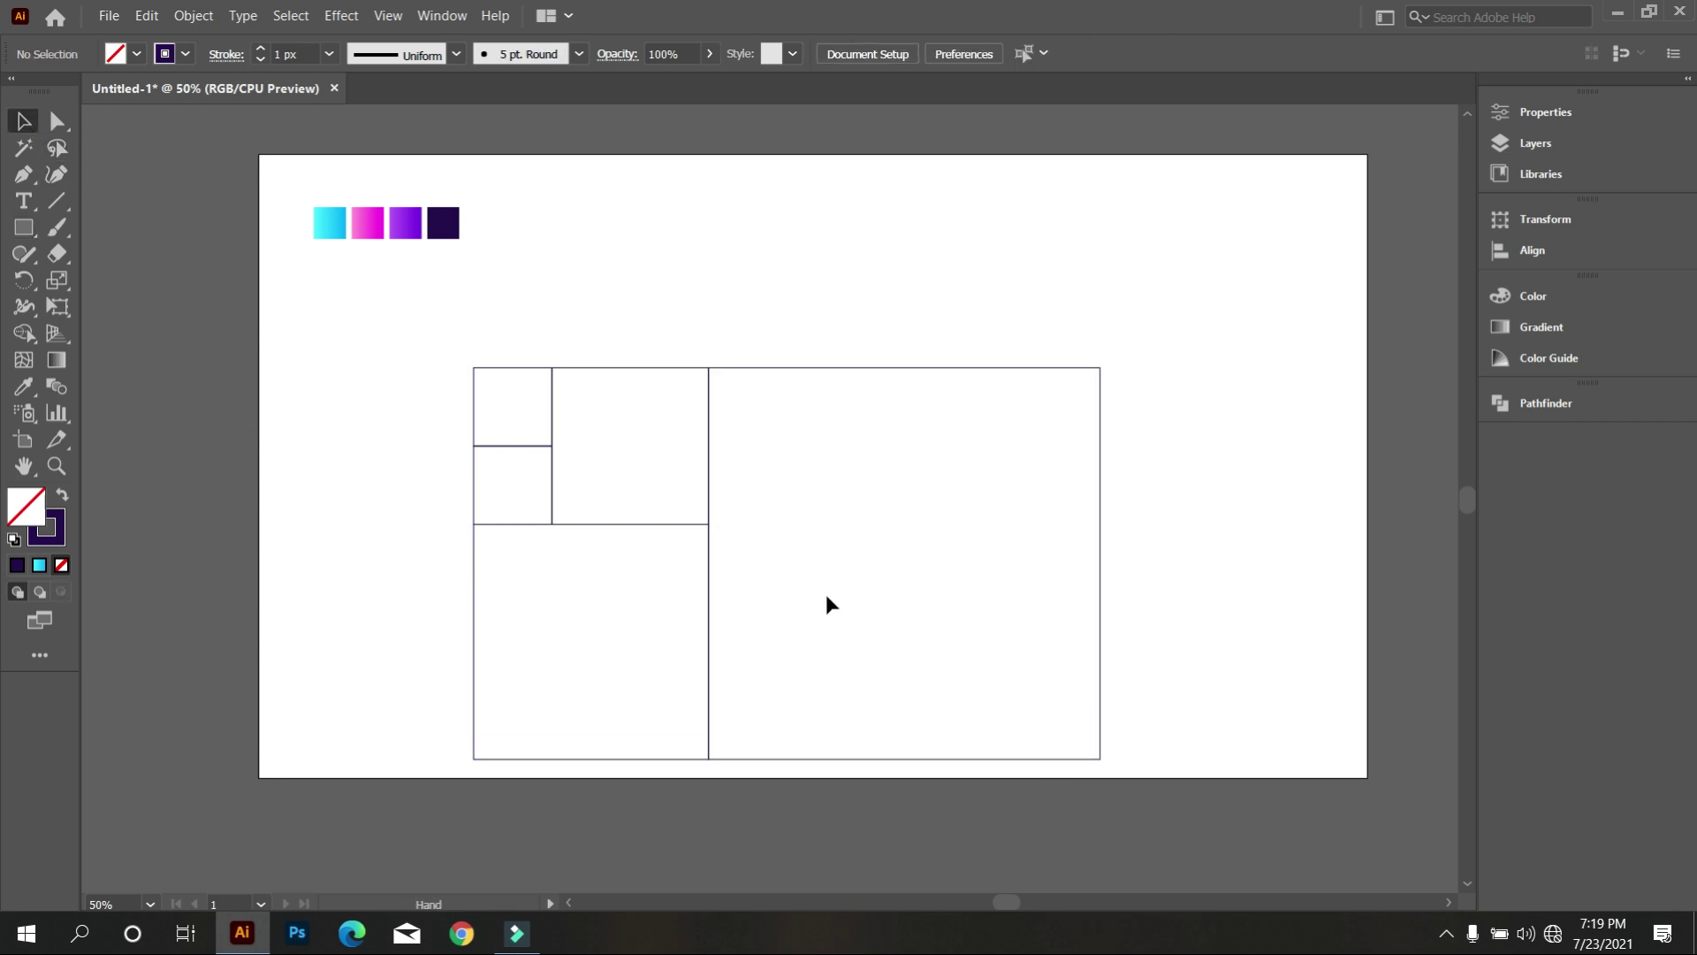
scroll(831, 608, "up", 1)
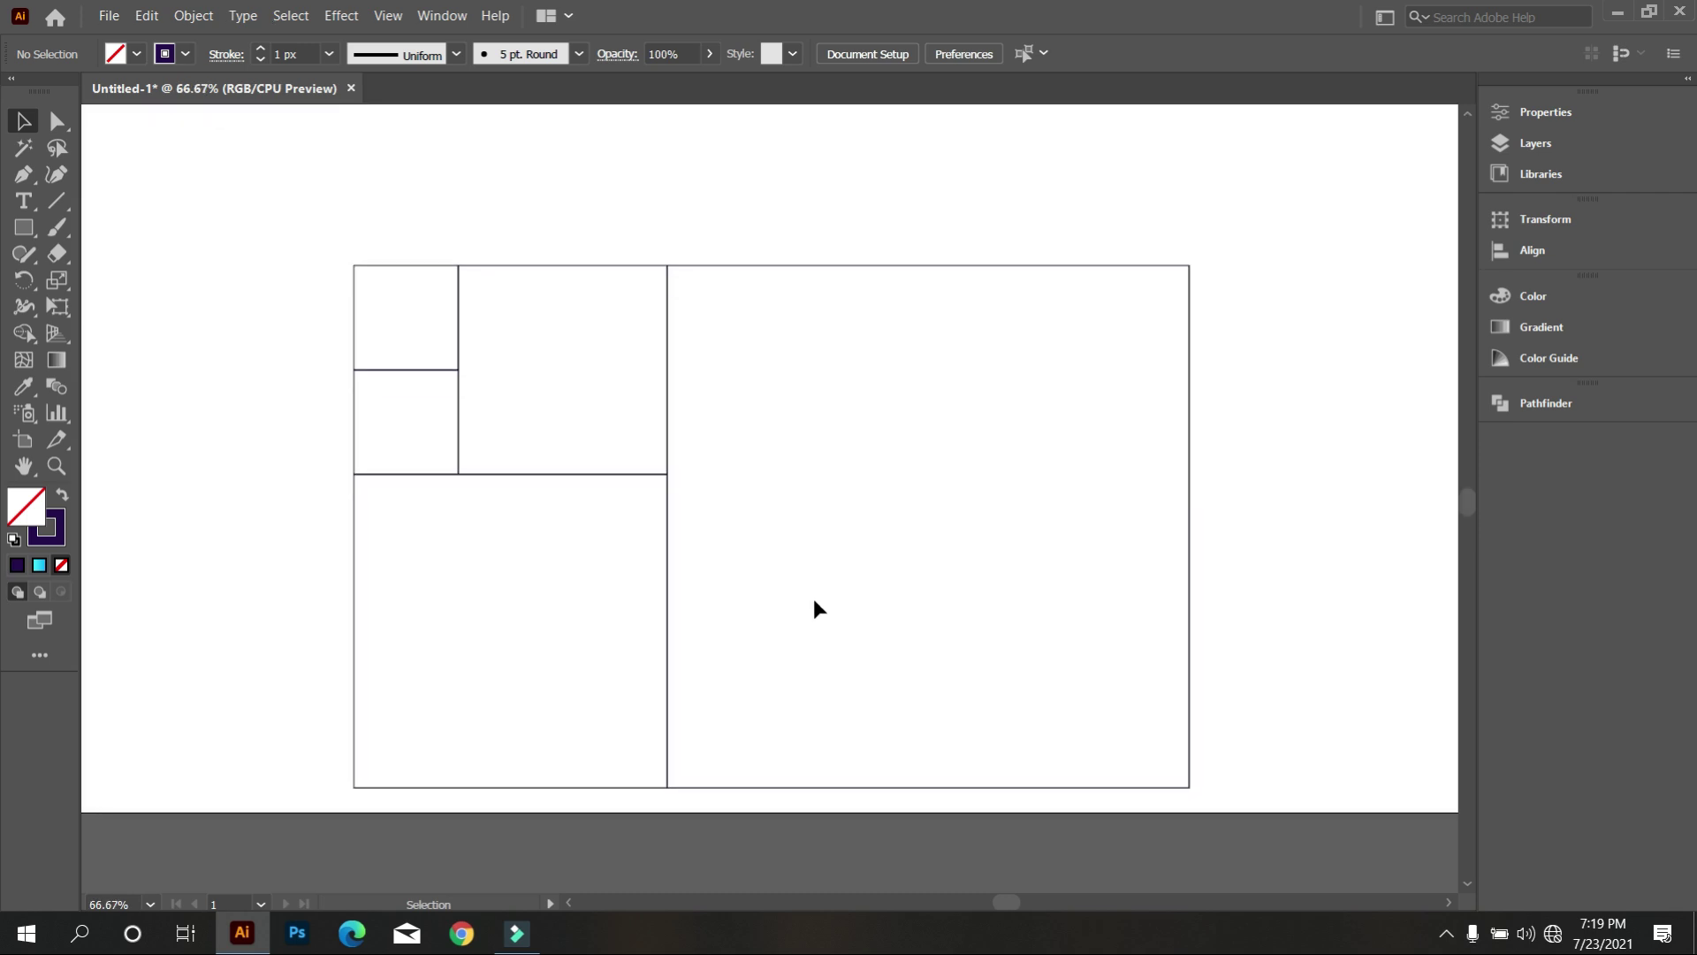
Scale the whole rectangle grid down proportionally and shift the view right
left_click_drag(269, 227, 1320, 802)
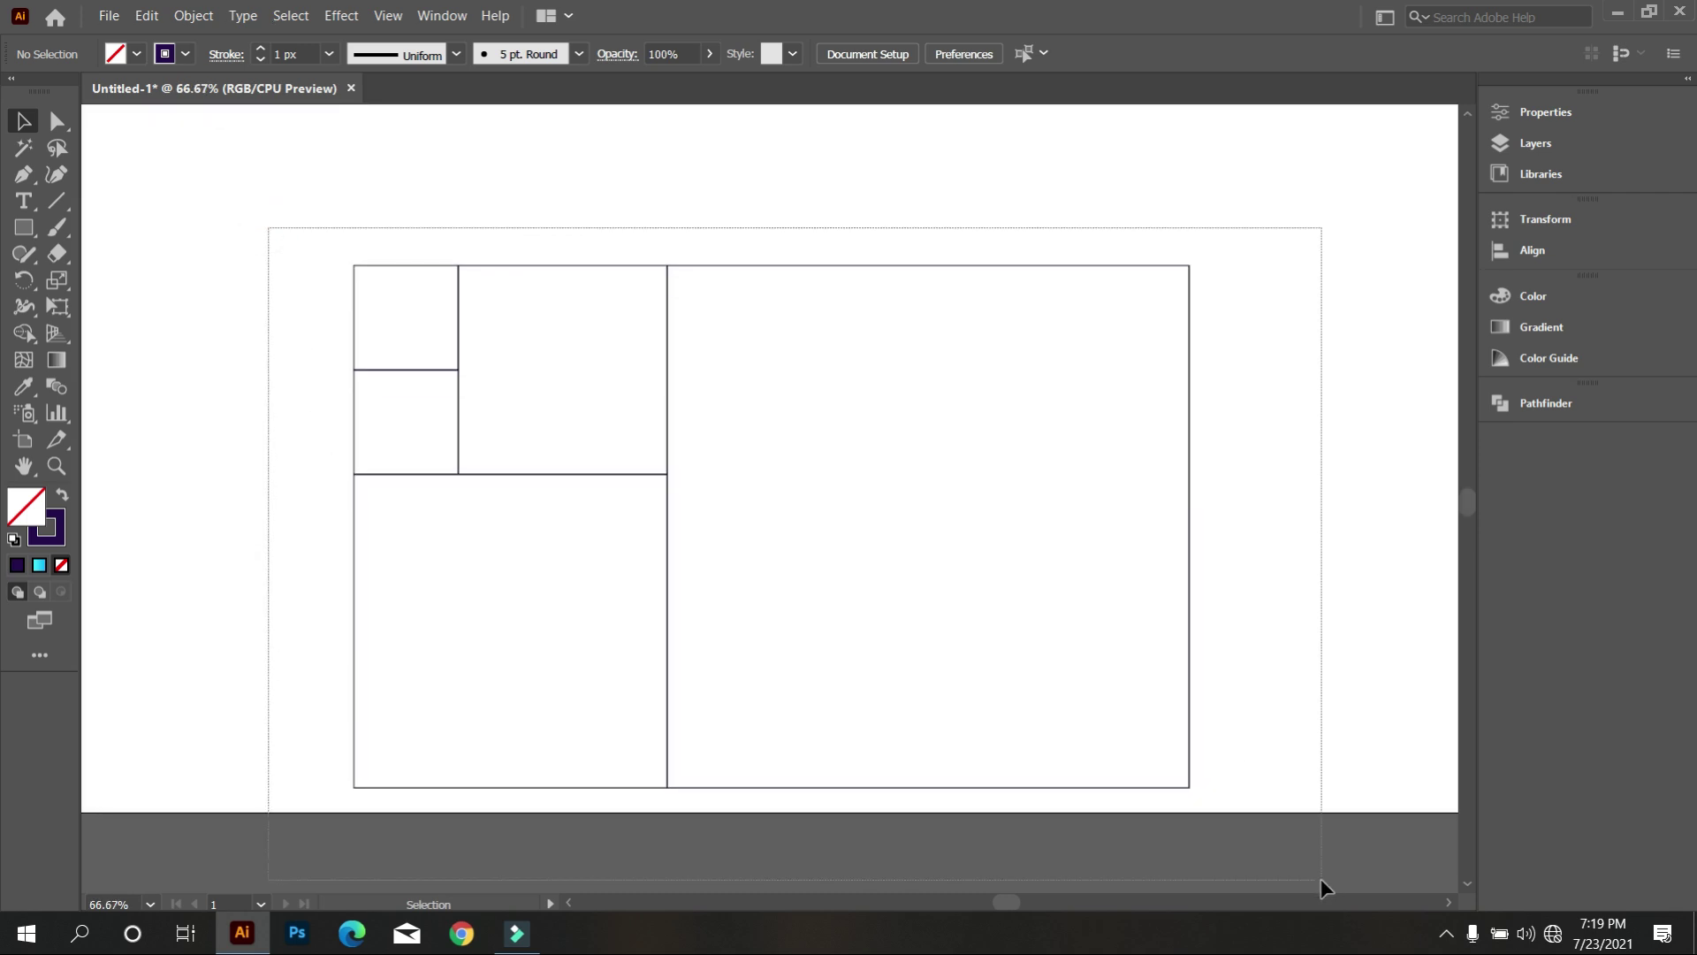
left_click_drag(1194, 785, 720, 566)
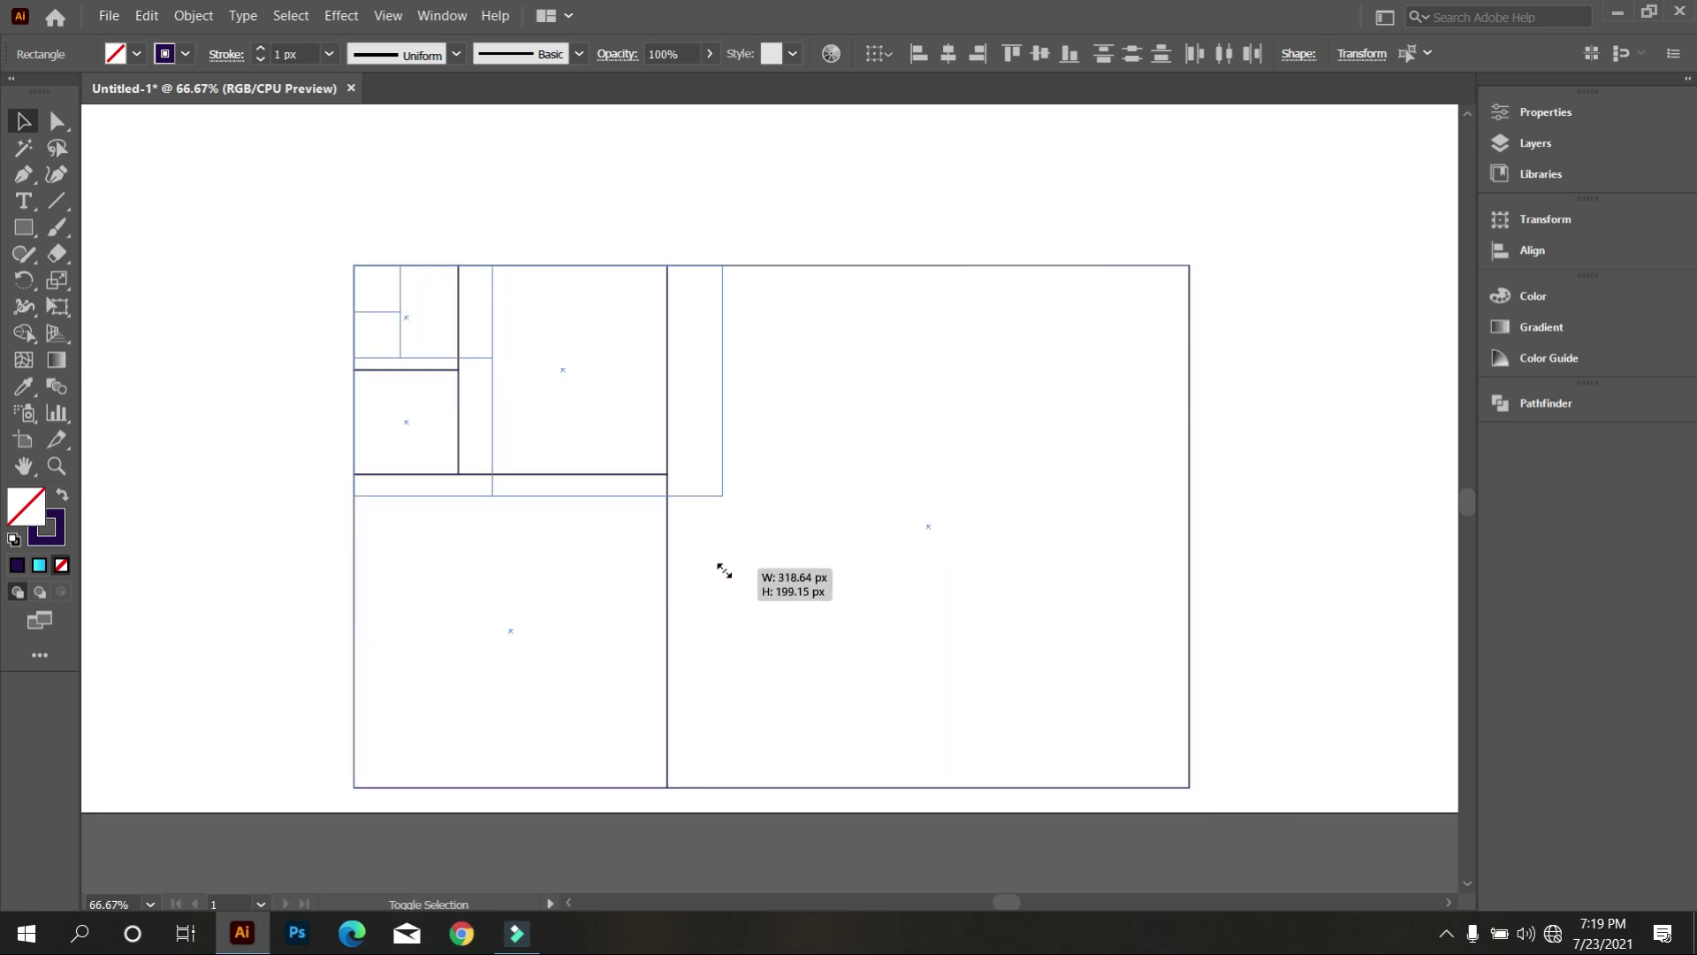
left_click(732, 601)
scroll(608, 596, "up", 1)
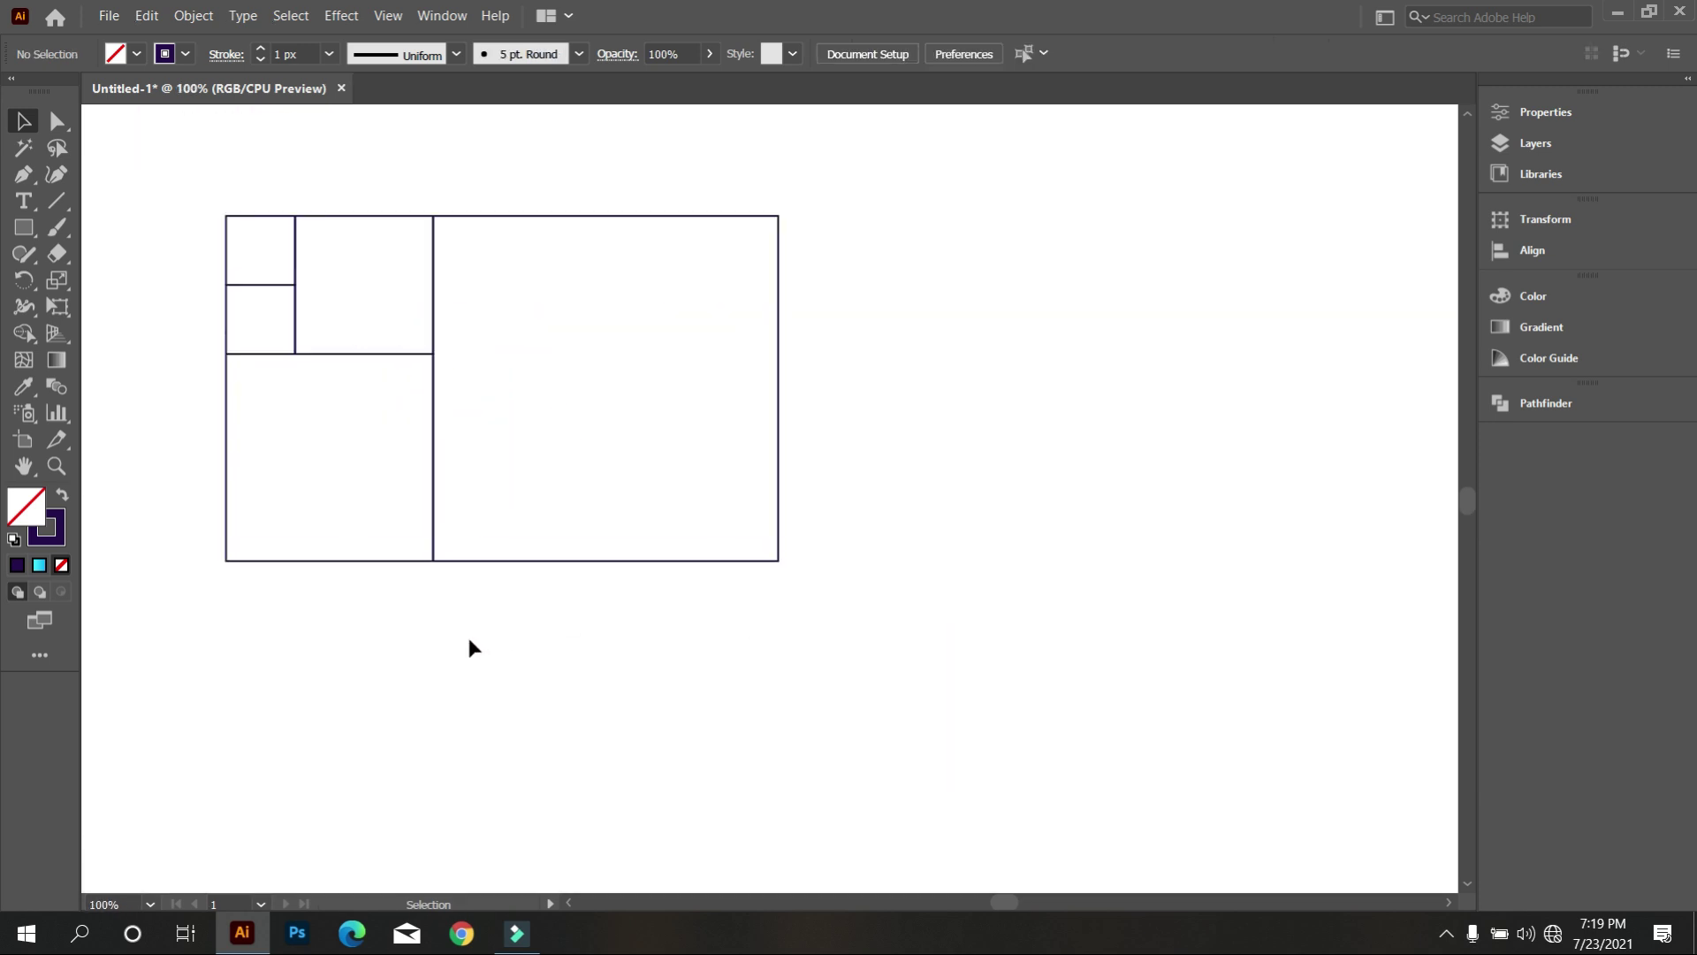
left_click_drag(622, 640, 732, 655)
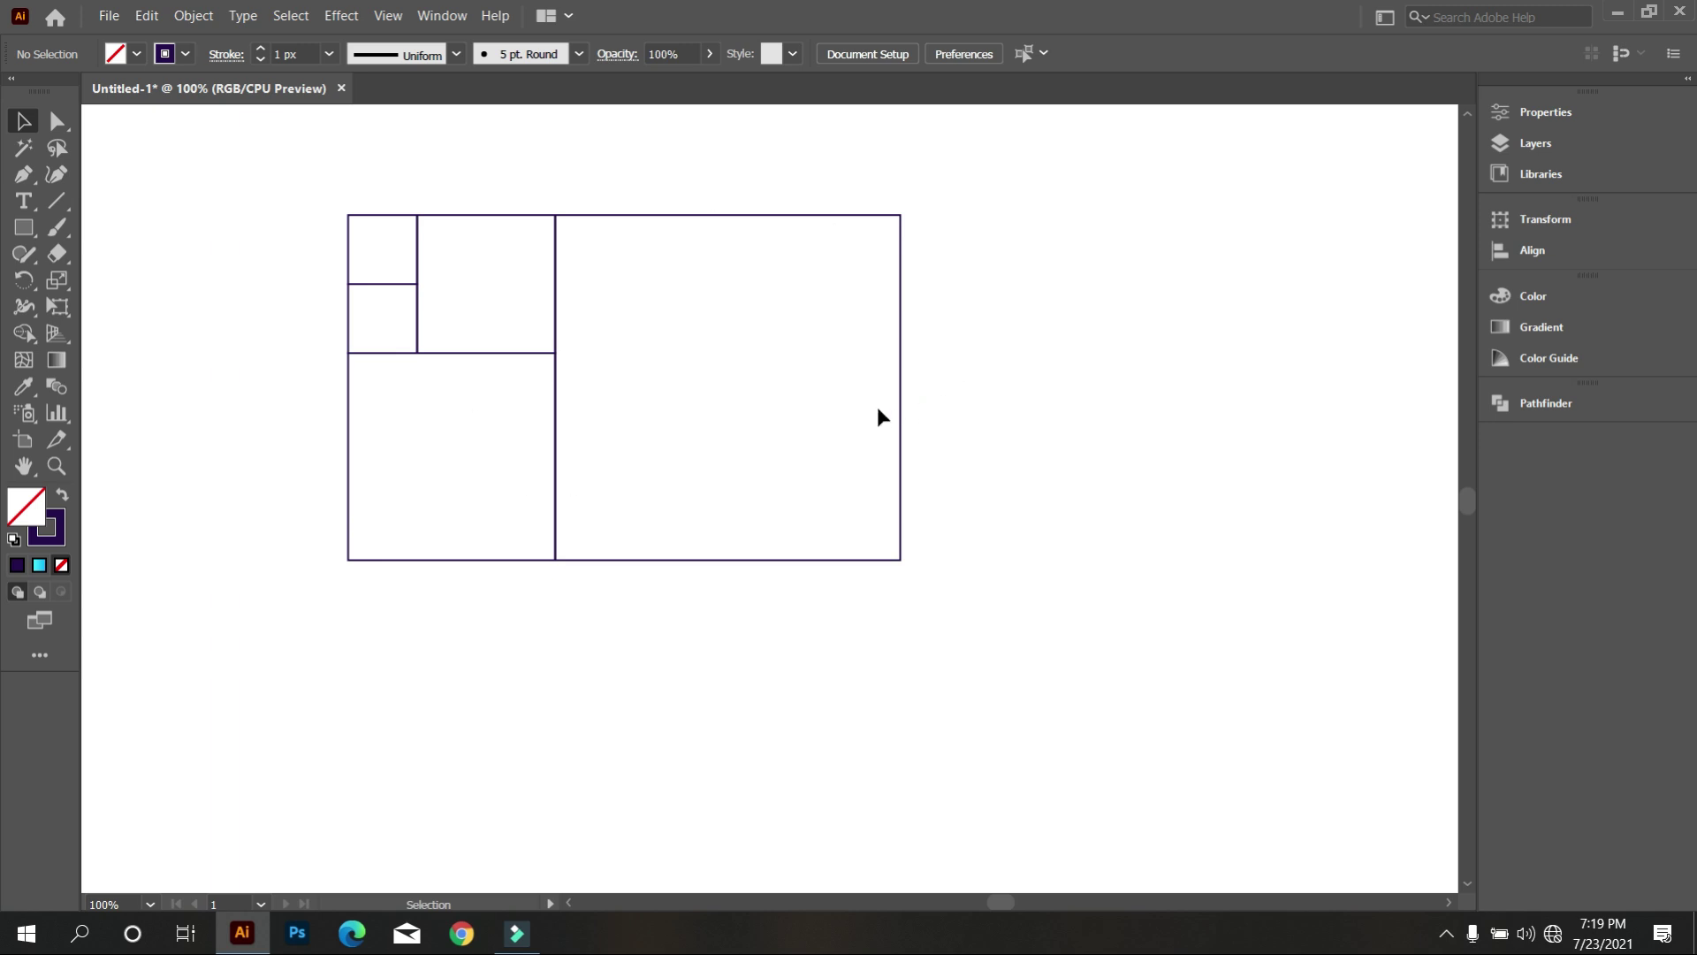
left_click(819, 431)
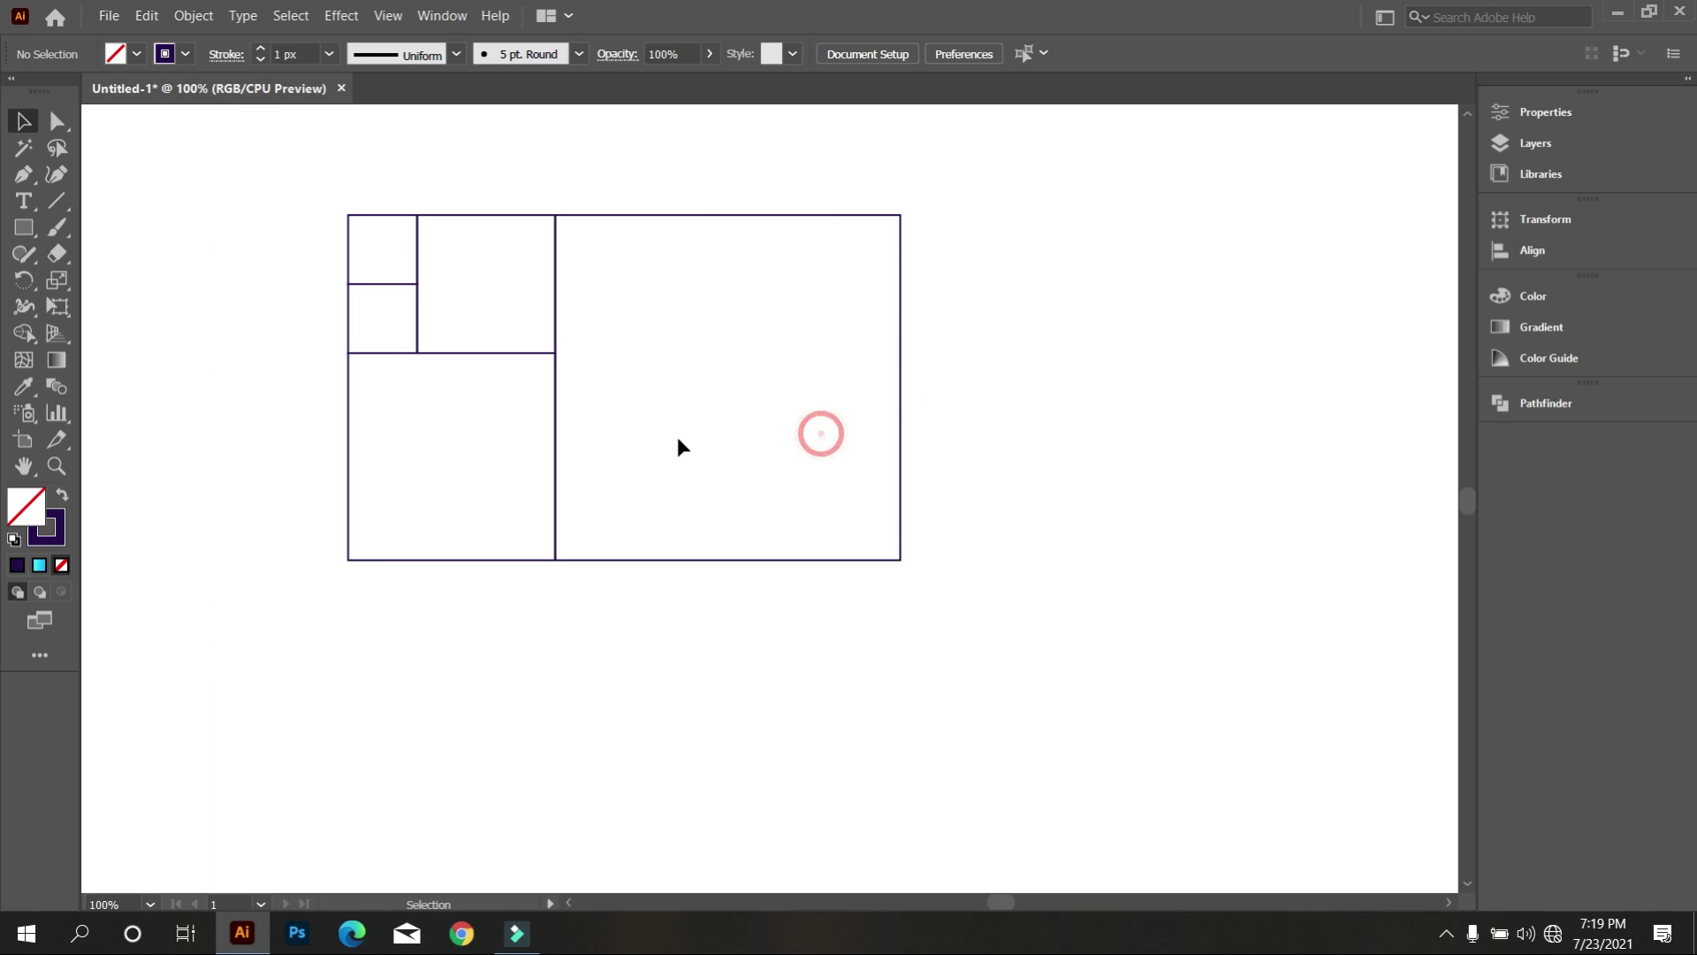
Select all rectangles, copy them, and Paste in Place over the original
left_click(298, 188)
left_click_drag(297, 190, 1052, 650)
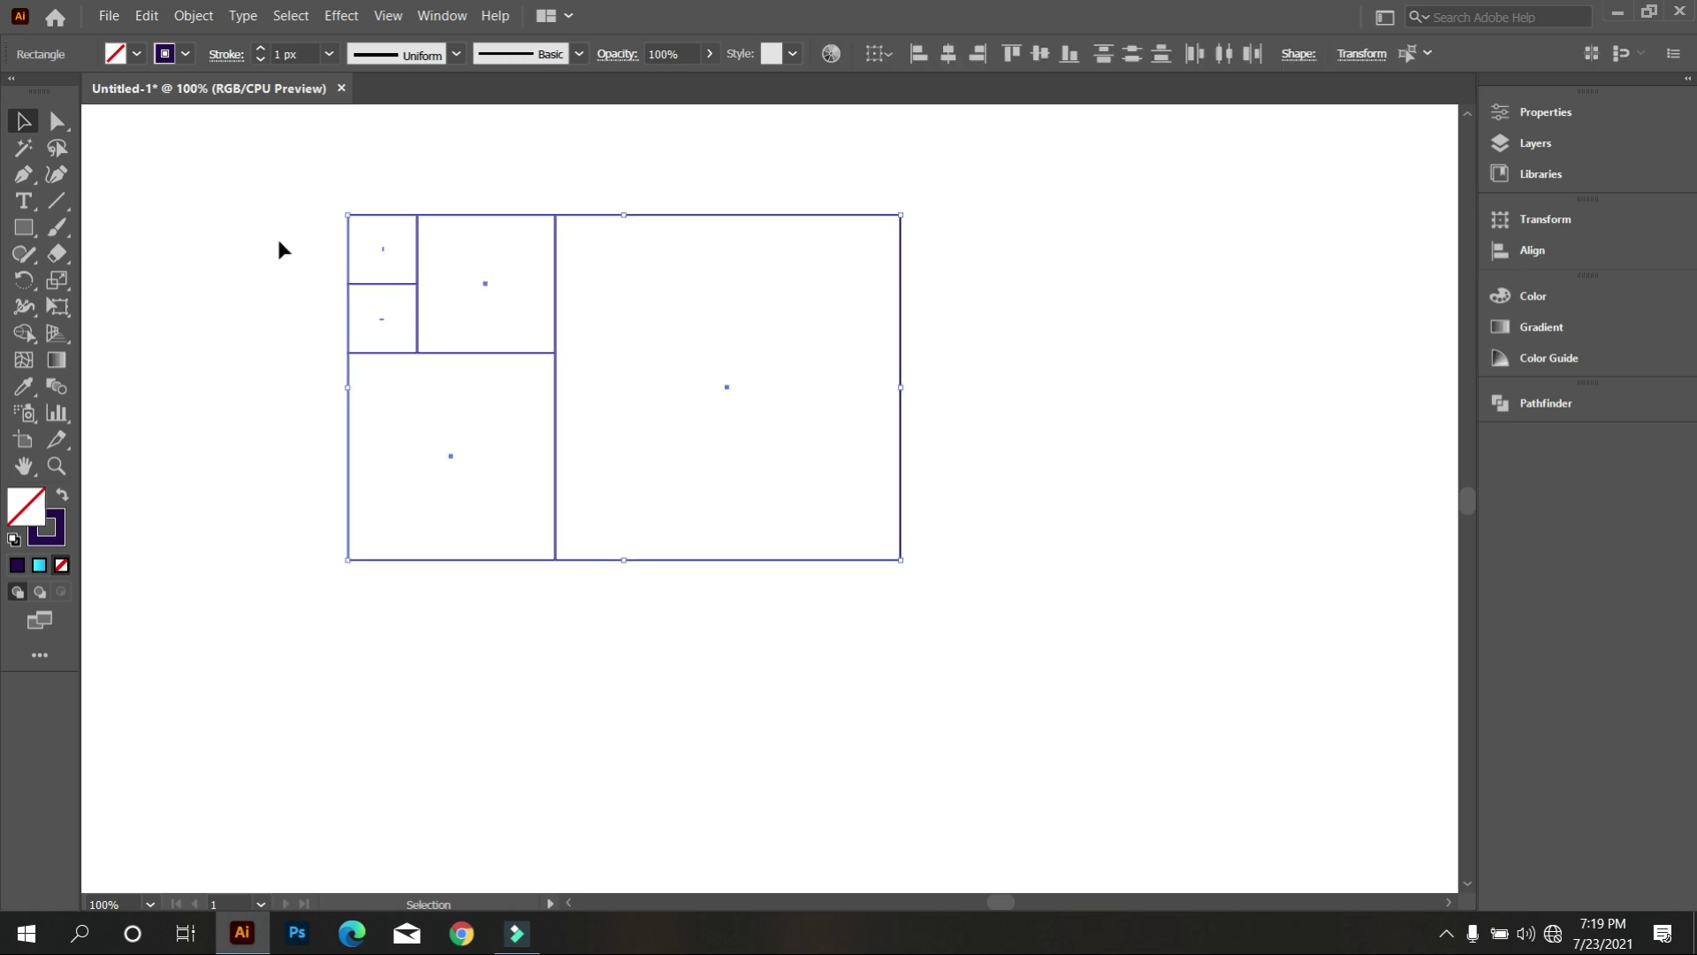
left_click(194, 16)
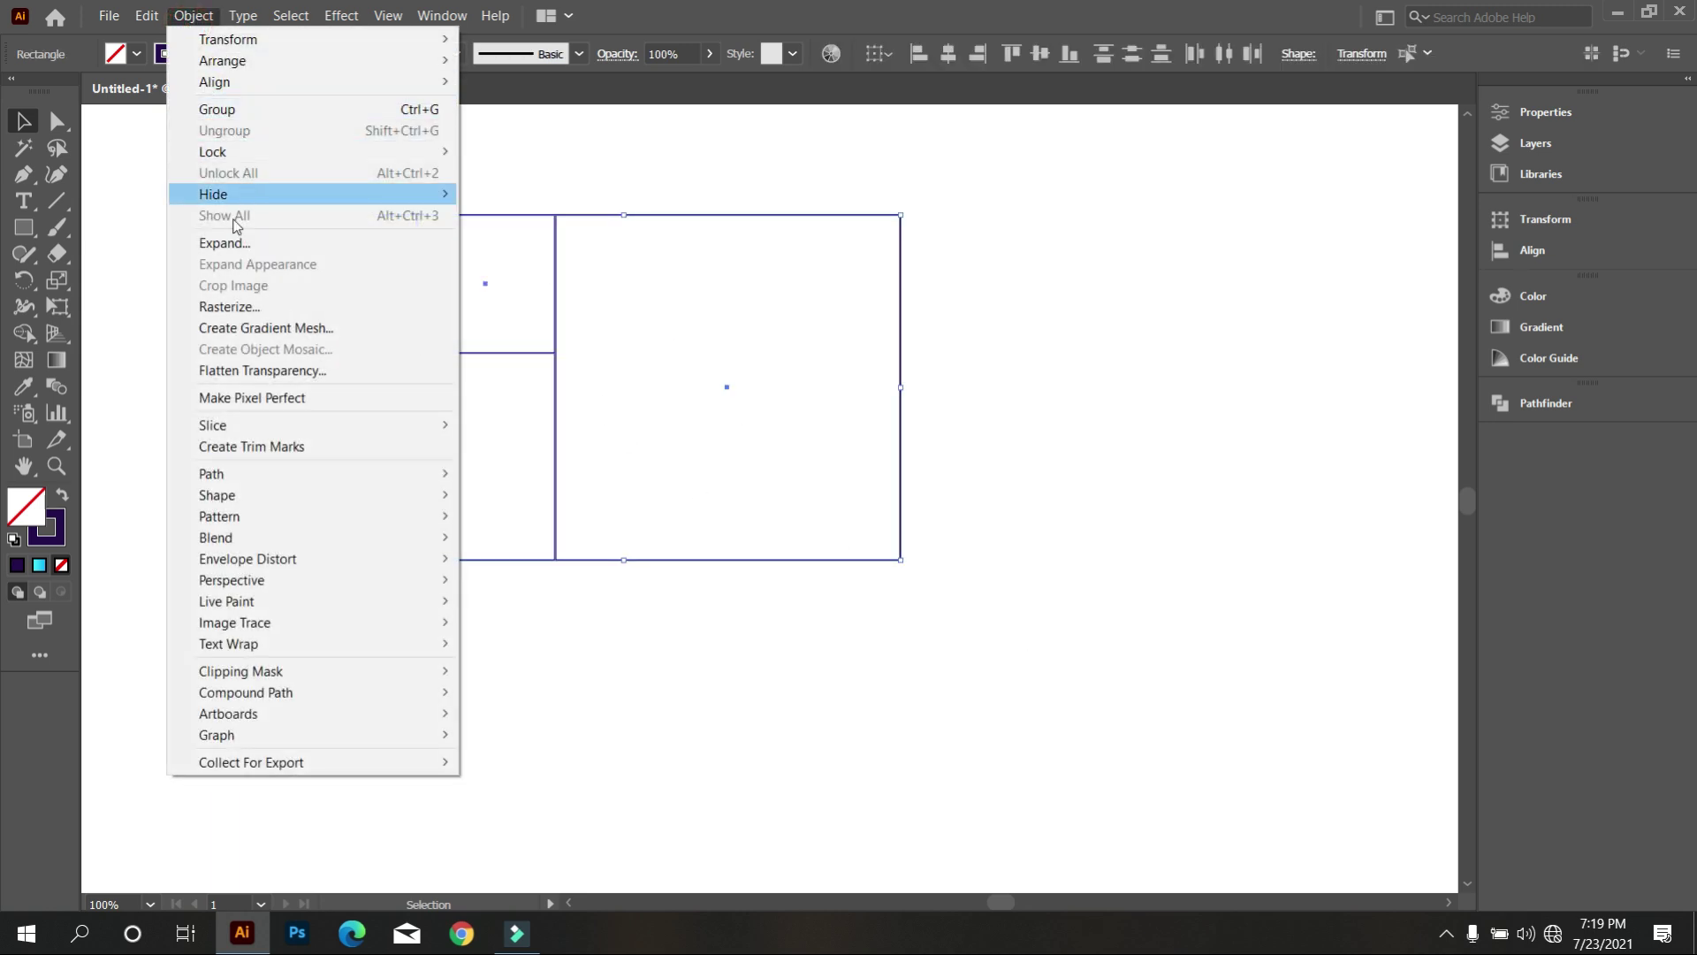
left_click(197, 115)
left_click(146, 15)
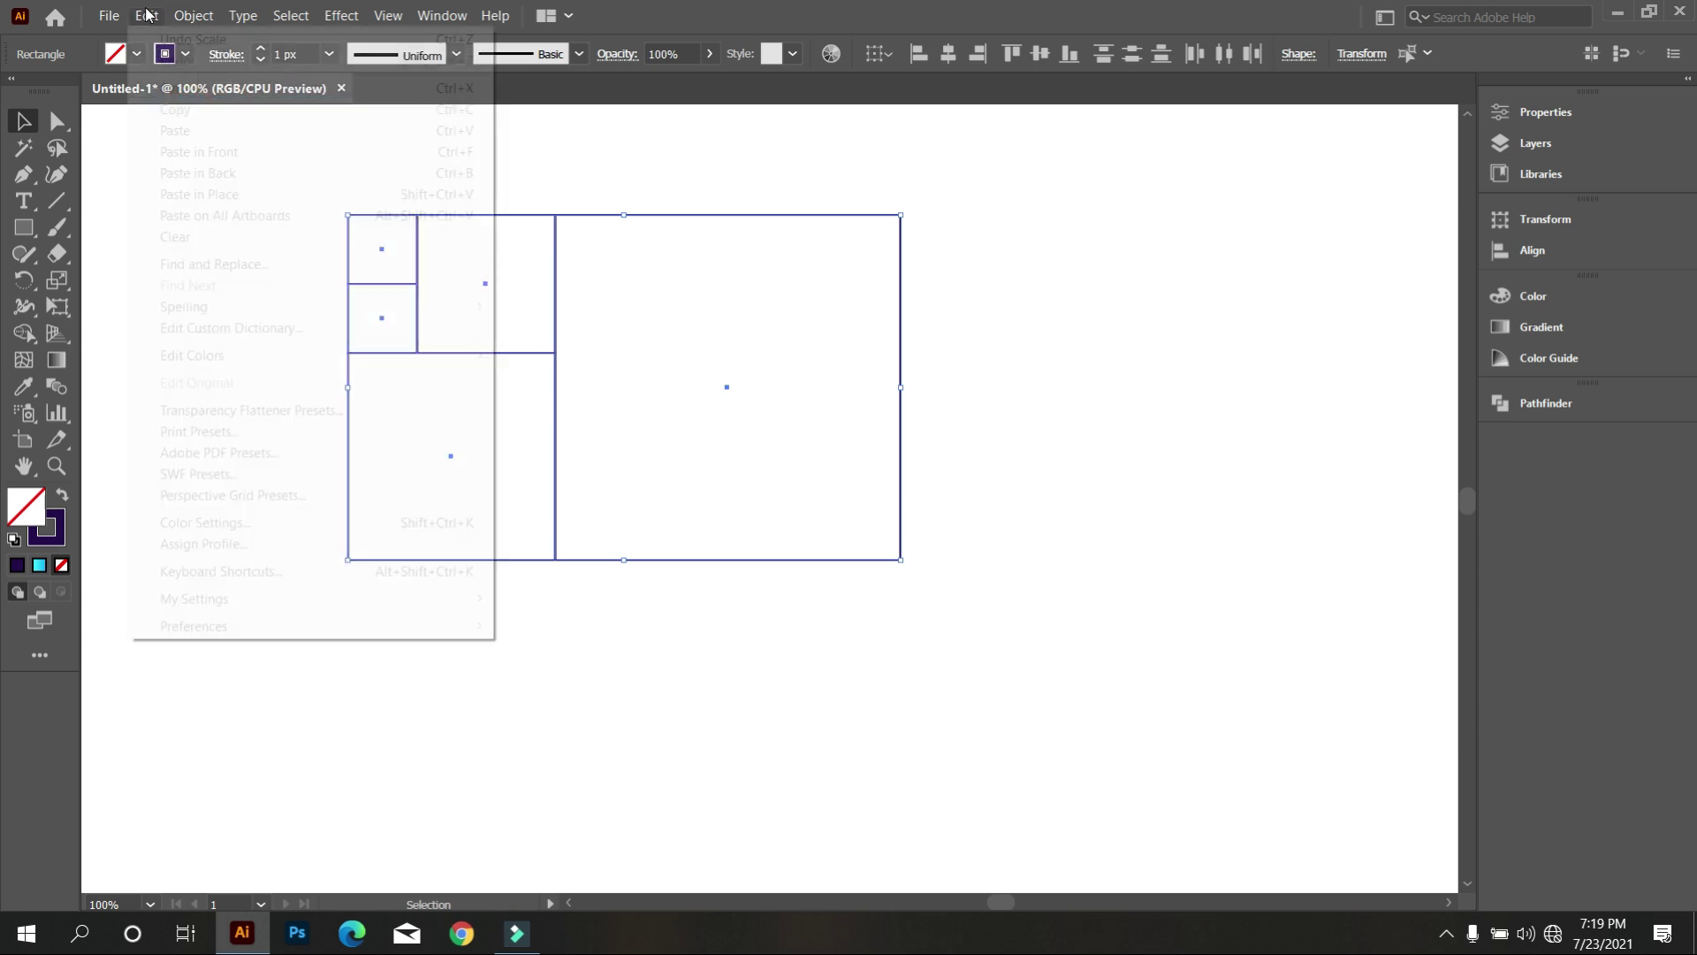
left_click(199, 194)
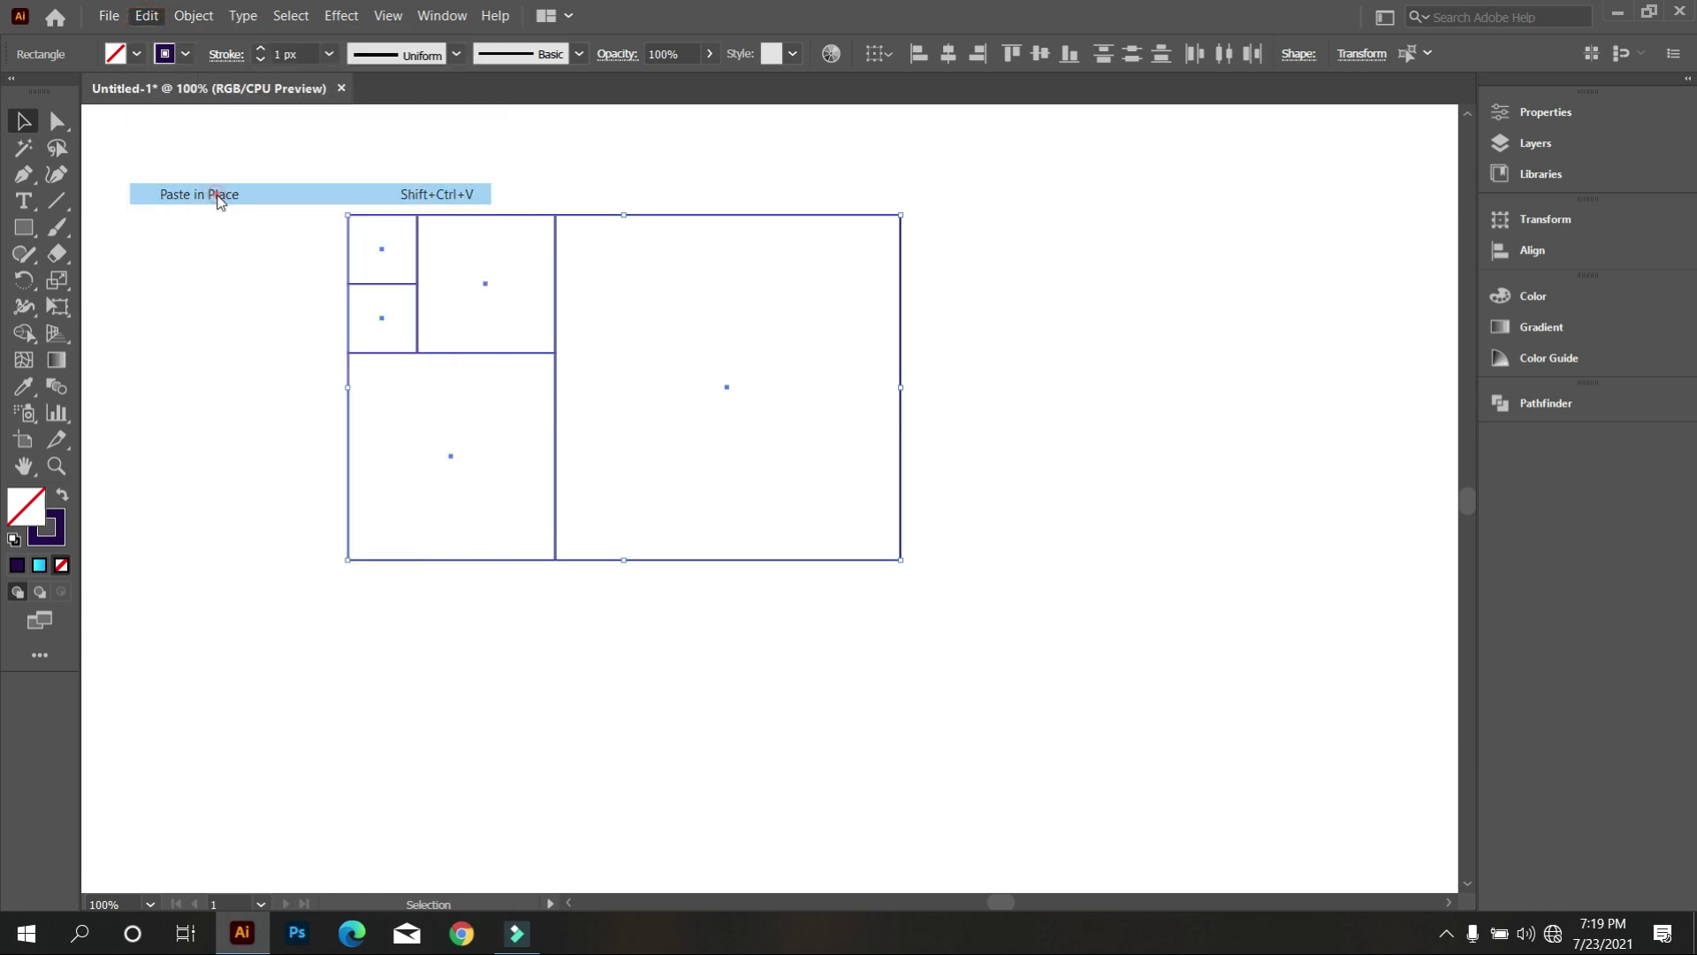
left_click(259, 349)
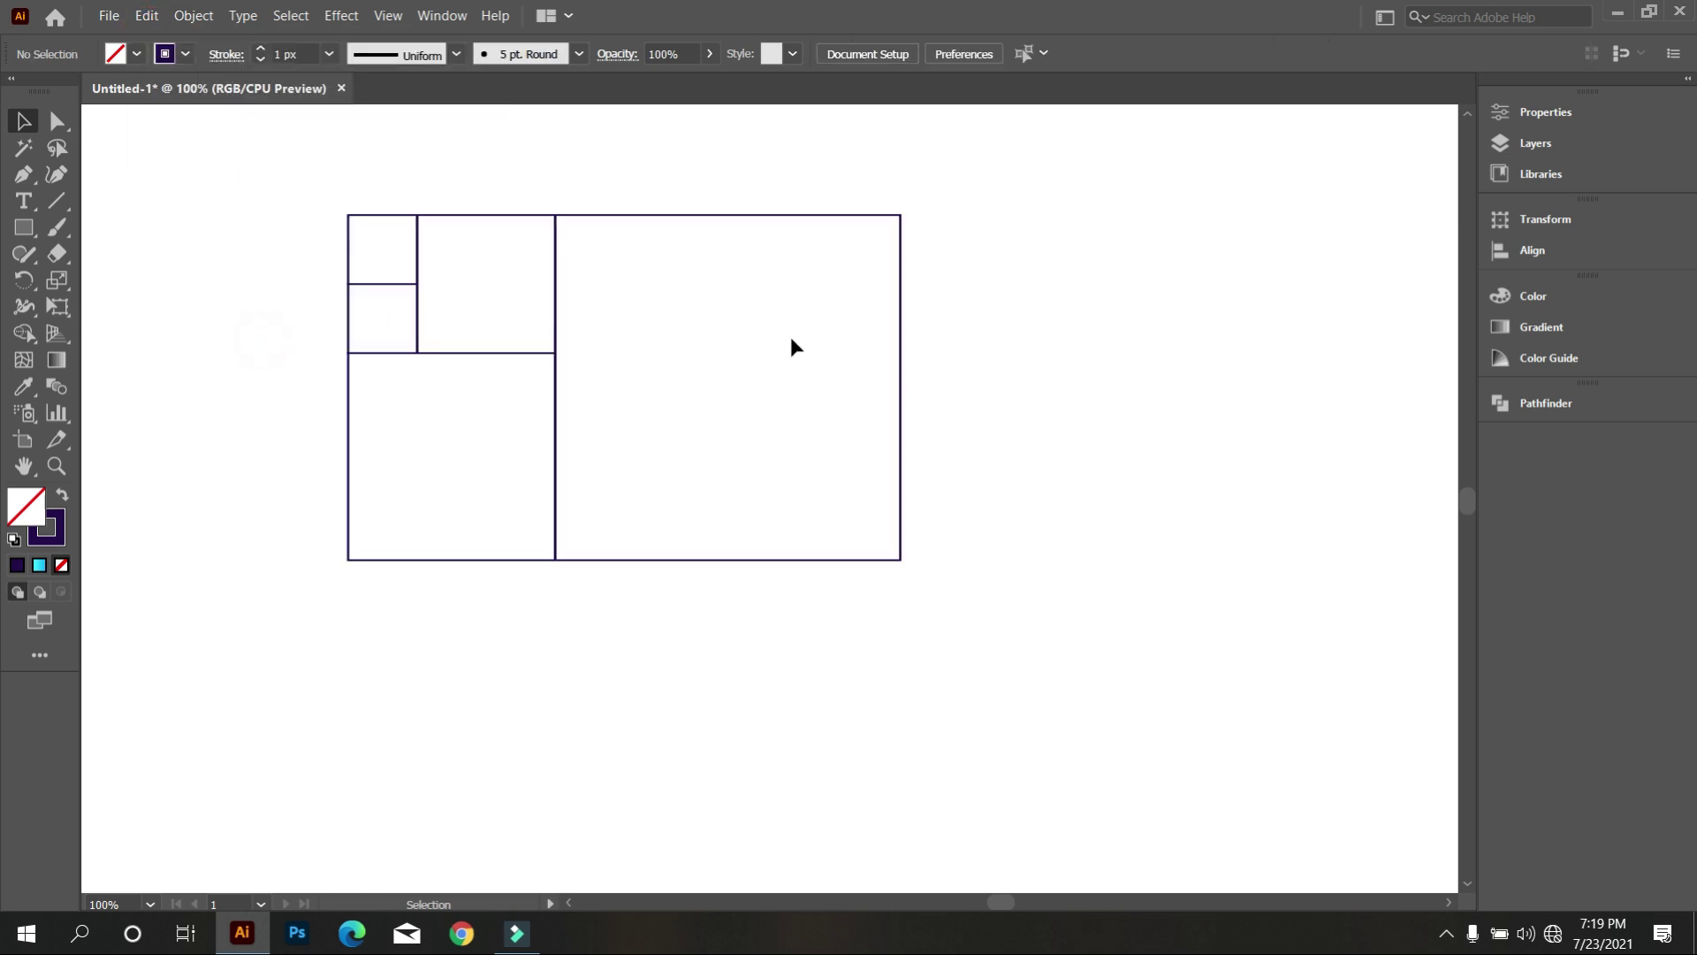
Round the large right square and the lower-left square fully into circles
left_click(775, 215)
left_click_drag(566, 228, 734, 474)
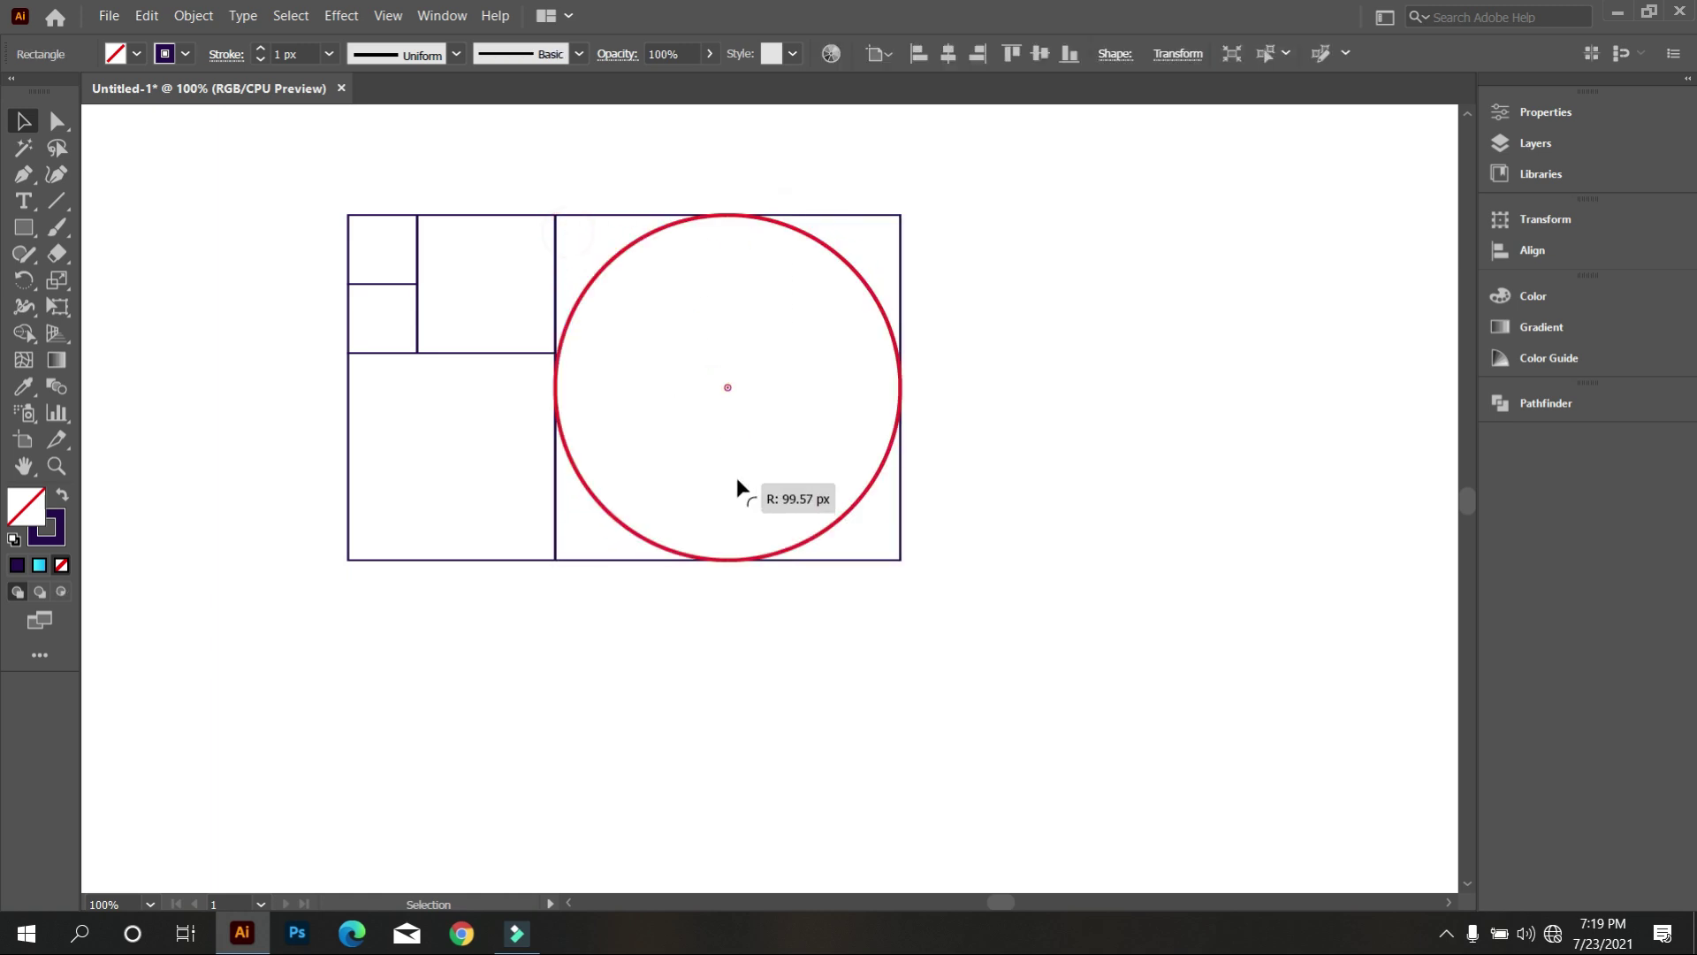
left_click(777, 659)
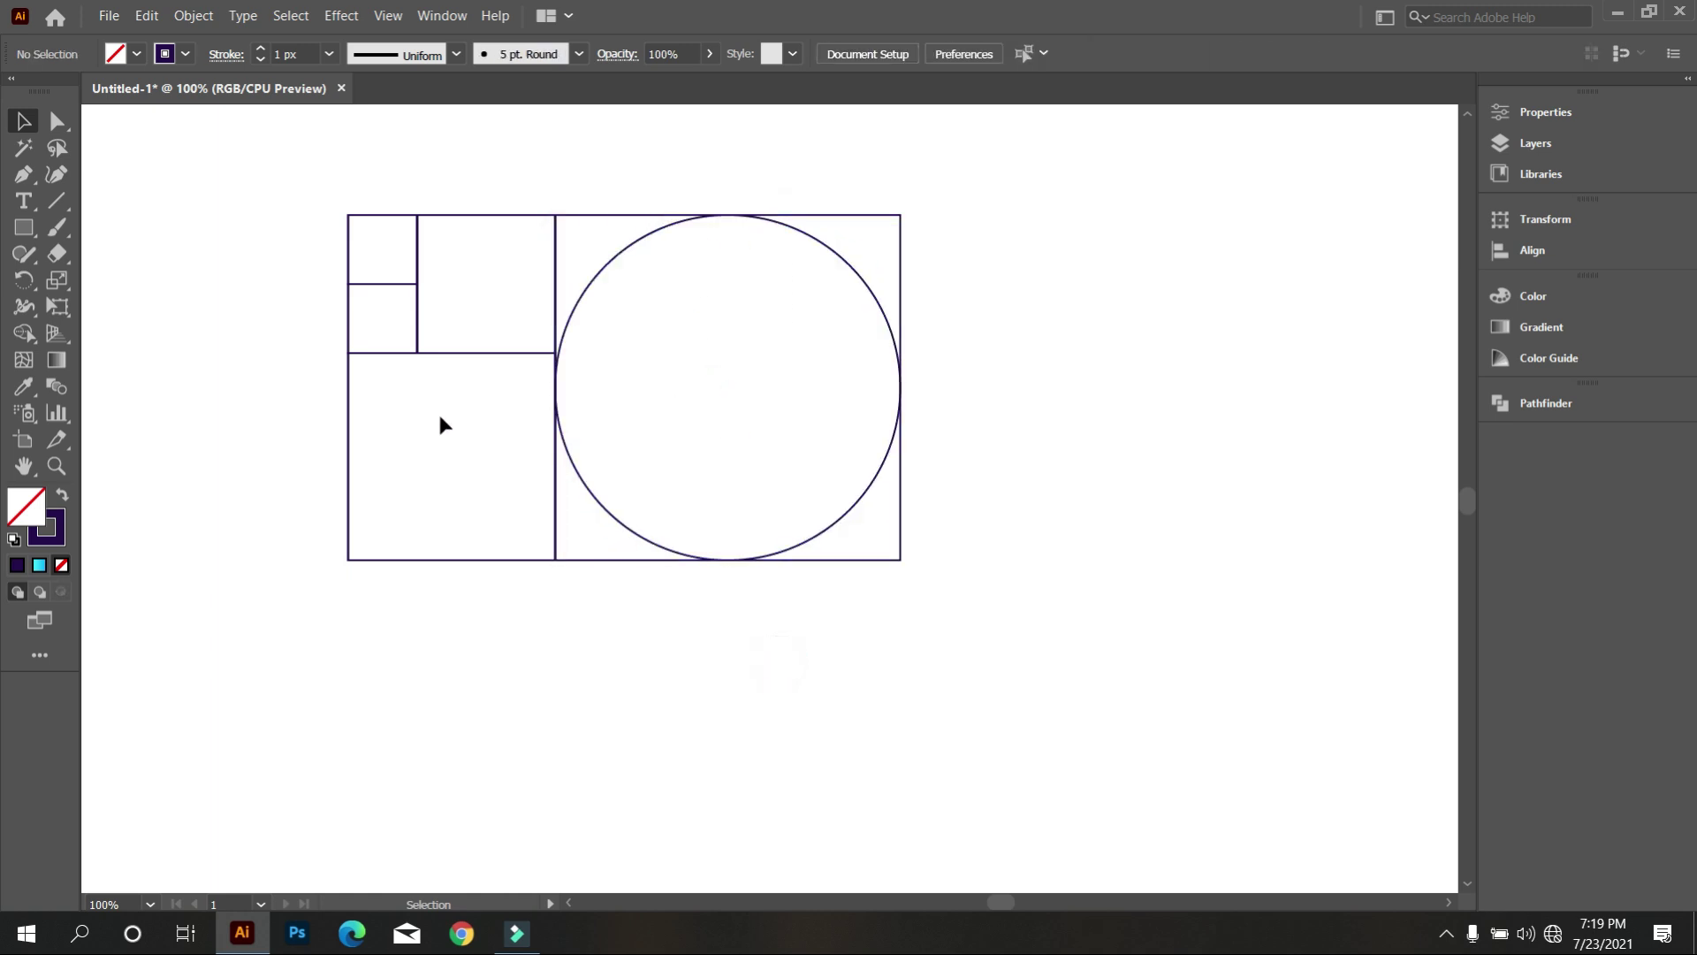
left_click(347, 373)
left_click_drag(359, 364, 450, 457)
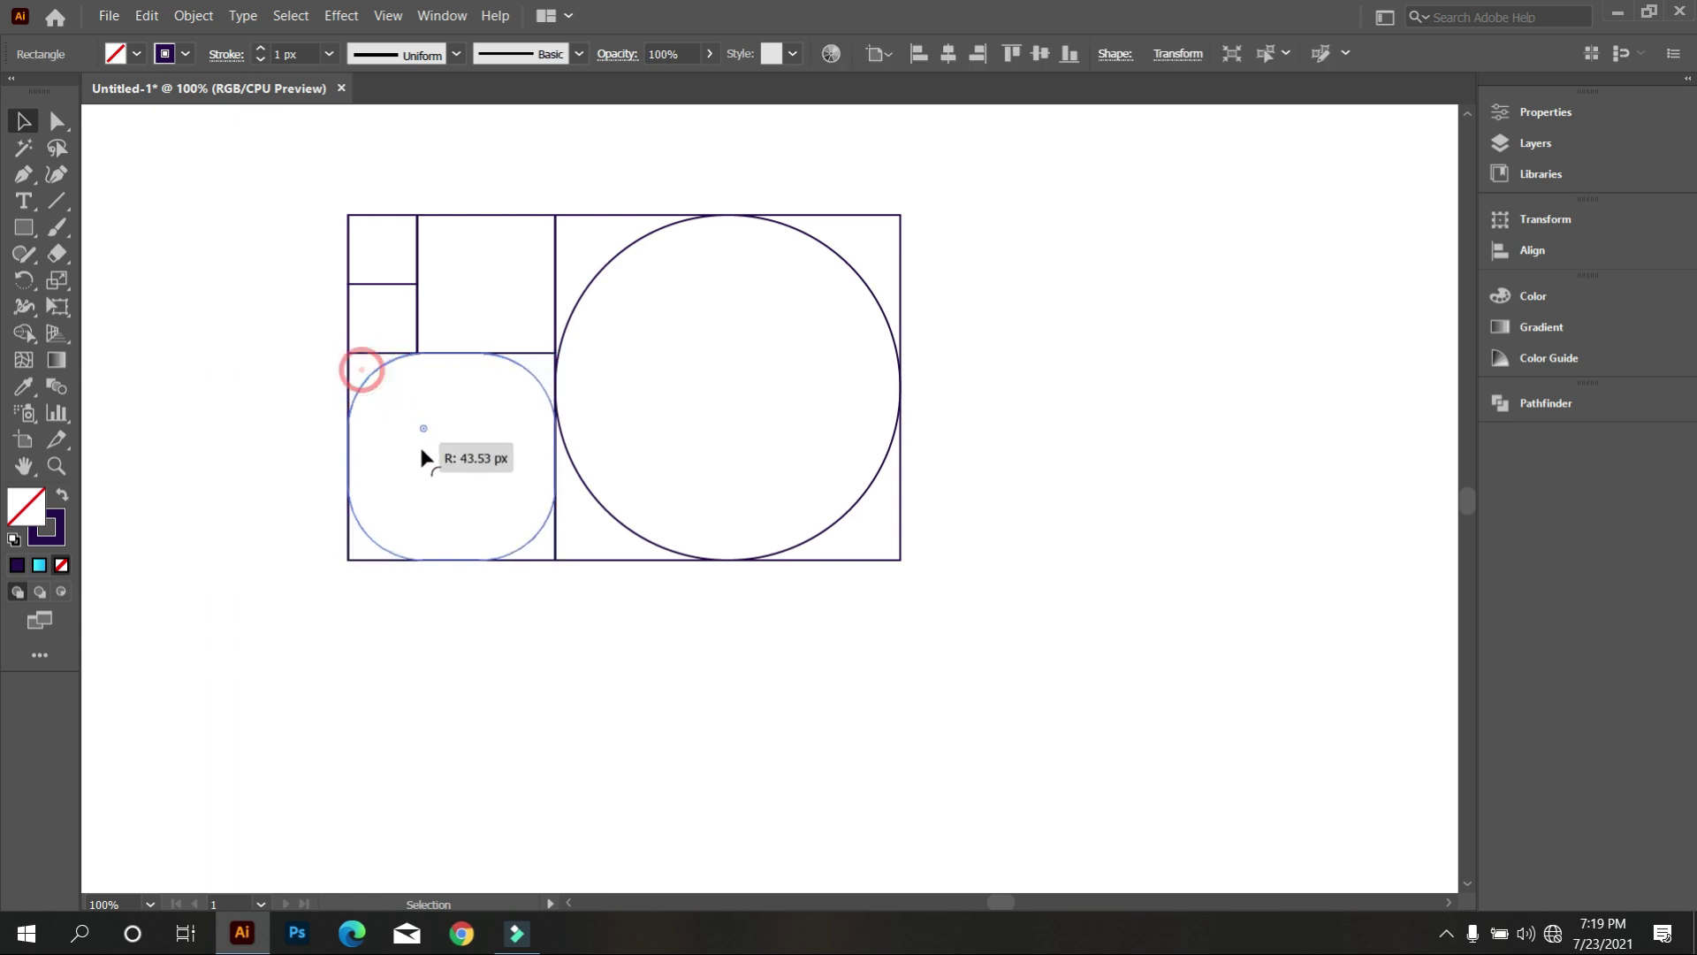
left_click(524, 662)
Round the top-middle square and both small left squares into inscribed circles
left_click(457, 219)
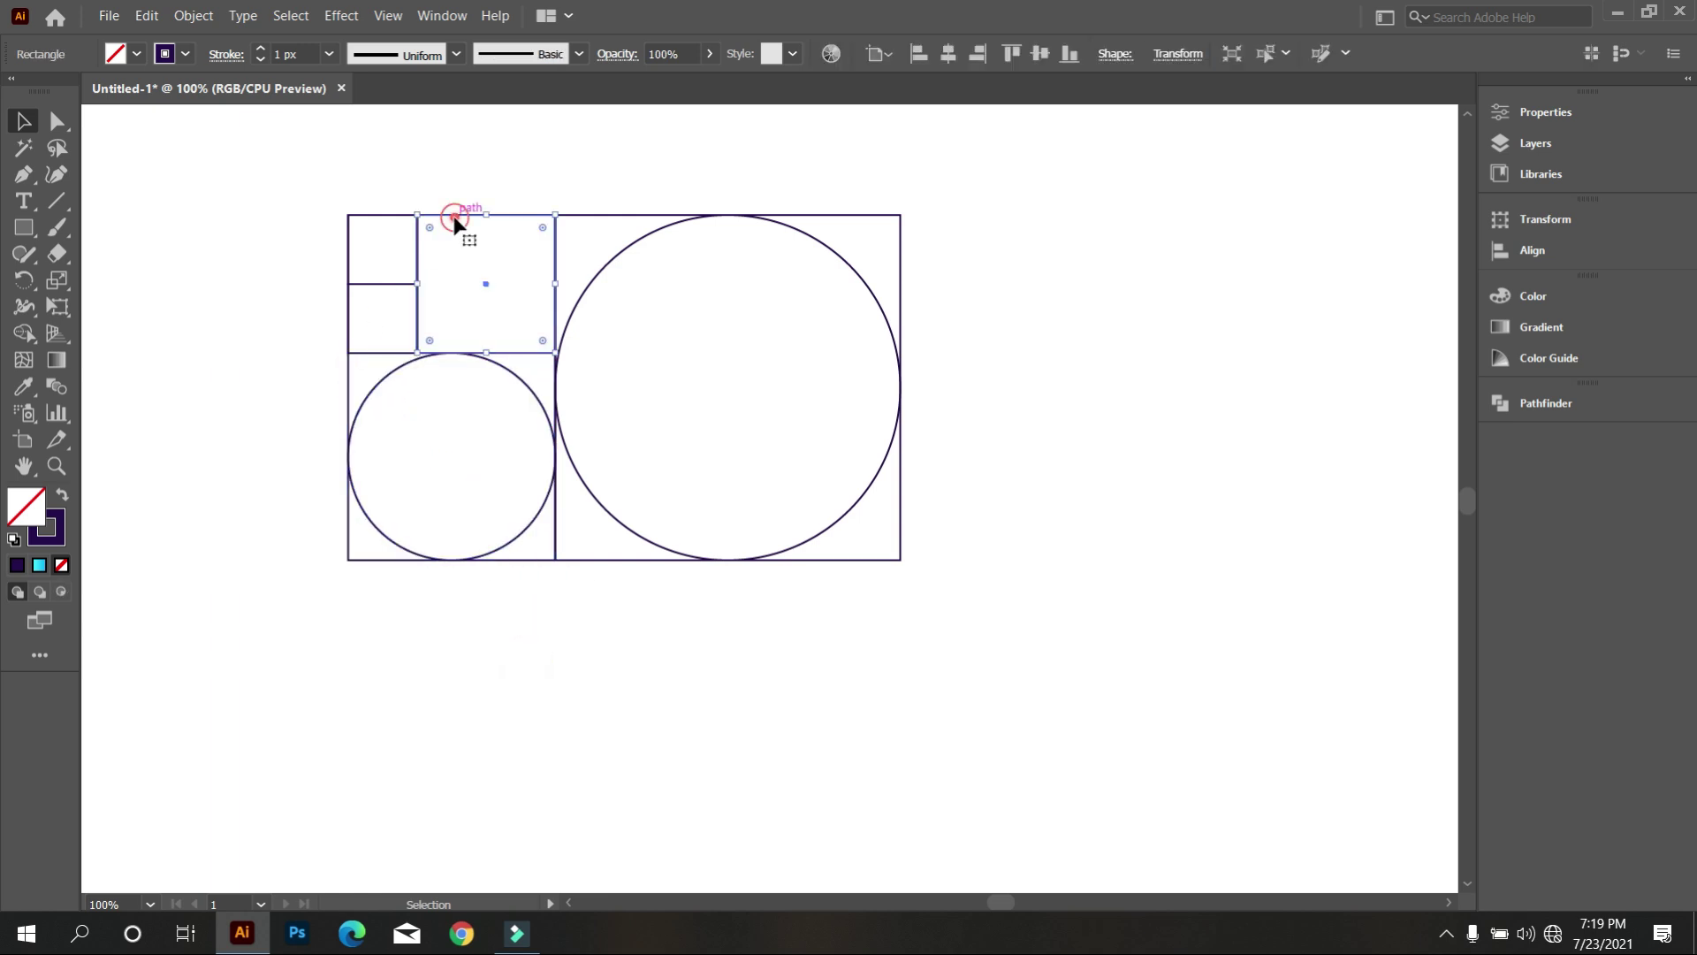
left_click_drag(429, 229, 531, 424)
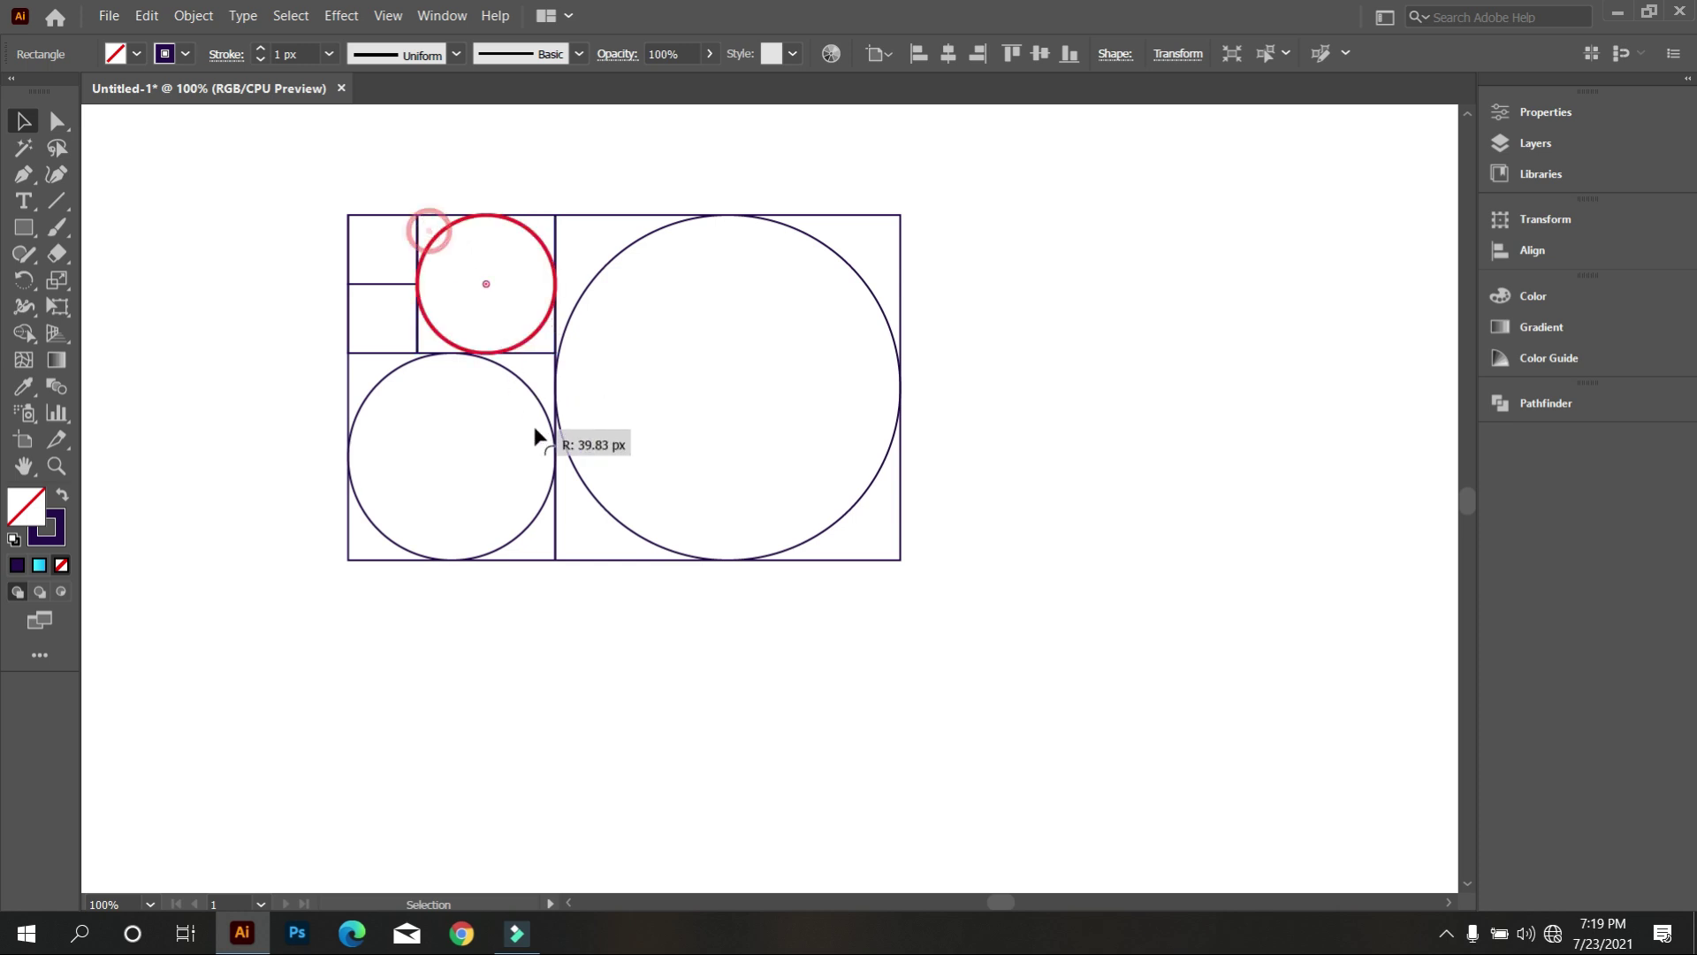
left_click(636, 726)
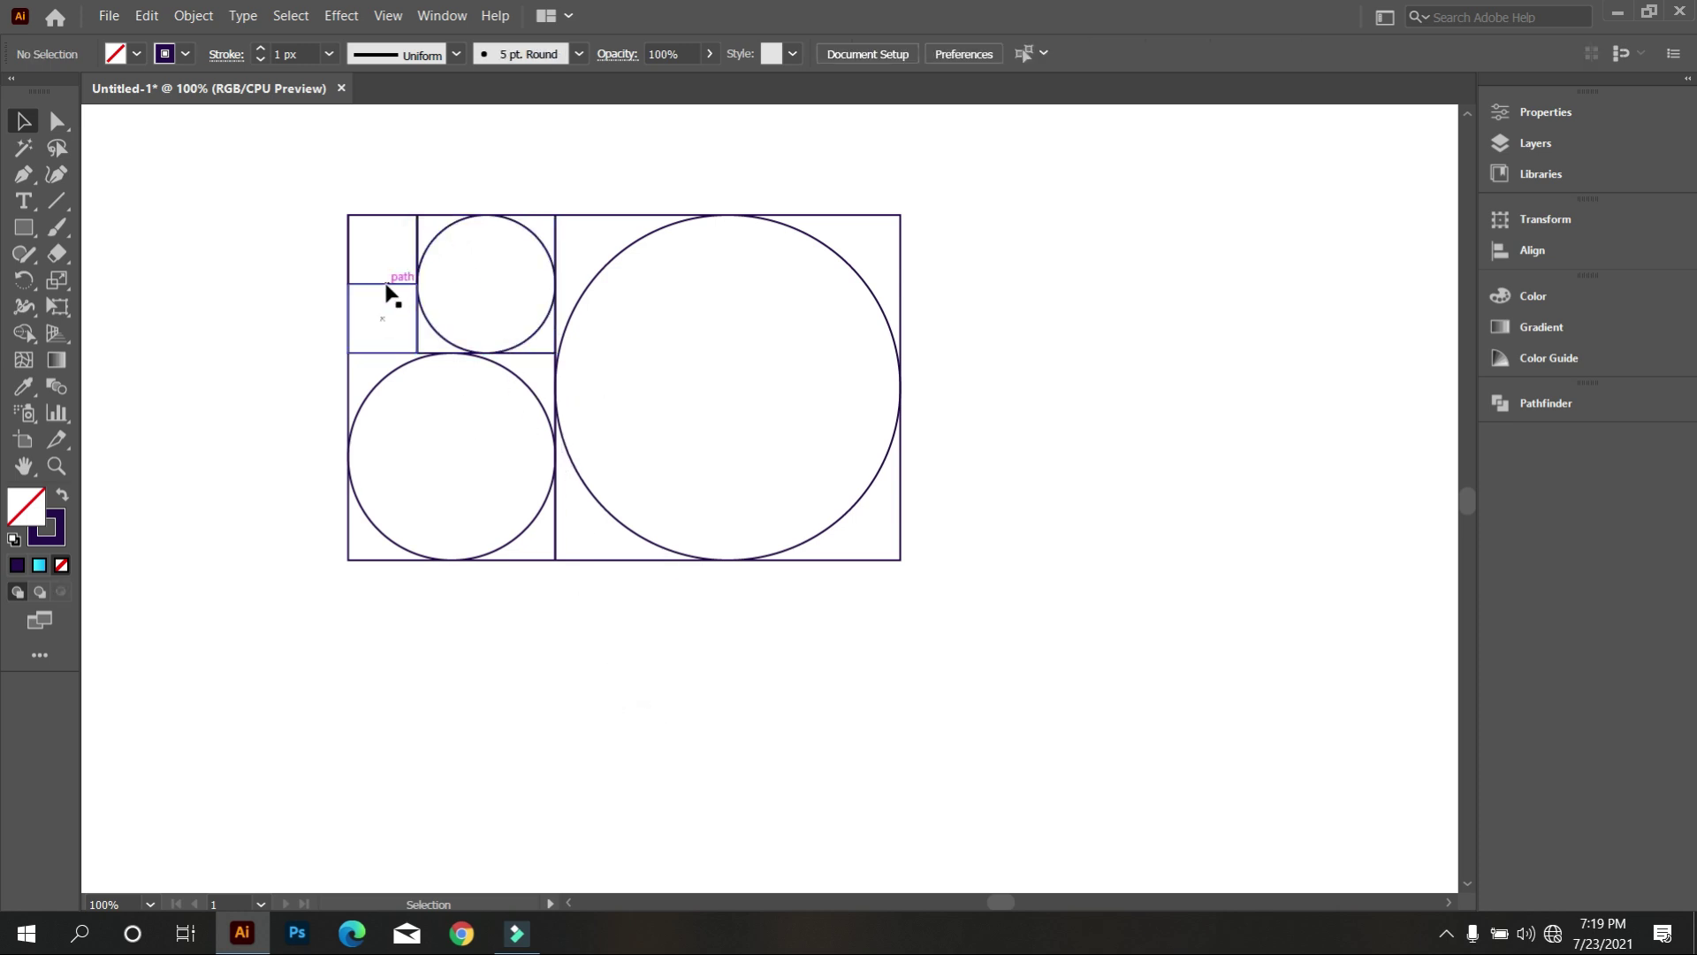
left_click(389, 304)
left_click_drag(369, 306, 398, 338)
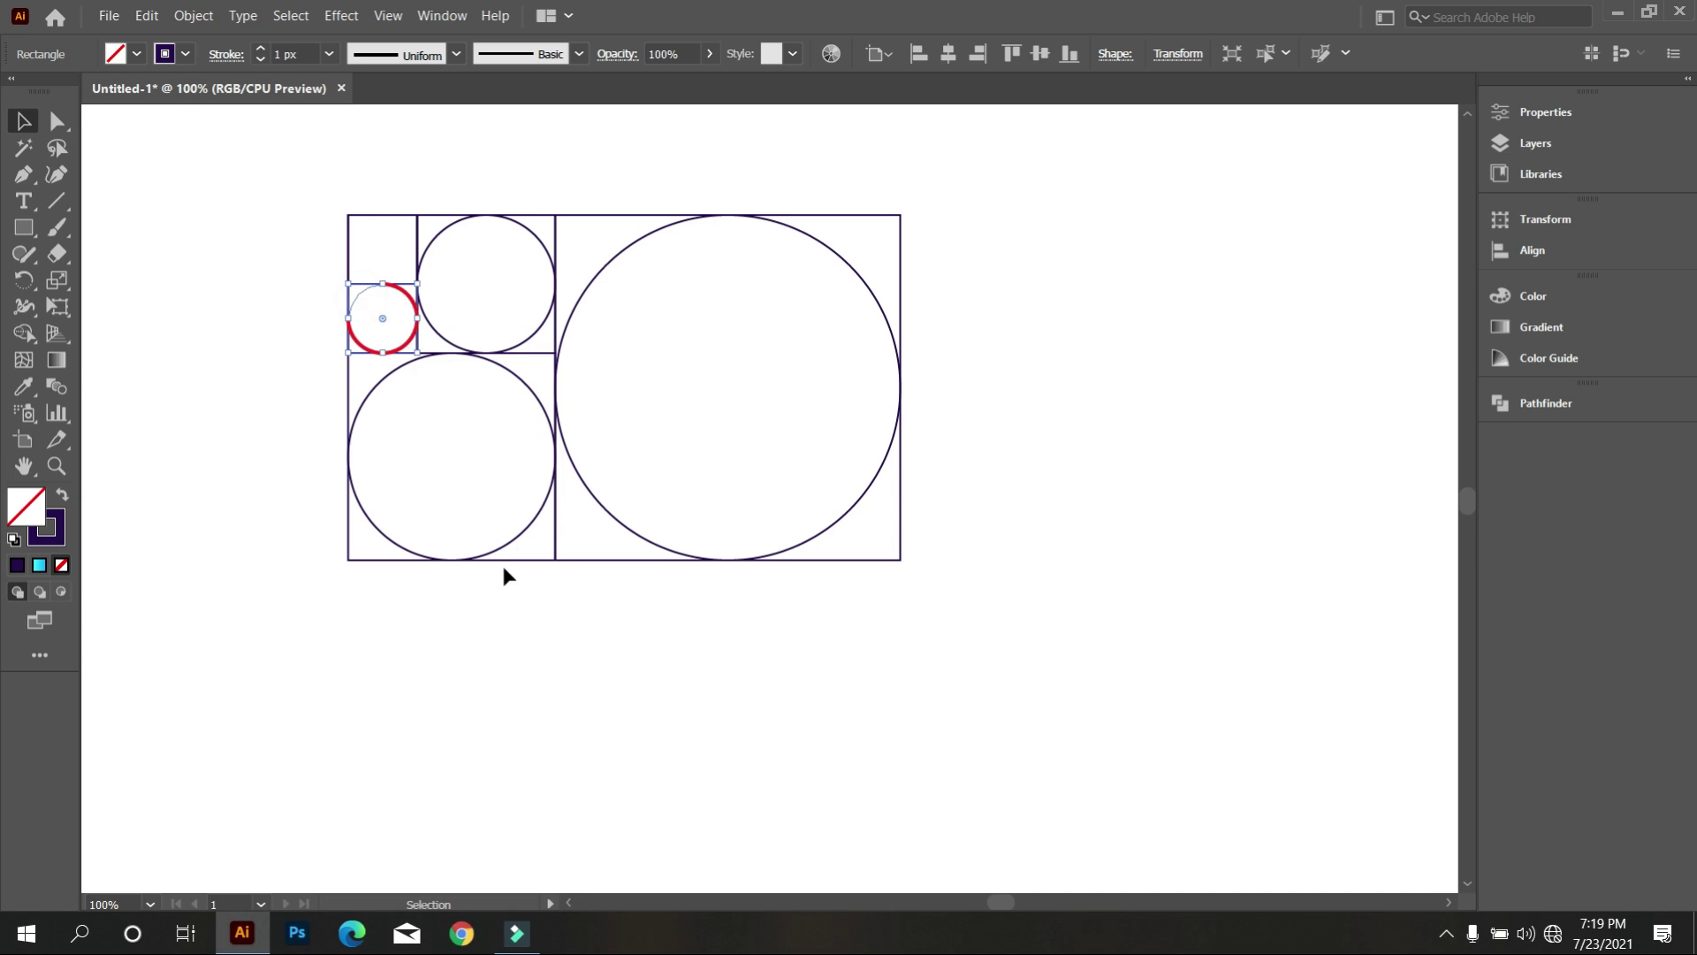
left_click(563, 715)
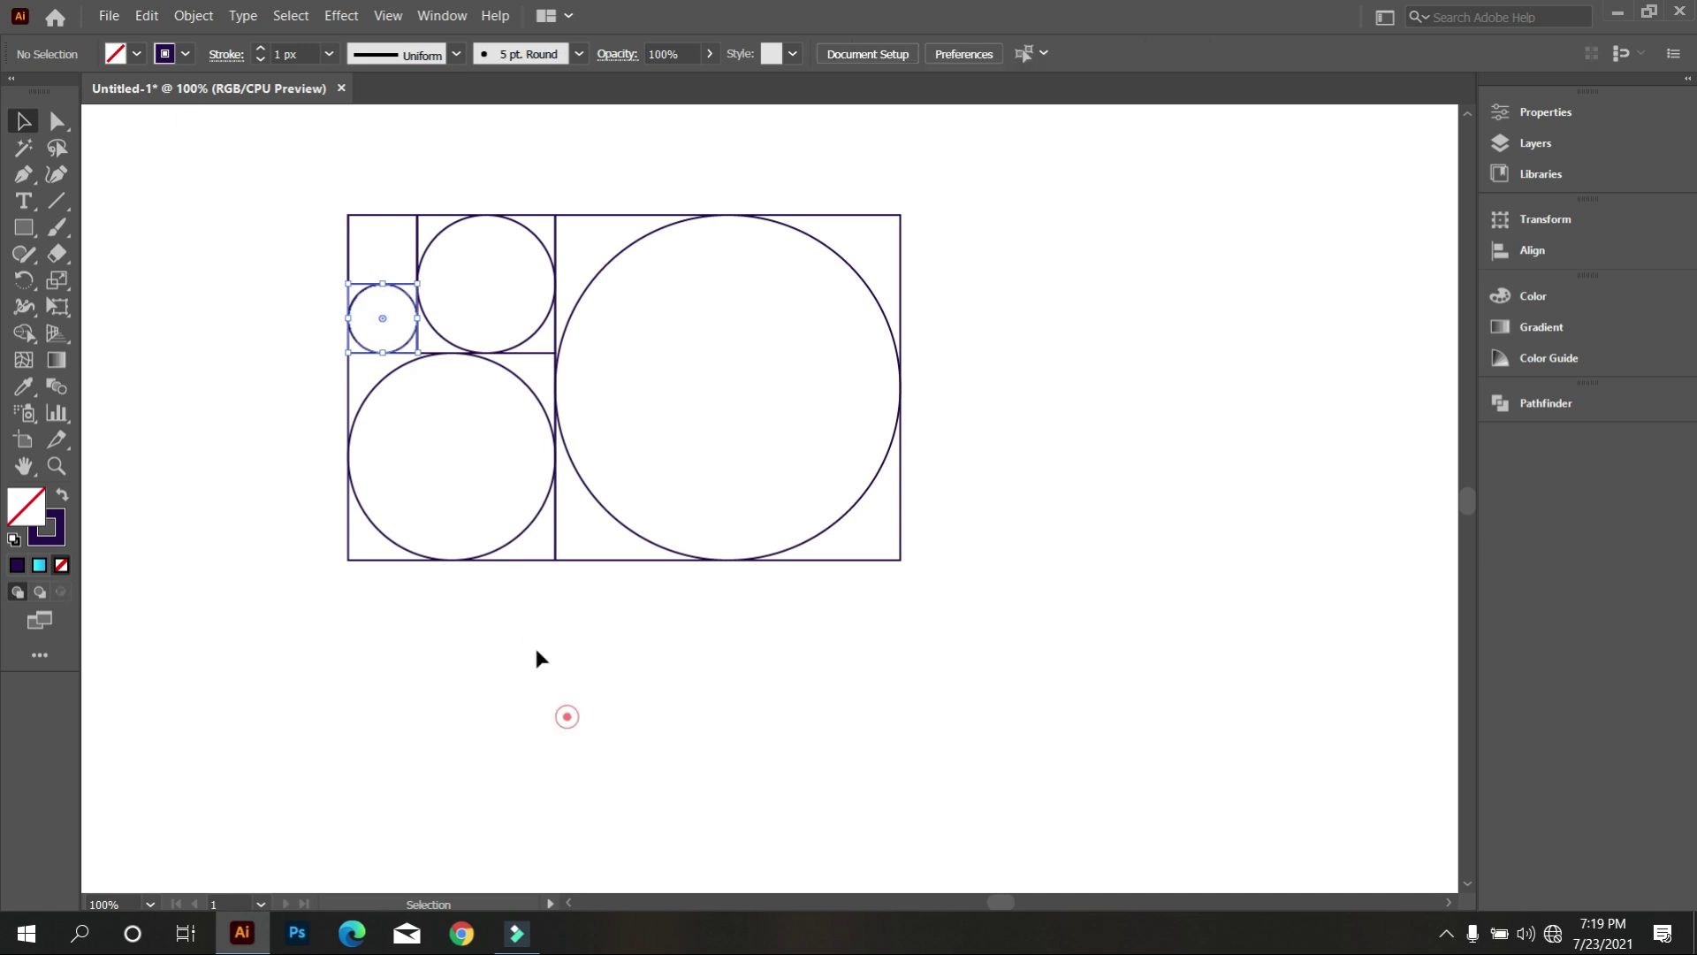
left_click(389, 233)
left_click_drag(363, 228, 457, 361)
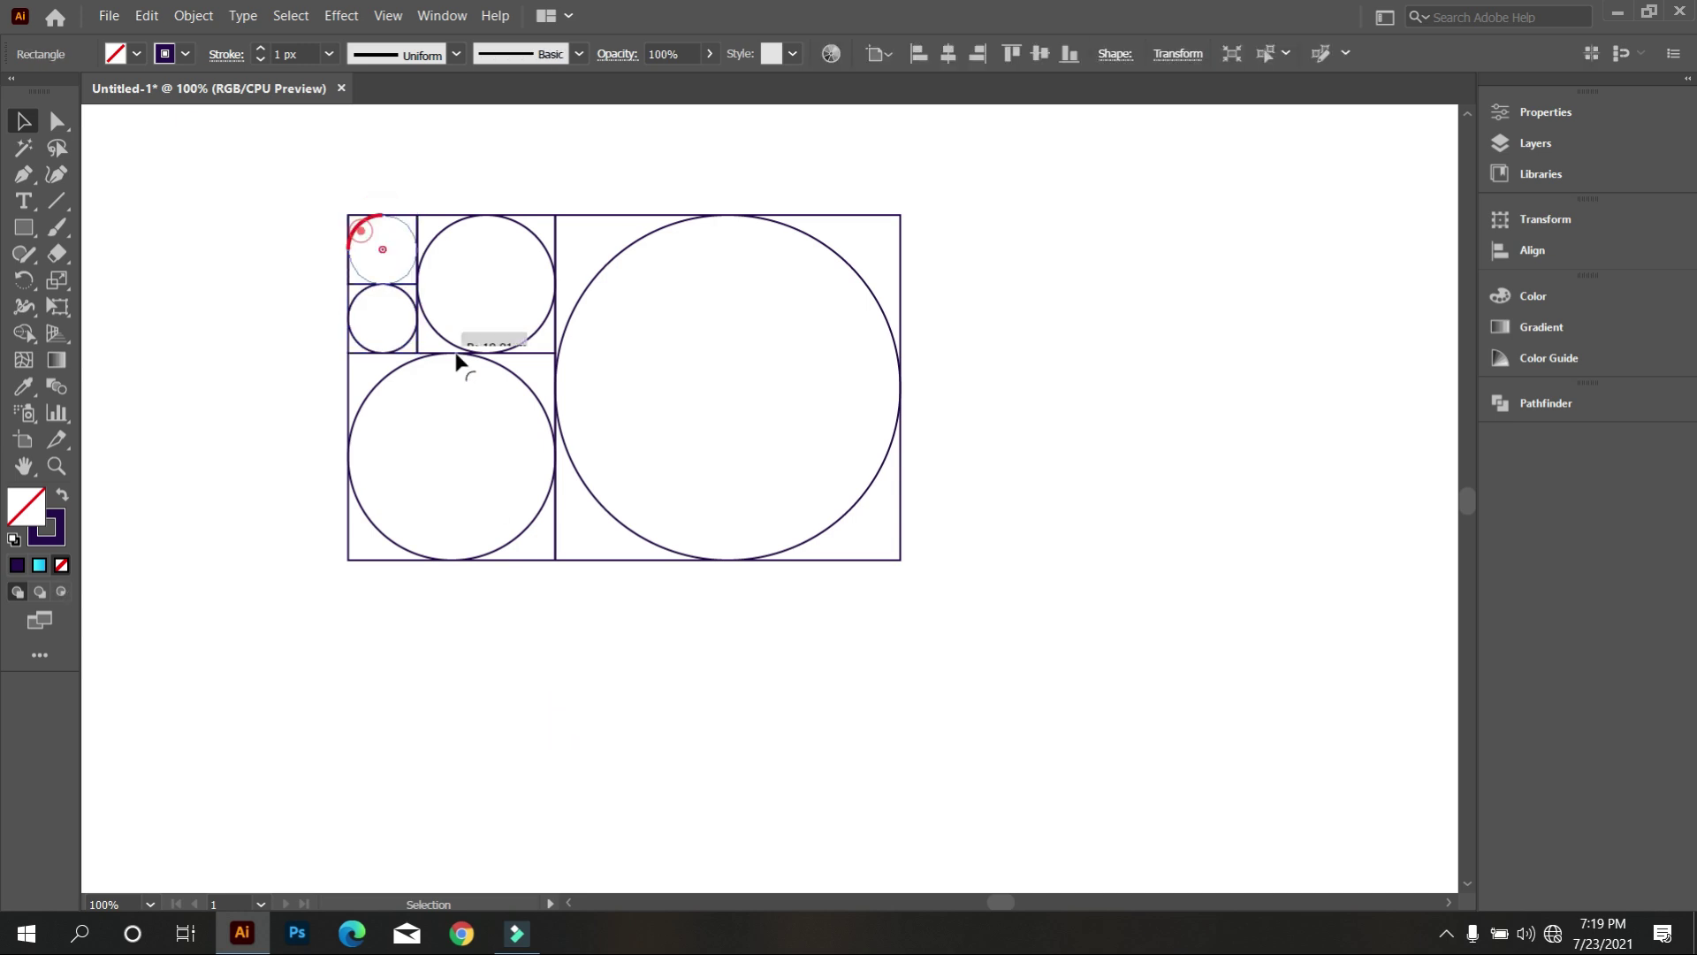
left_click(570, 646)
scroll(685, 459, "down", 1)
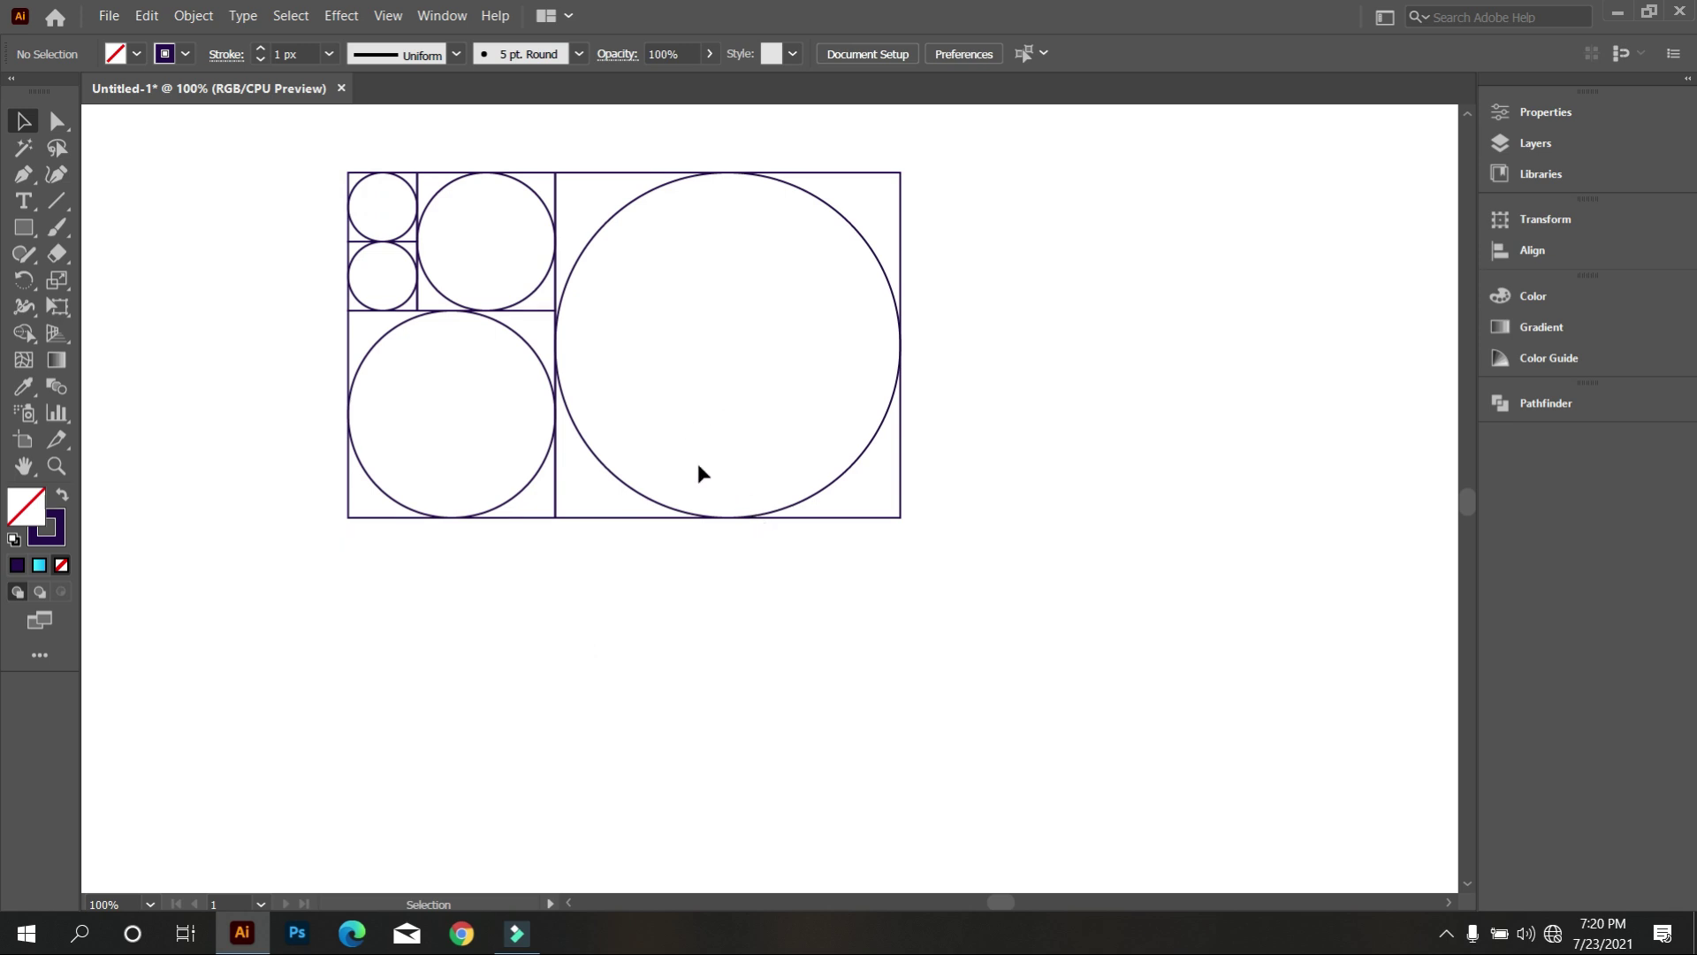
scroll(700, 501, "down", 2)
scroll(603, 477, "up", 2)
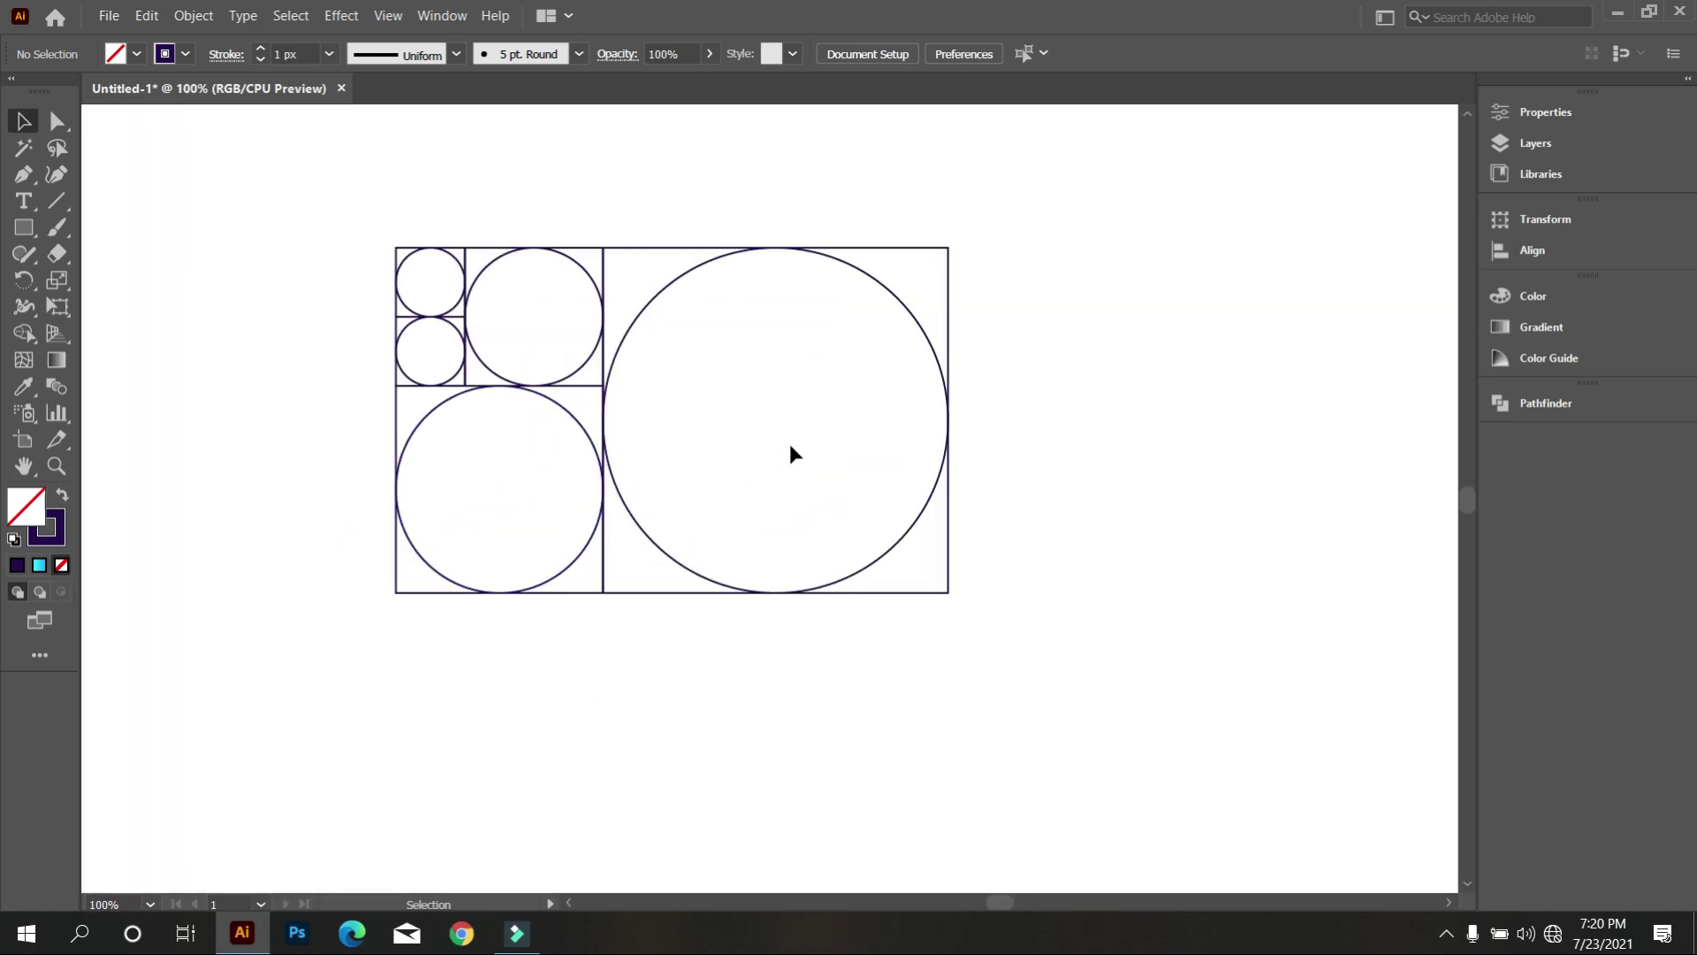
Marquee-select the whole grid, move it top right, and Alt-drag a copy lower left
left_click(577, 427)
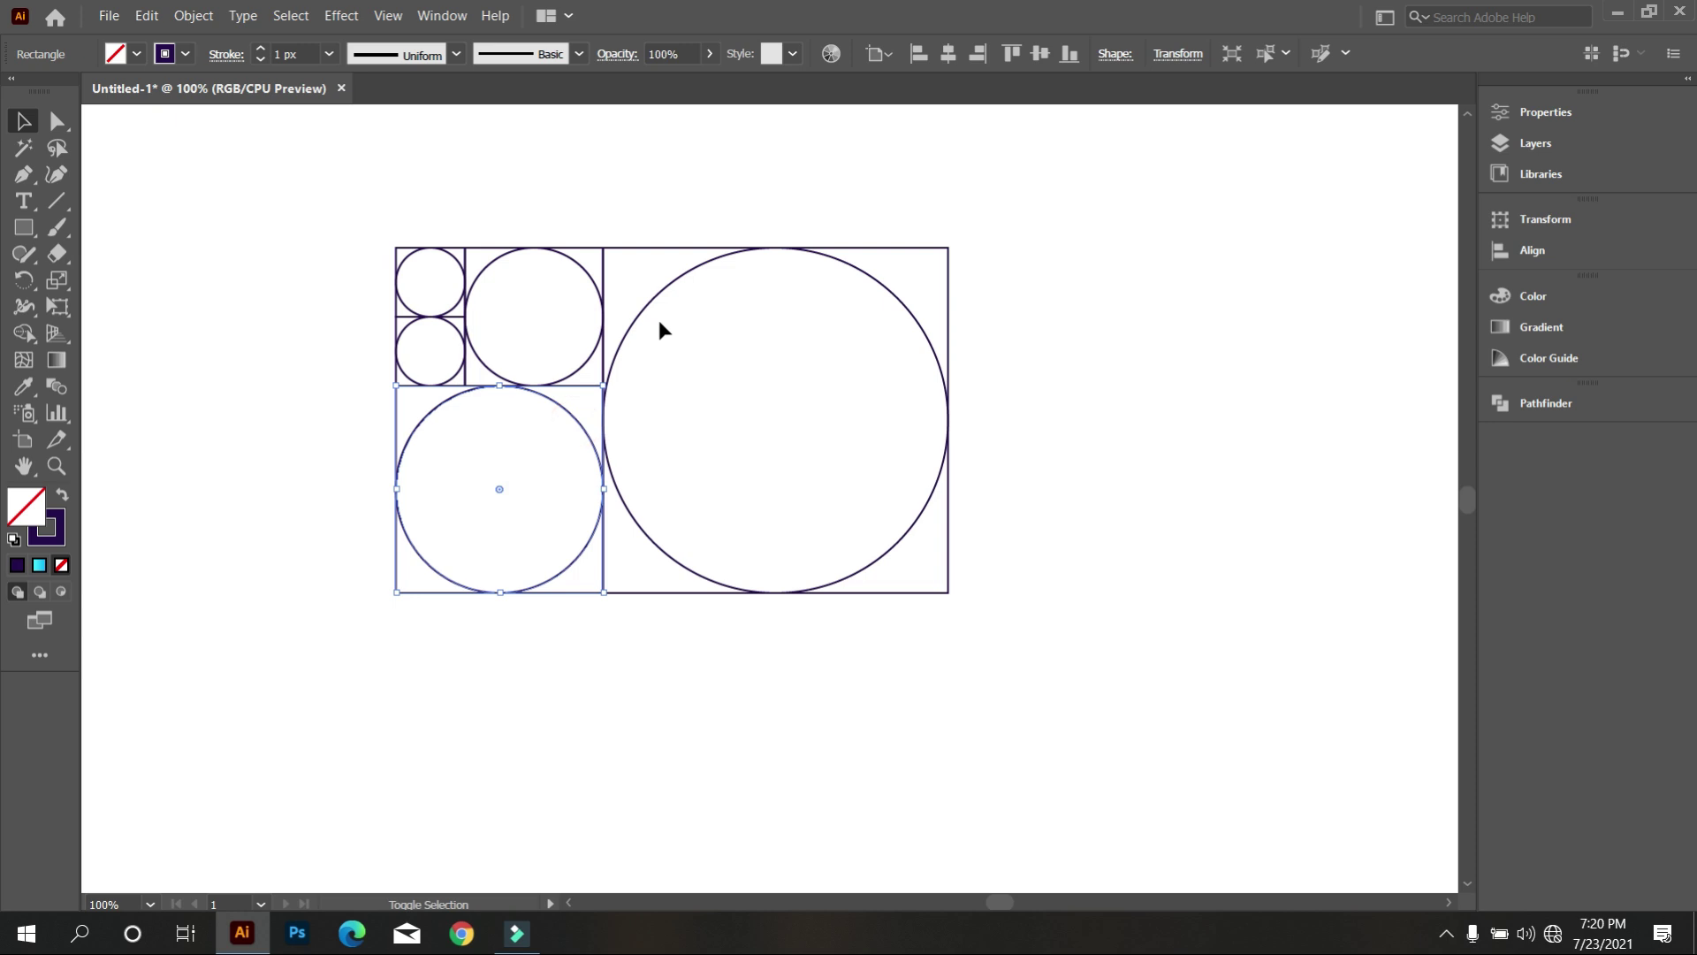
left_click(652, 315, "shift")
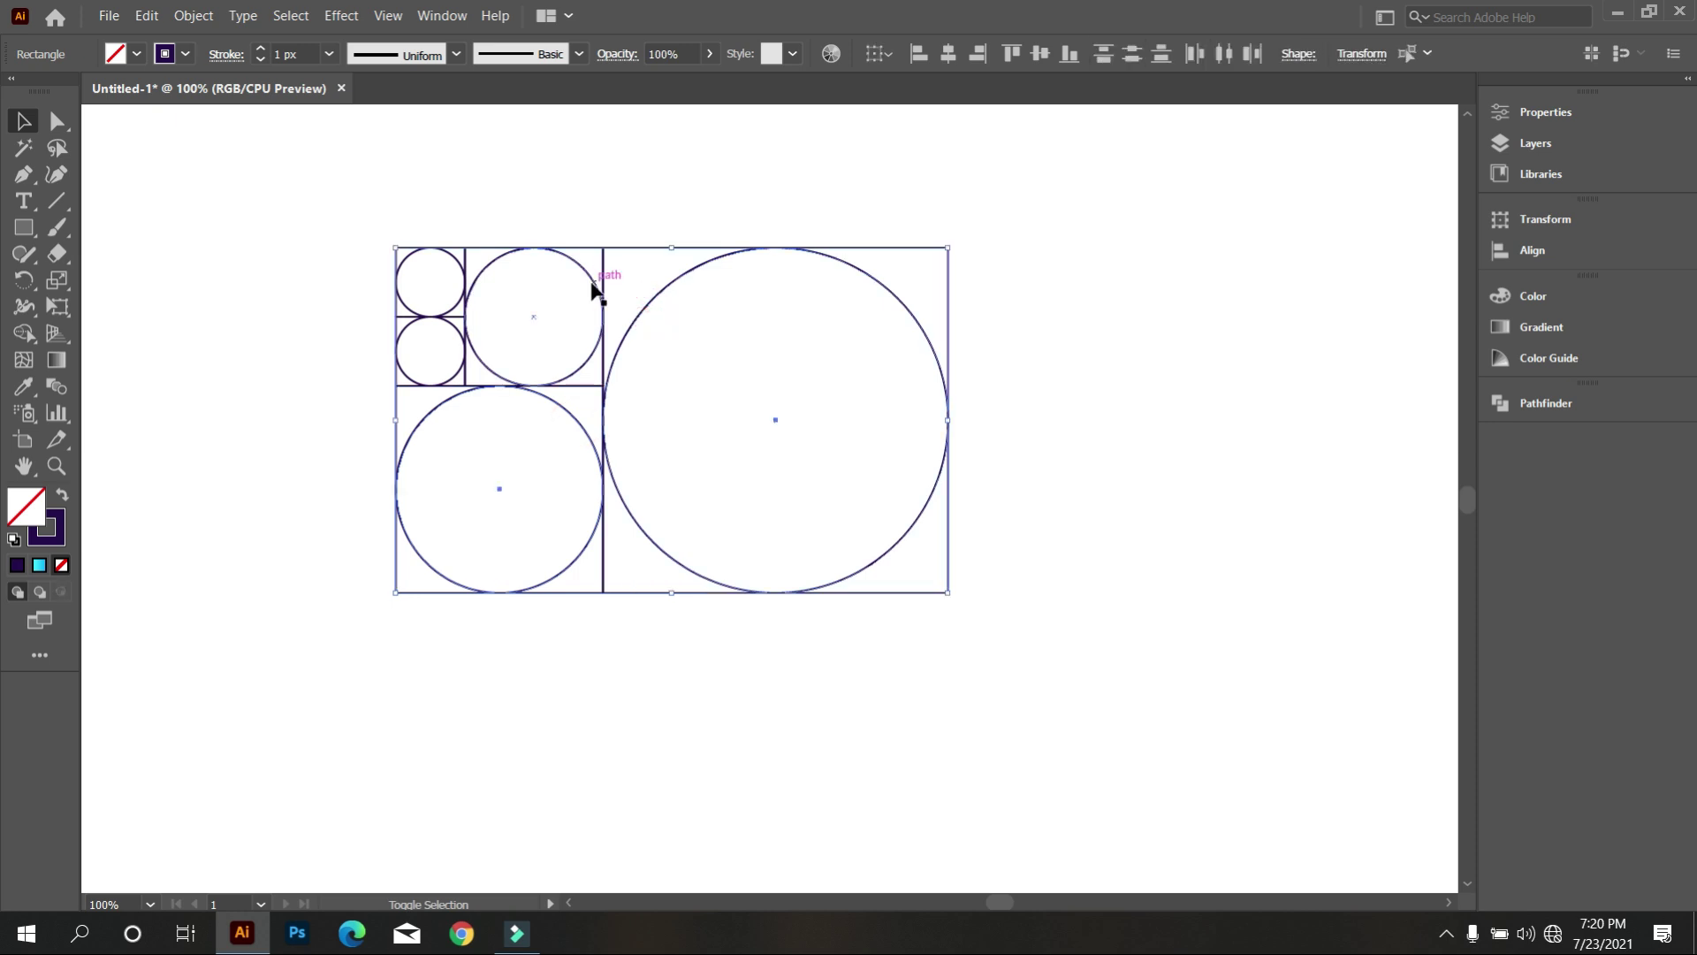
left_click(408, 343, "shift")
key("ctrl+minus")
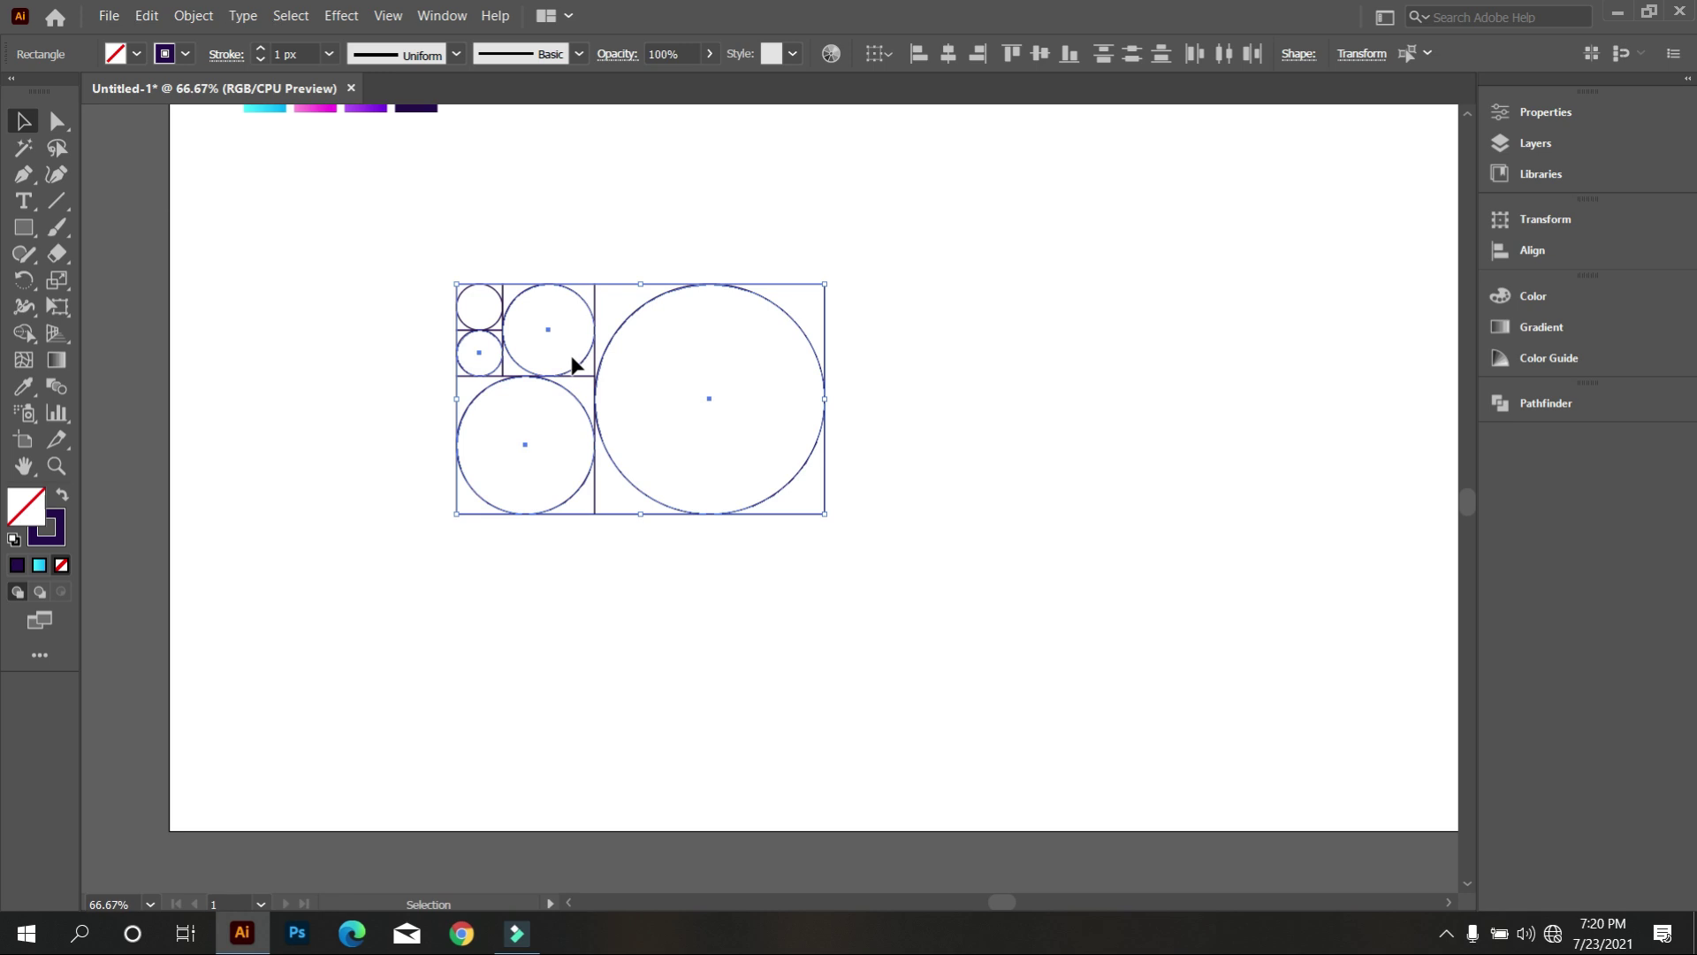
left_click(623, 550)
left_click_drag(864, 604, 414, 299)
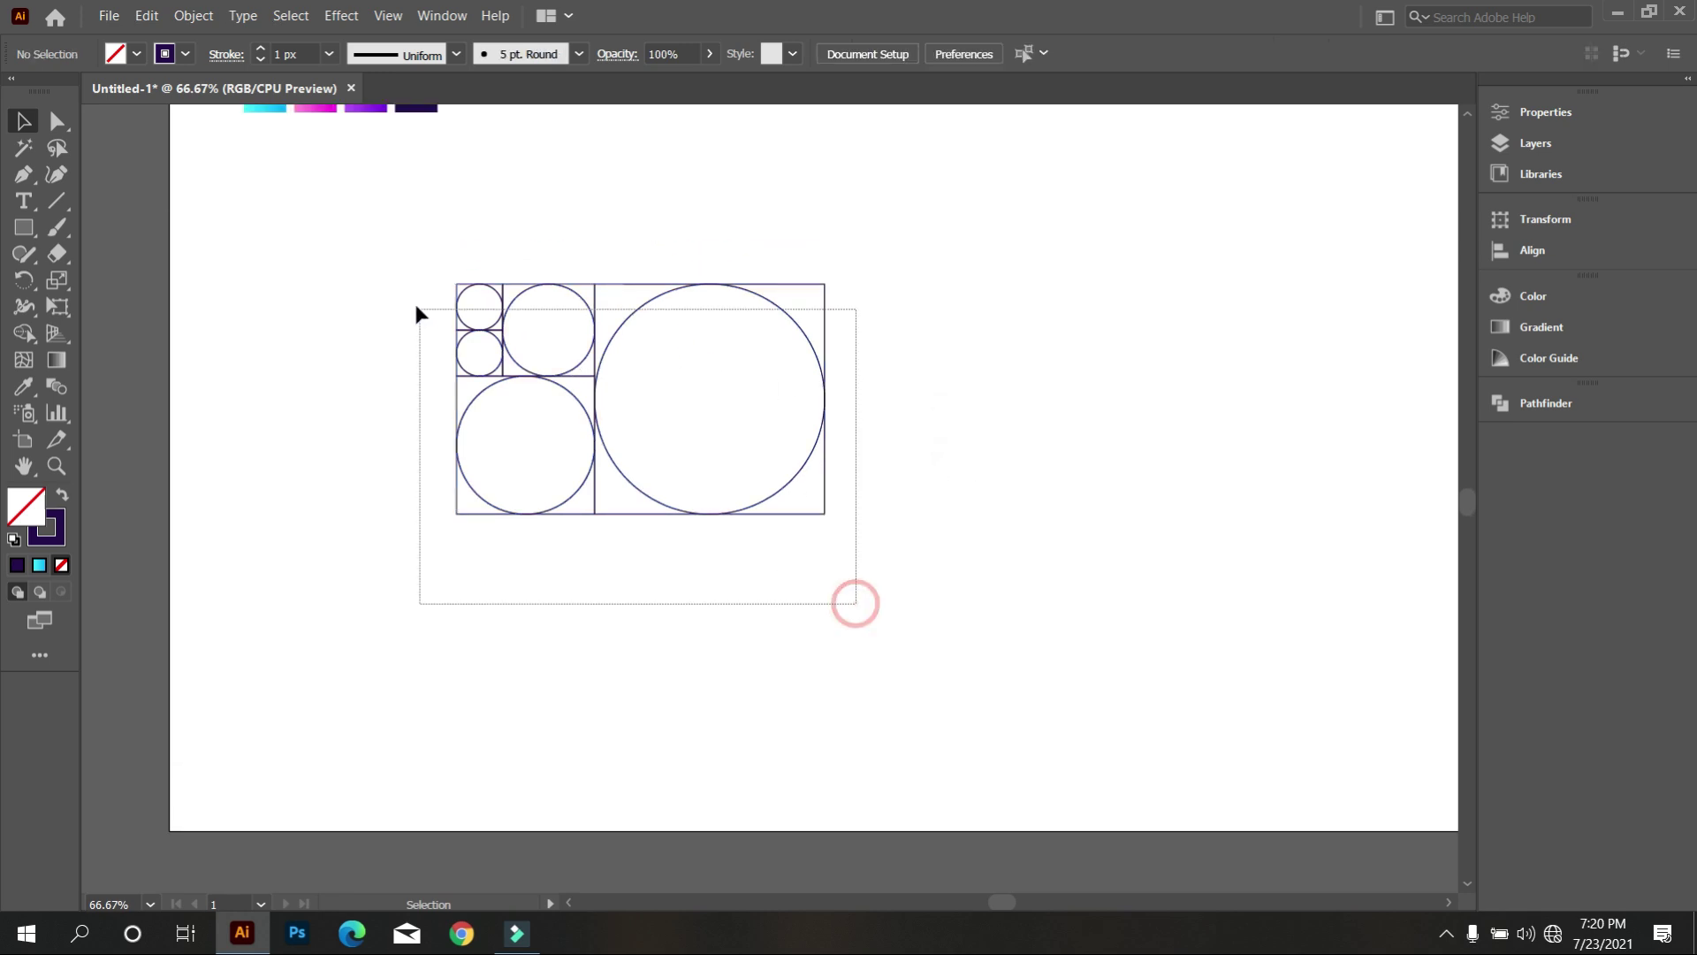
scroll(537, 440, "up", 3)
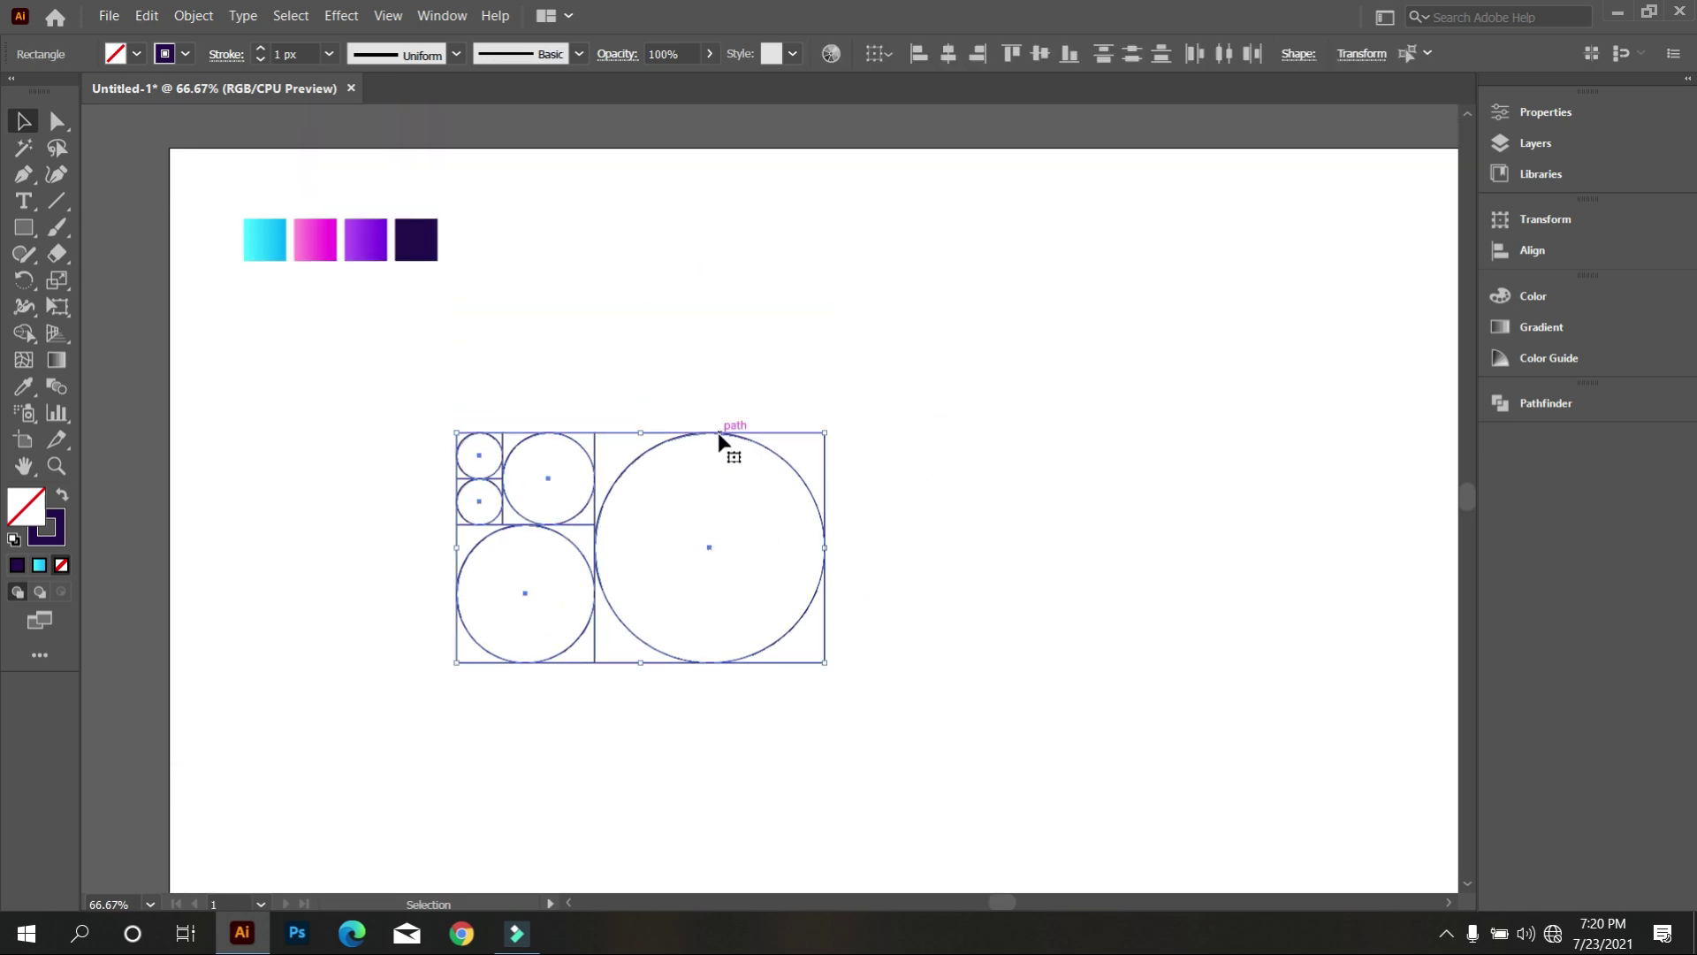
left_click_drag(716, 431, 1340, 201)
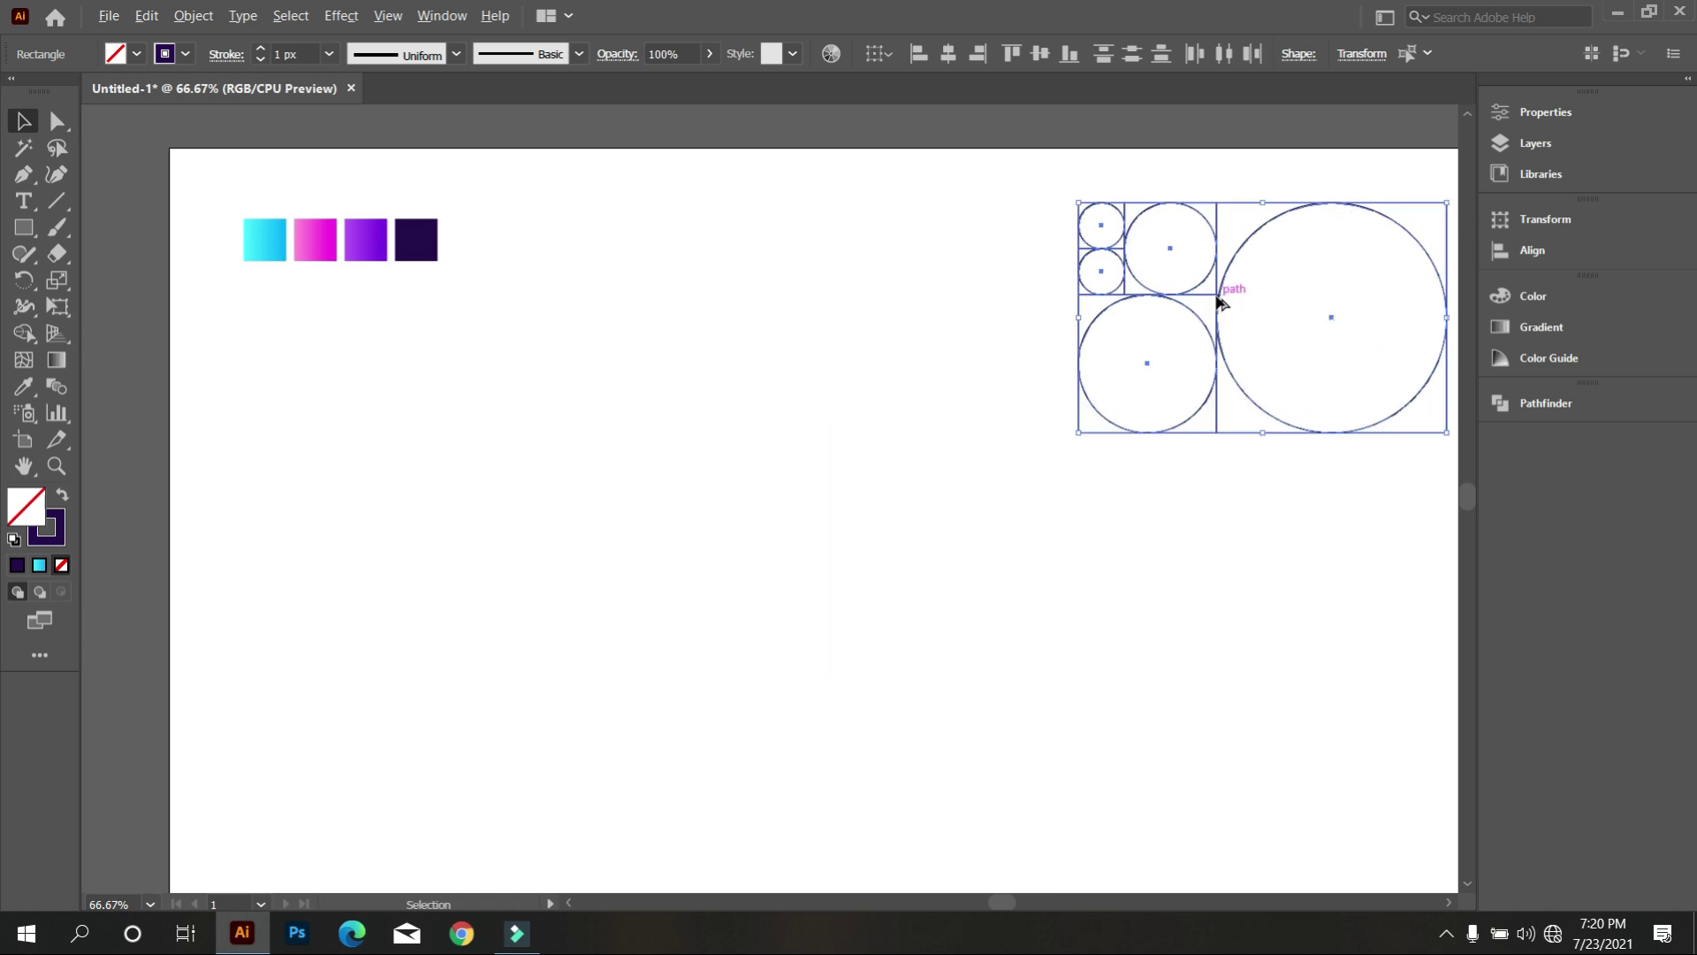
scroll(1222, 302, "down", 1)
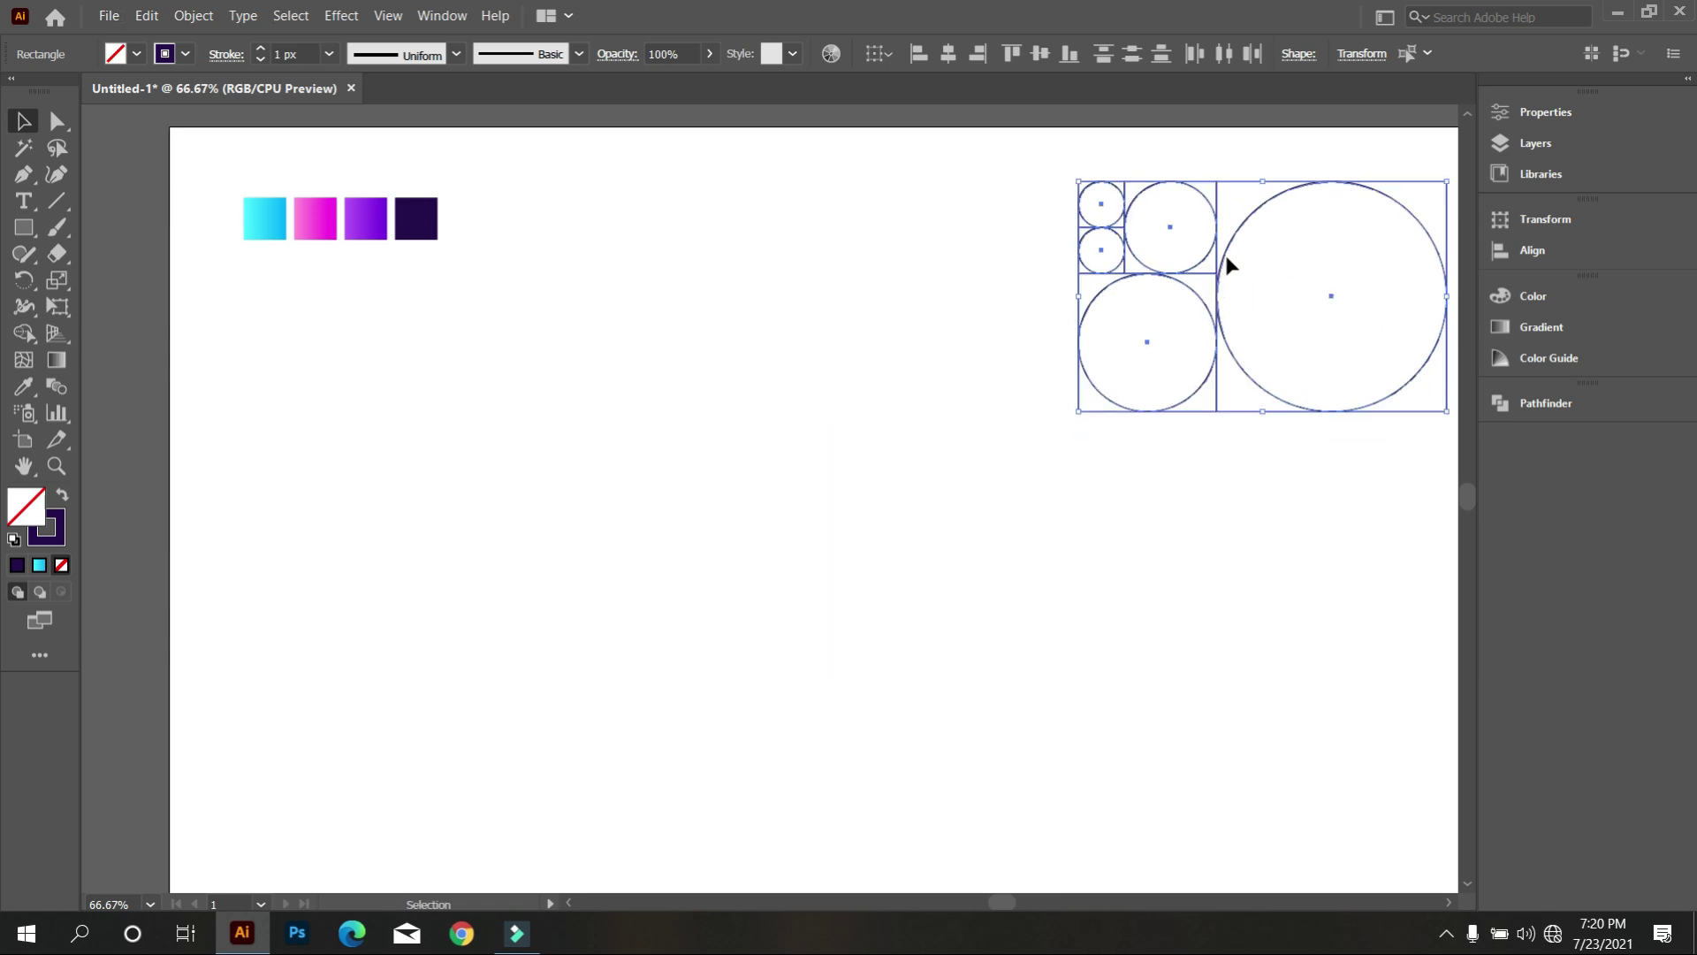
left_click_drag(1230, 266, 598, 523)
scroll(598, 523, "down", 2)
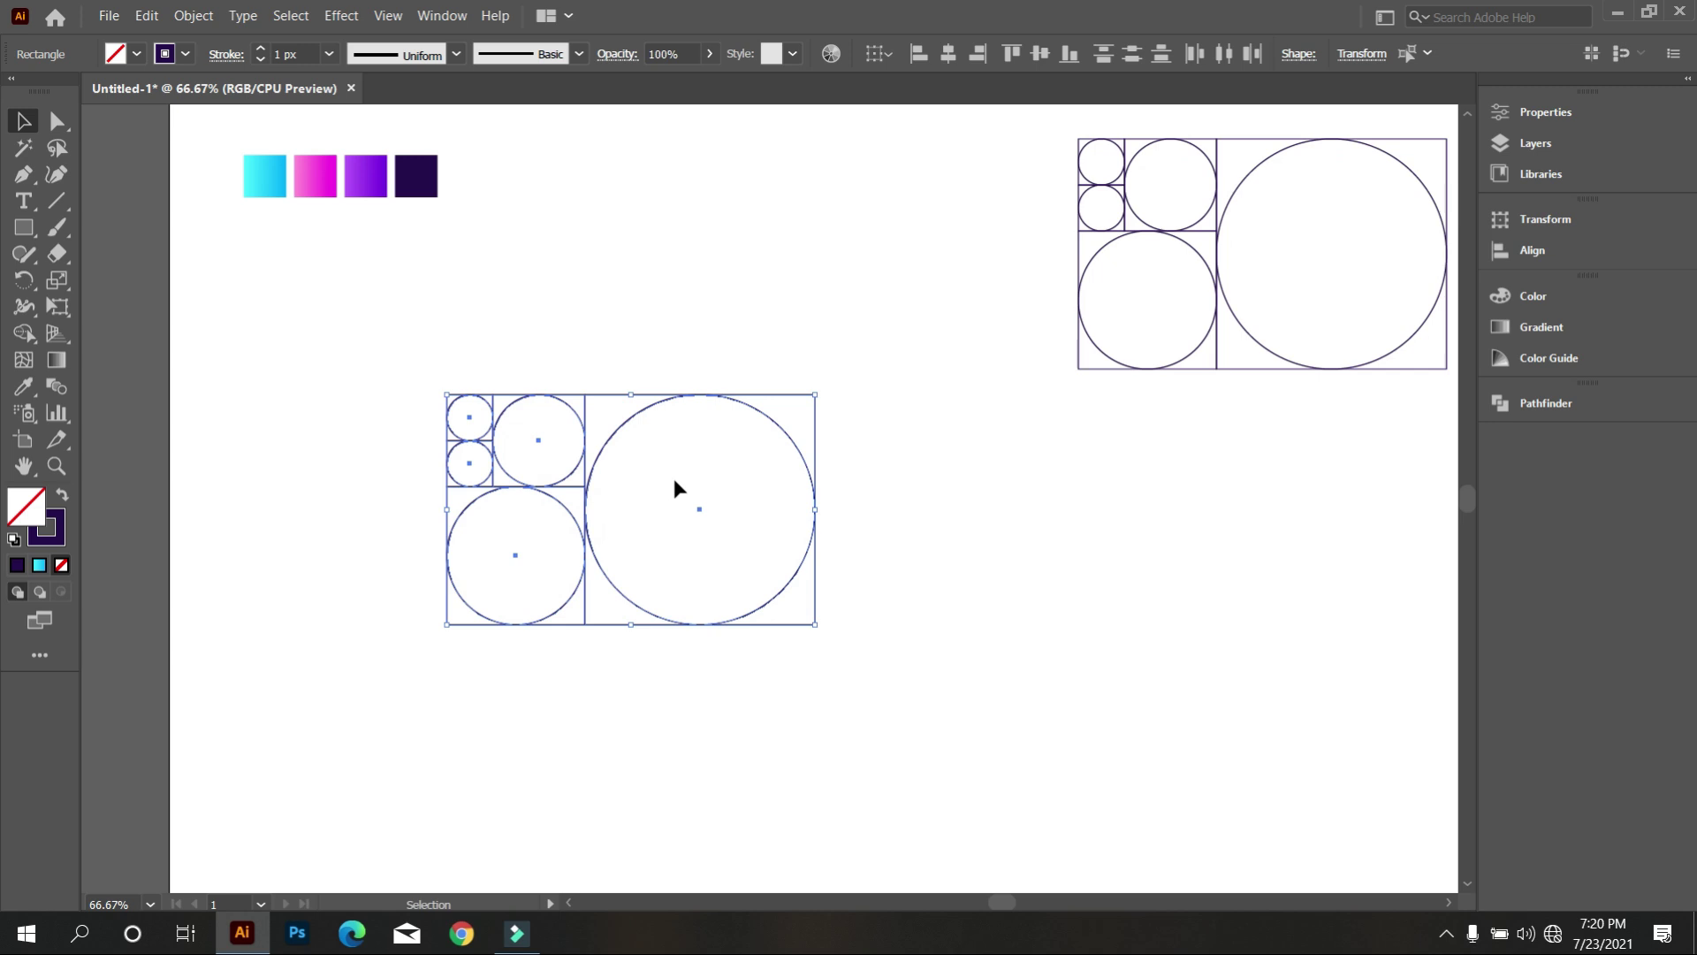
Select the duplicate's circles and centre them horizontally and vertically
left_click(694, 483)
scroll(502, 542, "up", 3)
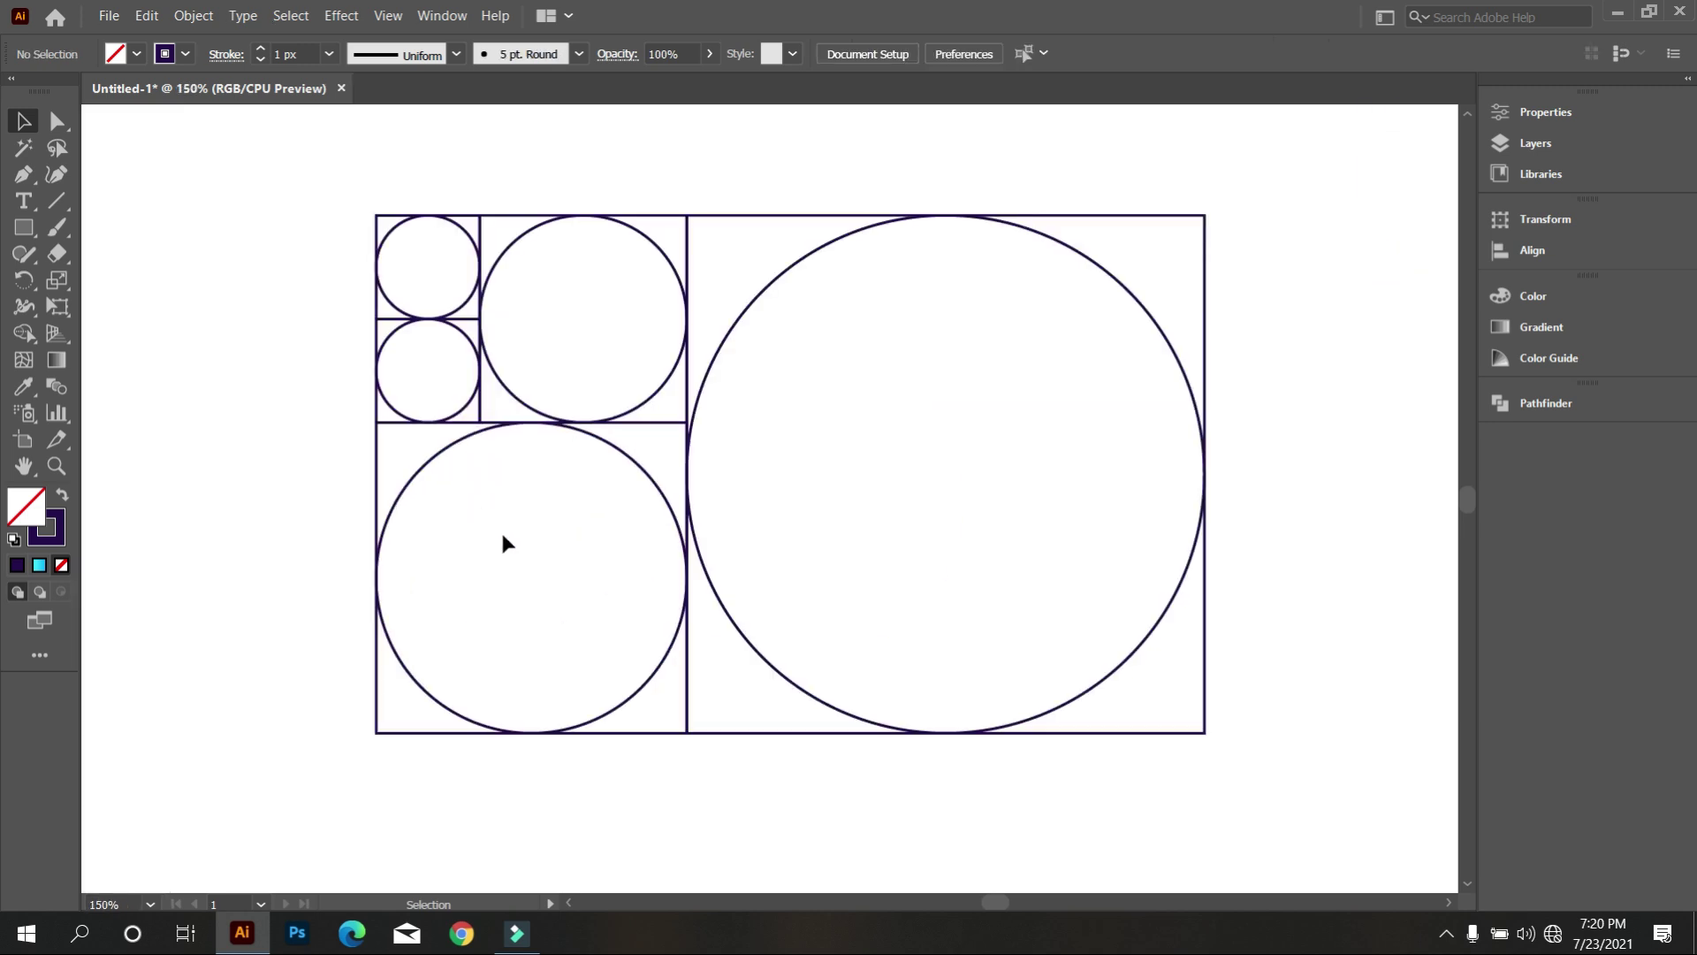
left_click(481, 501)
left_click_drag(770, 274, 835, 343)
left_click(660, 256, "shift")
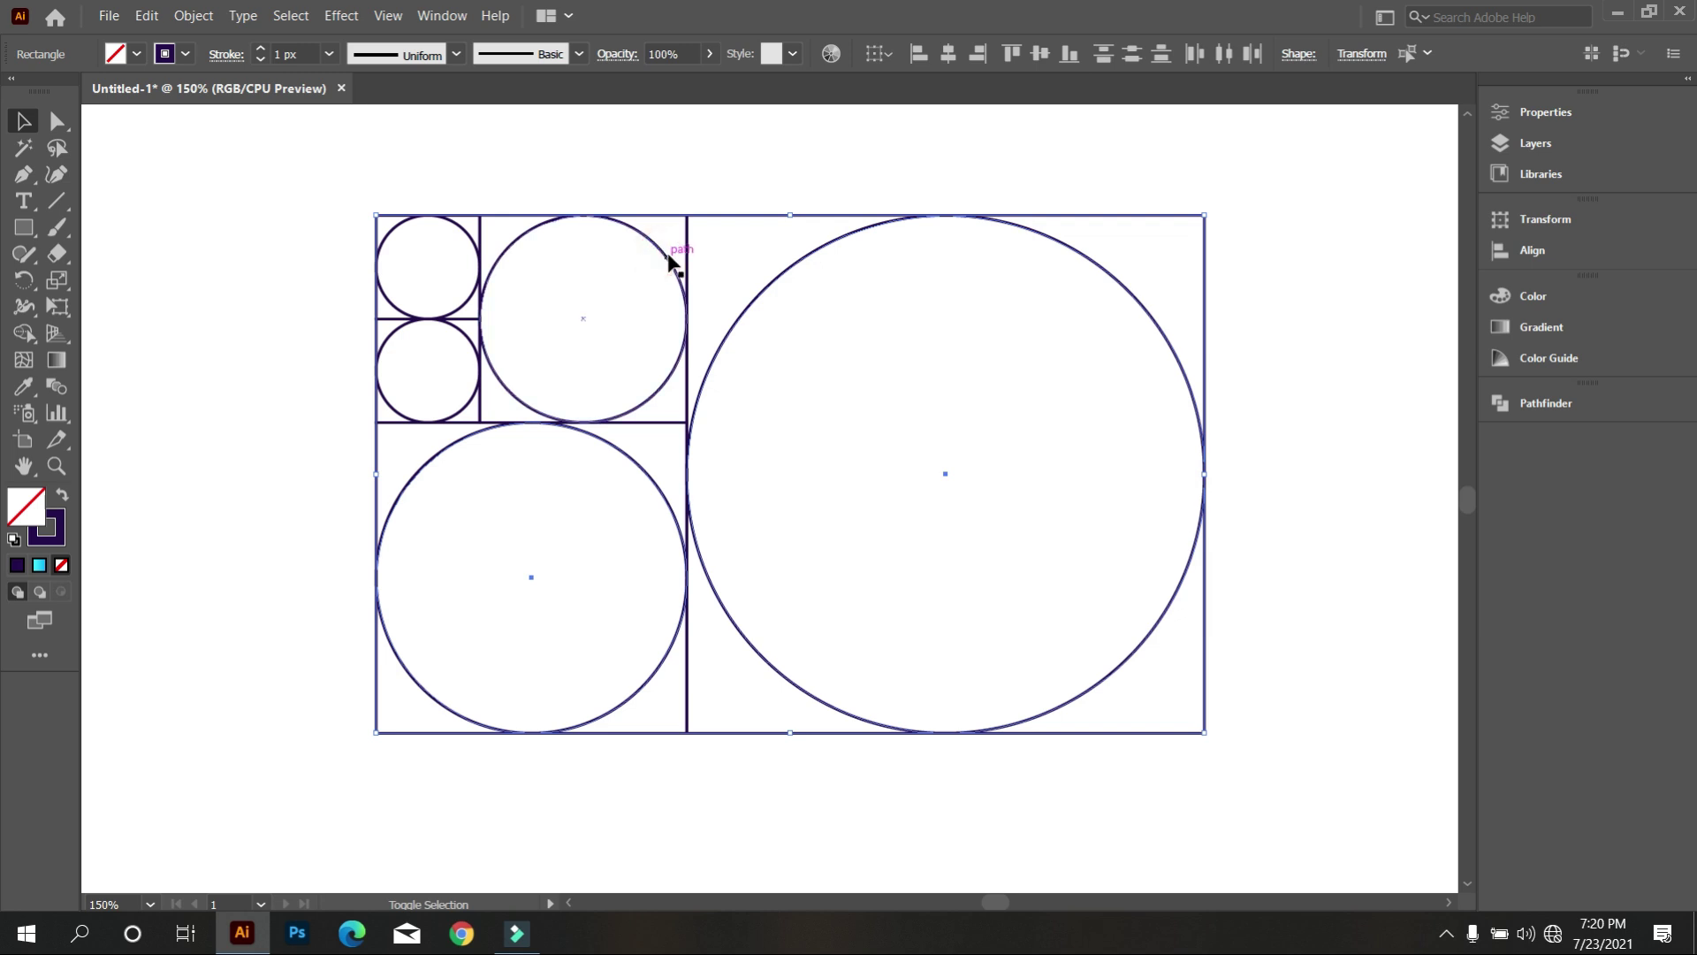
left_click(395, 348, "shift")
left_click(946, 53)
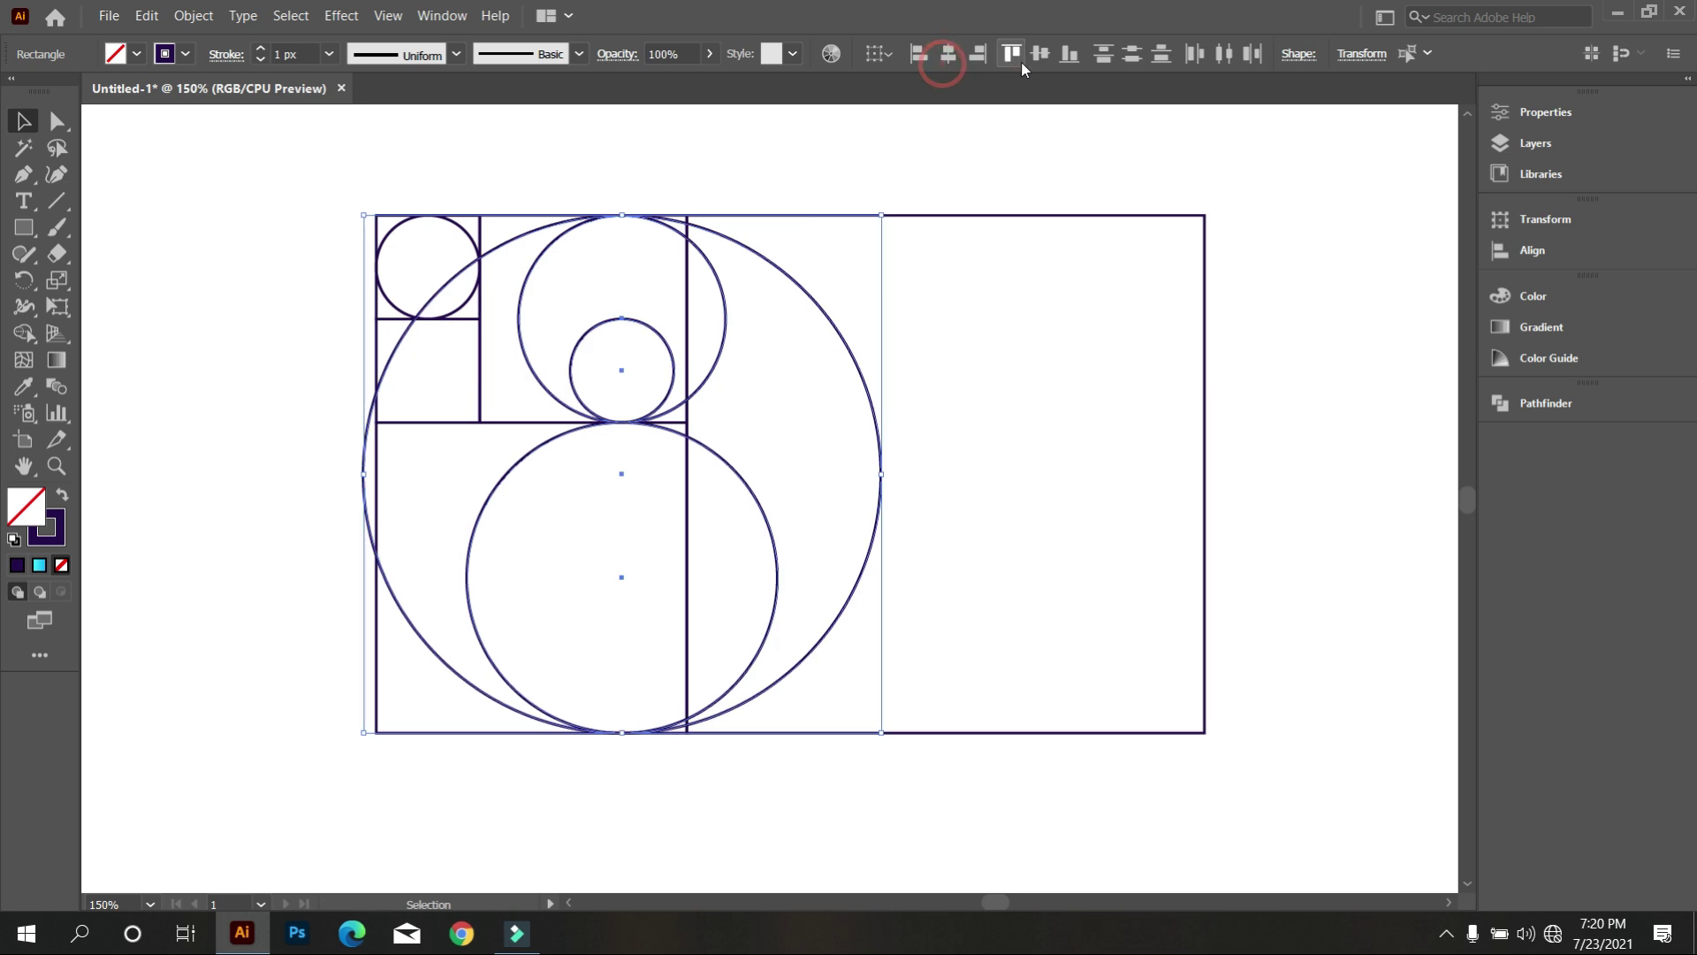
left_click(1040, 54)
scroll(803, 441, "down", 3)
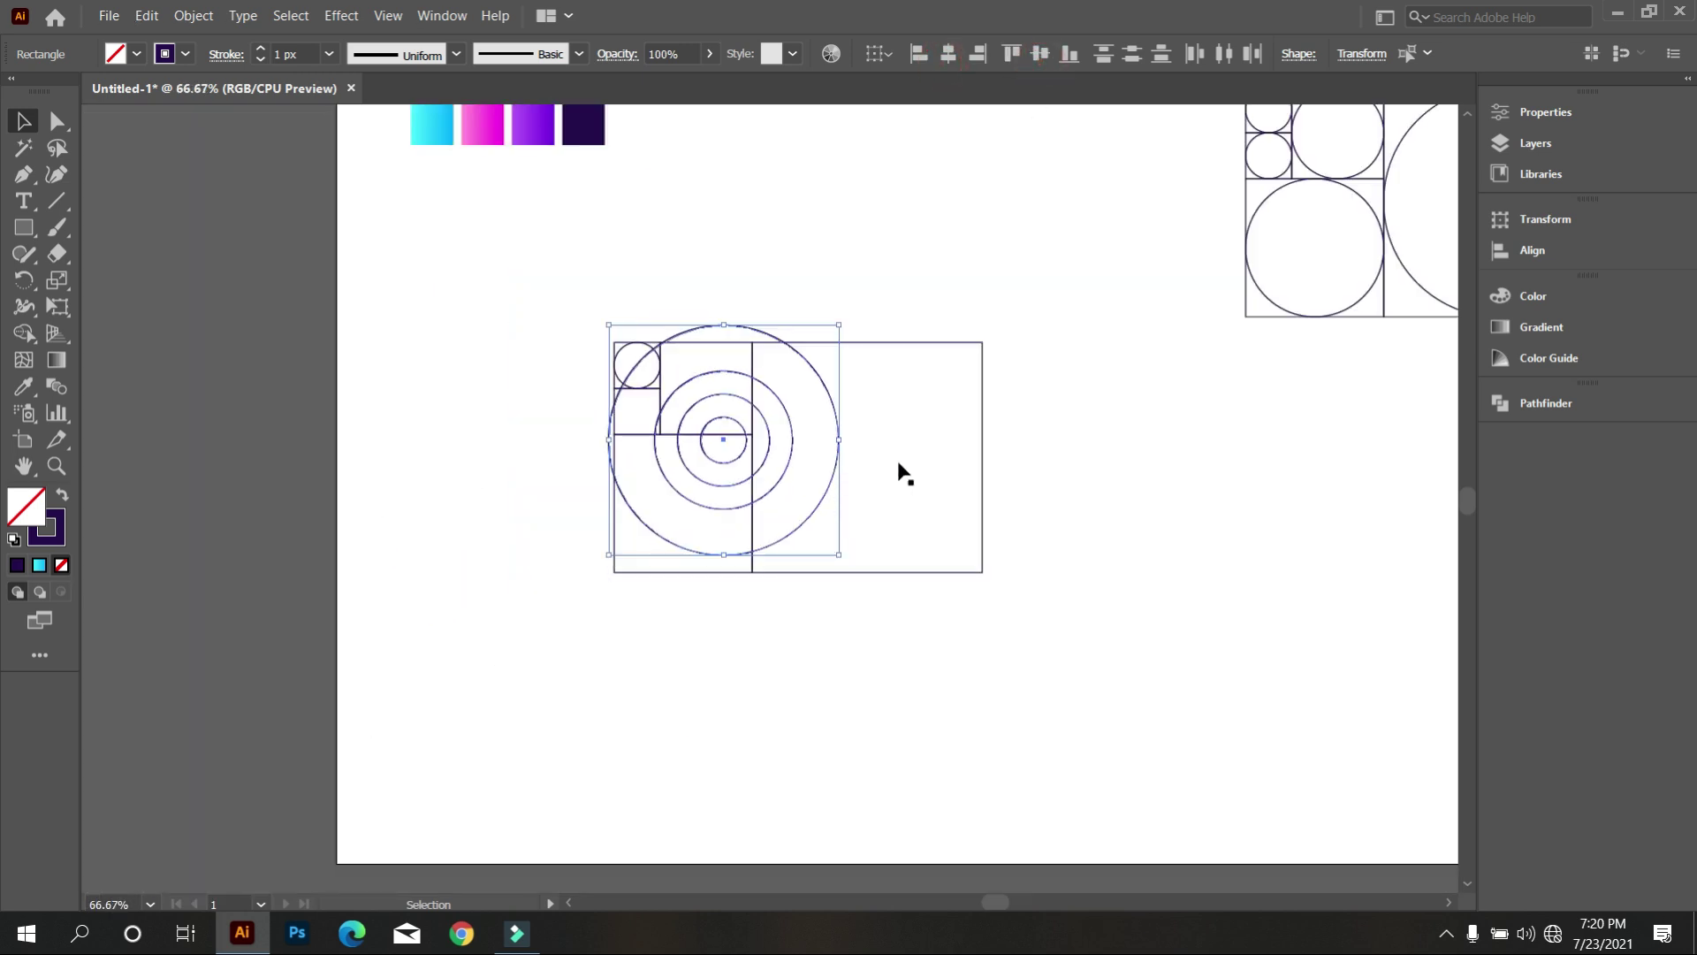
Delete the duplicate's squares, including the one overlapping the circles
left_click(1039, 631)
left_click(982, 375)
key("Delete")
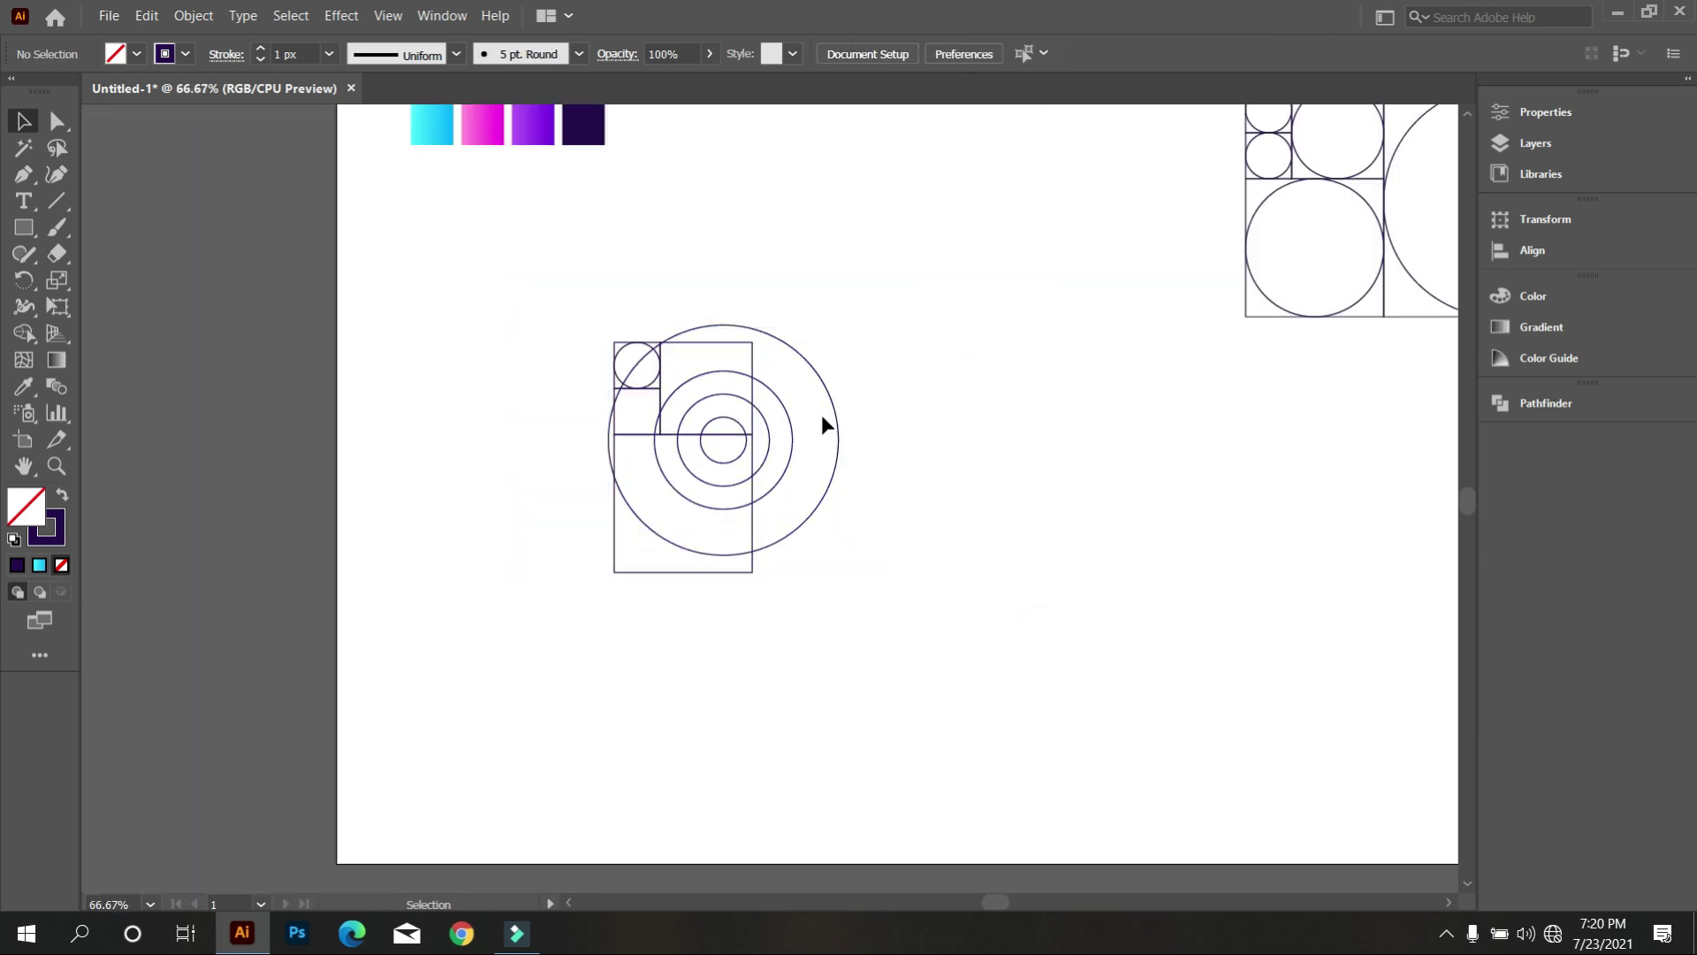
left_click_drag(793, 583, 690, 586)
key("Delete")
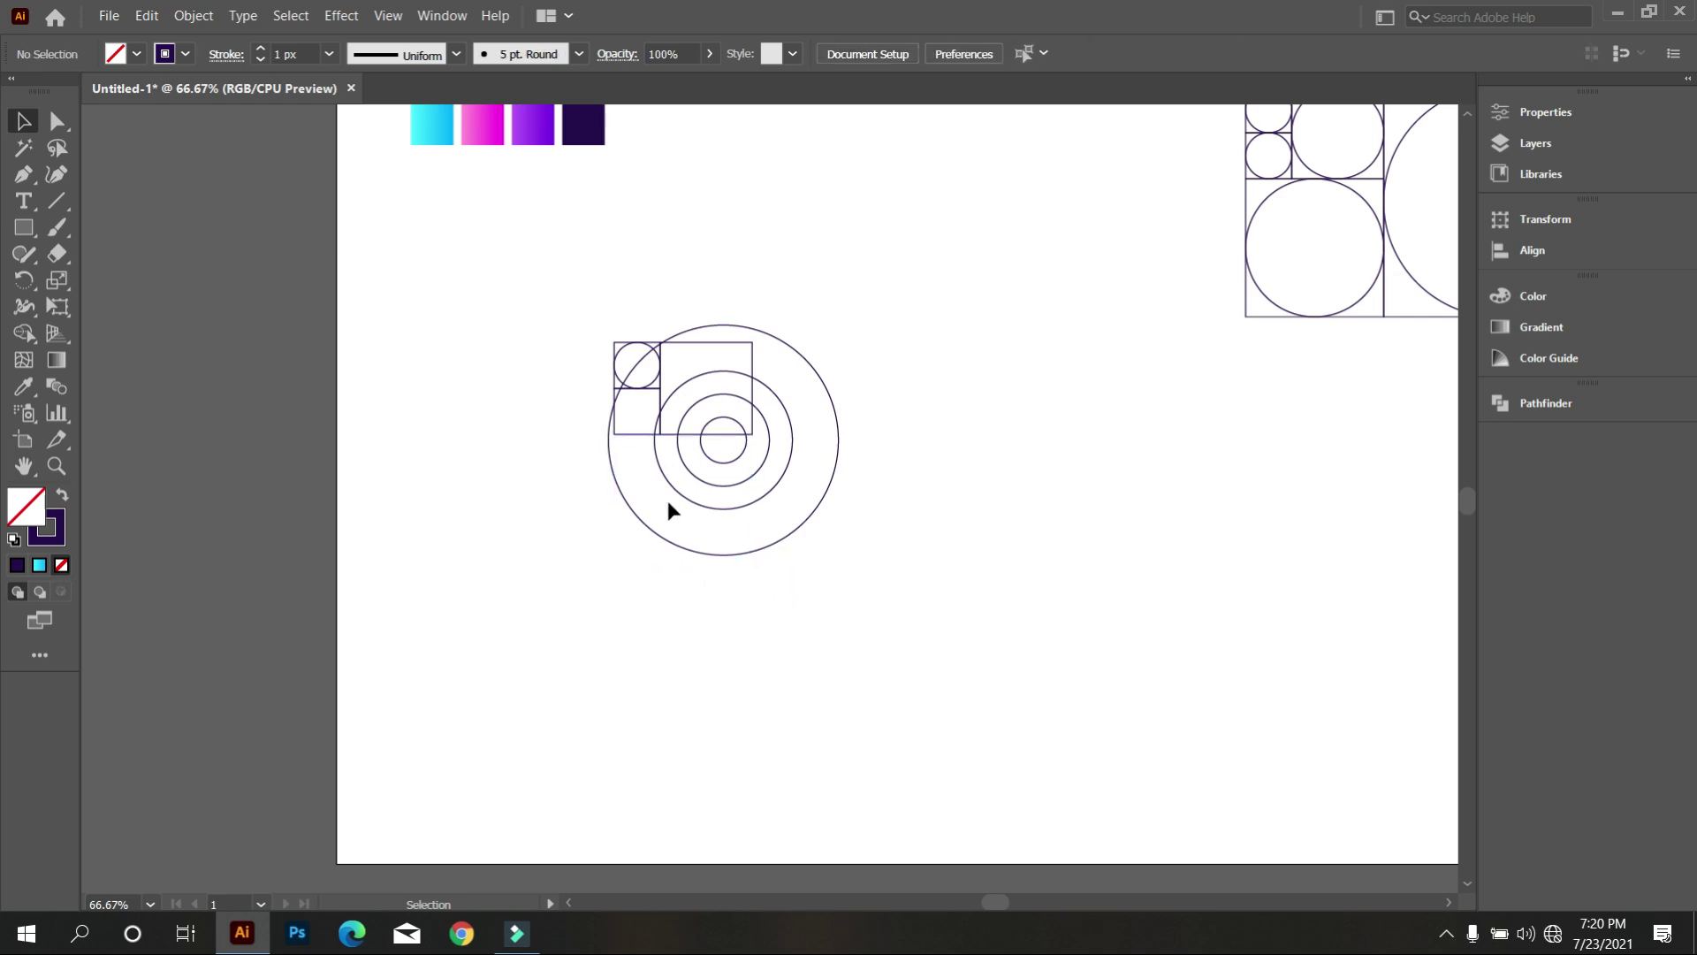
left_click(641, 413)
key("Delete")
left_click(663, 371)
key("Delete")
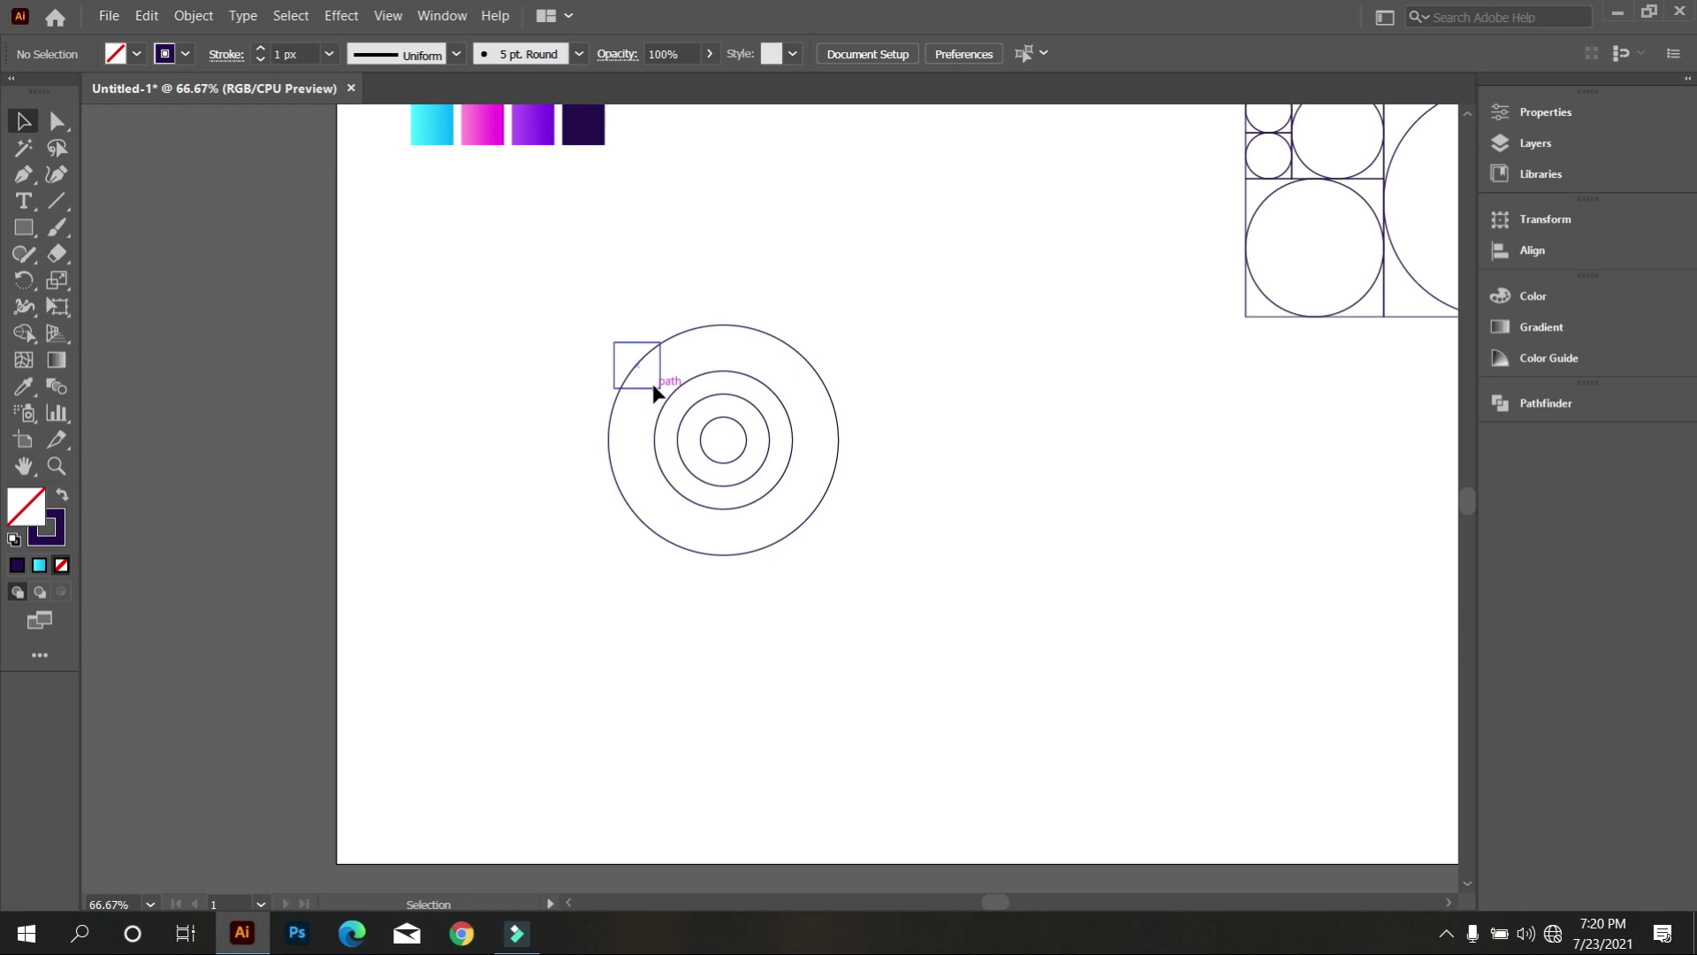
Reselect the four concentric circles and zoom in on them
left_click_drag(595, 321, 1003, 763)
scroll(654, 585, "up", 1)
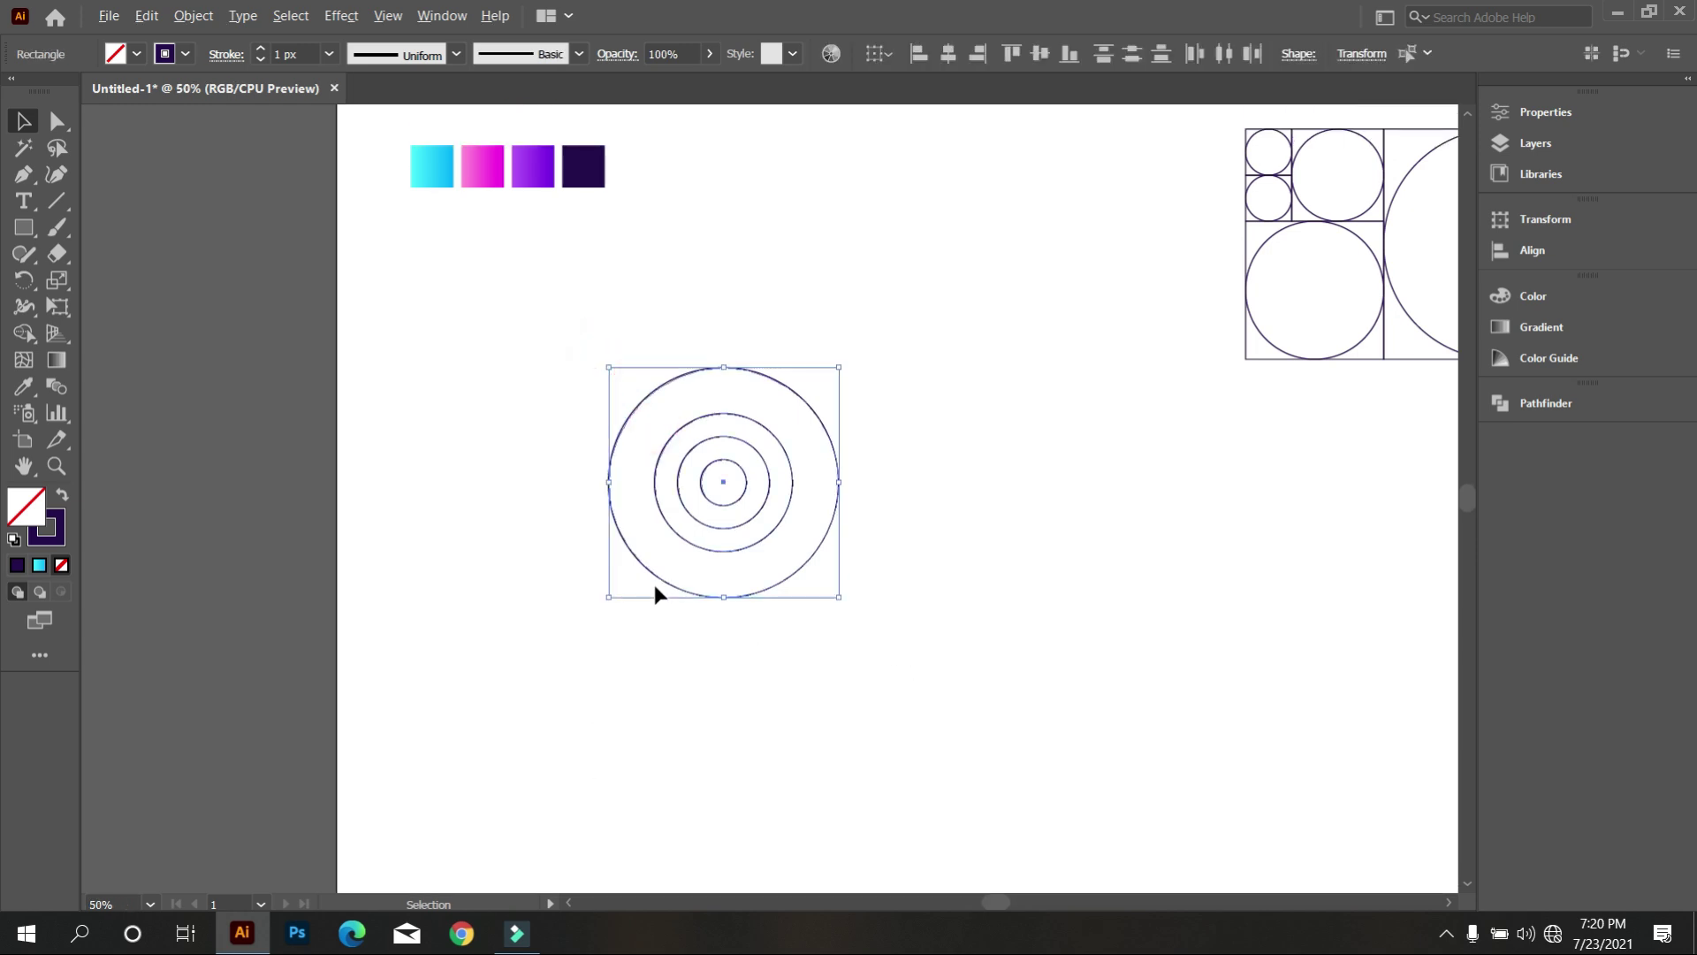
key("ctrl+minus")
left_click(899, 609)
scroll(816, 579, "down", 1)
left_click_drag(539, 366, 885, 615)
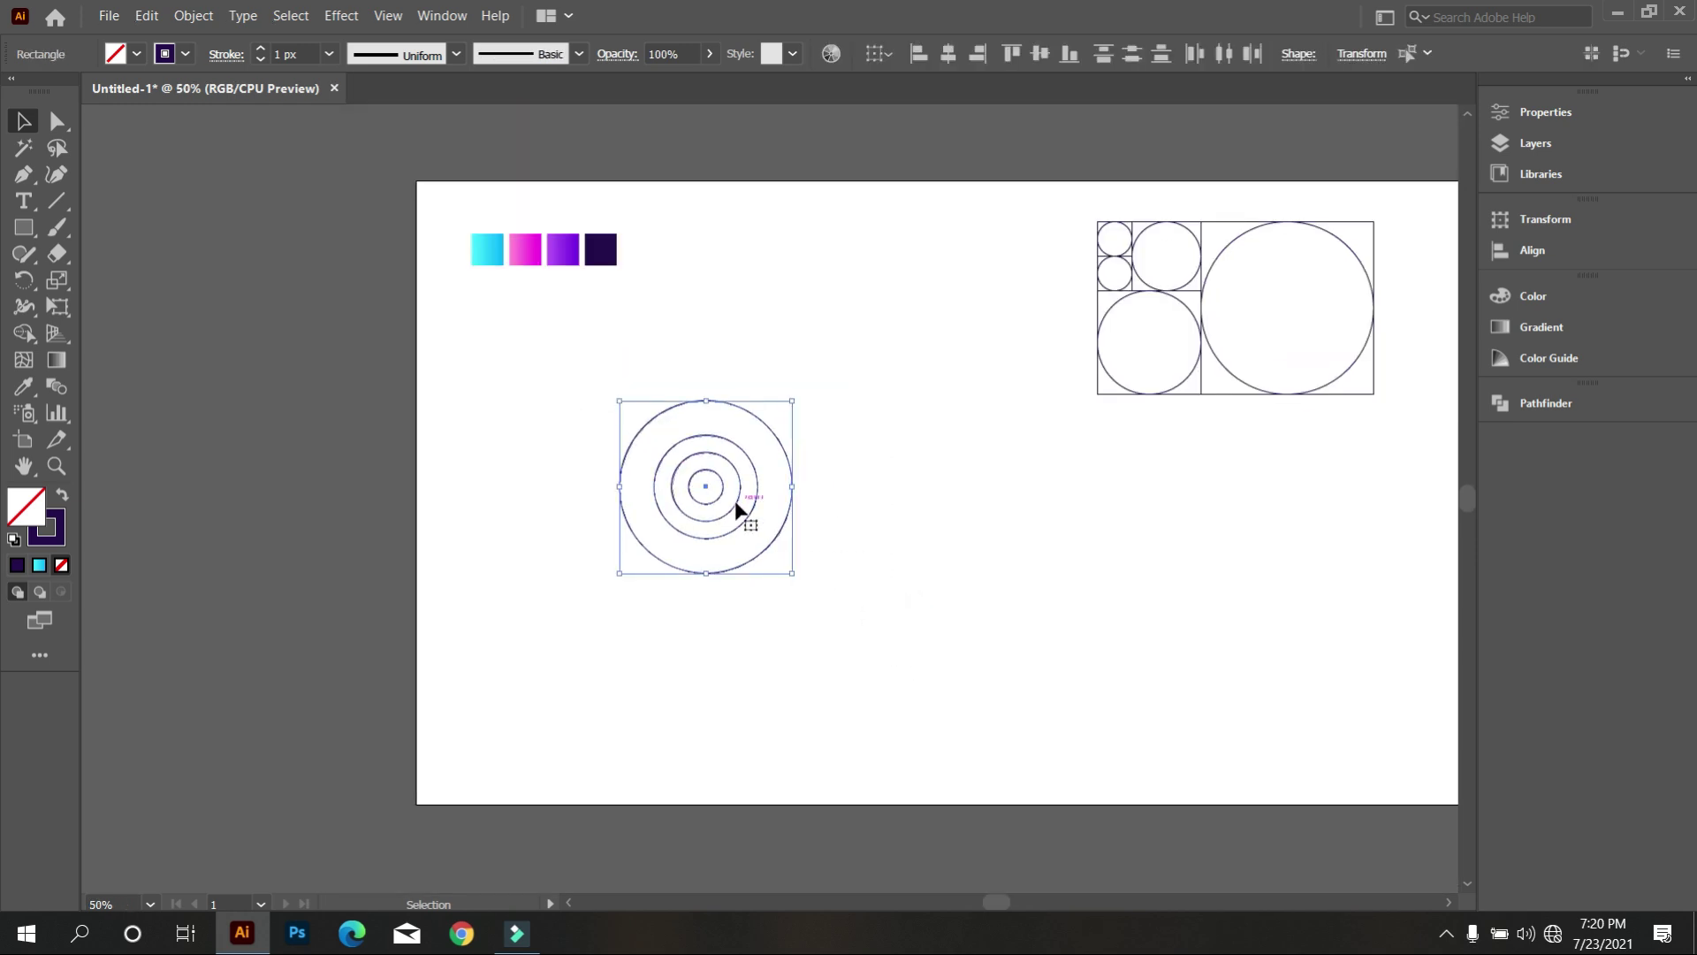
left_click_drag(732, 502, 781, 574)
key("ctrl+z")
key("ctrl+plus")
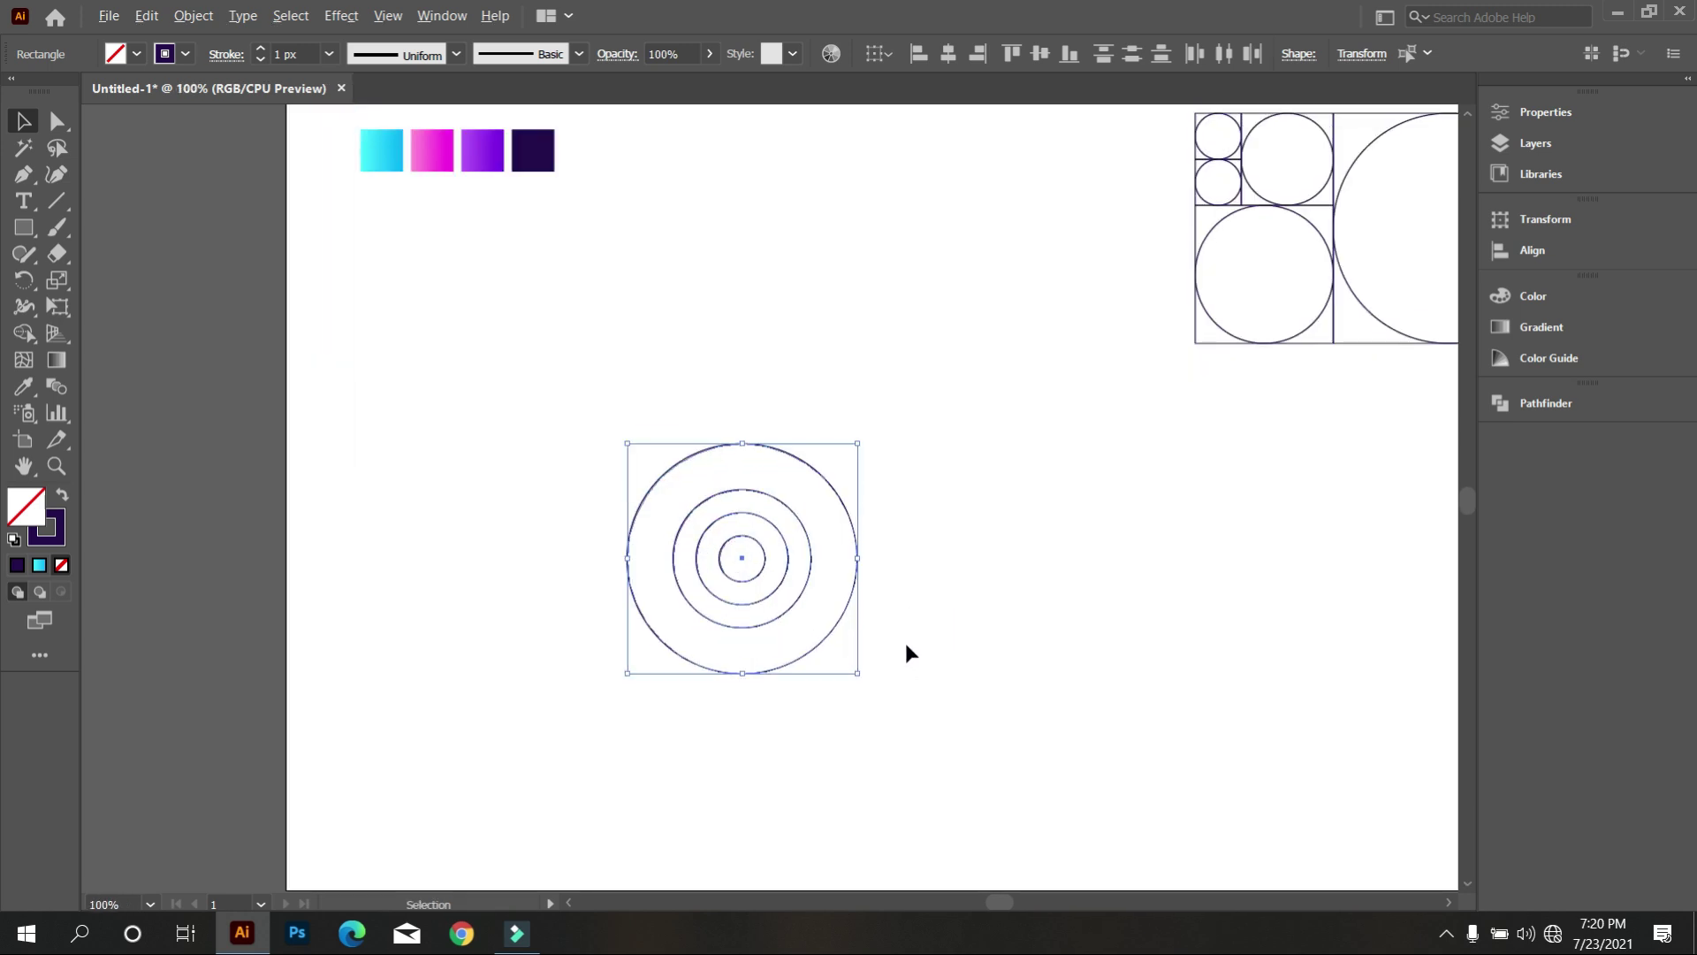
key("ctrl+plus")
left_click(984, 659)
scroll(984, 660, "down", 1)
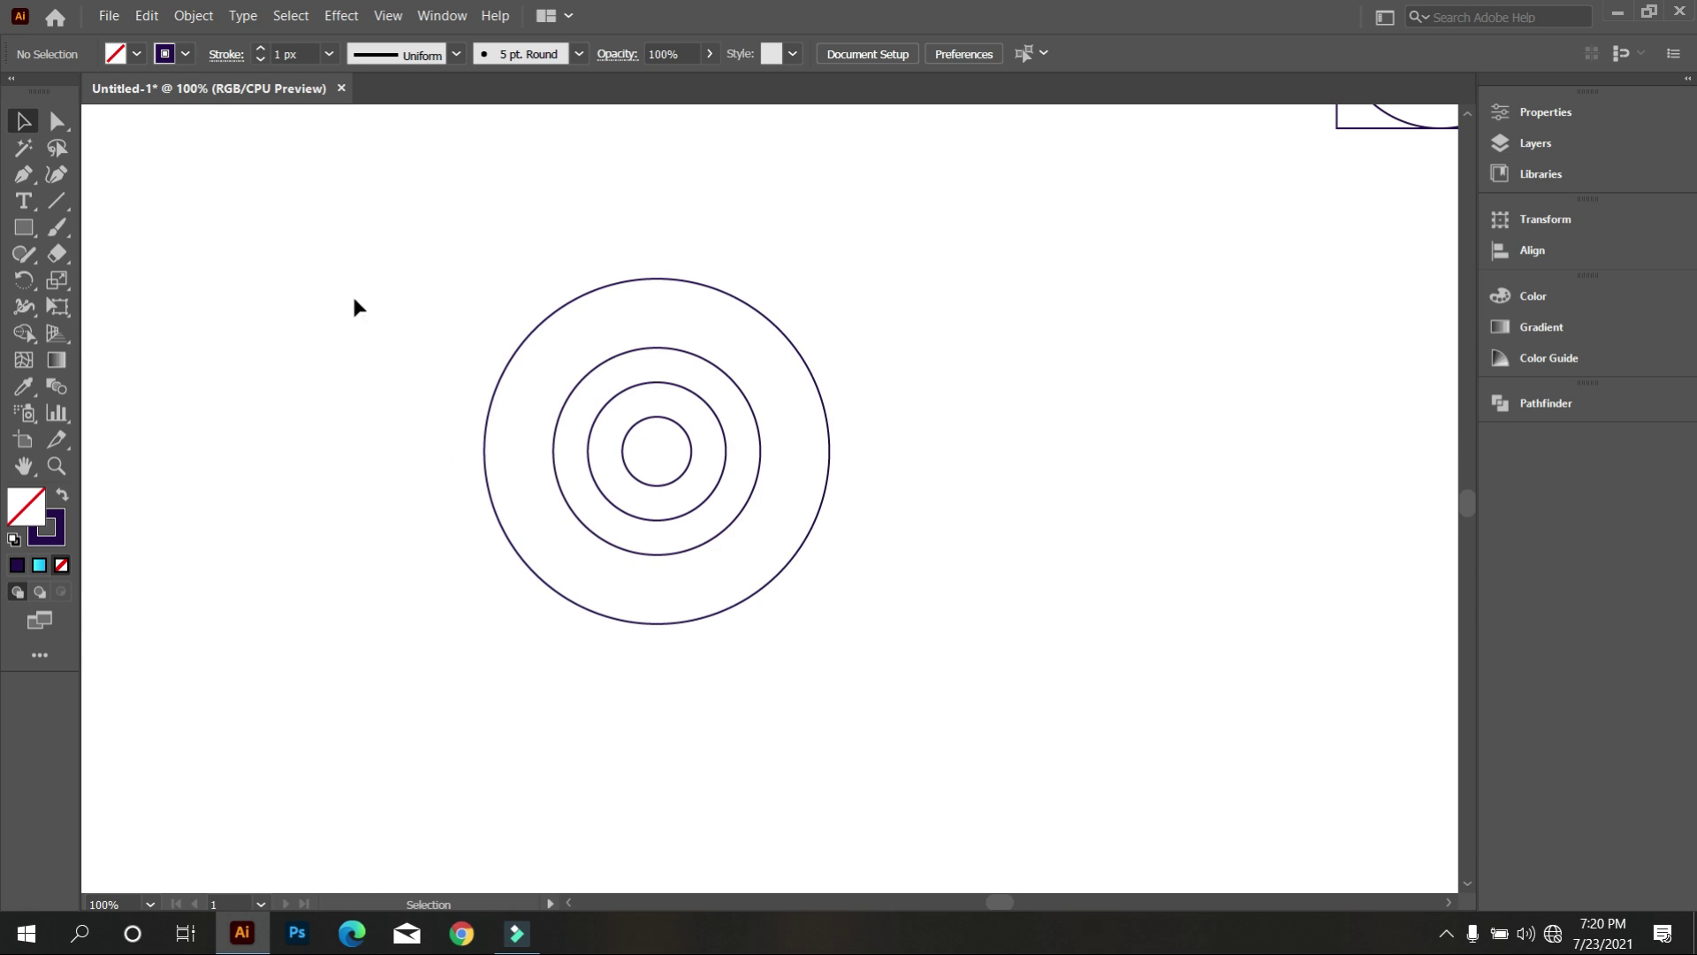
Marquee-select the four concentric circles and apply Vertical Align Bottom
left_click_drag(356, 307, 875, 703)
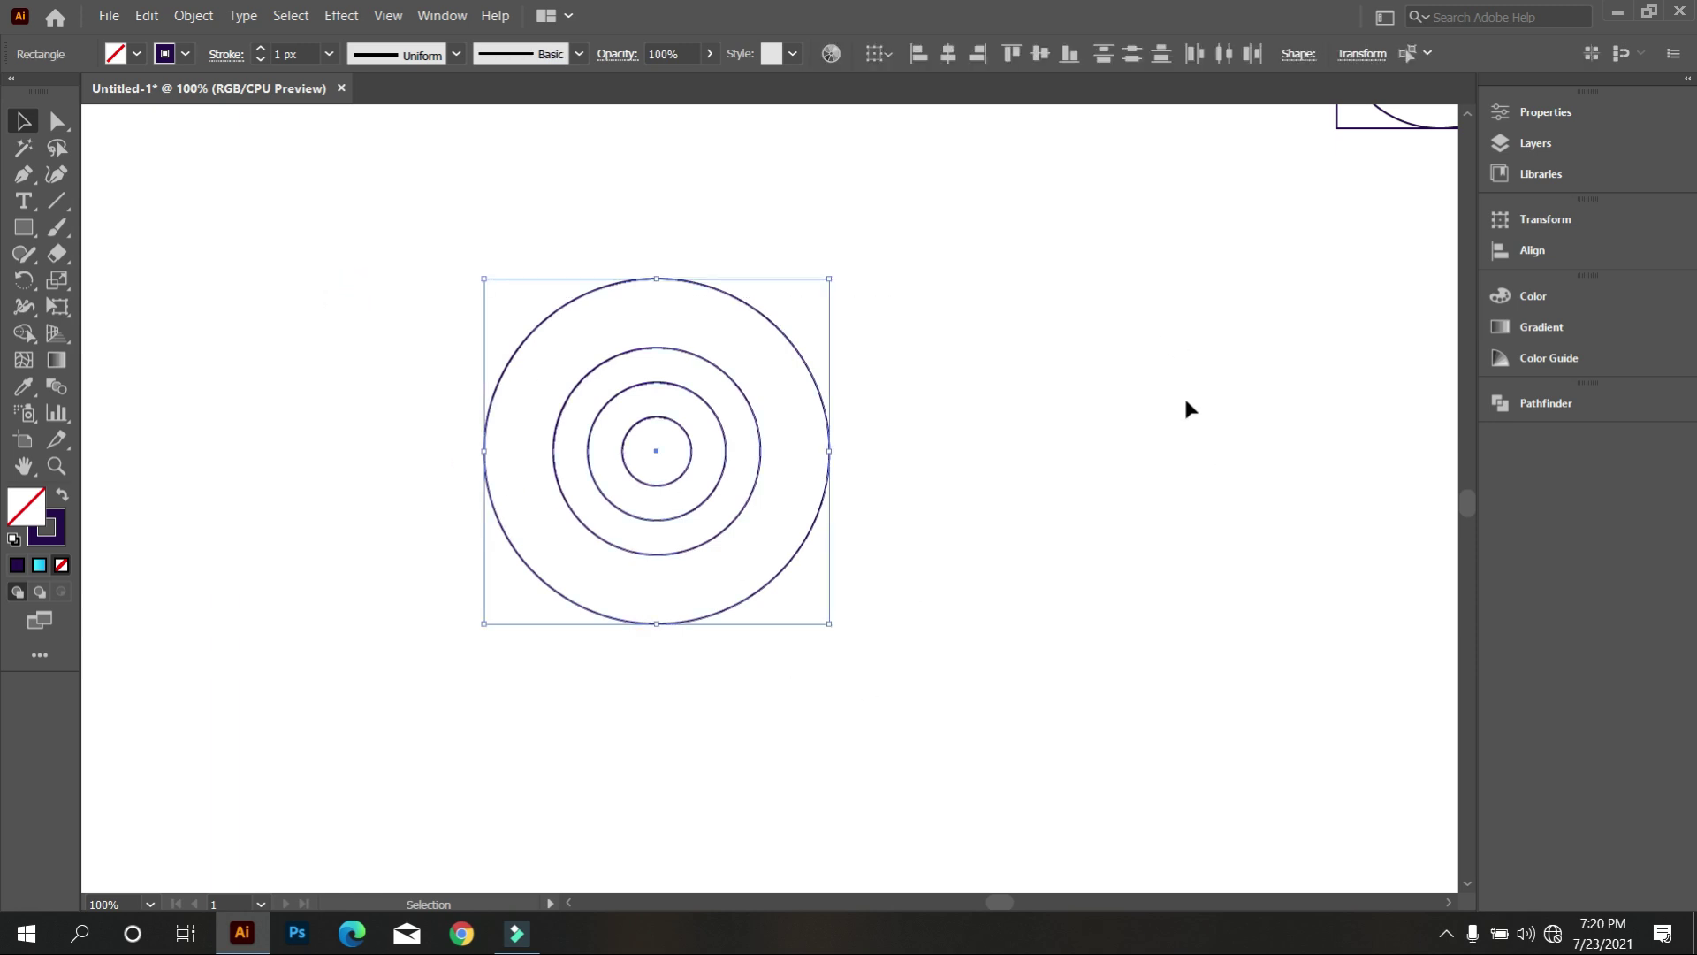
left_click(1071, 56)
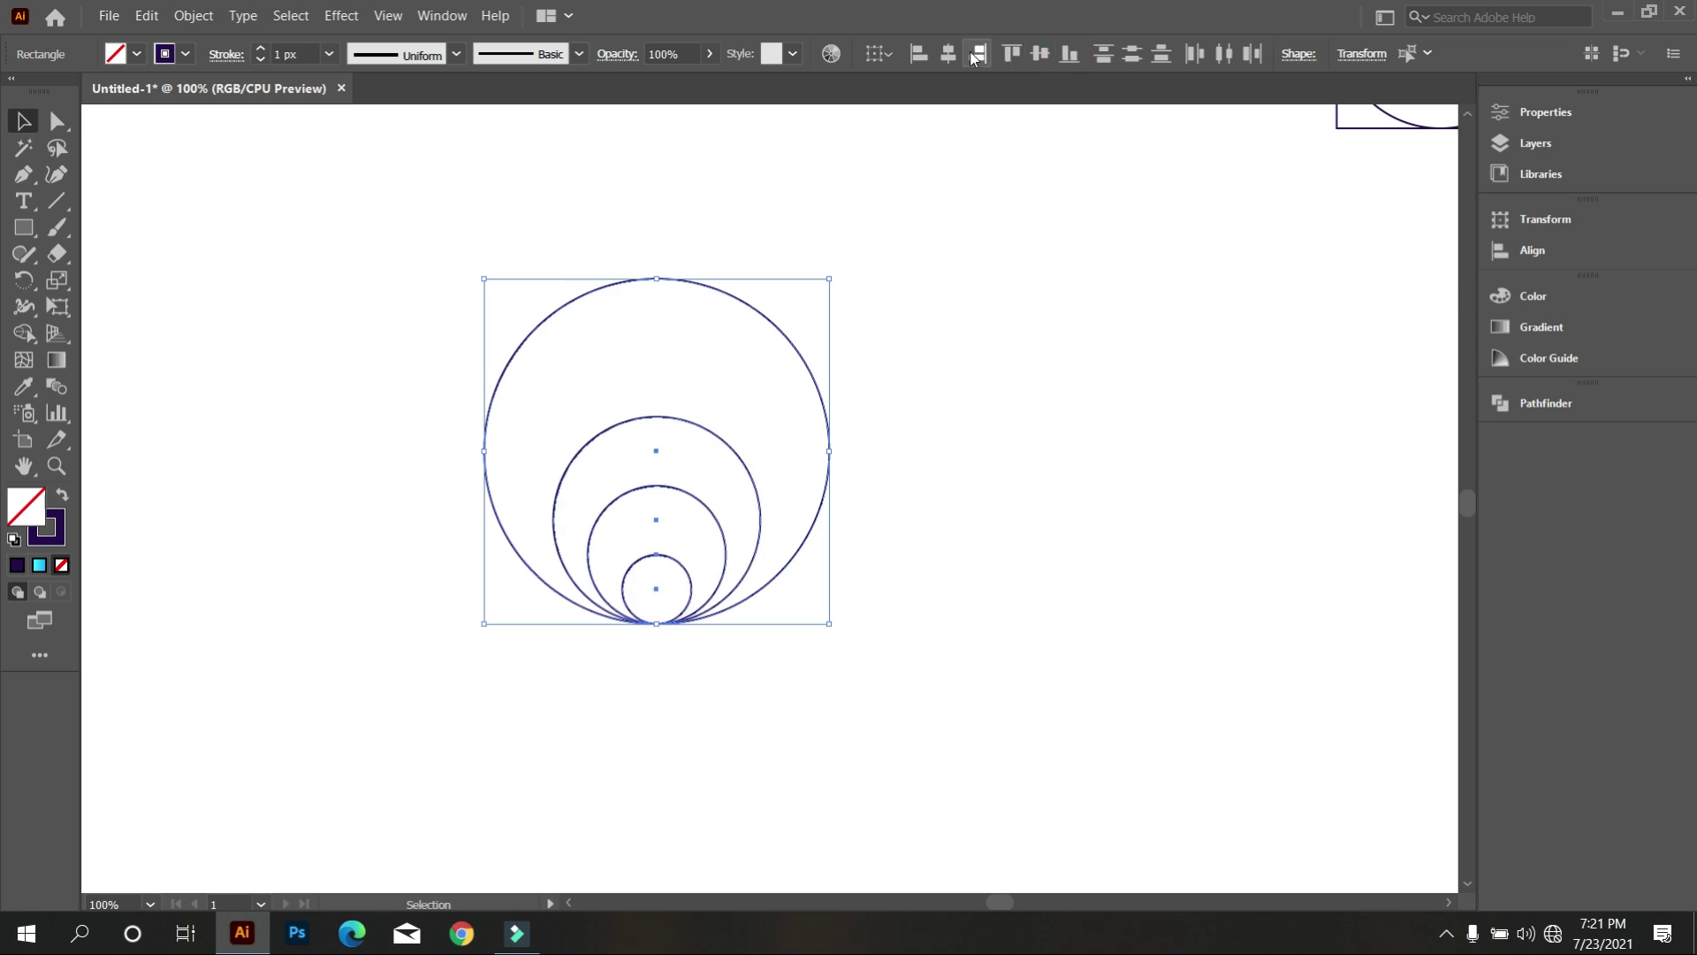
left_click(997, 283)
scroll(977, 340, "up", 1)
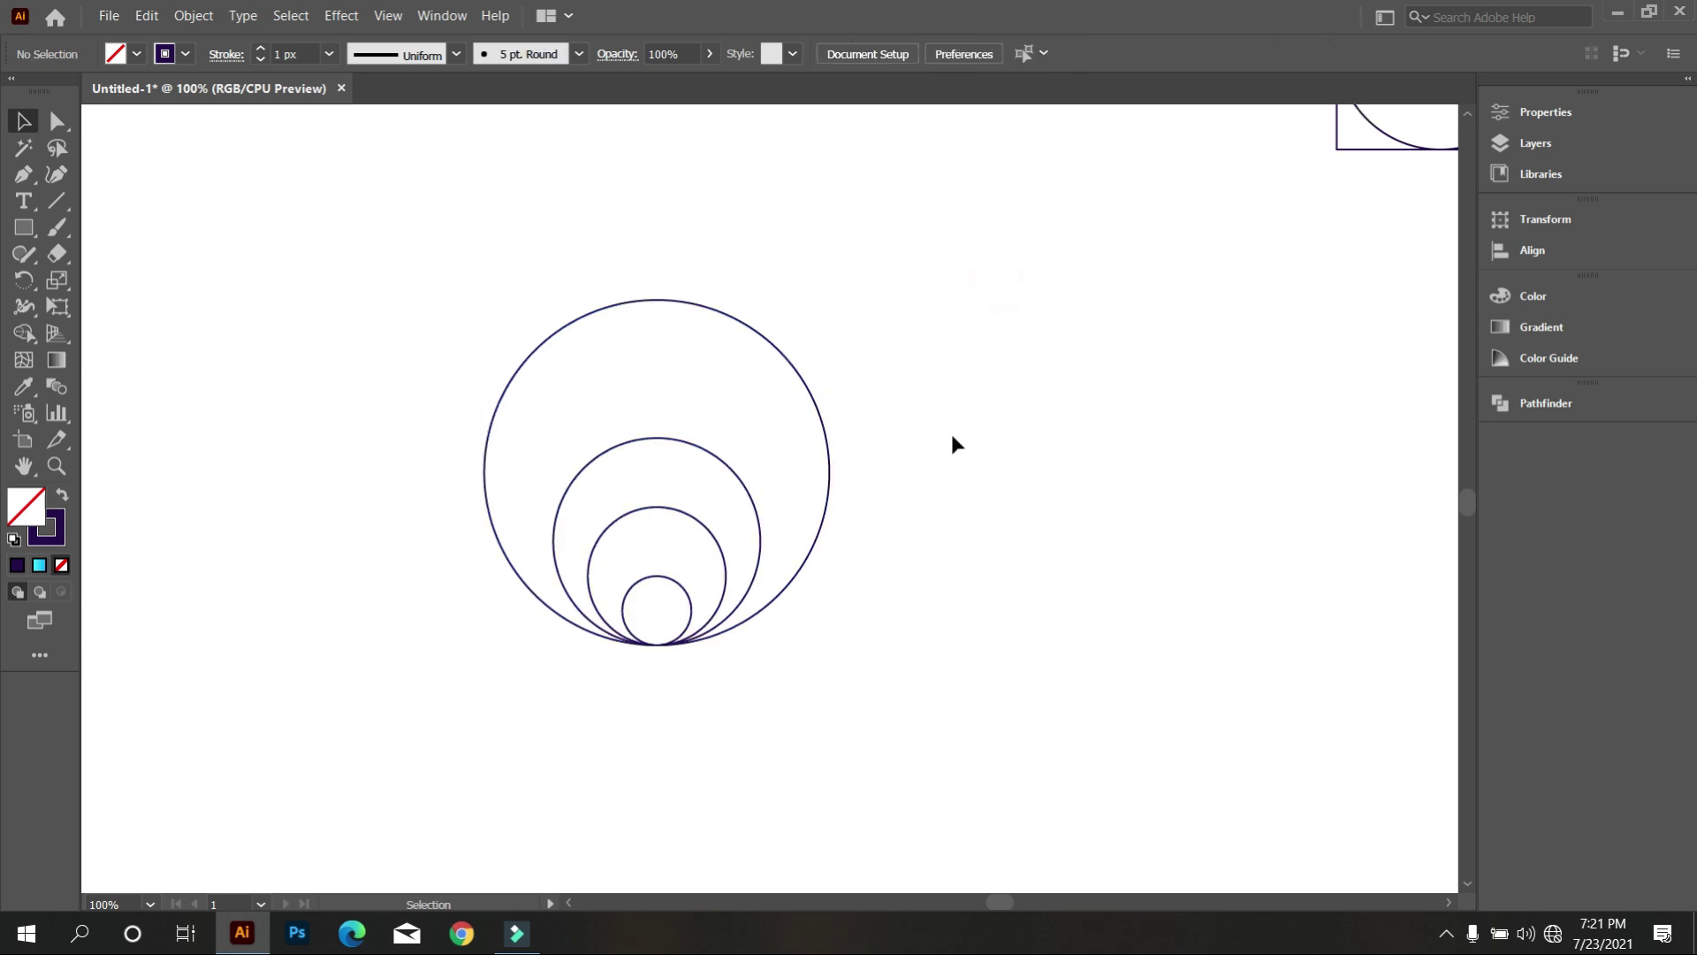
Draw a vertical line and centre it horizontally on the circles
left_click(58, 200)
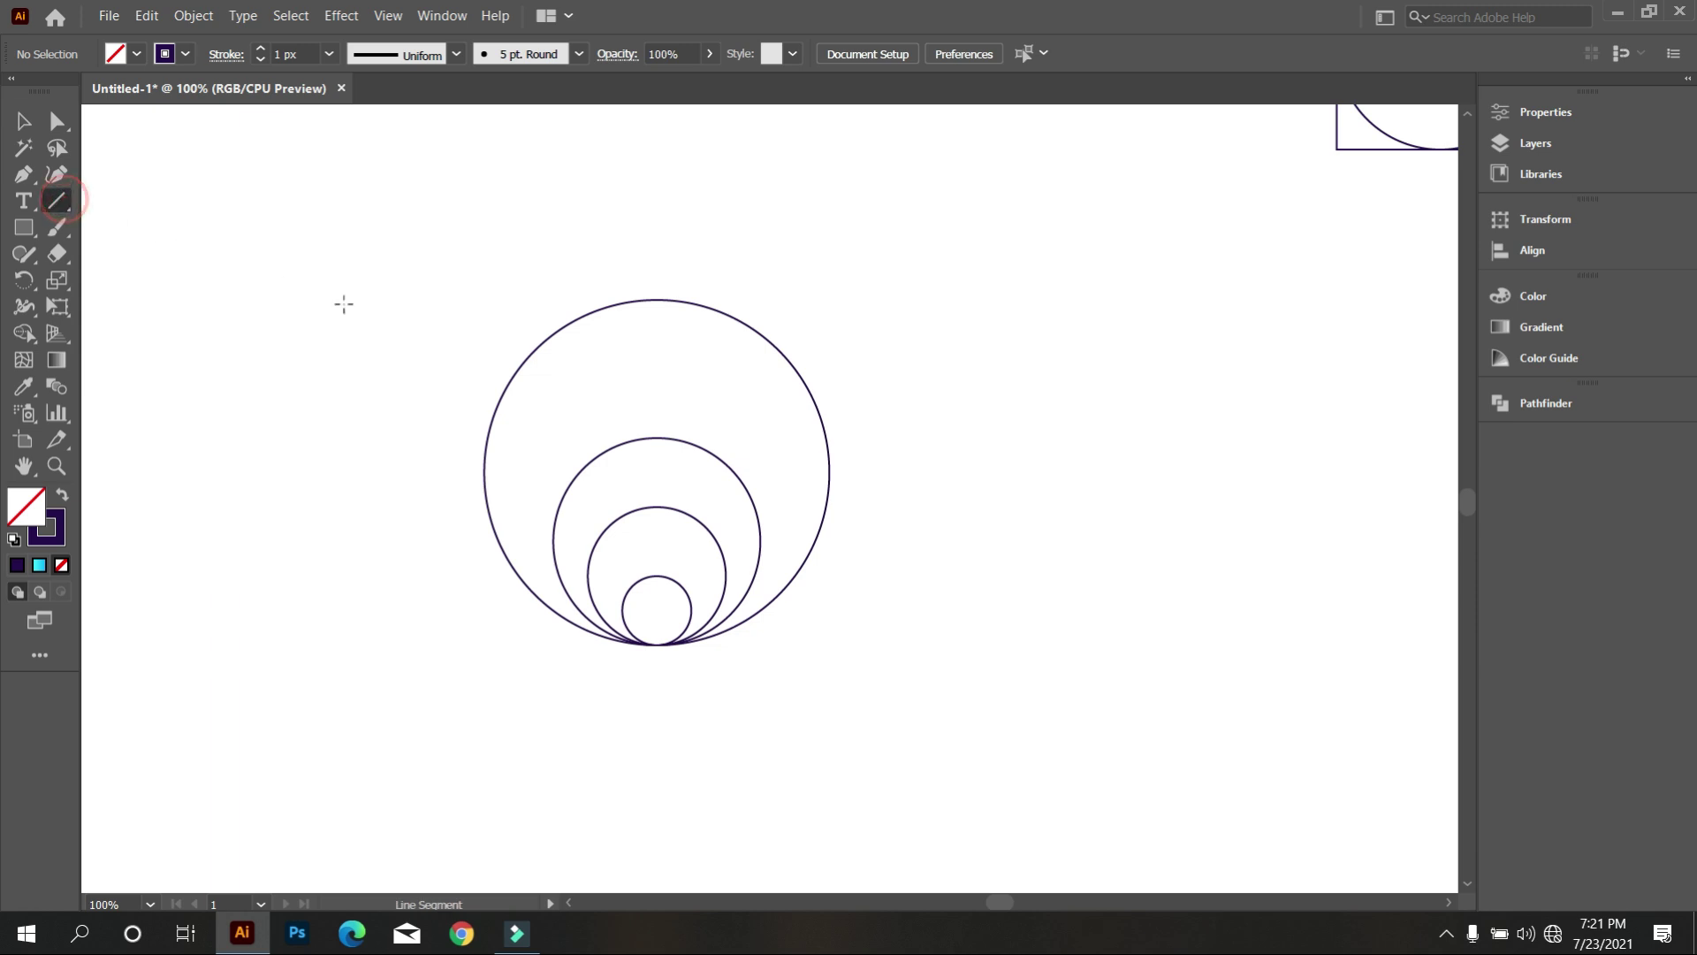
mouse_move(673, 240)
left_mouse_down()
mouse_move(709, 568)
mouse_move(709, 845)
left_mouse_up()
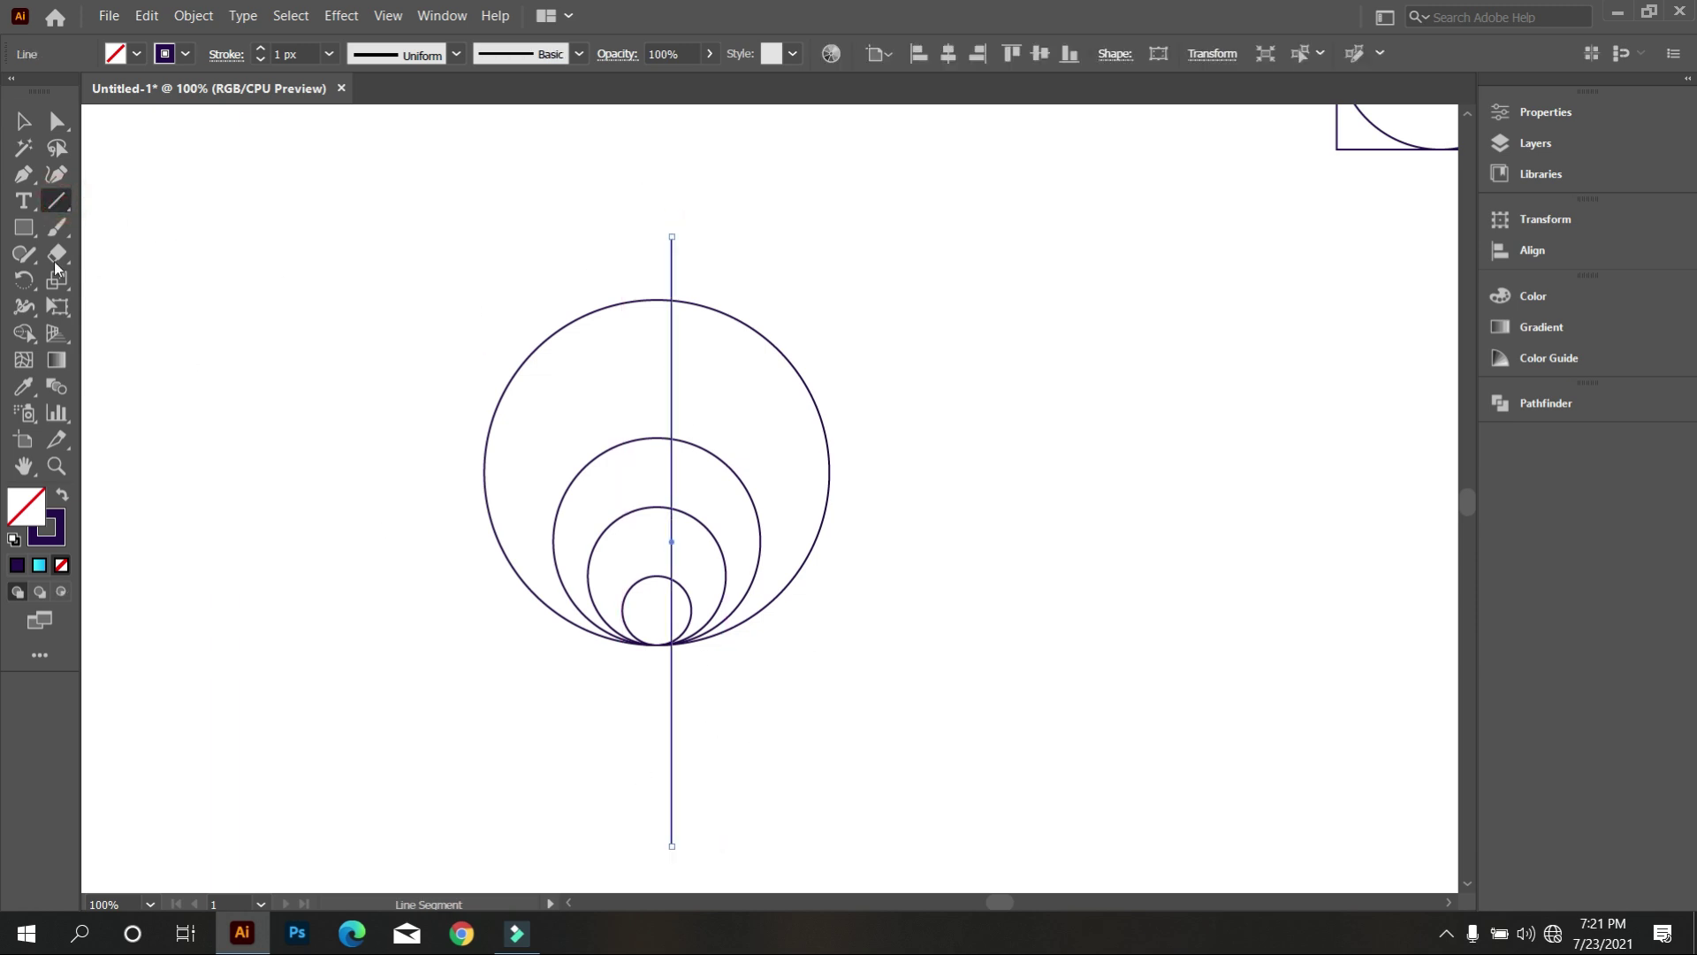
left_click(24, 122)
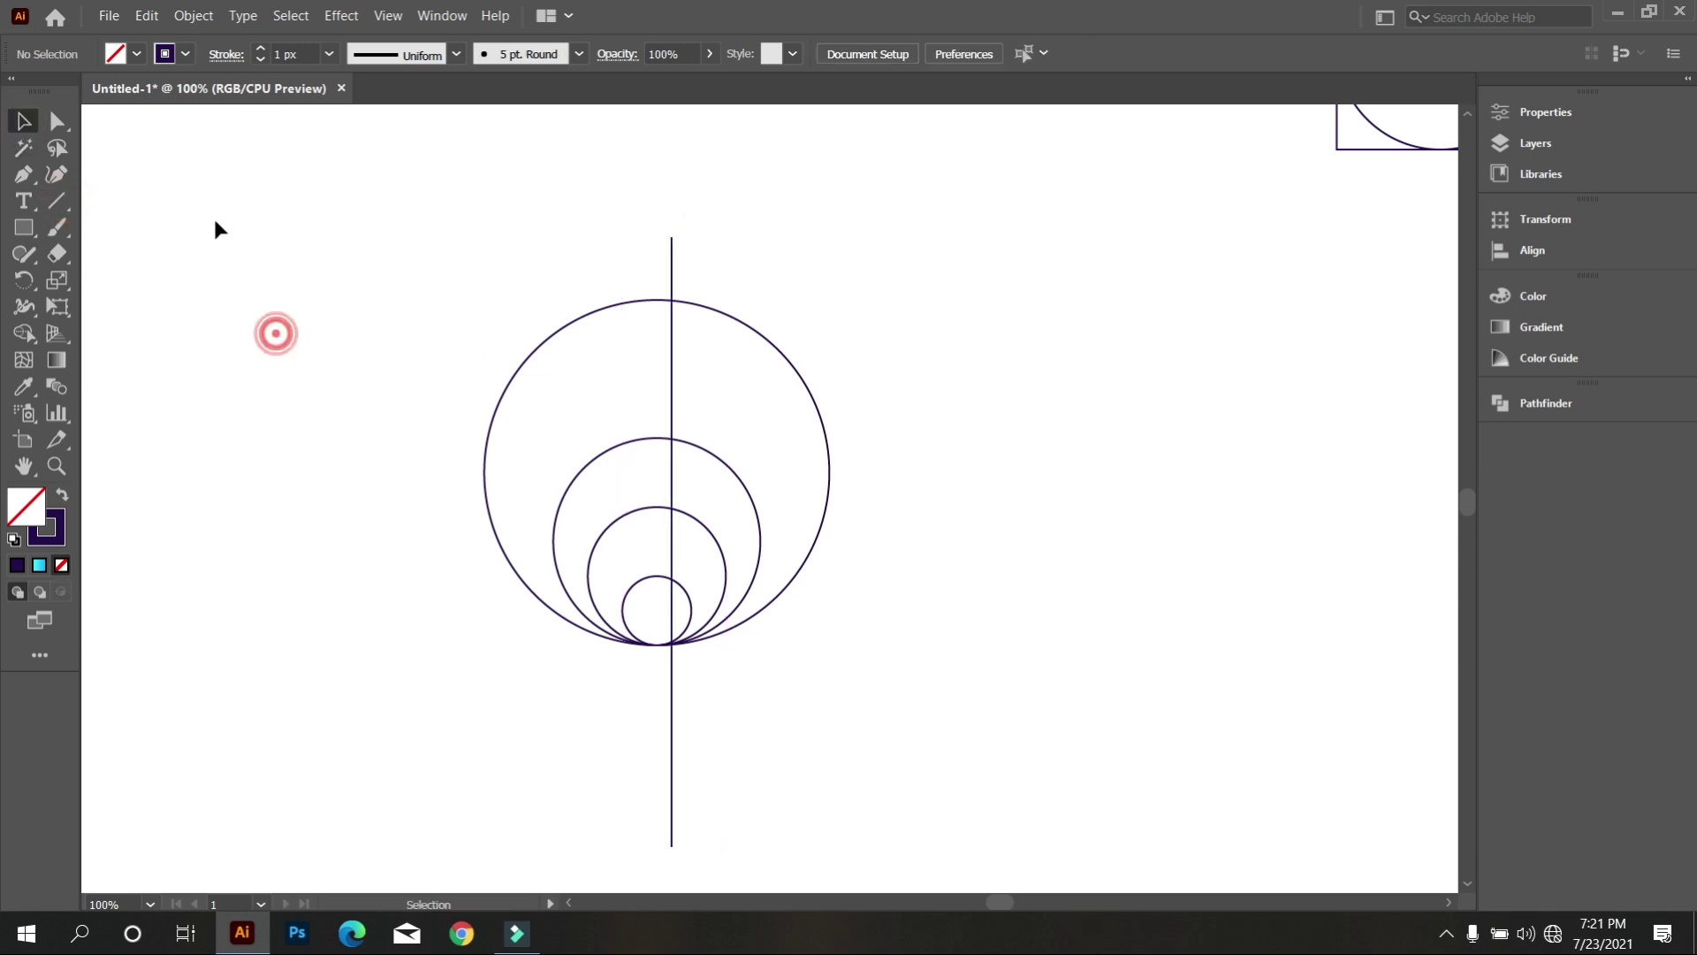
left_click_drag(245, 239, 1110, 799)
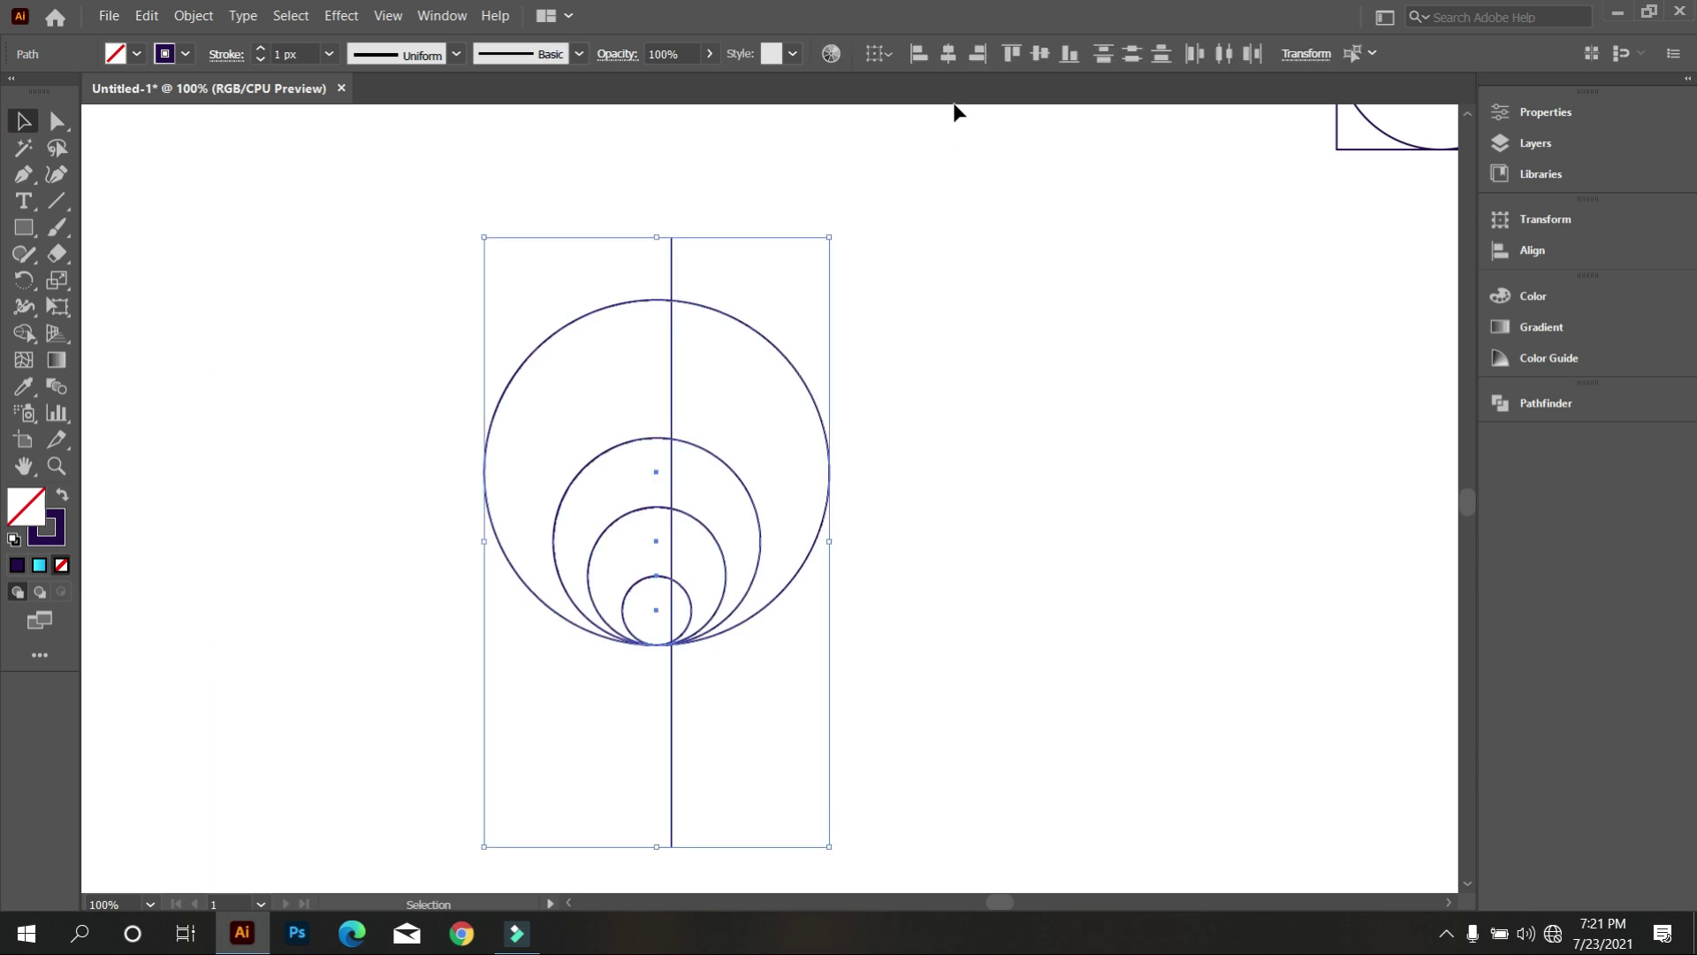
left_click(954, 56)
left_click(1029, 343)
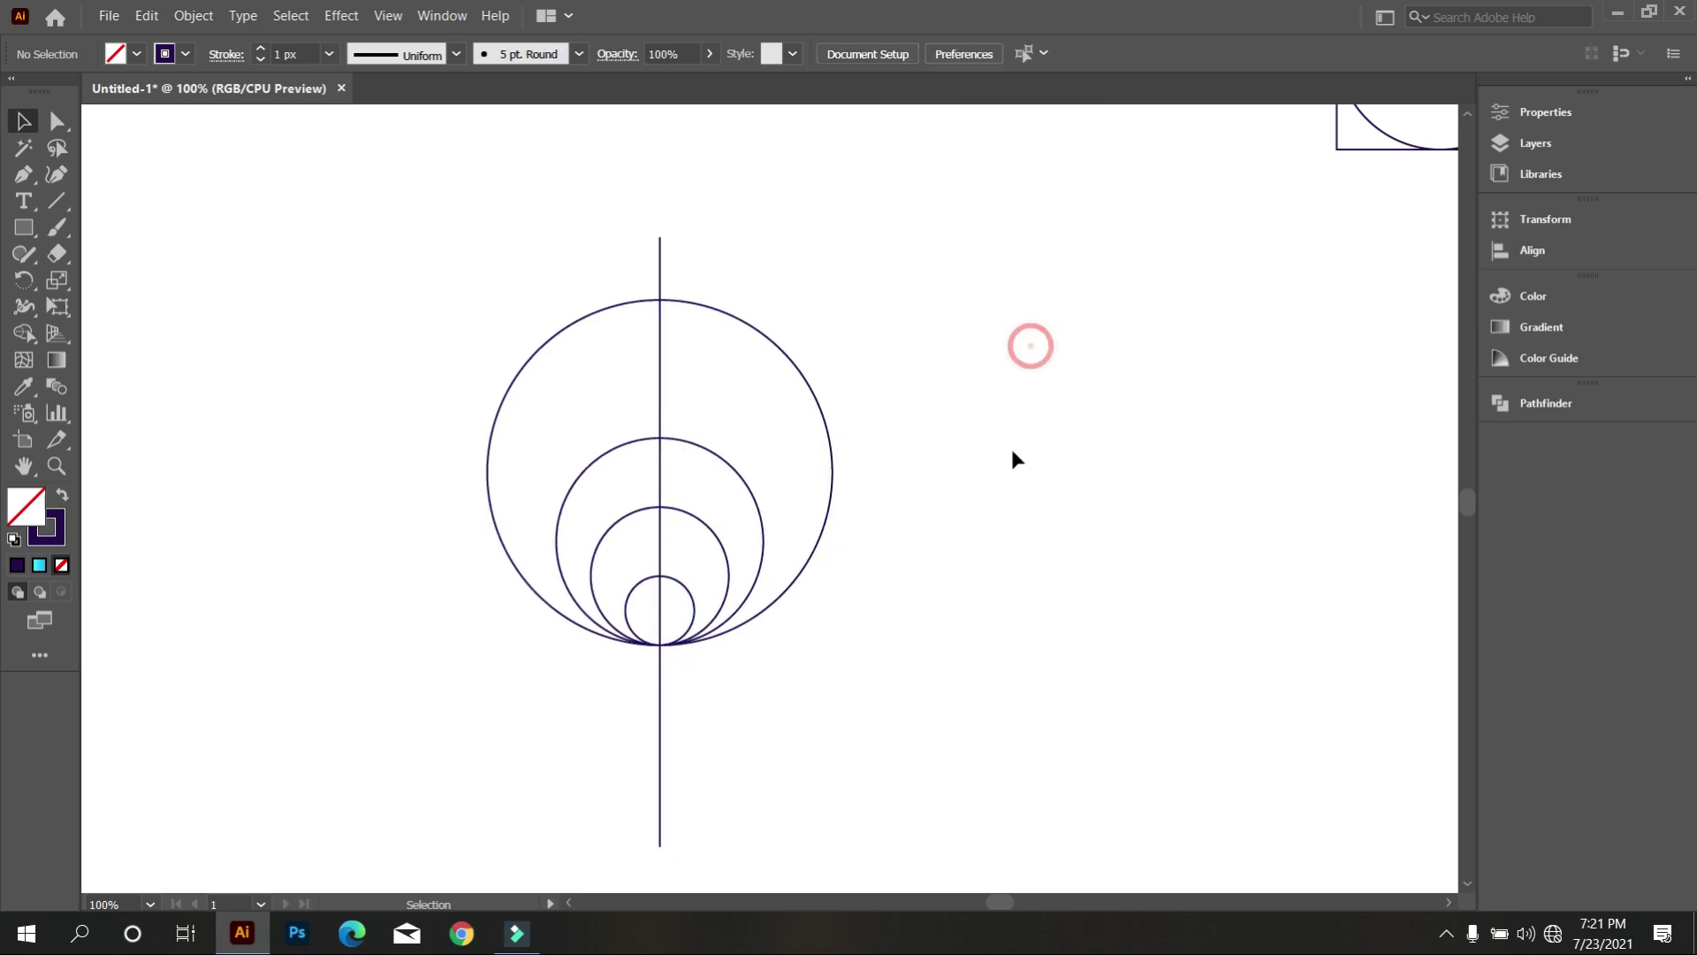
Draw horizontal lines at all four circle tops and a right-edge vertical, deleting the extra centre line
left_click(59, 202)
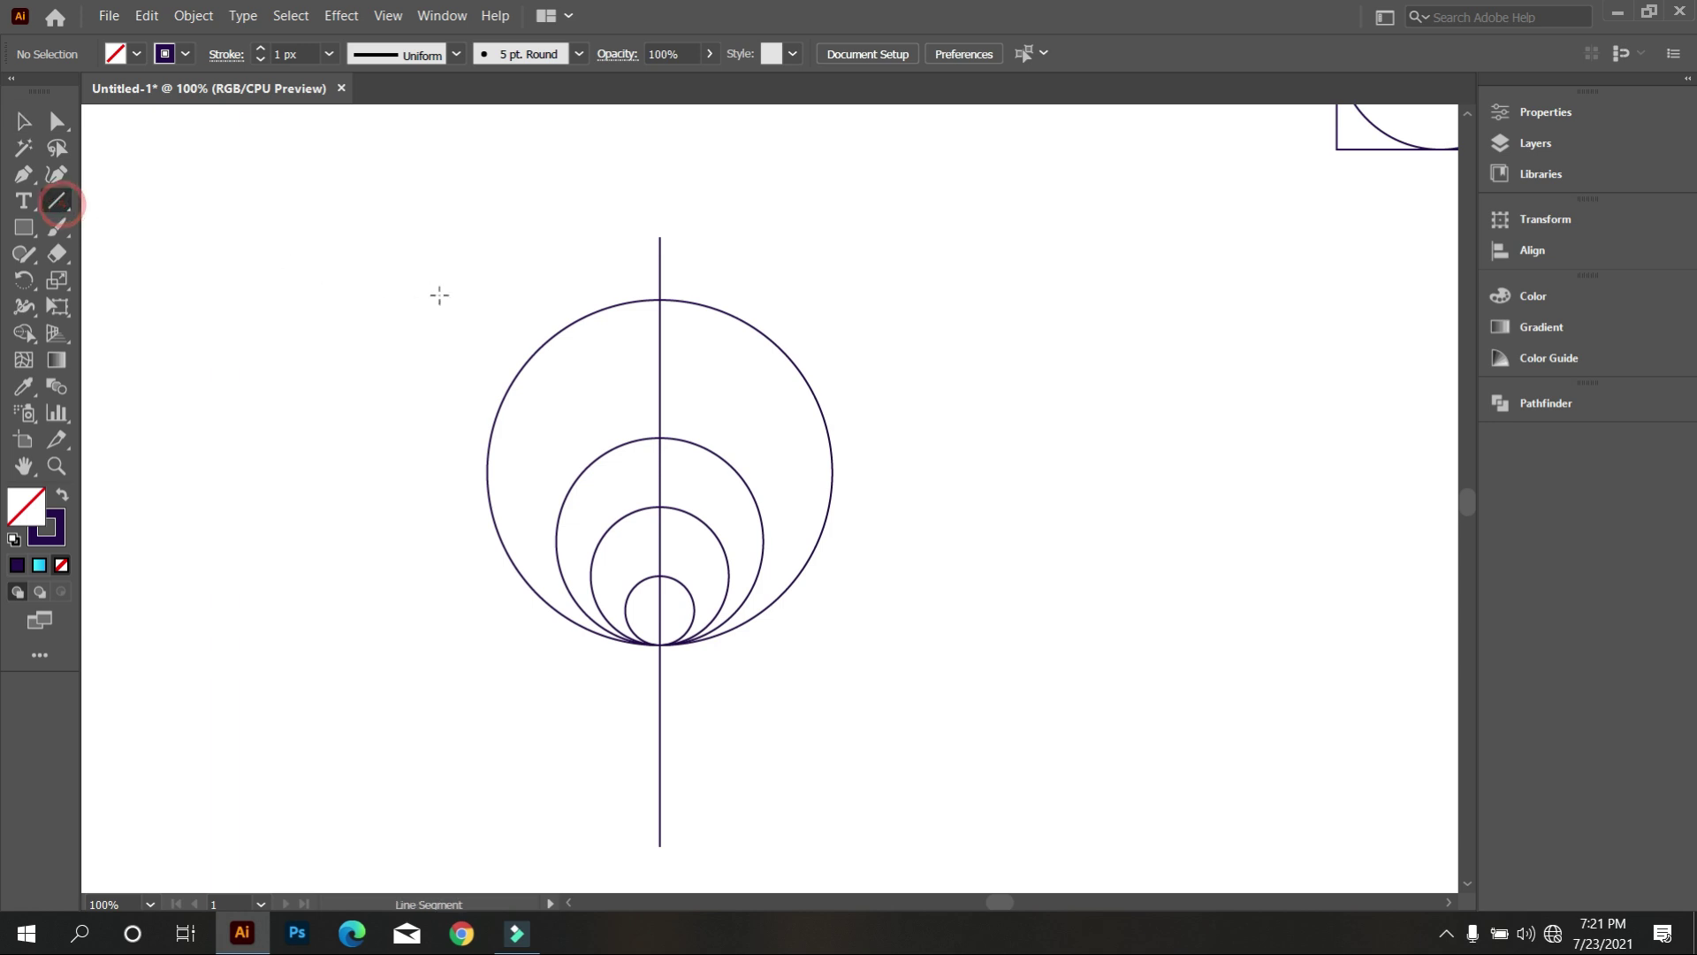
mouse_move(579, 300)
left_mouse_down()
mouse_move(984, 352)
mouse_move(1002, 299)
left_mouse_up()
left_click_drag(556, 438, 1050, 438)
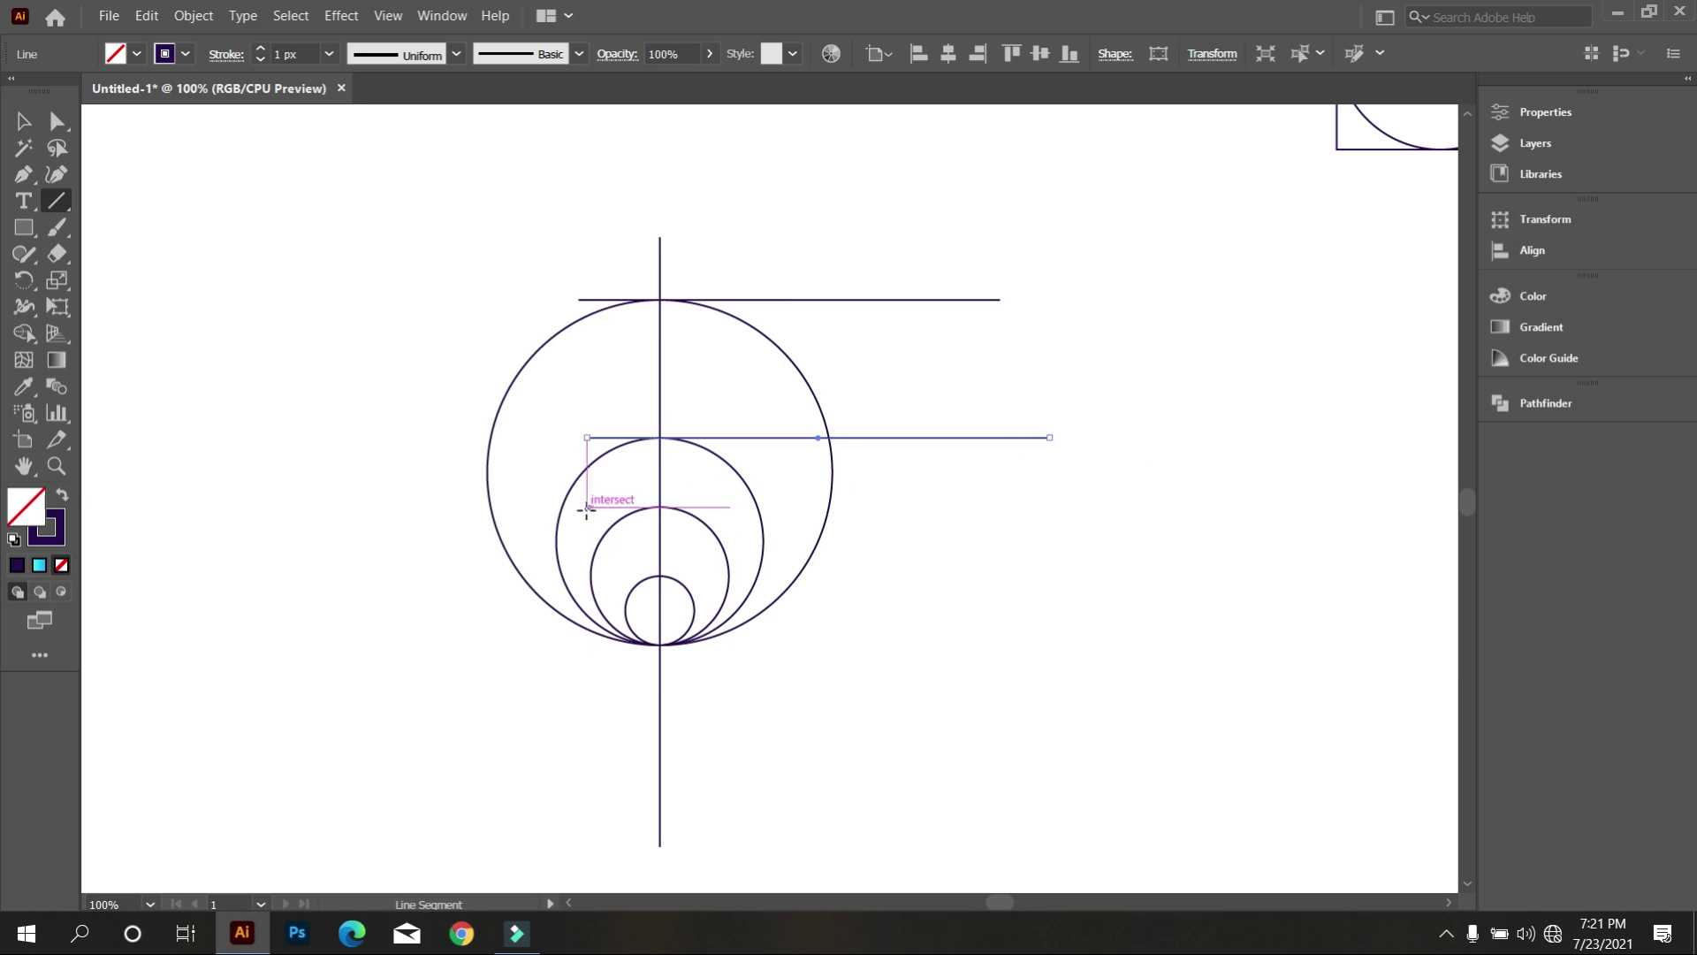
left_click_drag(586, 507, 1034, 506)
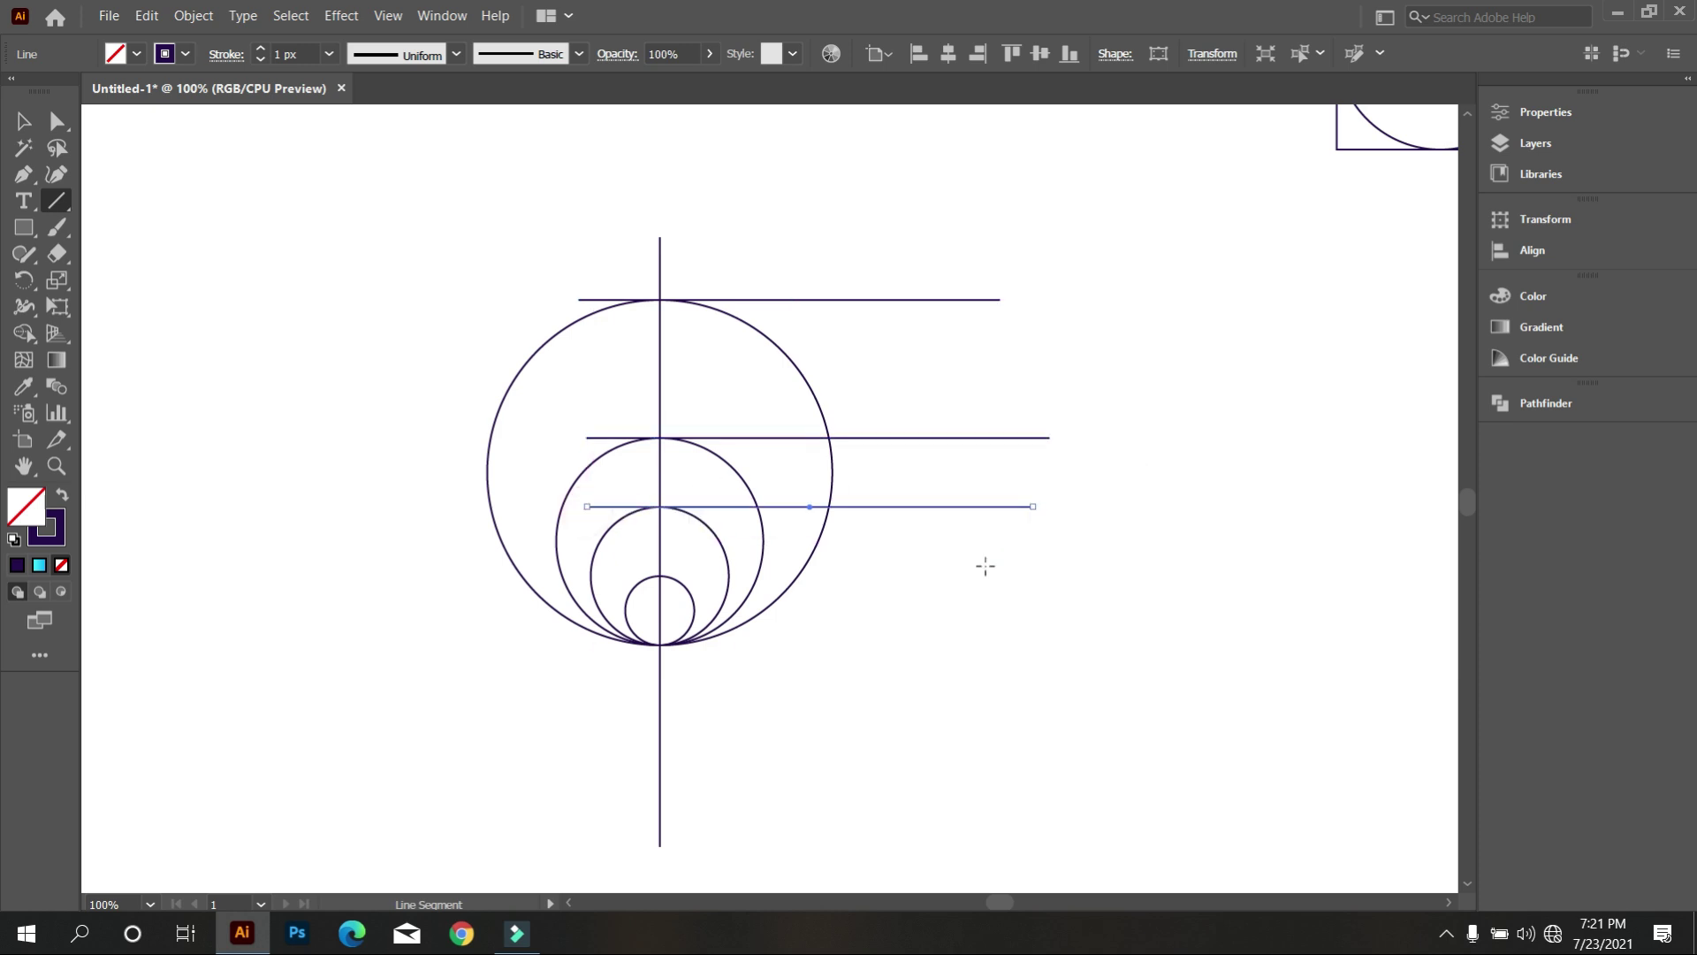
left_click_drag(624, 574, 920, 573)
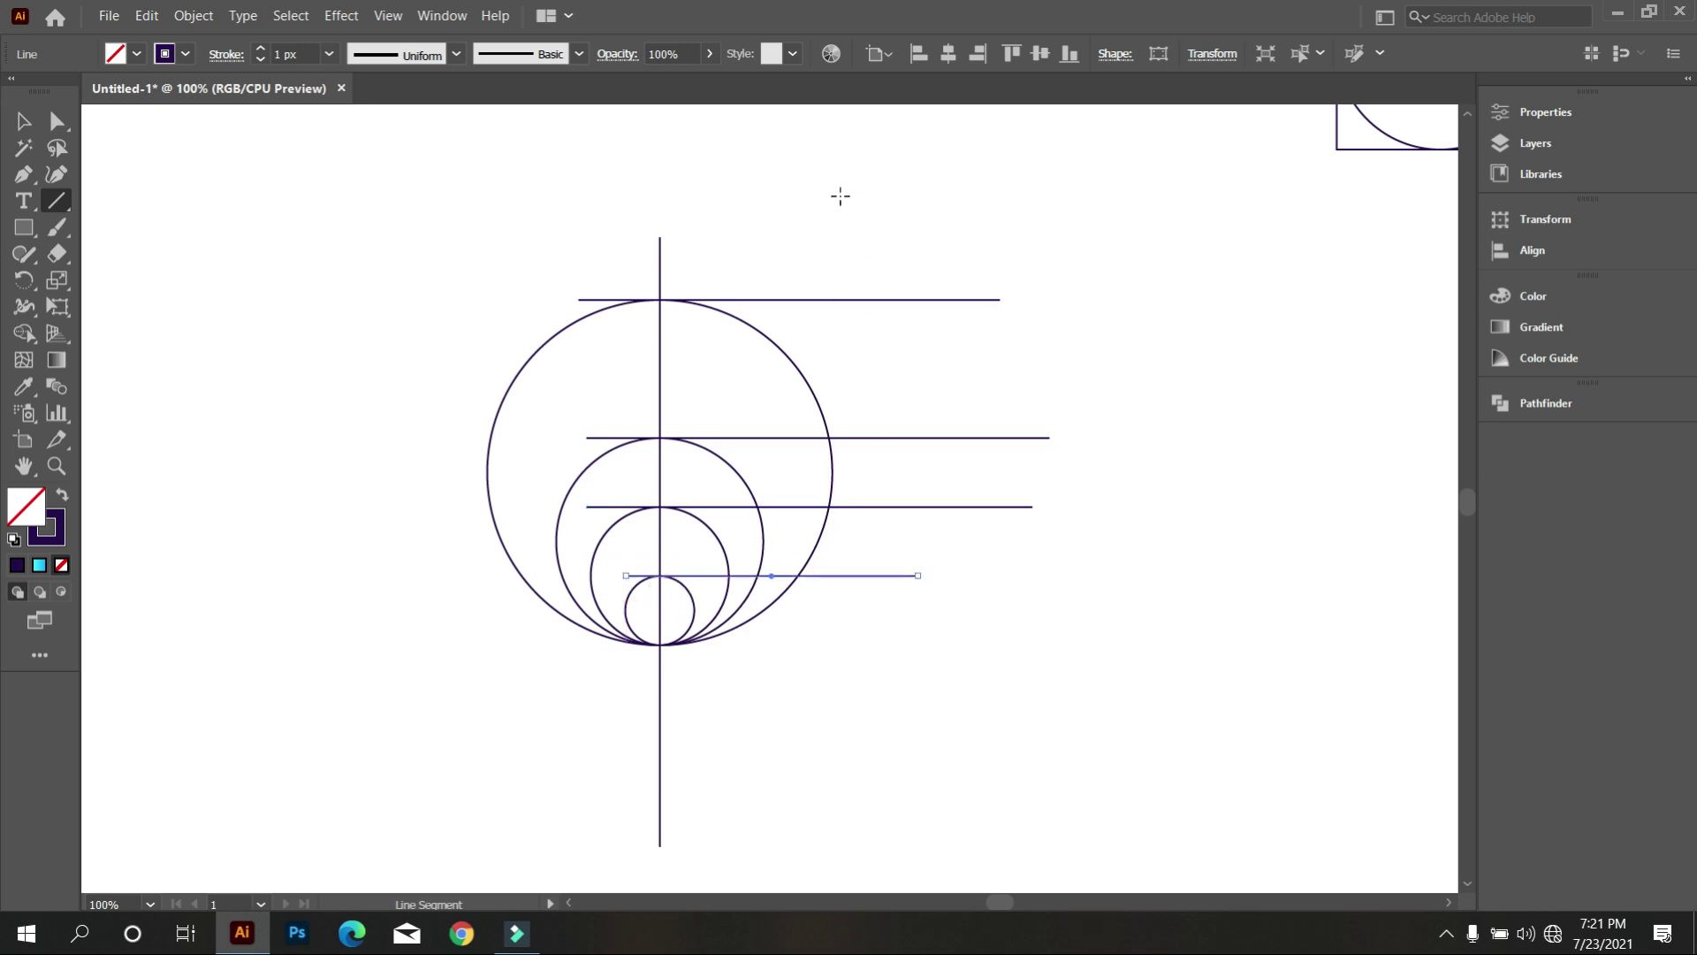
left_click_drag(833, 202, 833, 716)
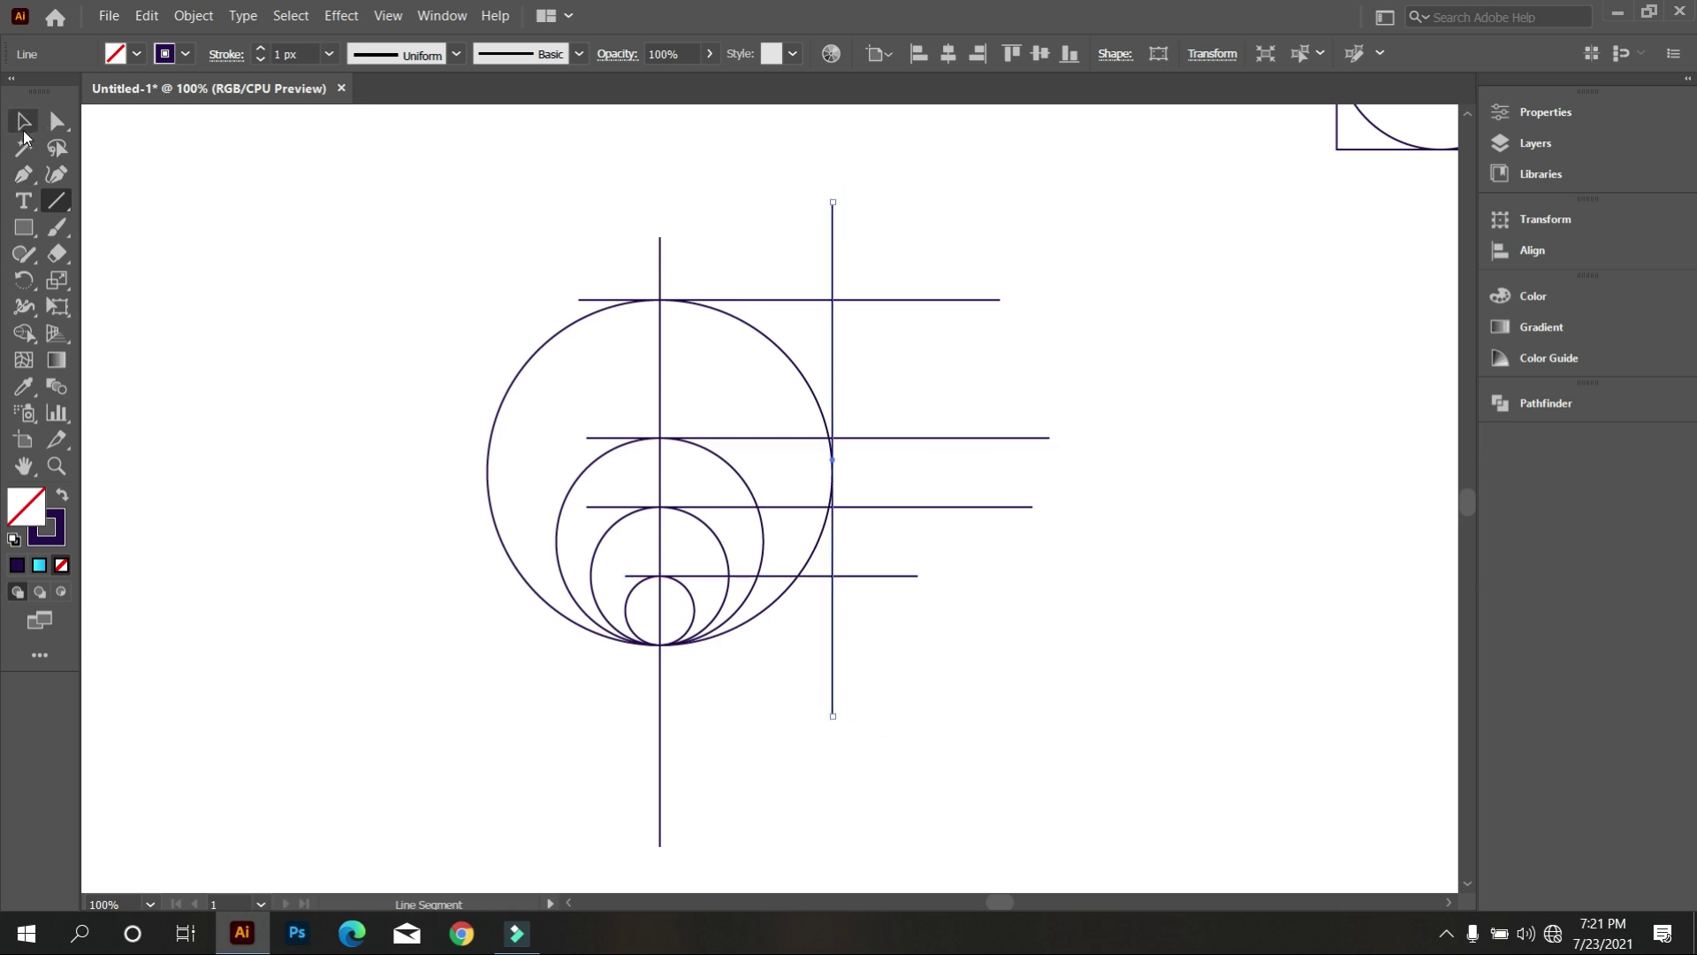
left_click(24, 121)
left_click(201, 303)
left_click_drag(383, 226, 502, 285)
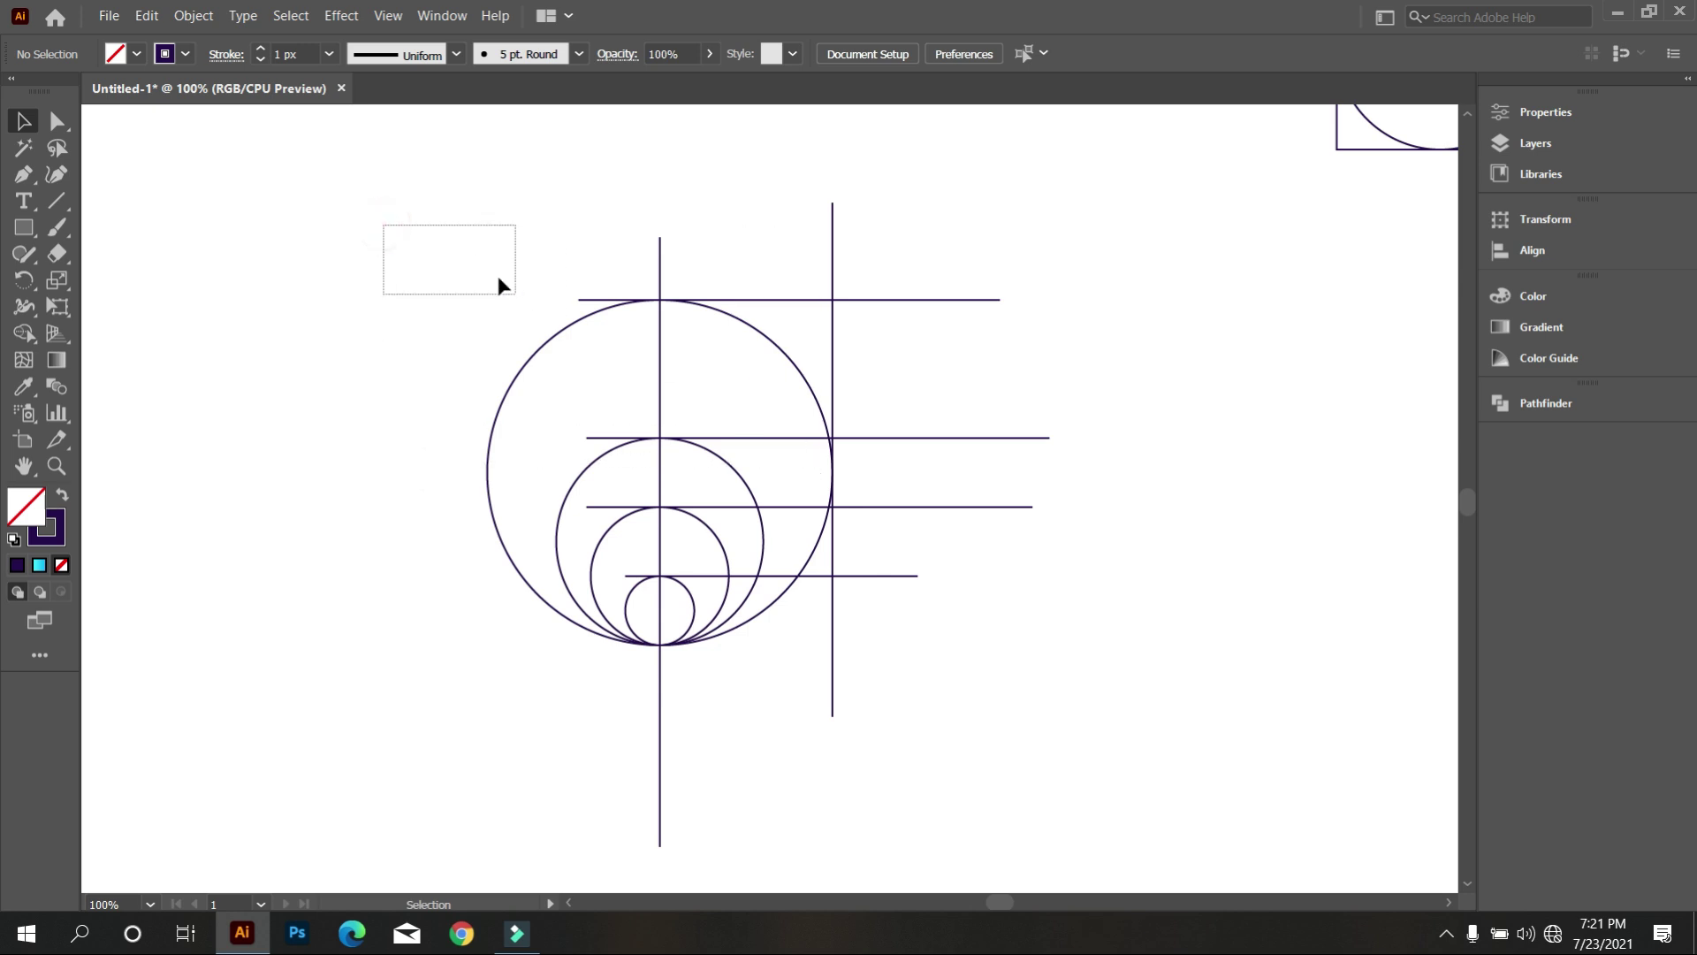
left_click_drag(571, 726, 704, 778)
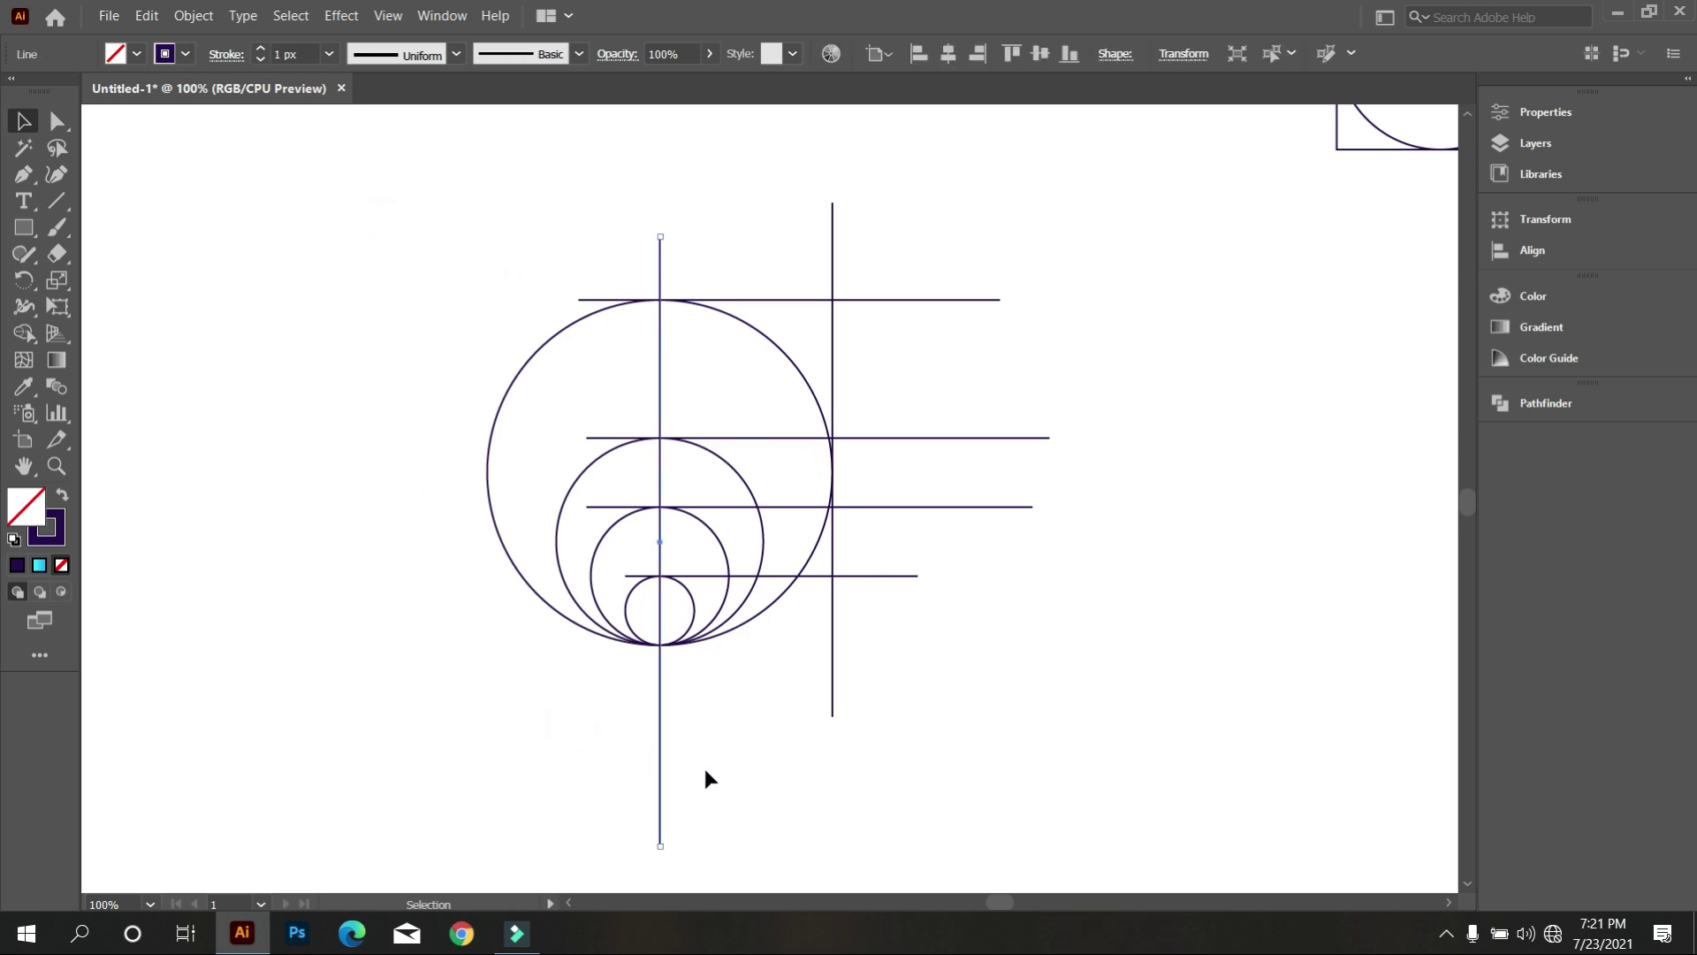
key("Delete")
Use Shape Builder to merge the big-circle regions and middle band into a black shape
left_click_drag(430, 203, 1046, 787)
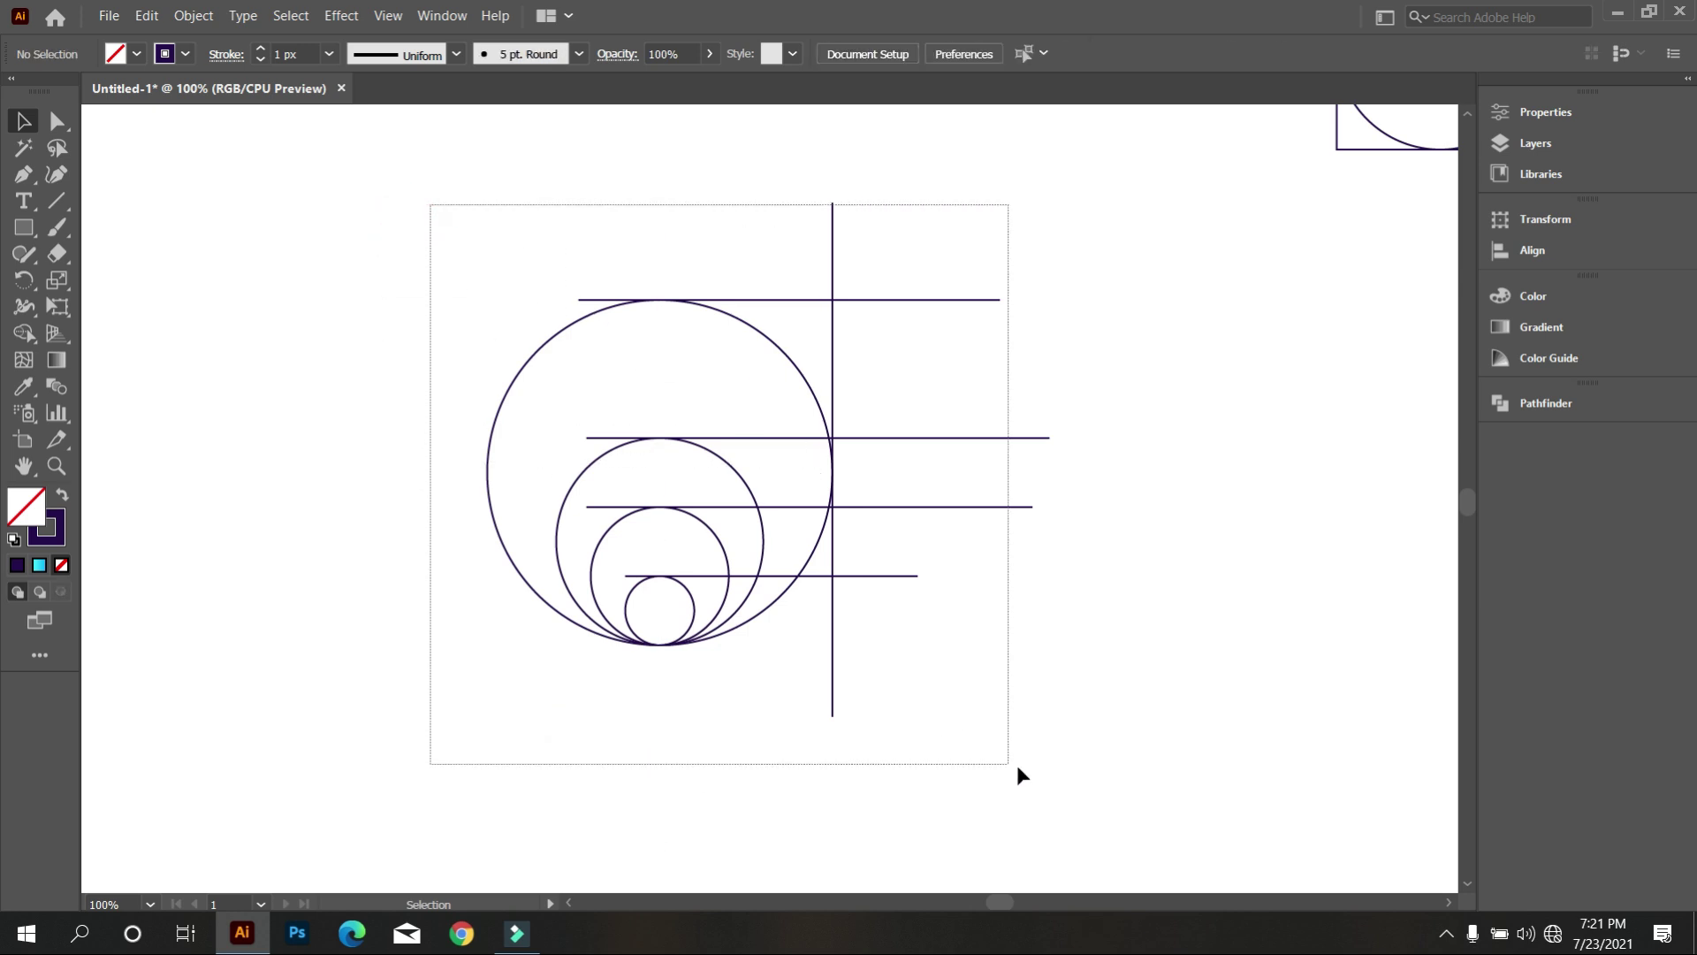
left_click(25, 335)
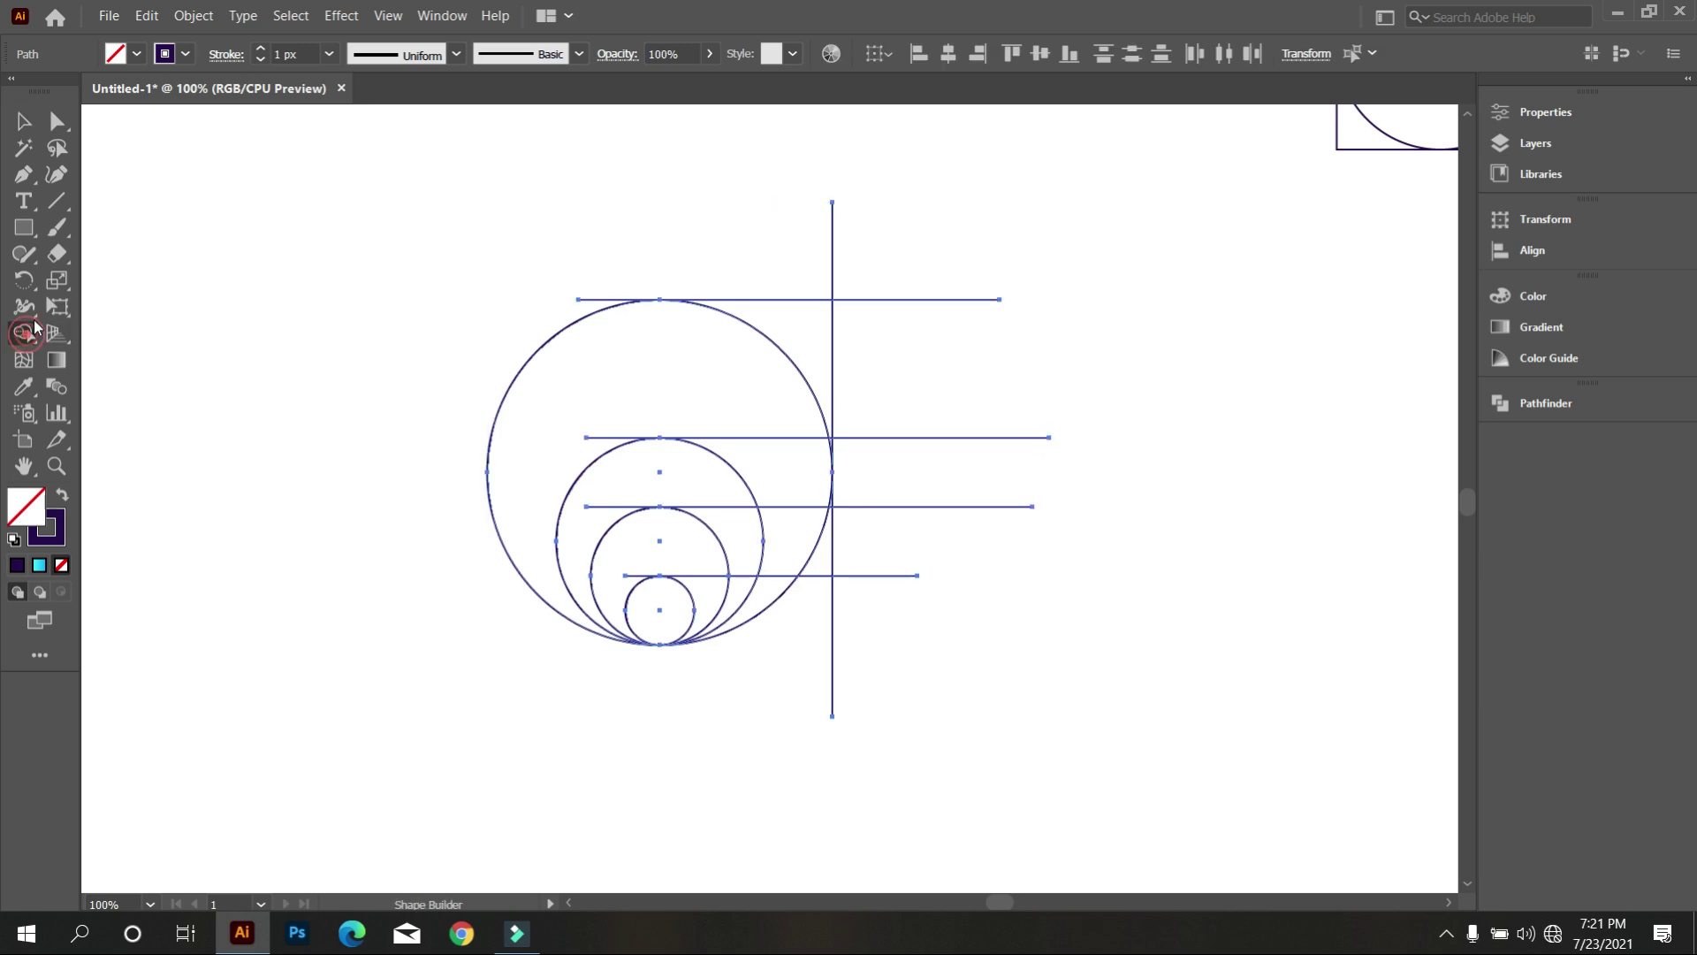
left_click(137, 56)
left_click(59, 96)
left_click(179, 348)
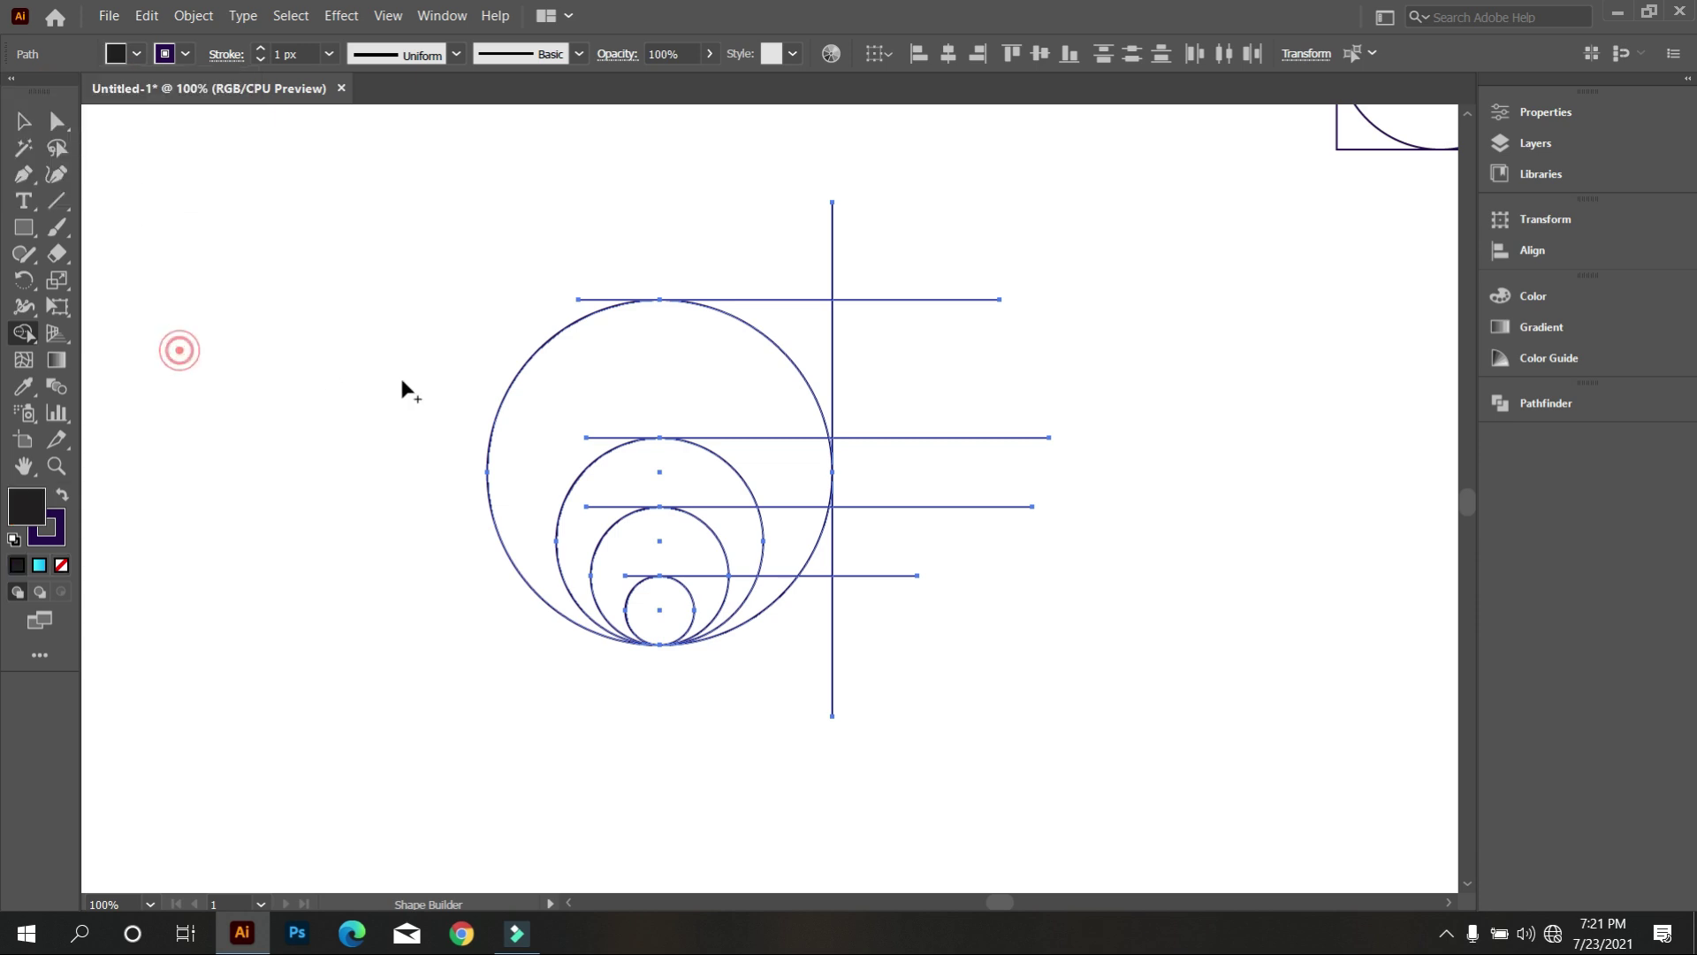
mouse_move(575, 383)
left_mouse_down()
mouse_move(765, 452)
mouse_move(707, 557)
mouse_move(781, 538)
mouse_move(723, 603)
left_mouse_up()
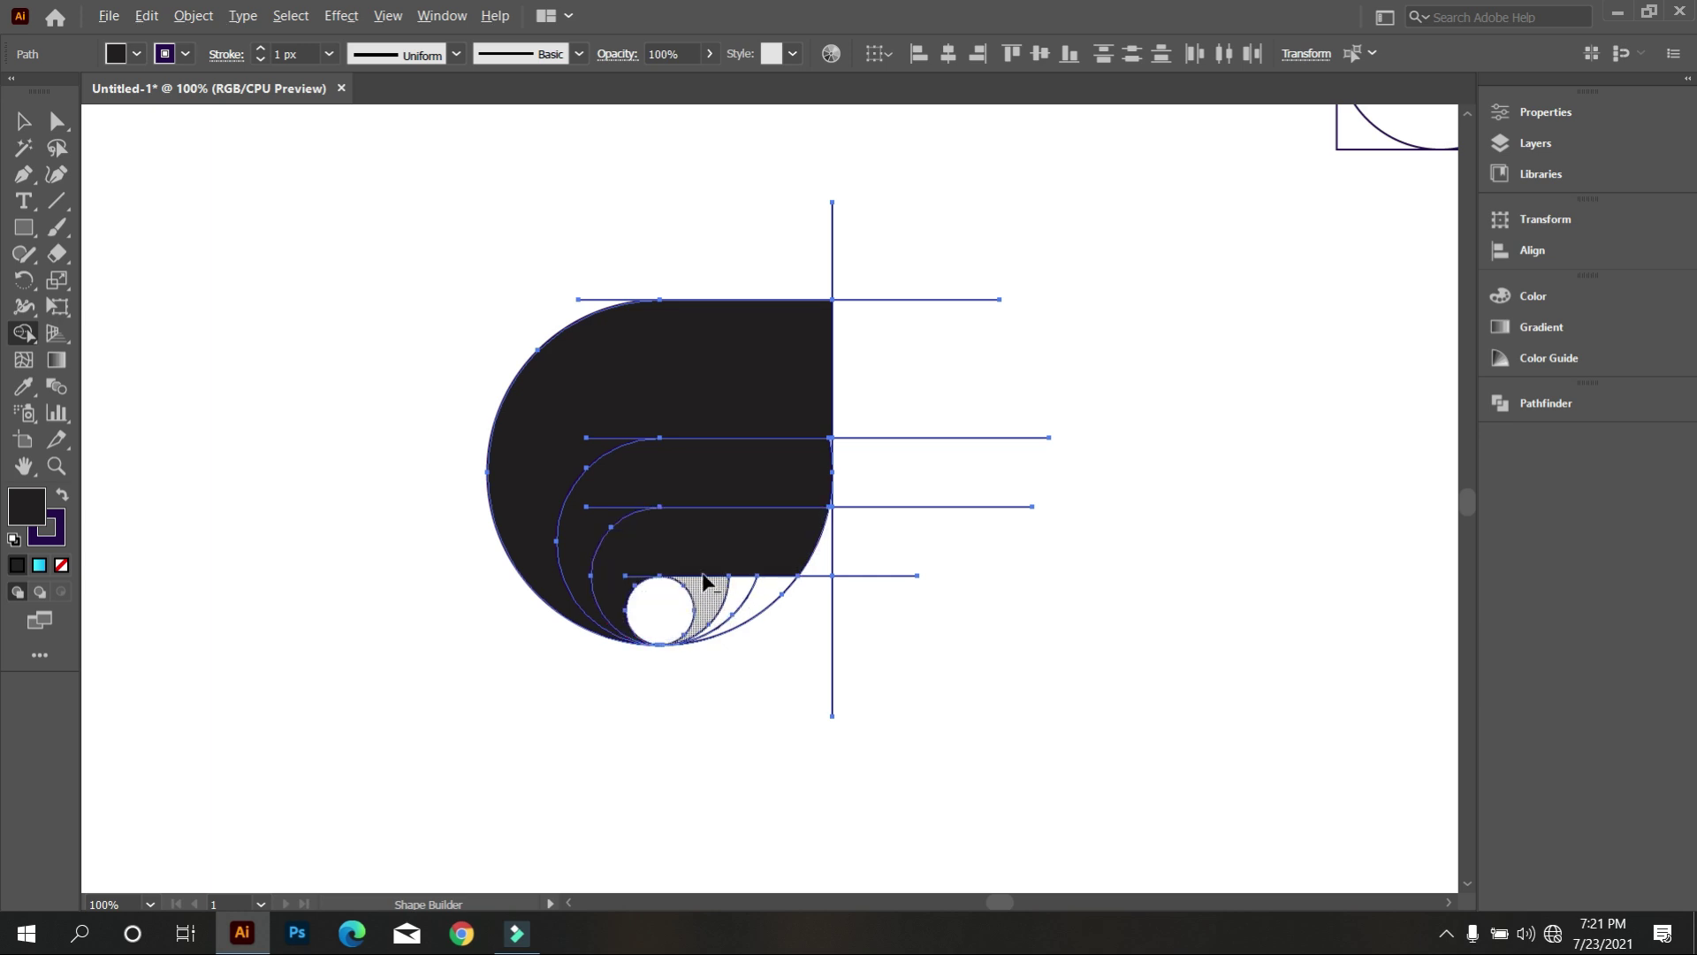
scroll(707, 585, "up", 2)
left_click(866, 537)
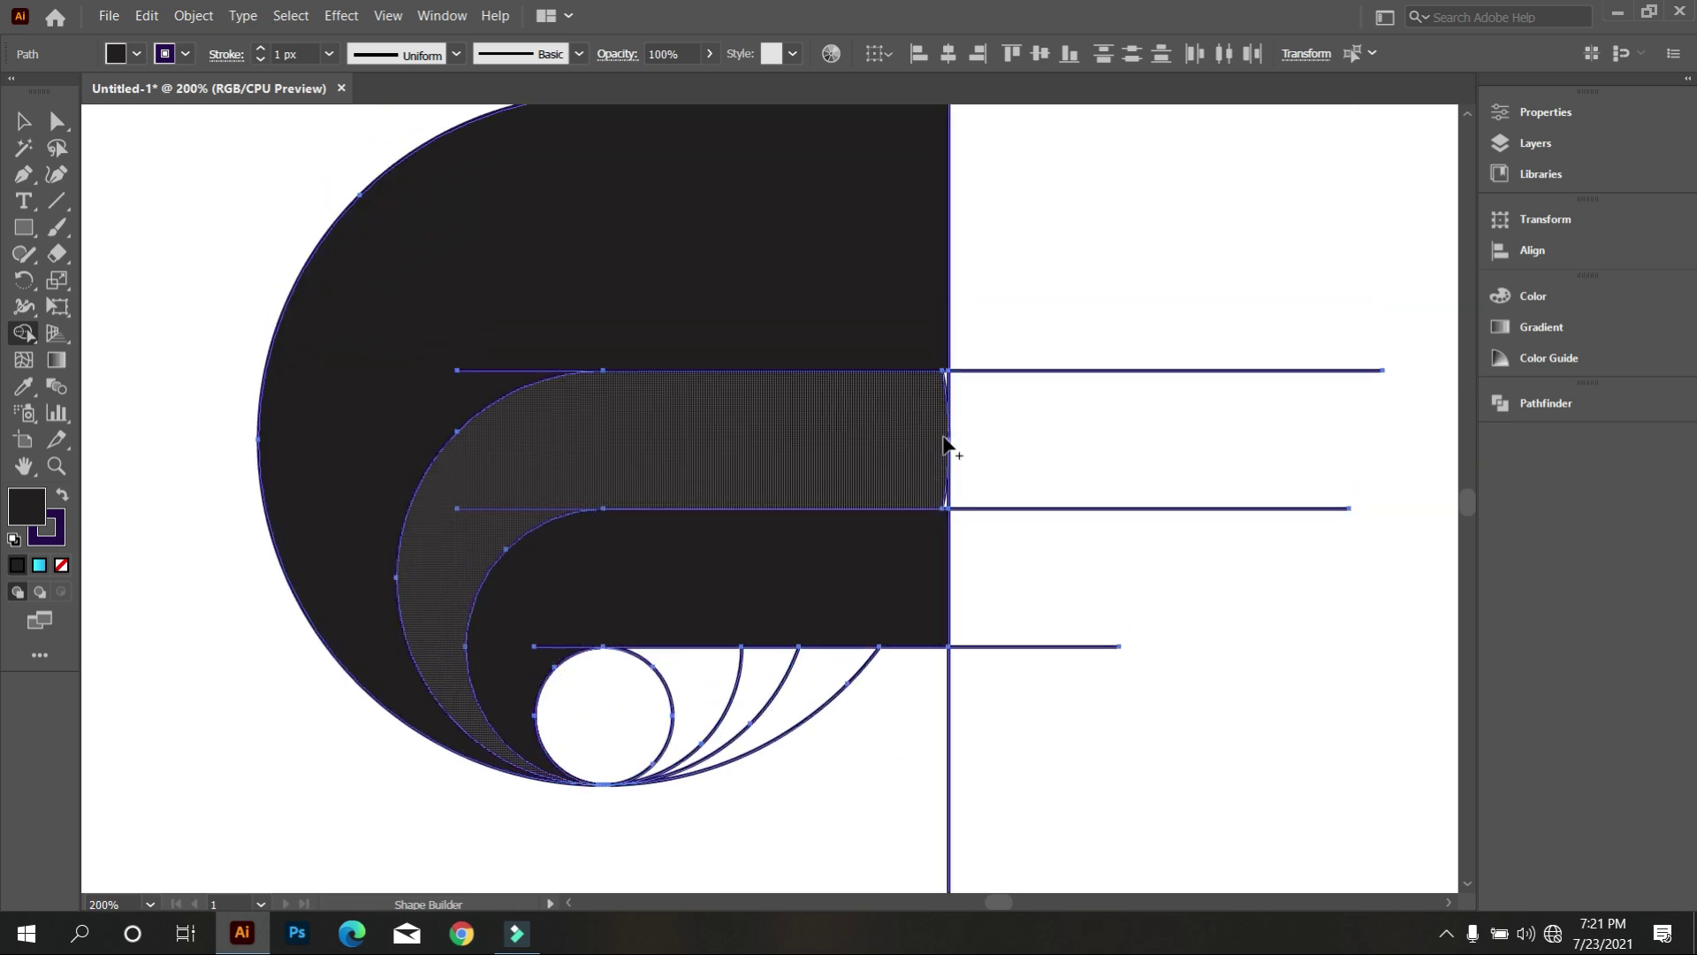
scroll(924, 518, "up", 2)
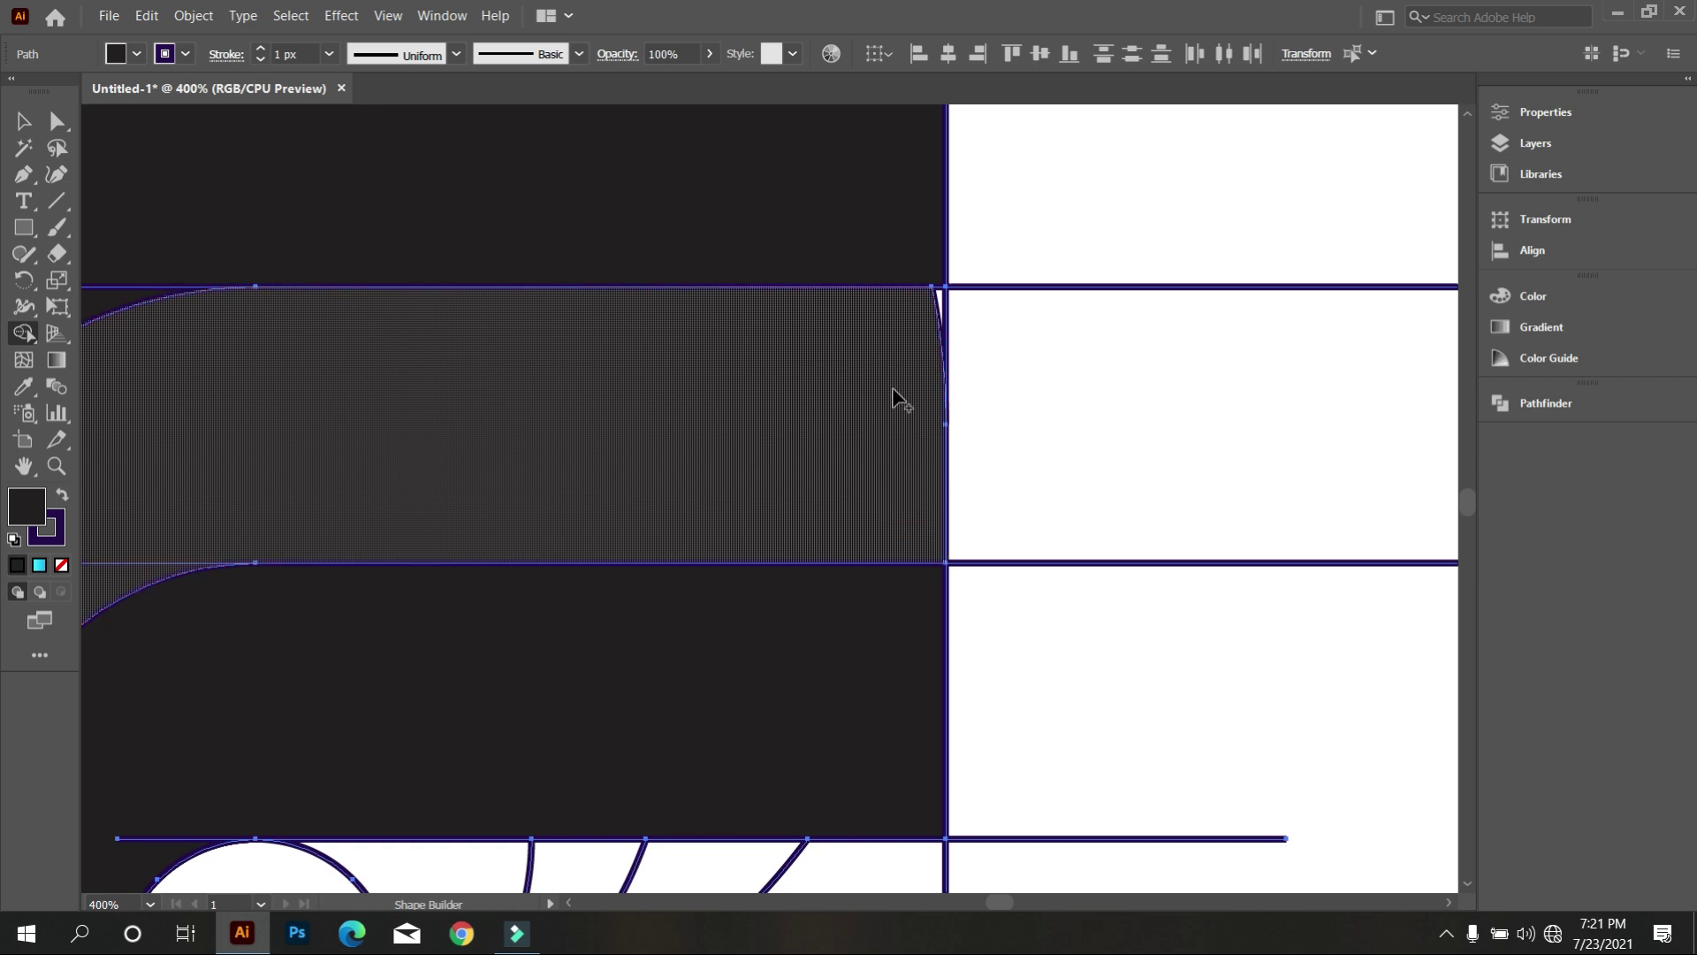
scroll(901, 392, "up", 2)
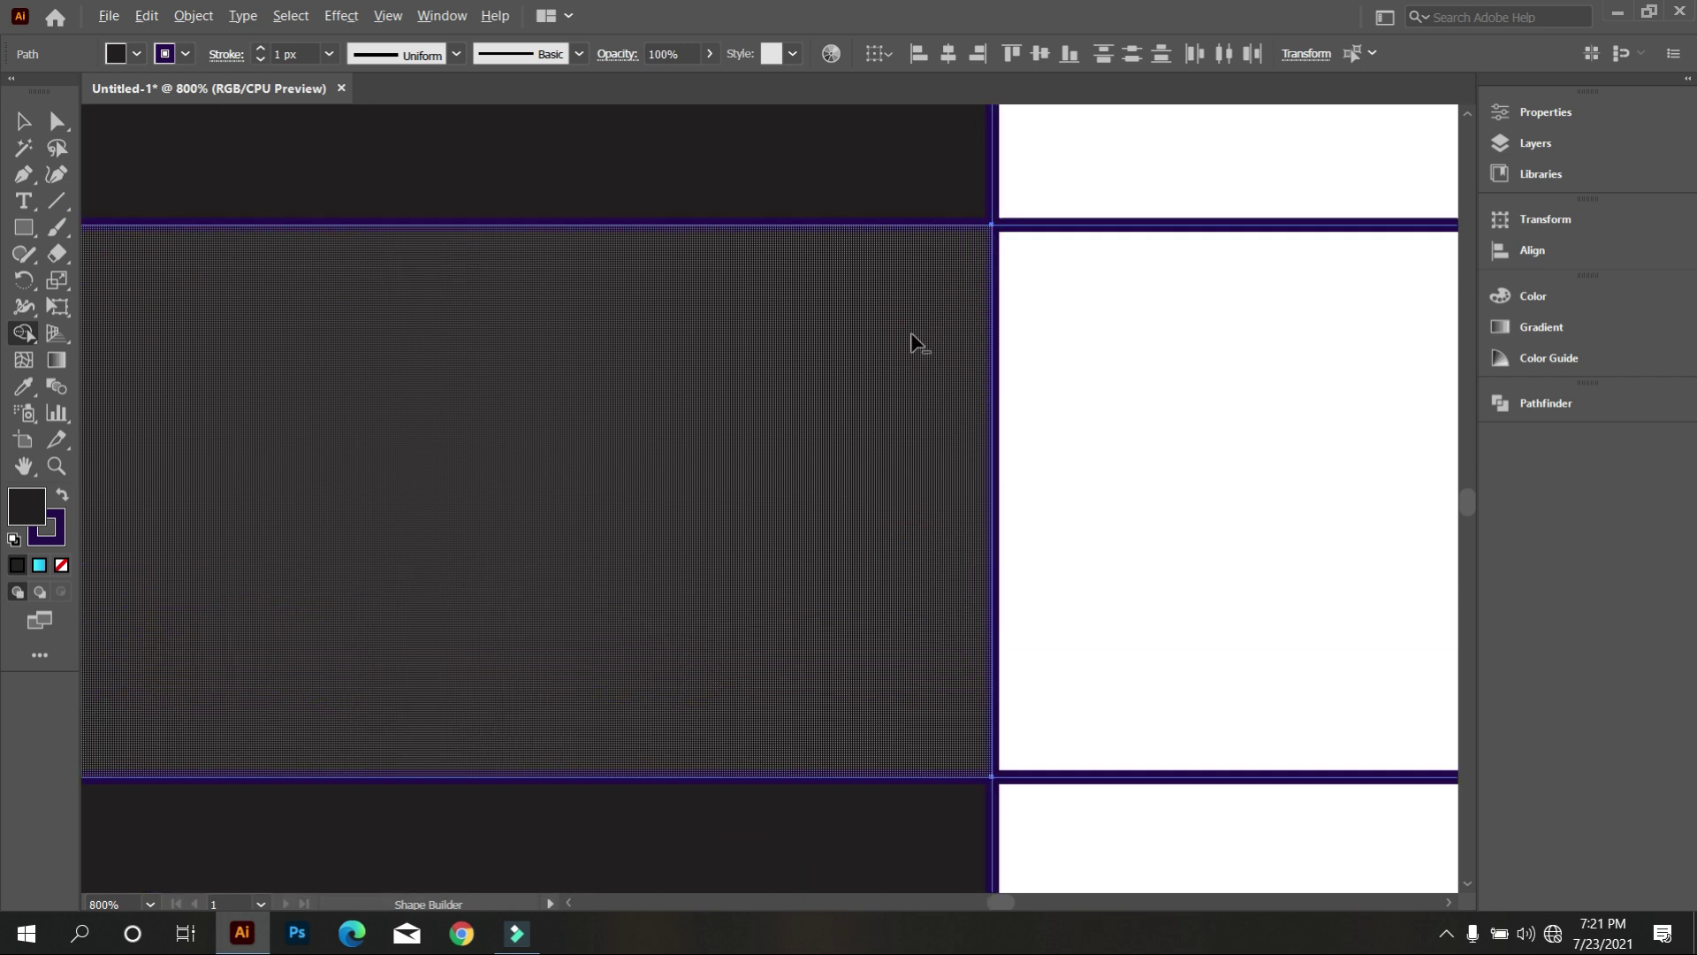
scroll(915, 344, "down", 2)
scroll(862, 397, "down", 2)
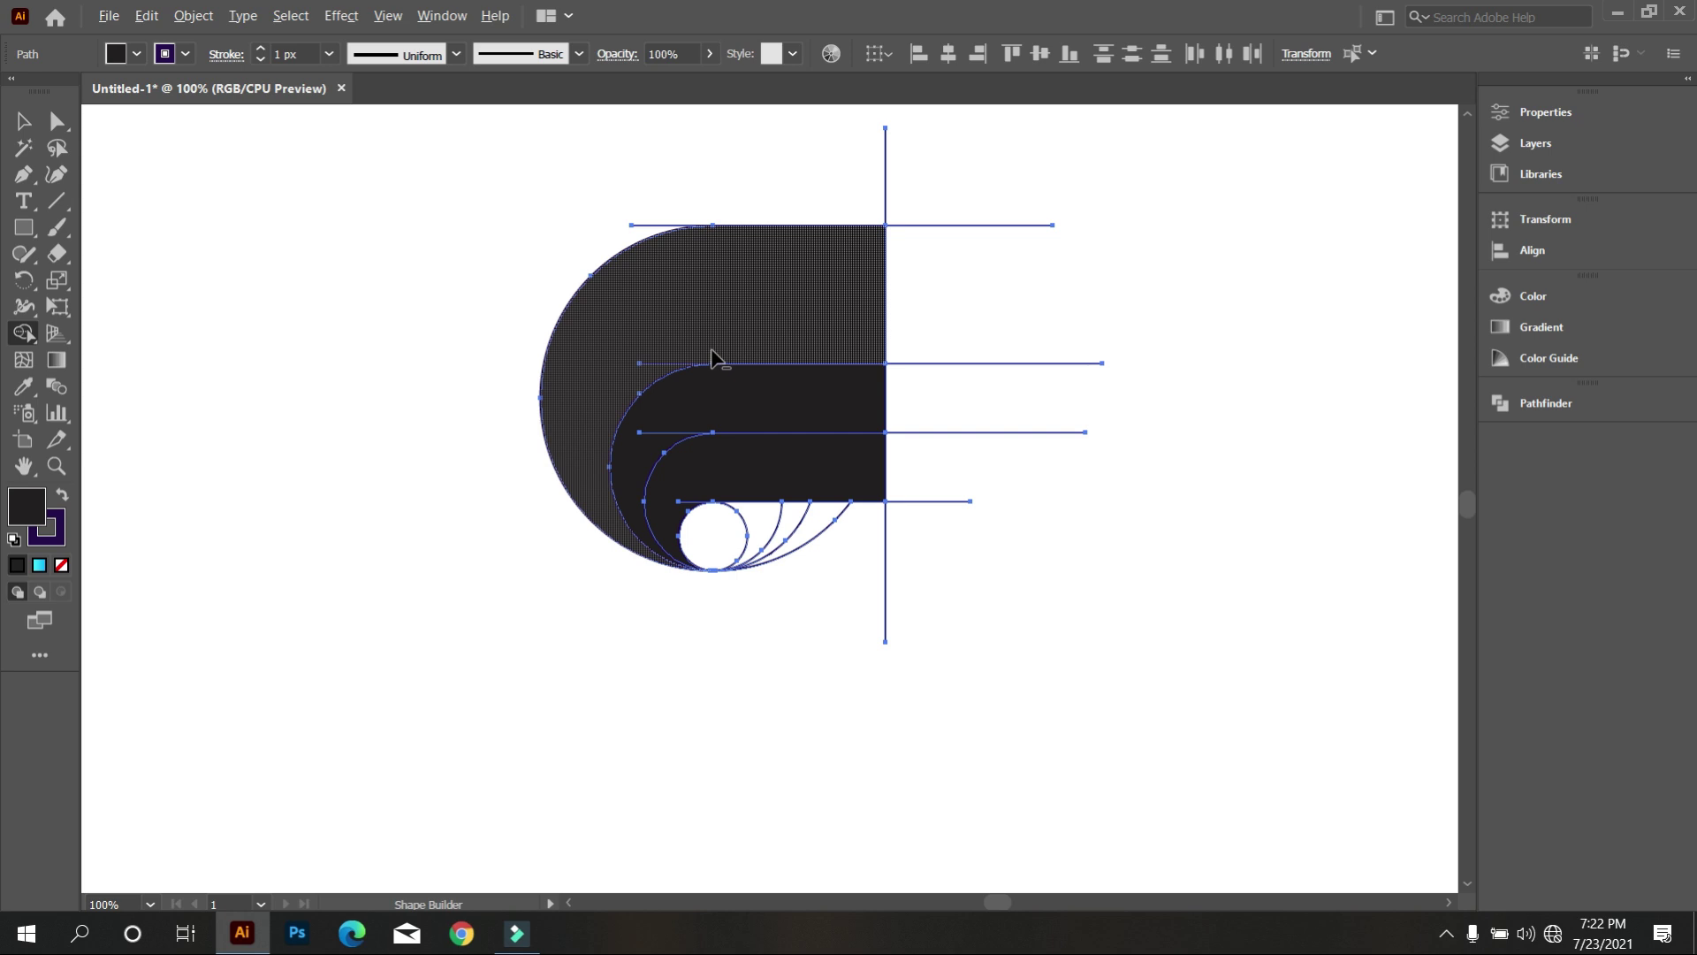
scroll(716, 254, "up", 1)
scroll(628, 306, "down", 2)
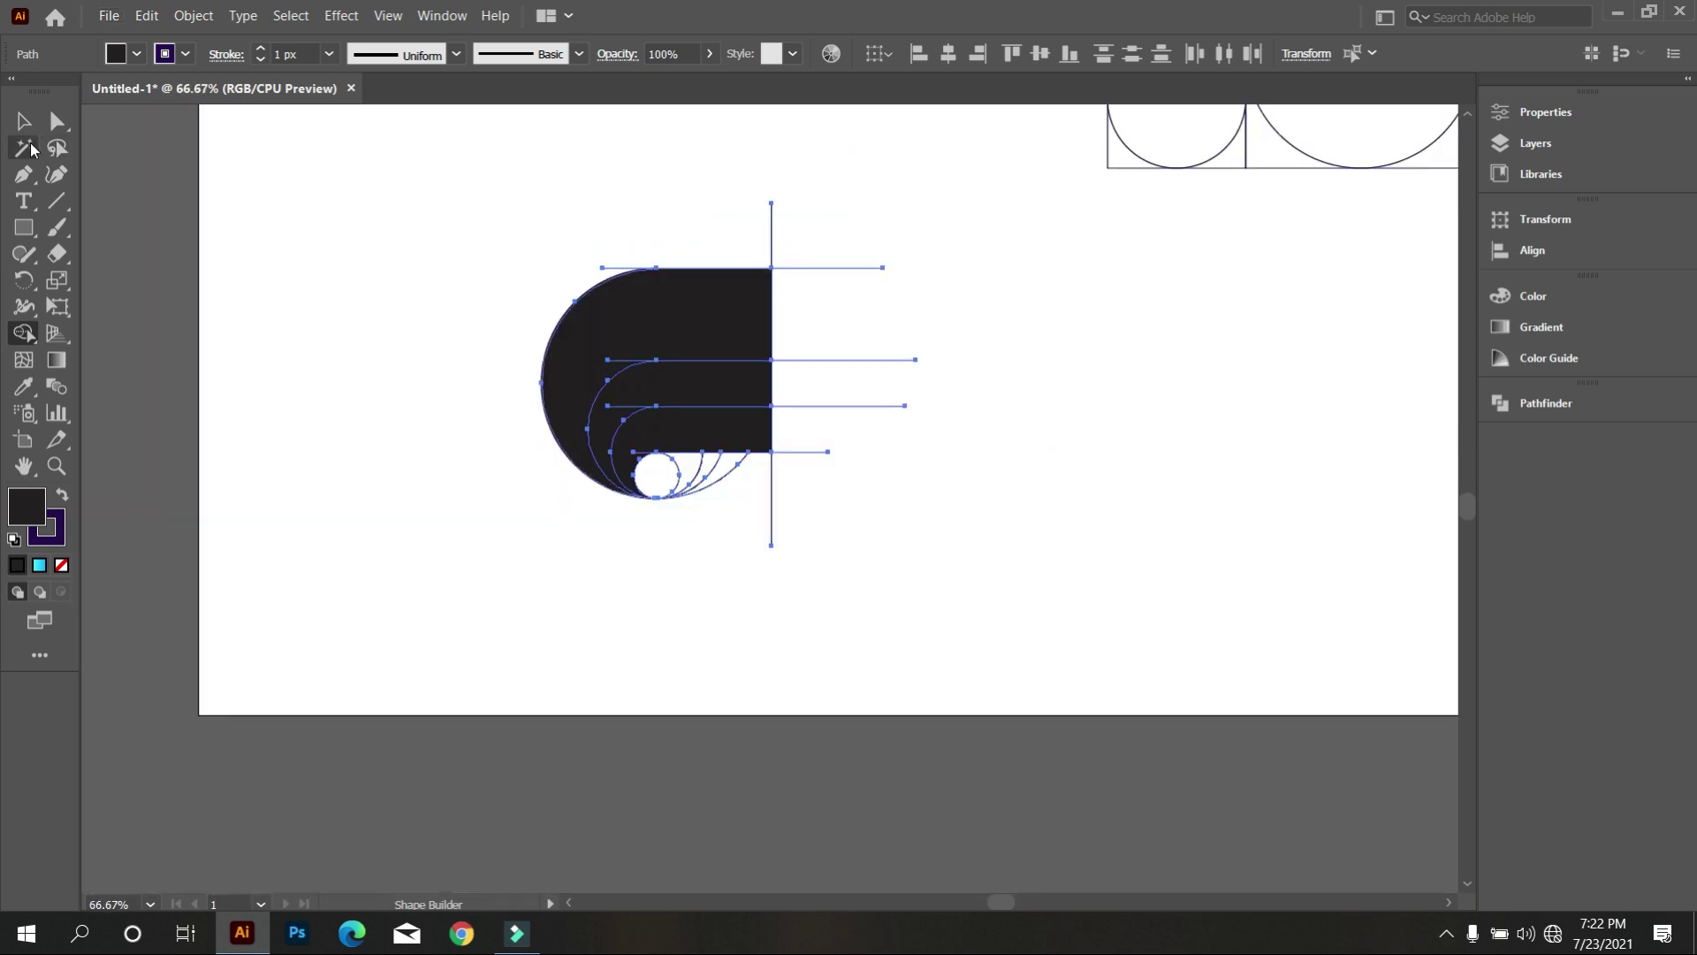
Delete the two middle horizontal construction lines and the lower vertical line
key("v")
left_click(550, 213)
left_click(774, 195)
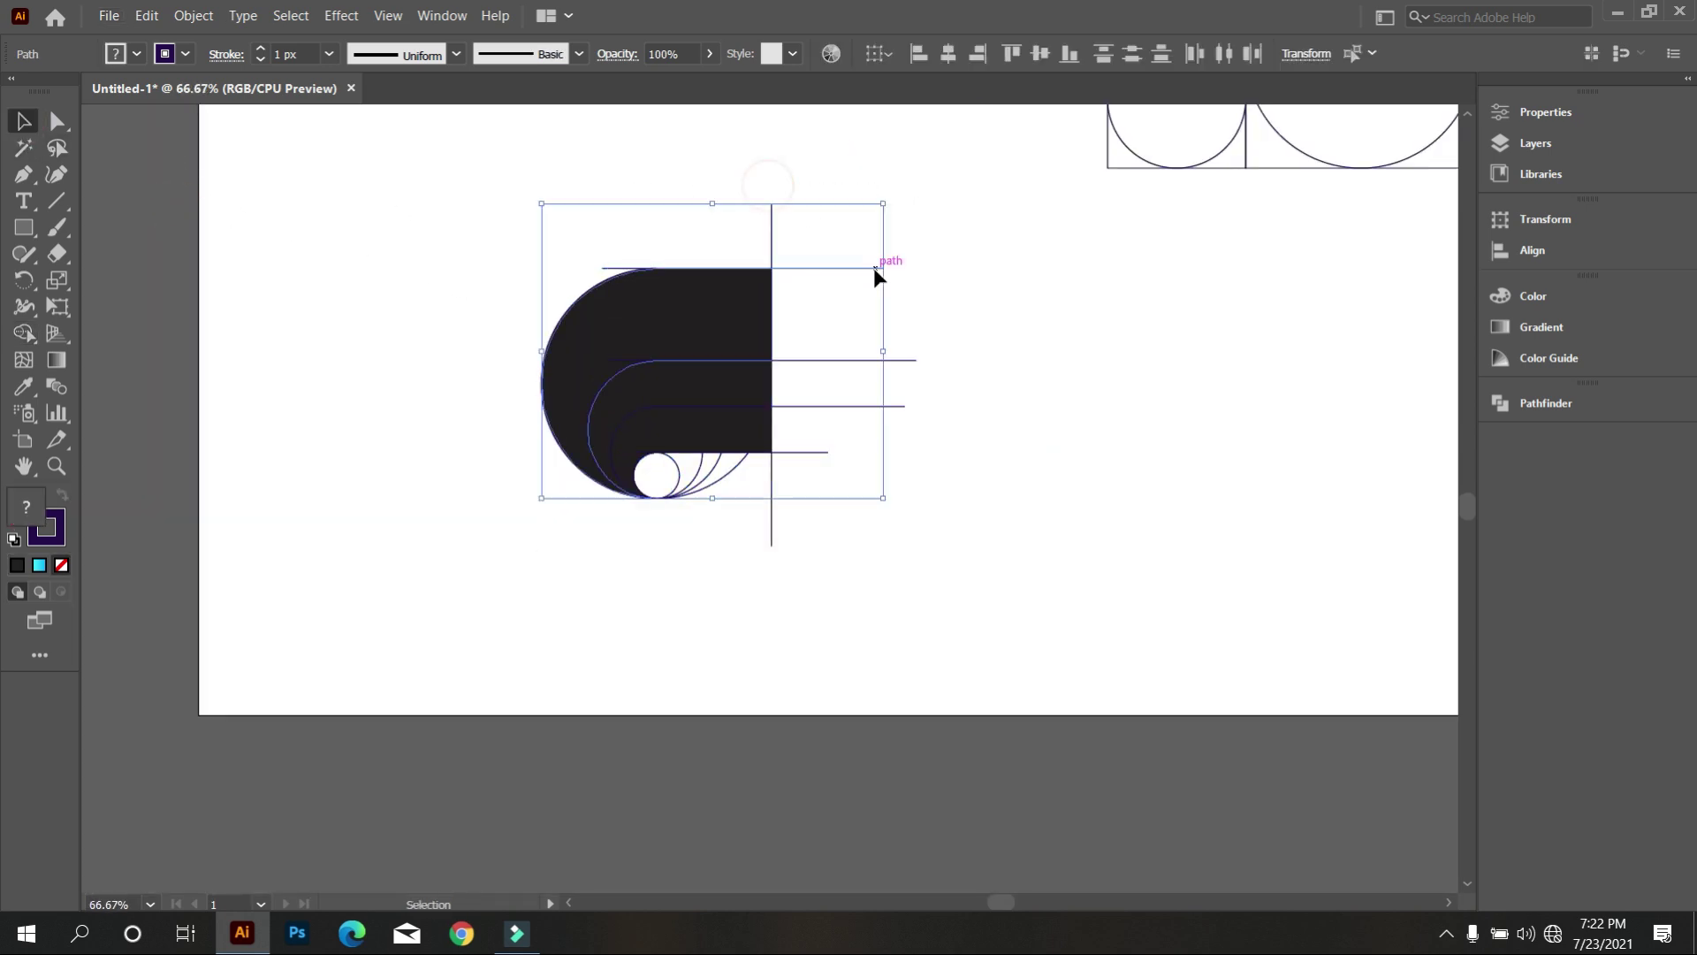
left_click(947, 381)
left_click_drag(851, 301, 888, 424)
key("Delete")
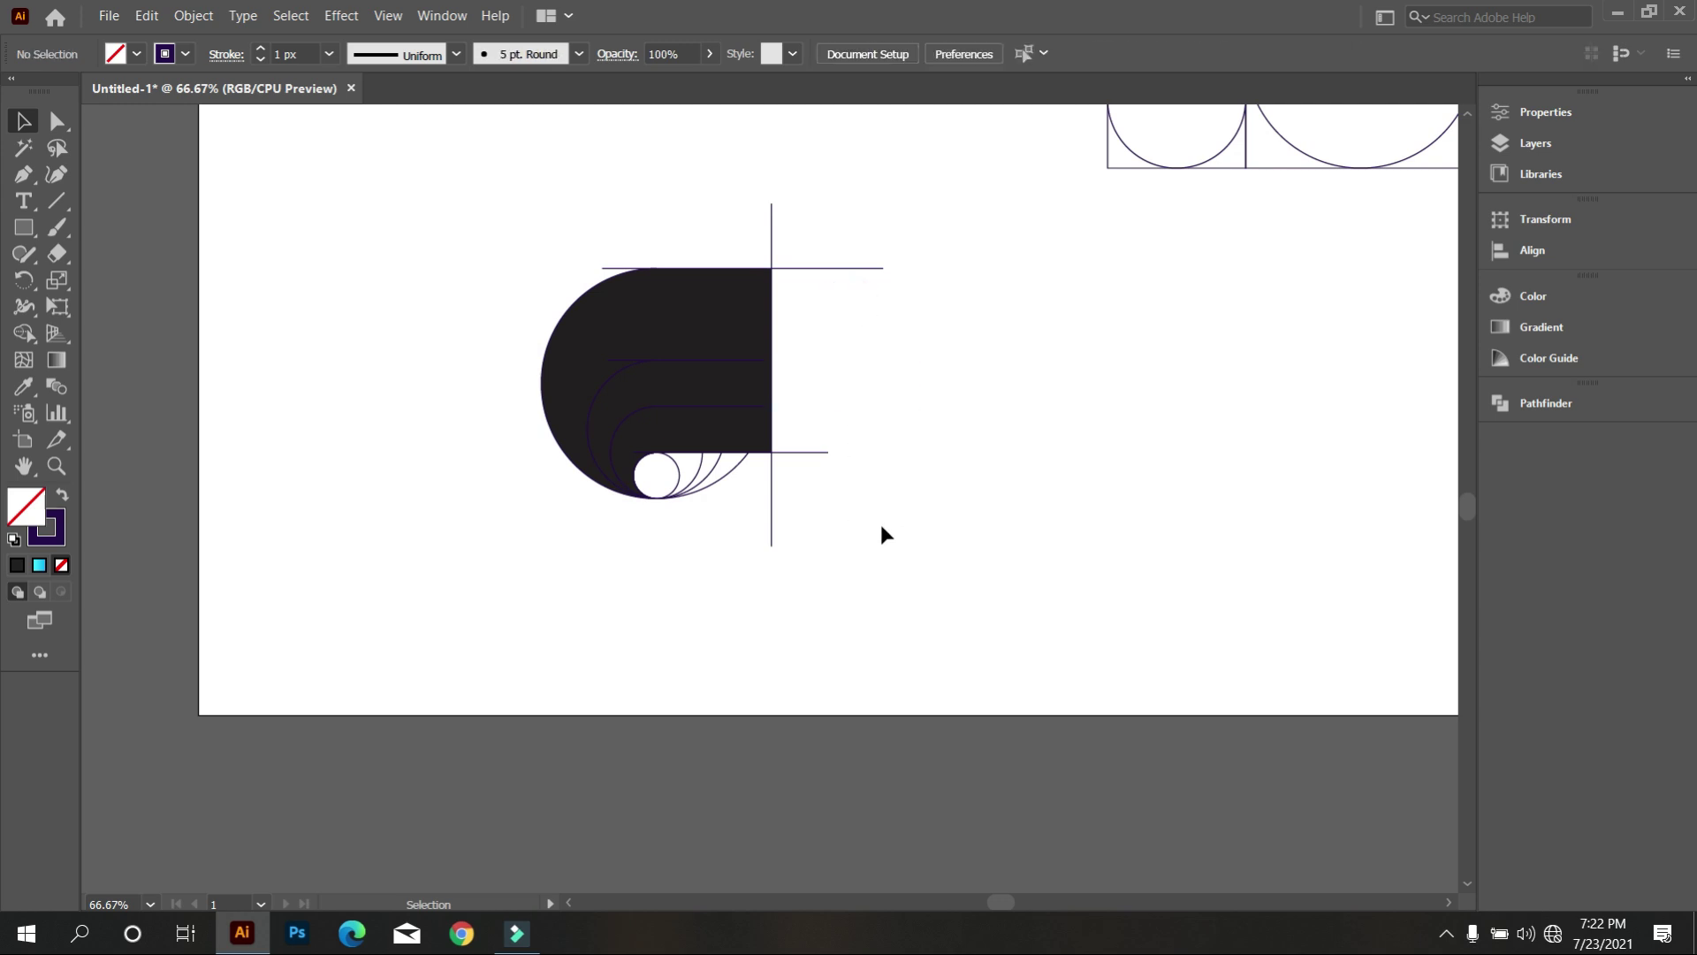
mouse_move(802, 364)
left_mouse_down()
mouse_move(868, 530)
mouse_move(762, 451)
mouse_move(723, 499)
left_mouse_up()
key("Delete")
Delete the leftover arcs, construction pieces and guide lines right of the shape
key("Delete")
left_click(692, 482)
key("Delete")
left_click_drag(837, 471, 812, 222)
key("Delete")
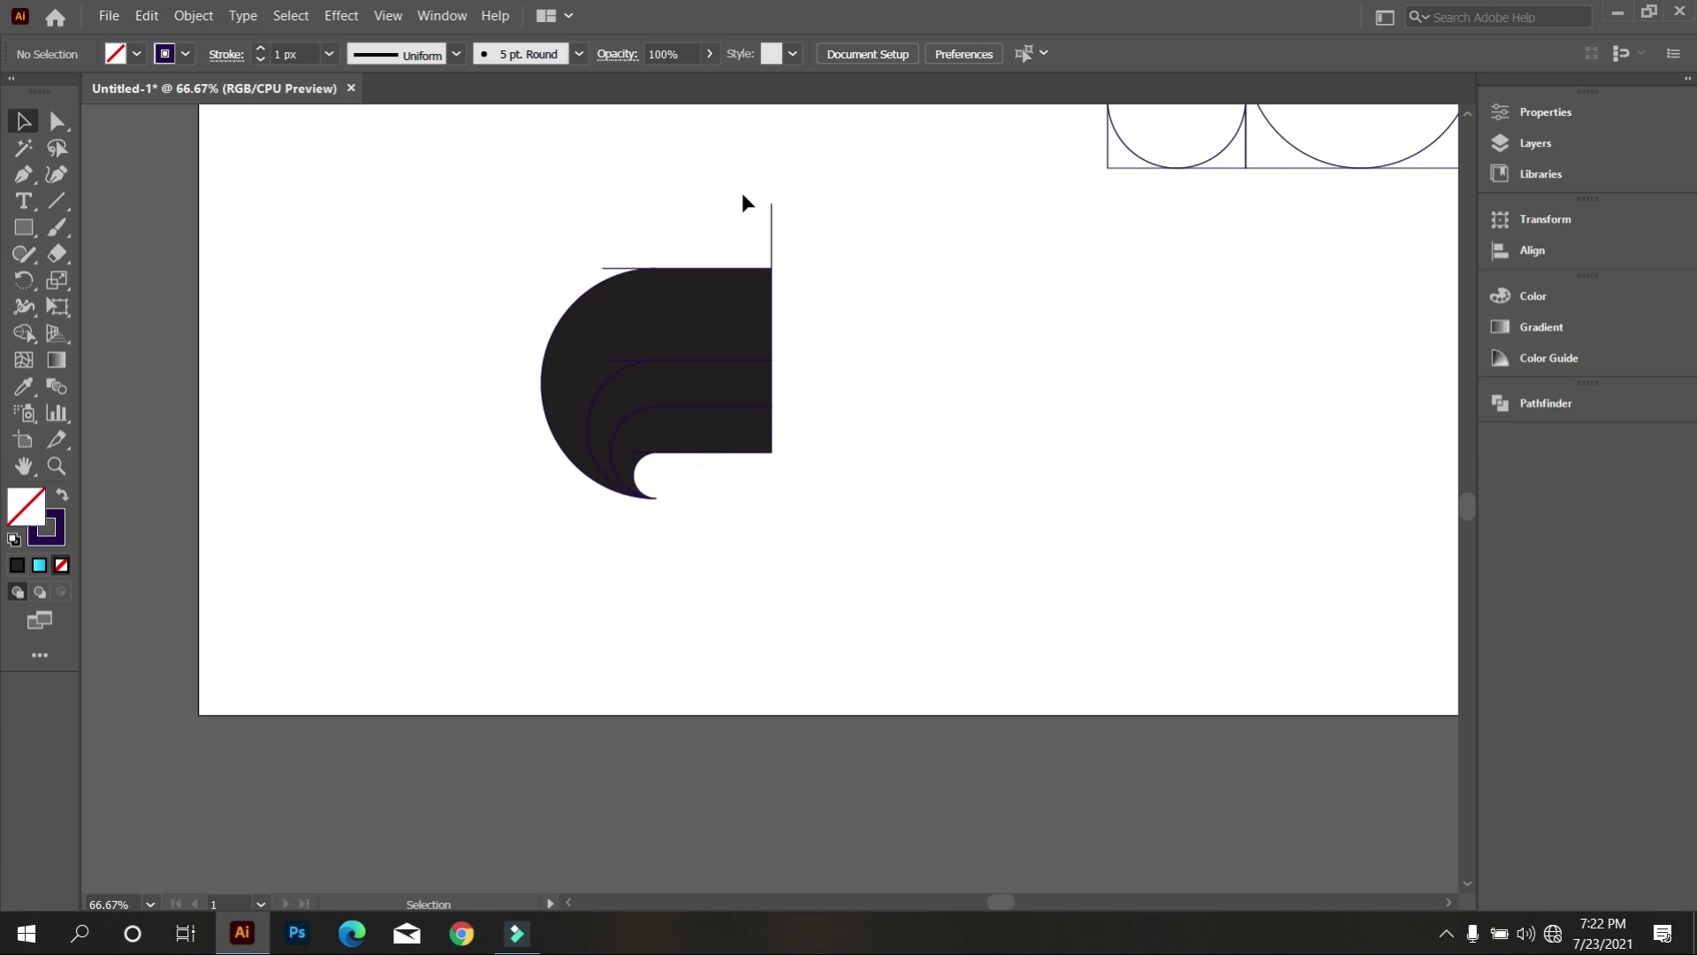
left_click(751, 195)
key("Delete")
scroll(729, 479, "up", 1)
scroll(728, 478, "up", 1)
scroll(763, 457, "up", 1)
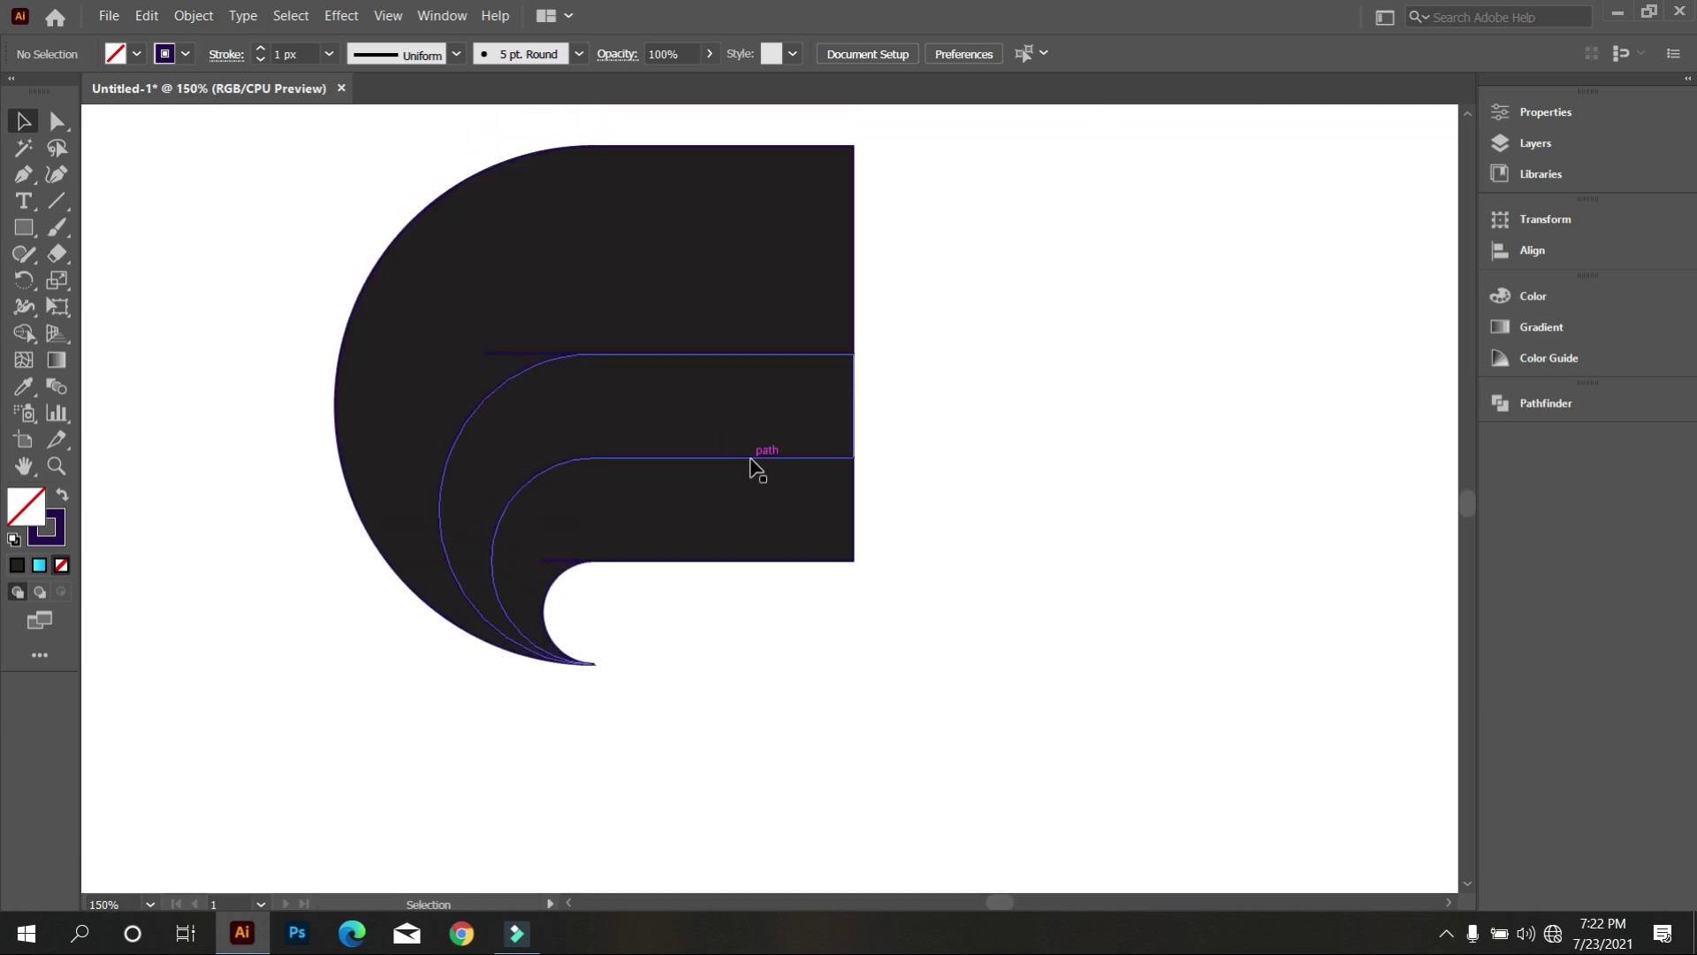
Select all the black logo paths and set their stroke to None
left_click(771, 507)
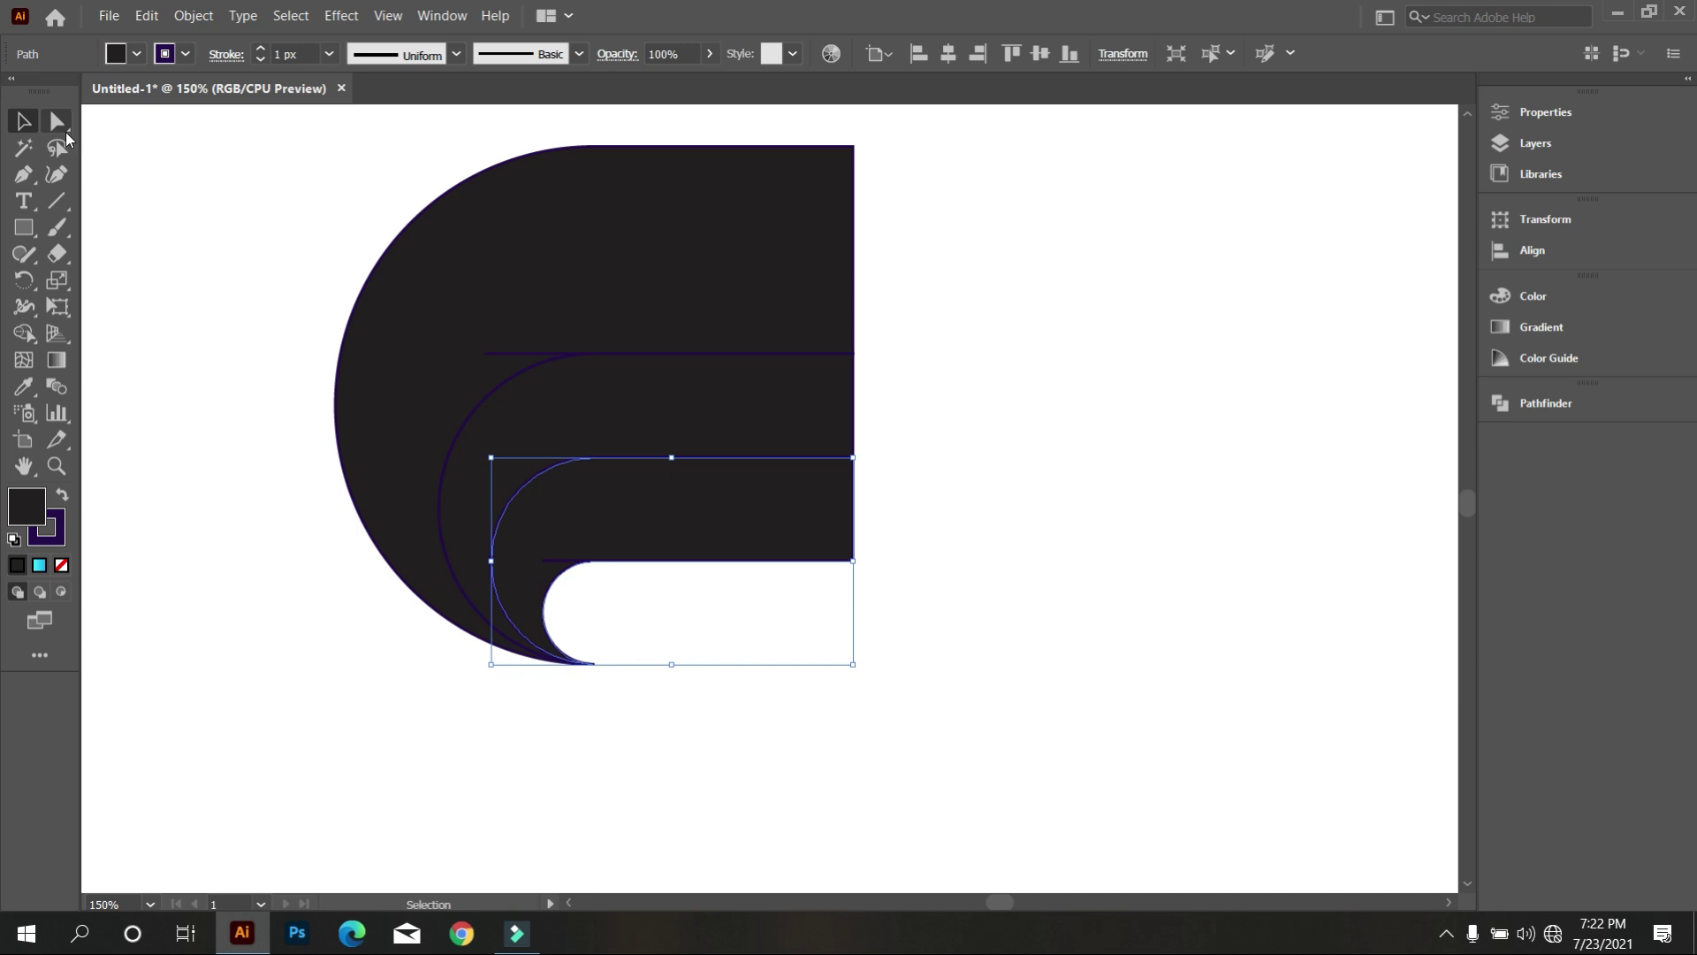
left_click_drag(236, 193, 831, 756)
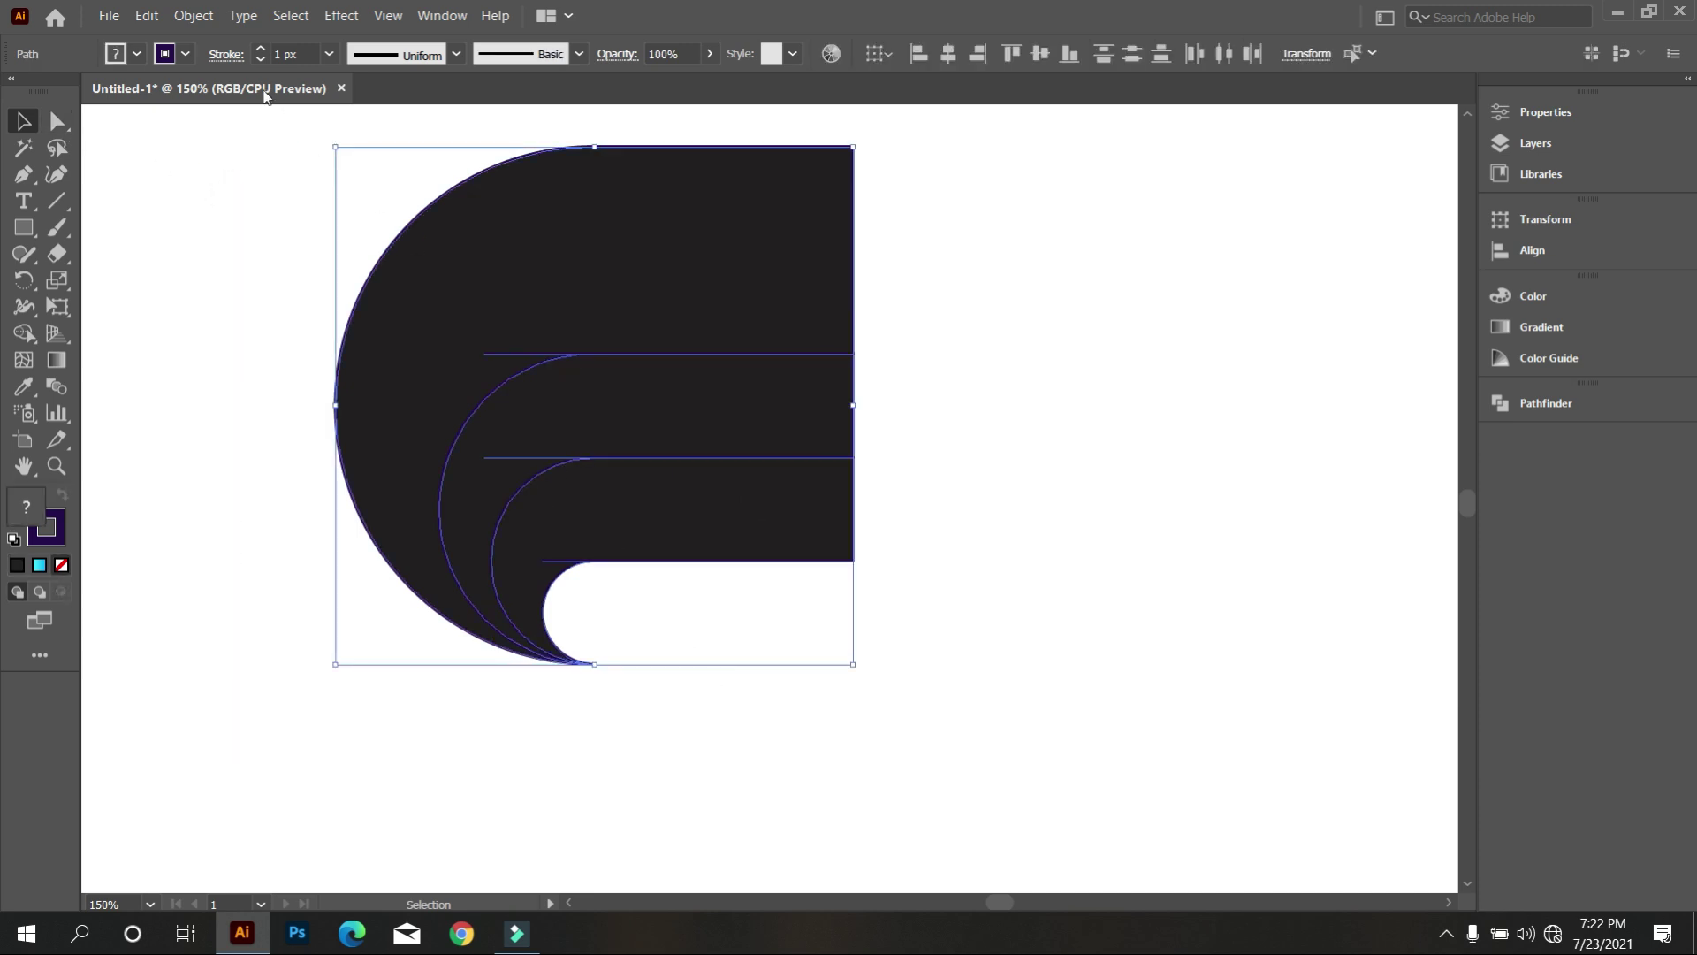
left_click(187, 55)
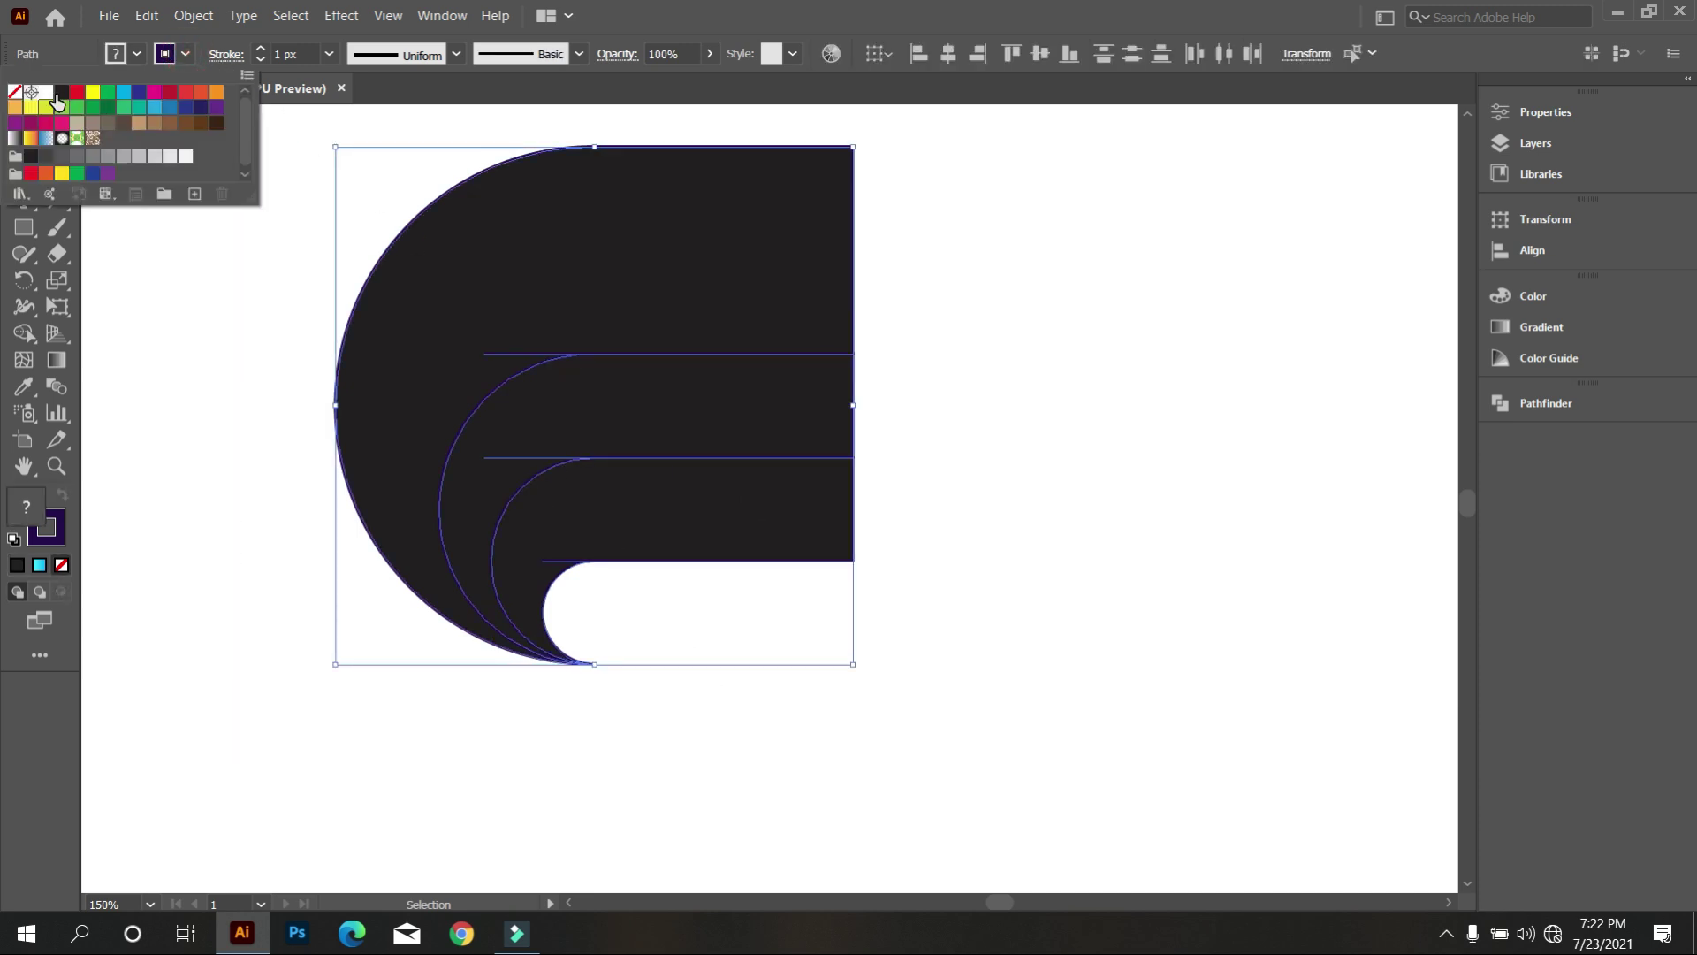
left_click(18, 96)
left_click(202, 371)
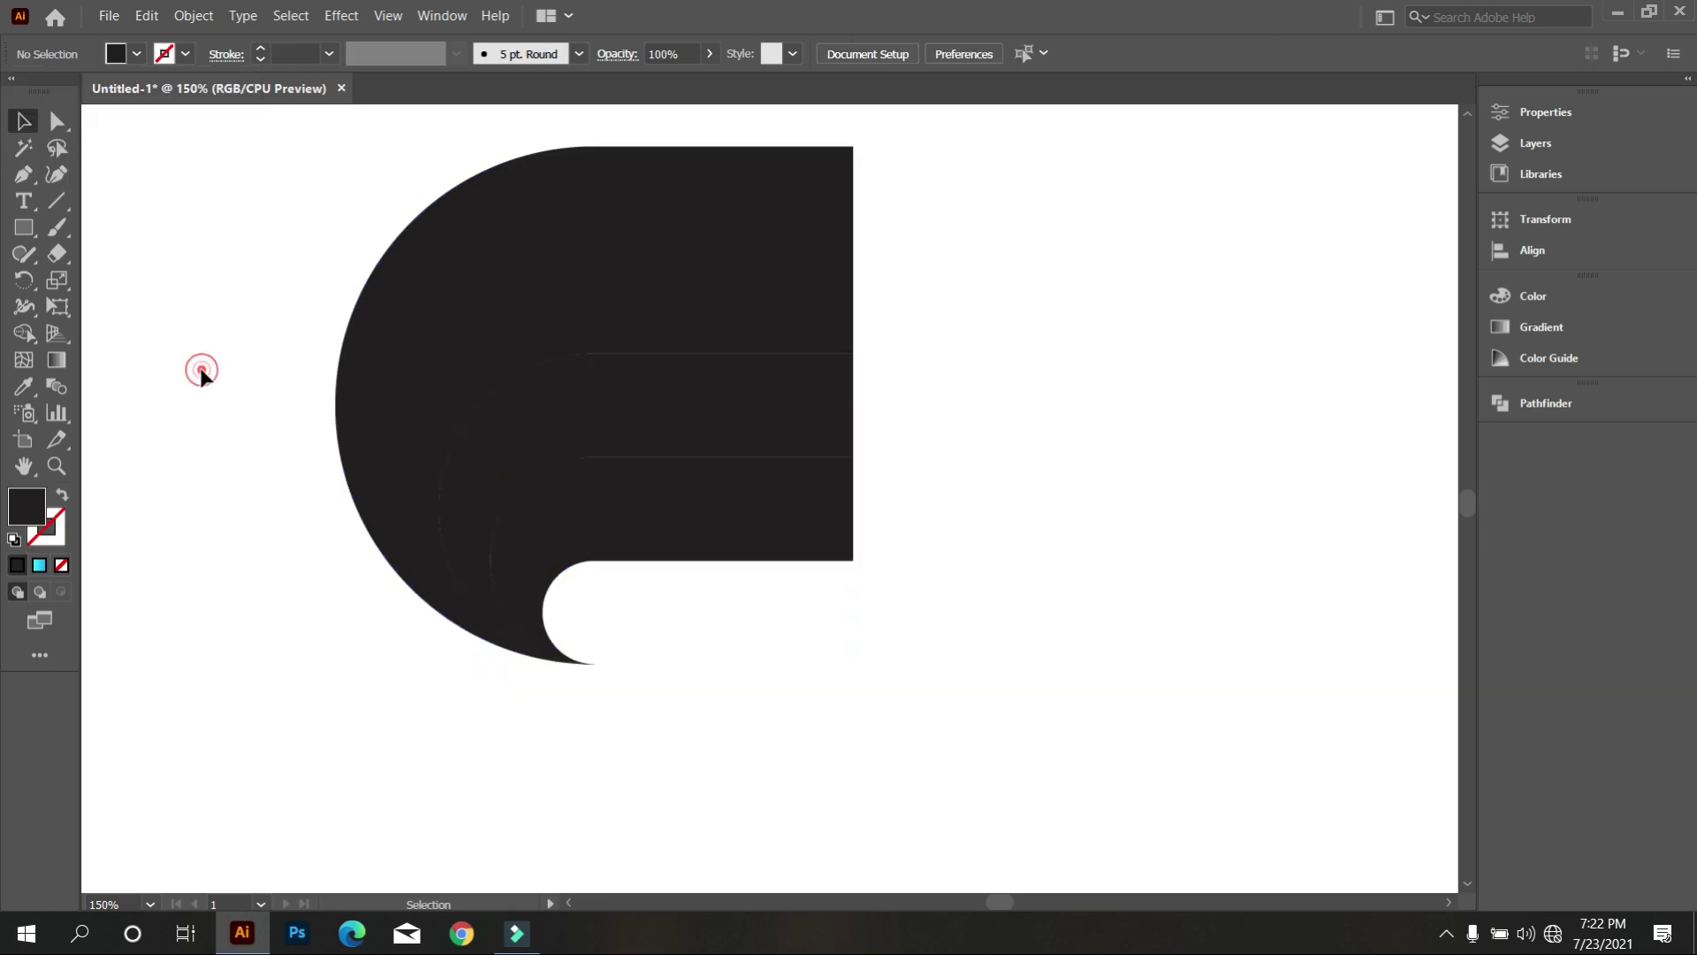
left_click(683, 236)
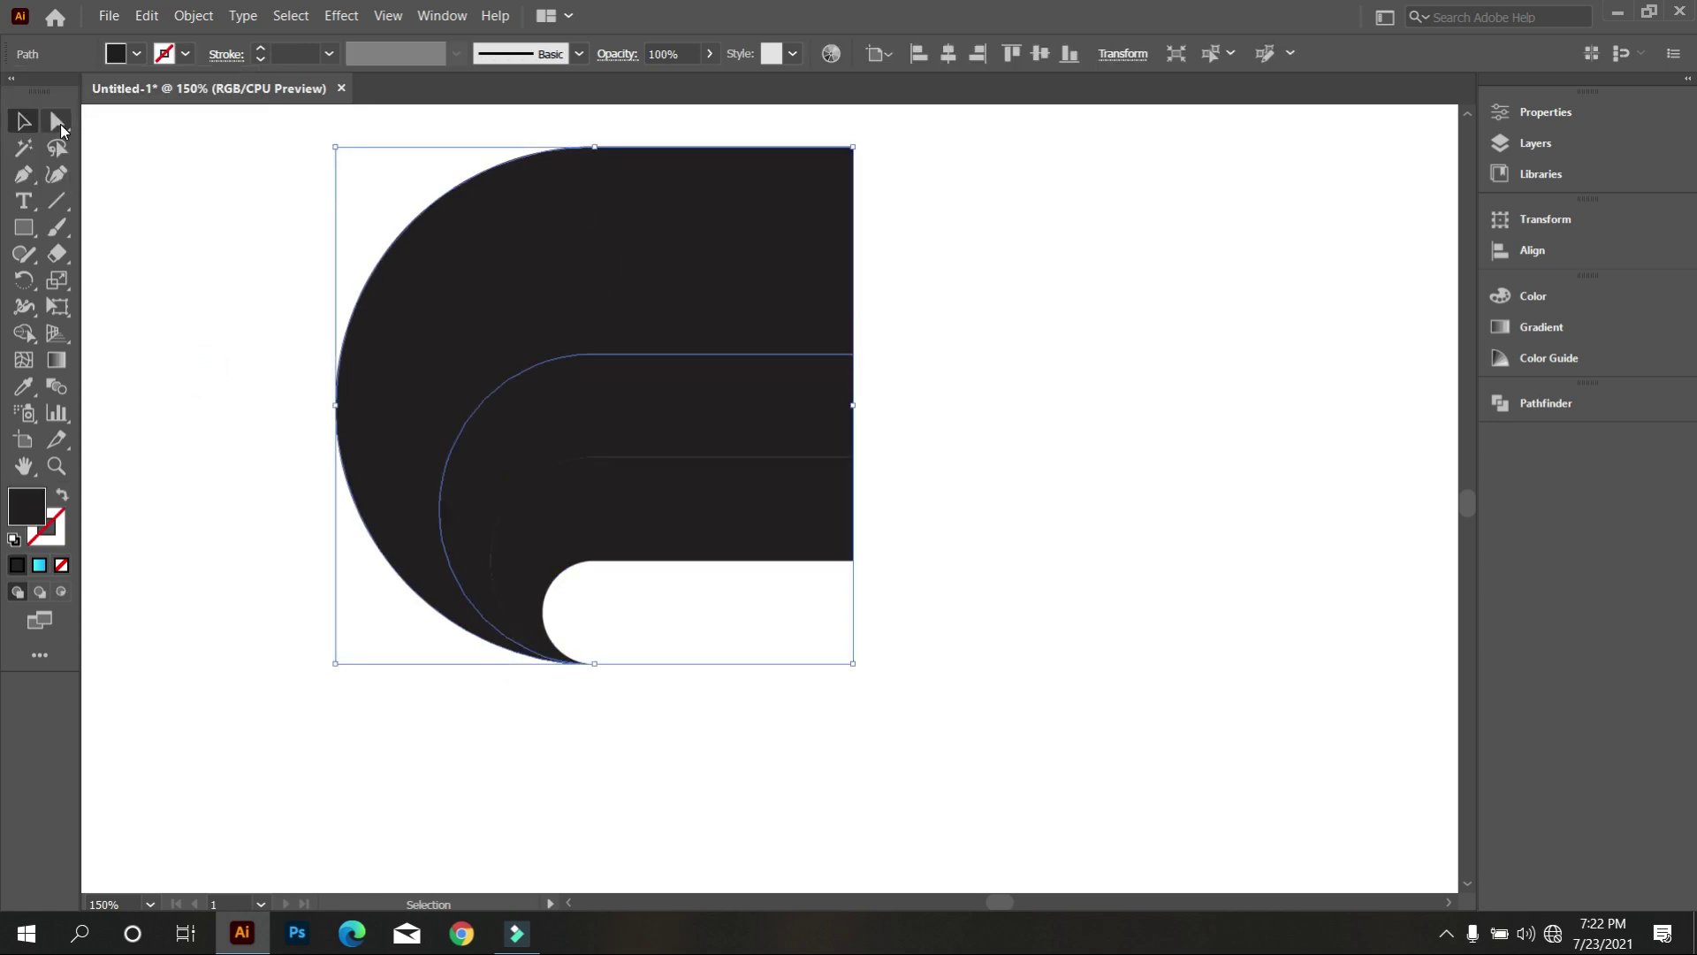
Drag the live-corner widget to fully round the right corners of the top, middle and bottom bands
left_click(57, 121)
left_click(852, 150, "shift")
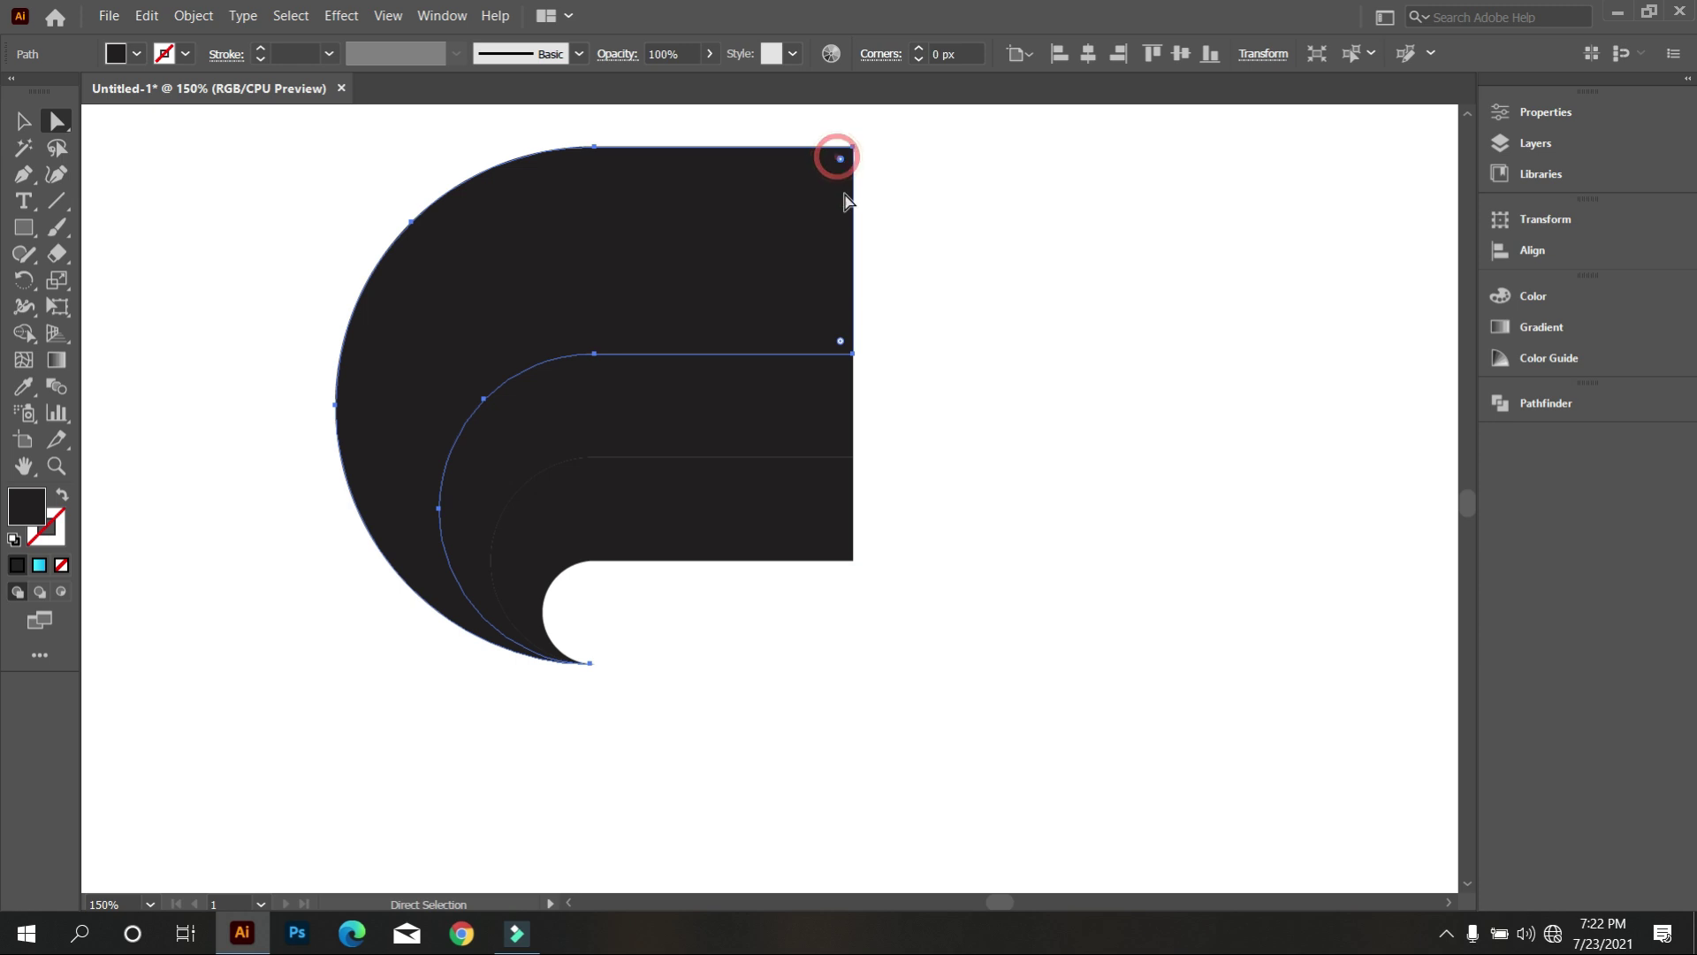
left_click_drag(845, 343, 743, 338)
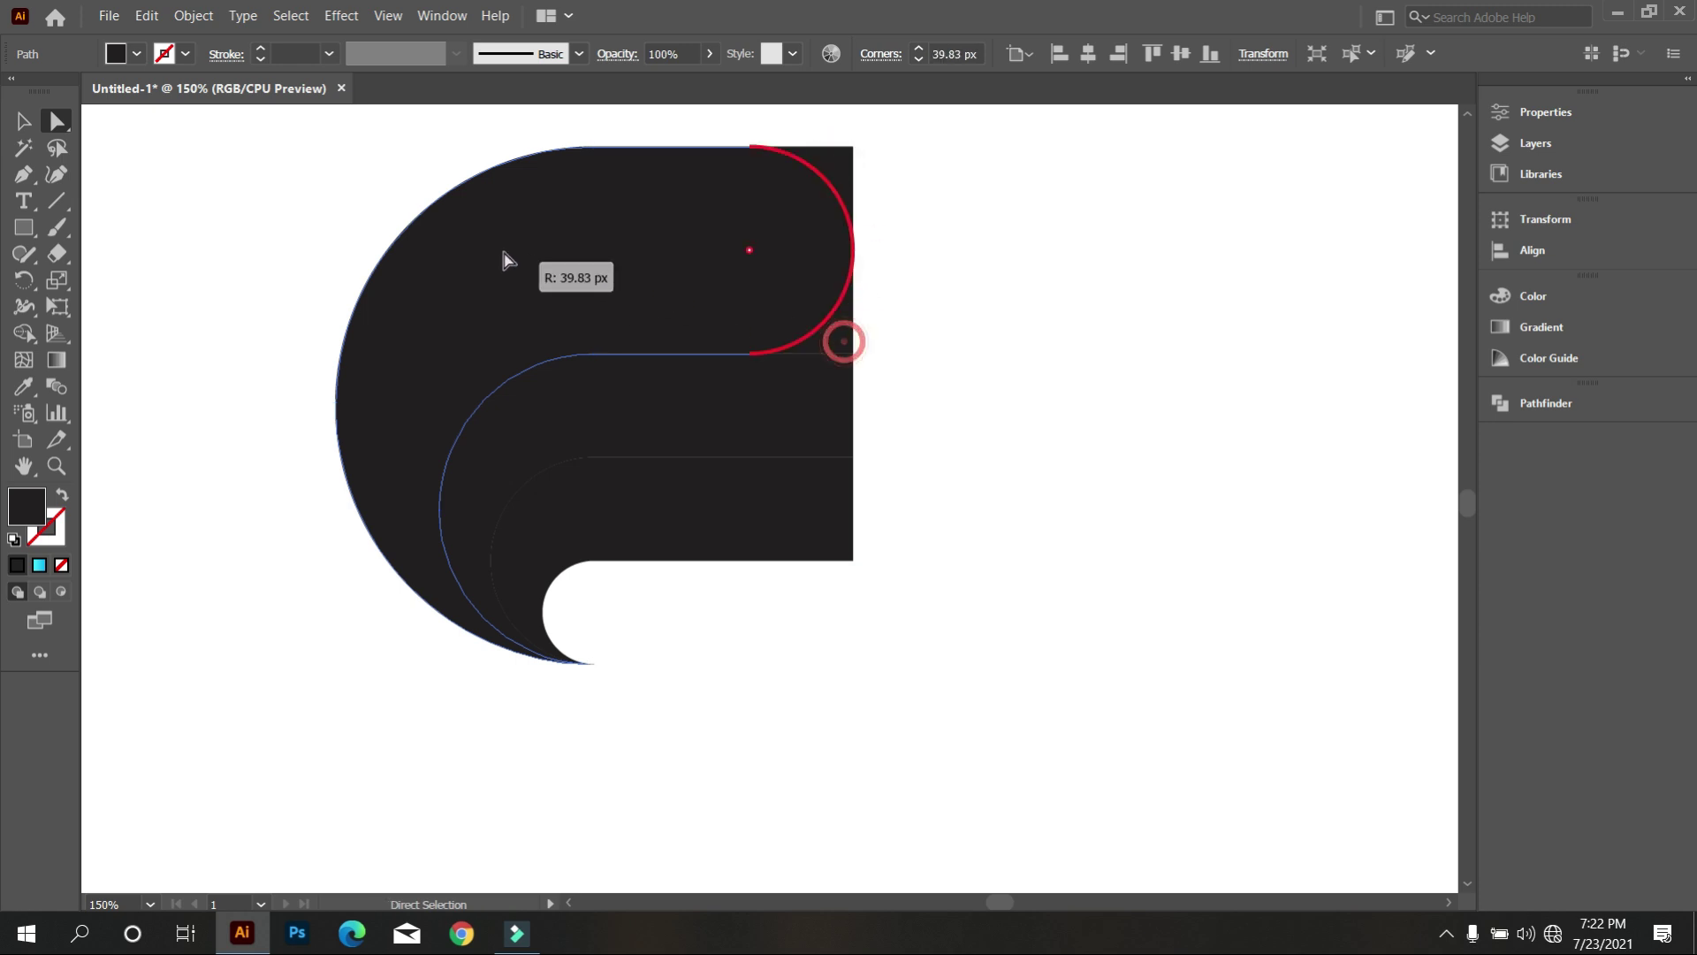
left_click(726, 433)
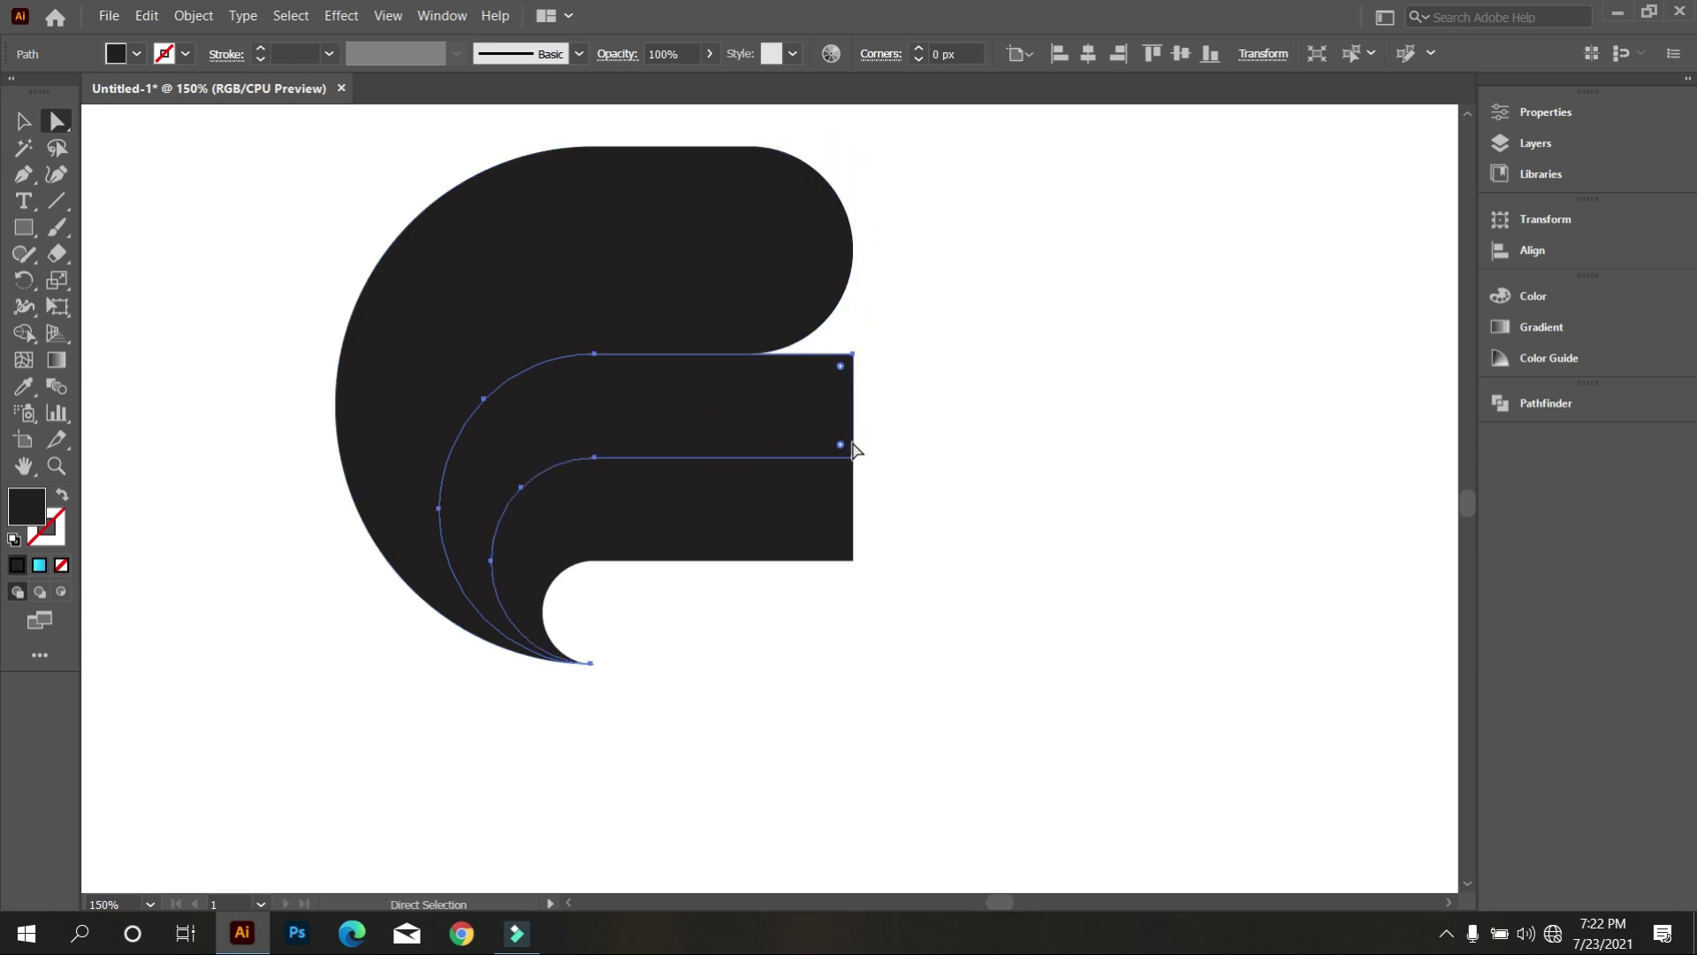
left_click_drag(845, 457, 651, 412)
left_click(743, 513)
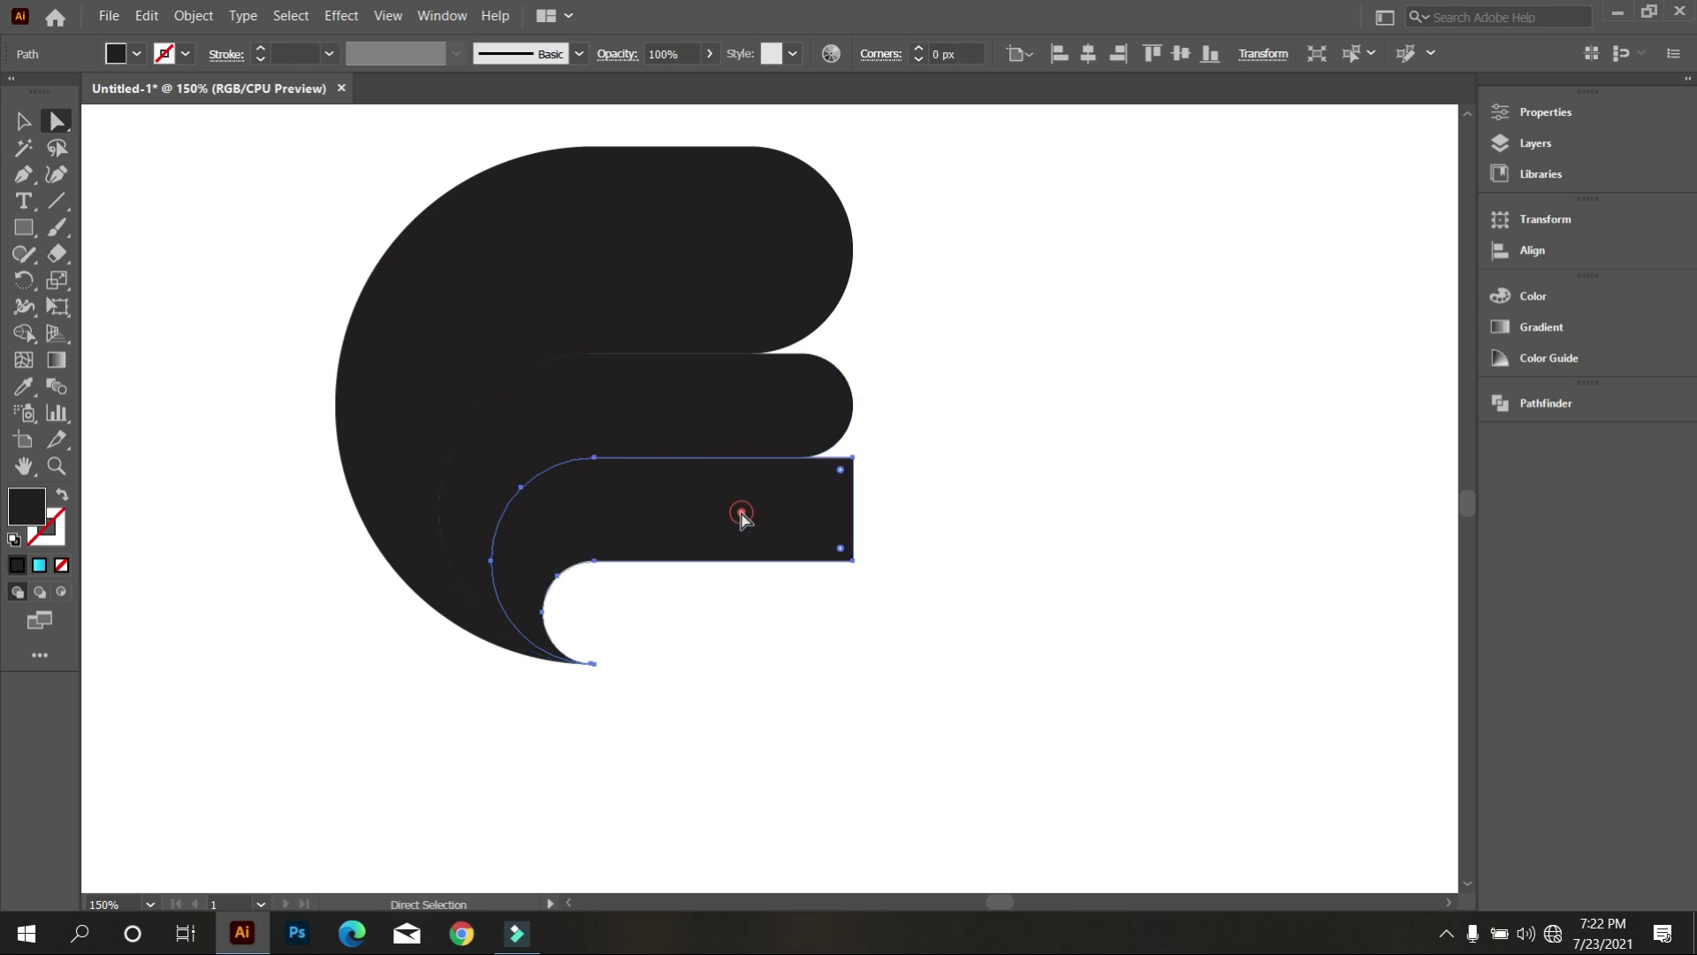
left_click_drag(845, 480, 624, 490)
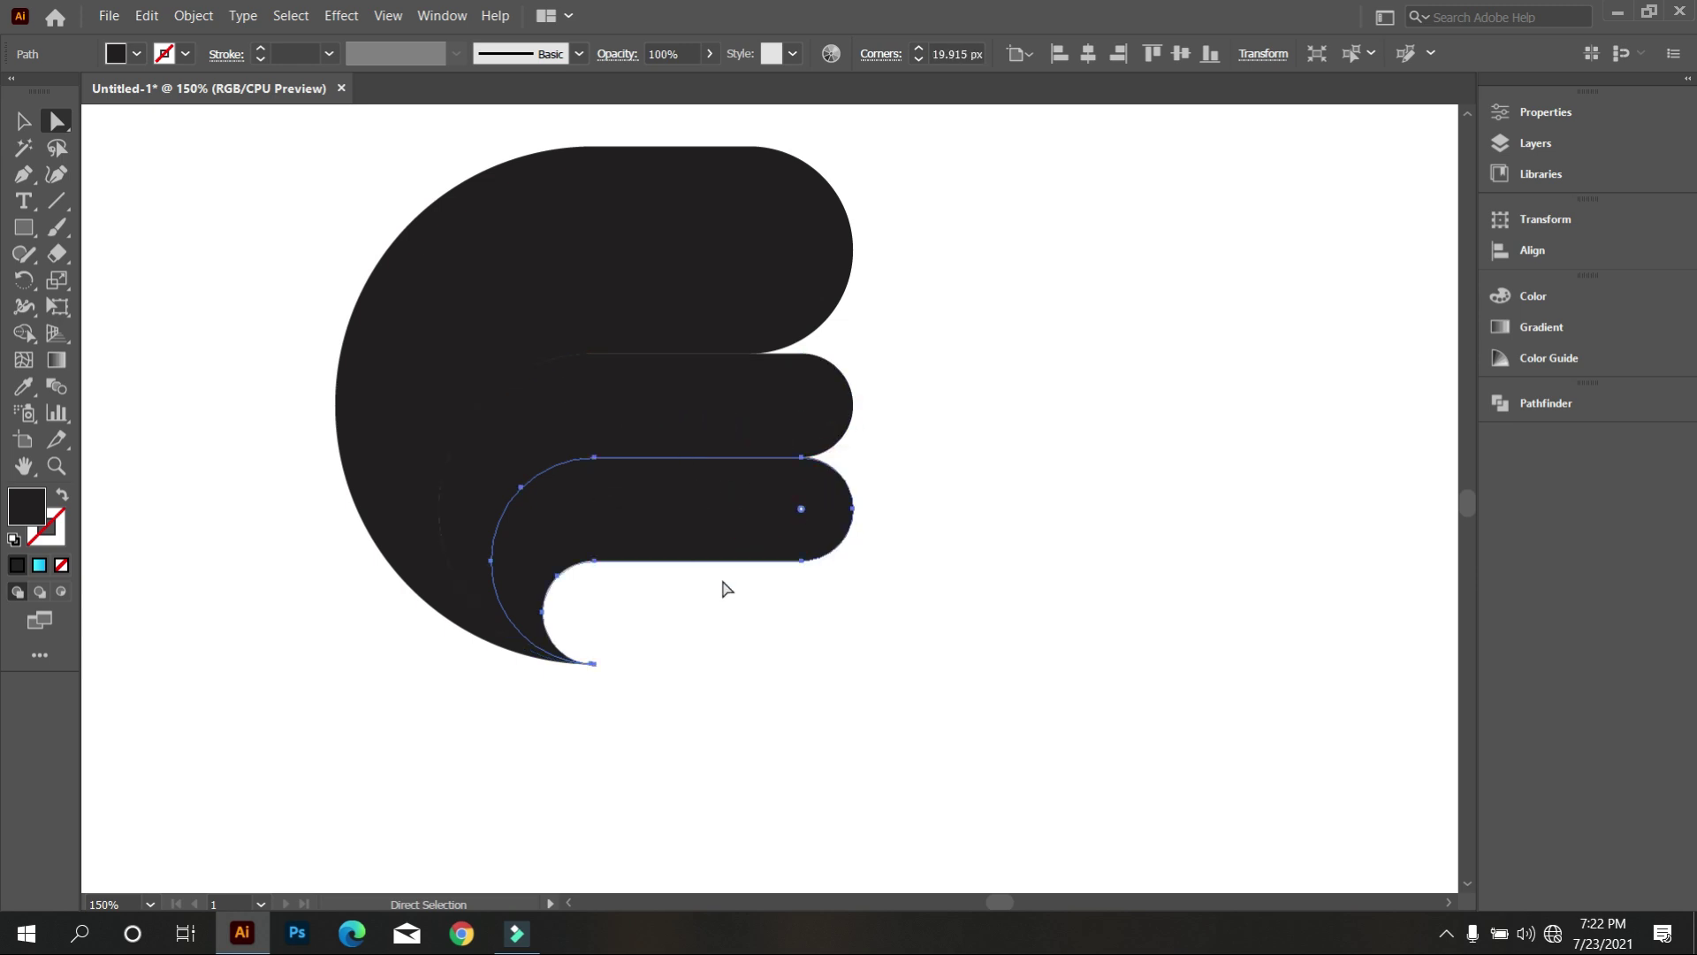
left_click(26, 122)
left_click(125, 410)
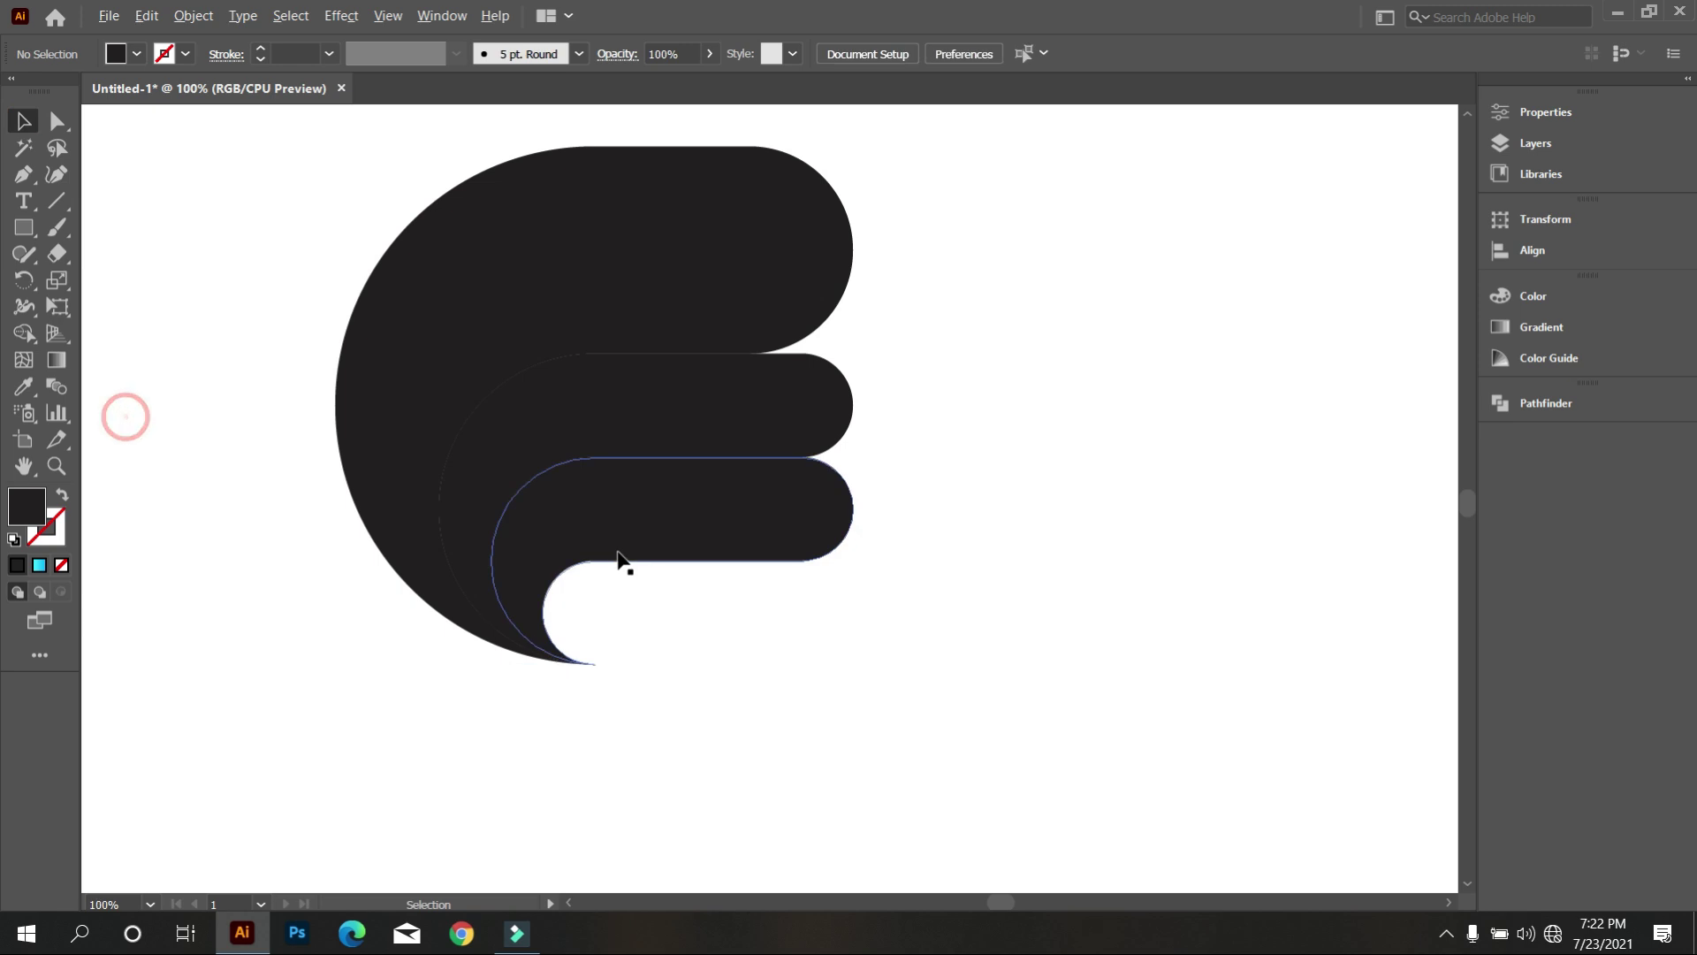
scroll(737, 608, "down", 3)
scroll(564, 482, "up", 1)
left_click_drag(463, 333, 715, 664)
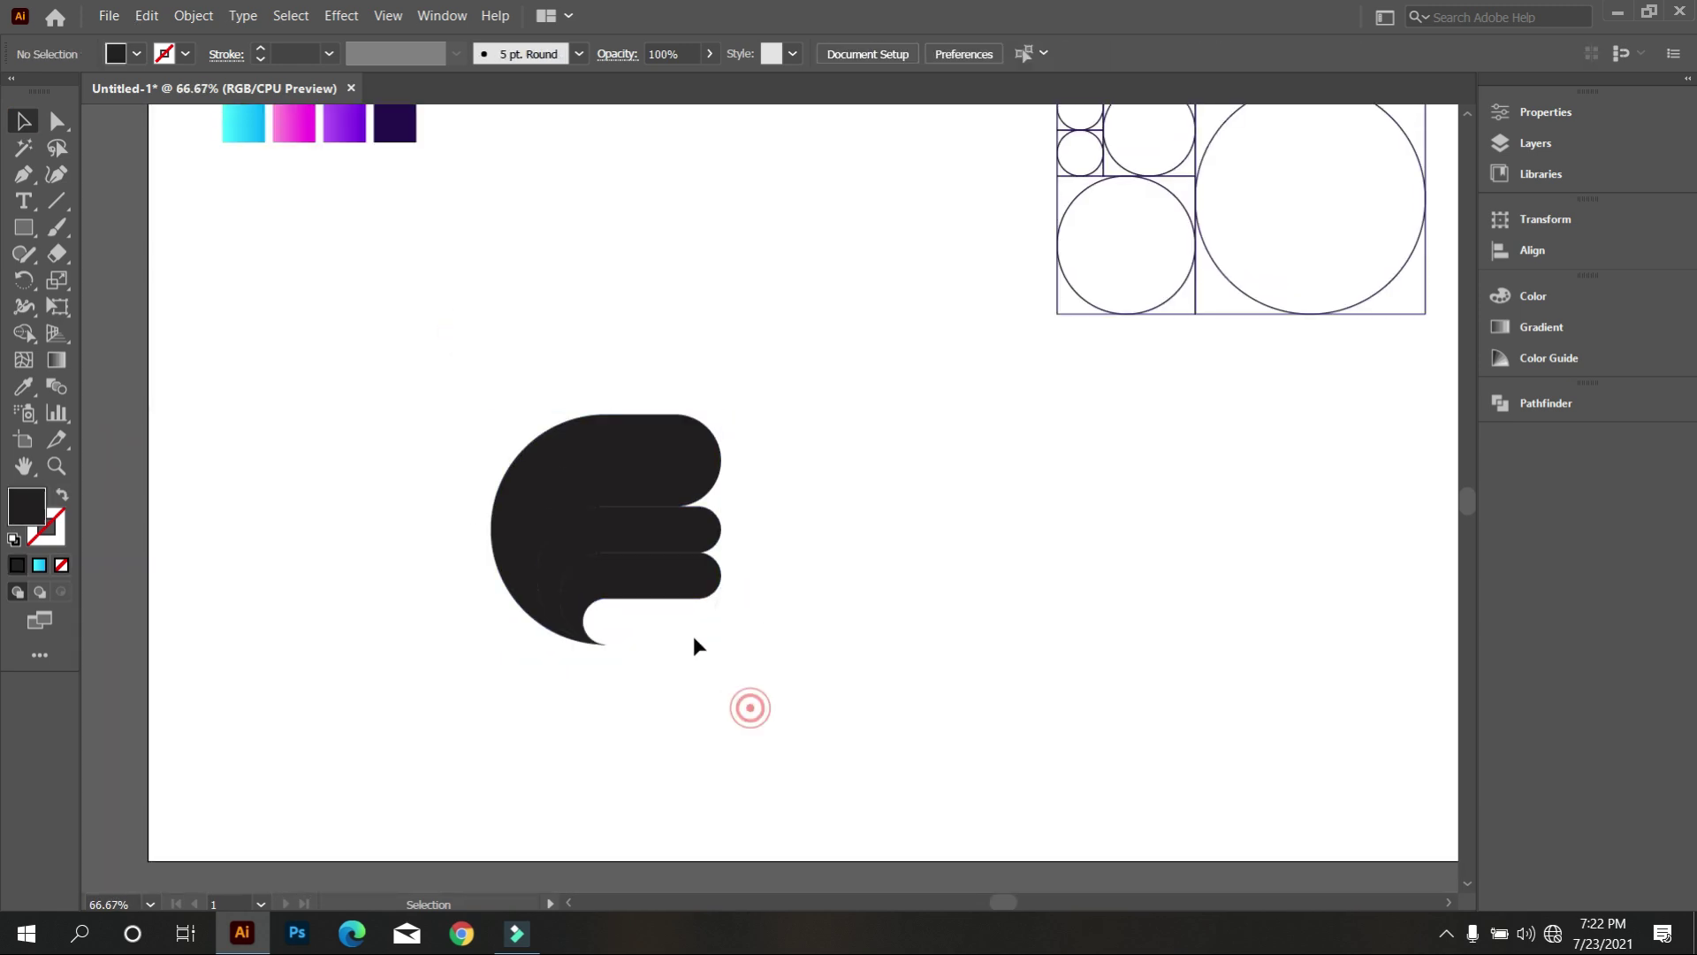
scroll(645, 481, "up", 1)
Move the black logo shape up and to the left
left_click(454, 417)
left_click(625, 575)
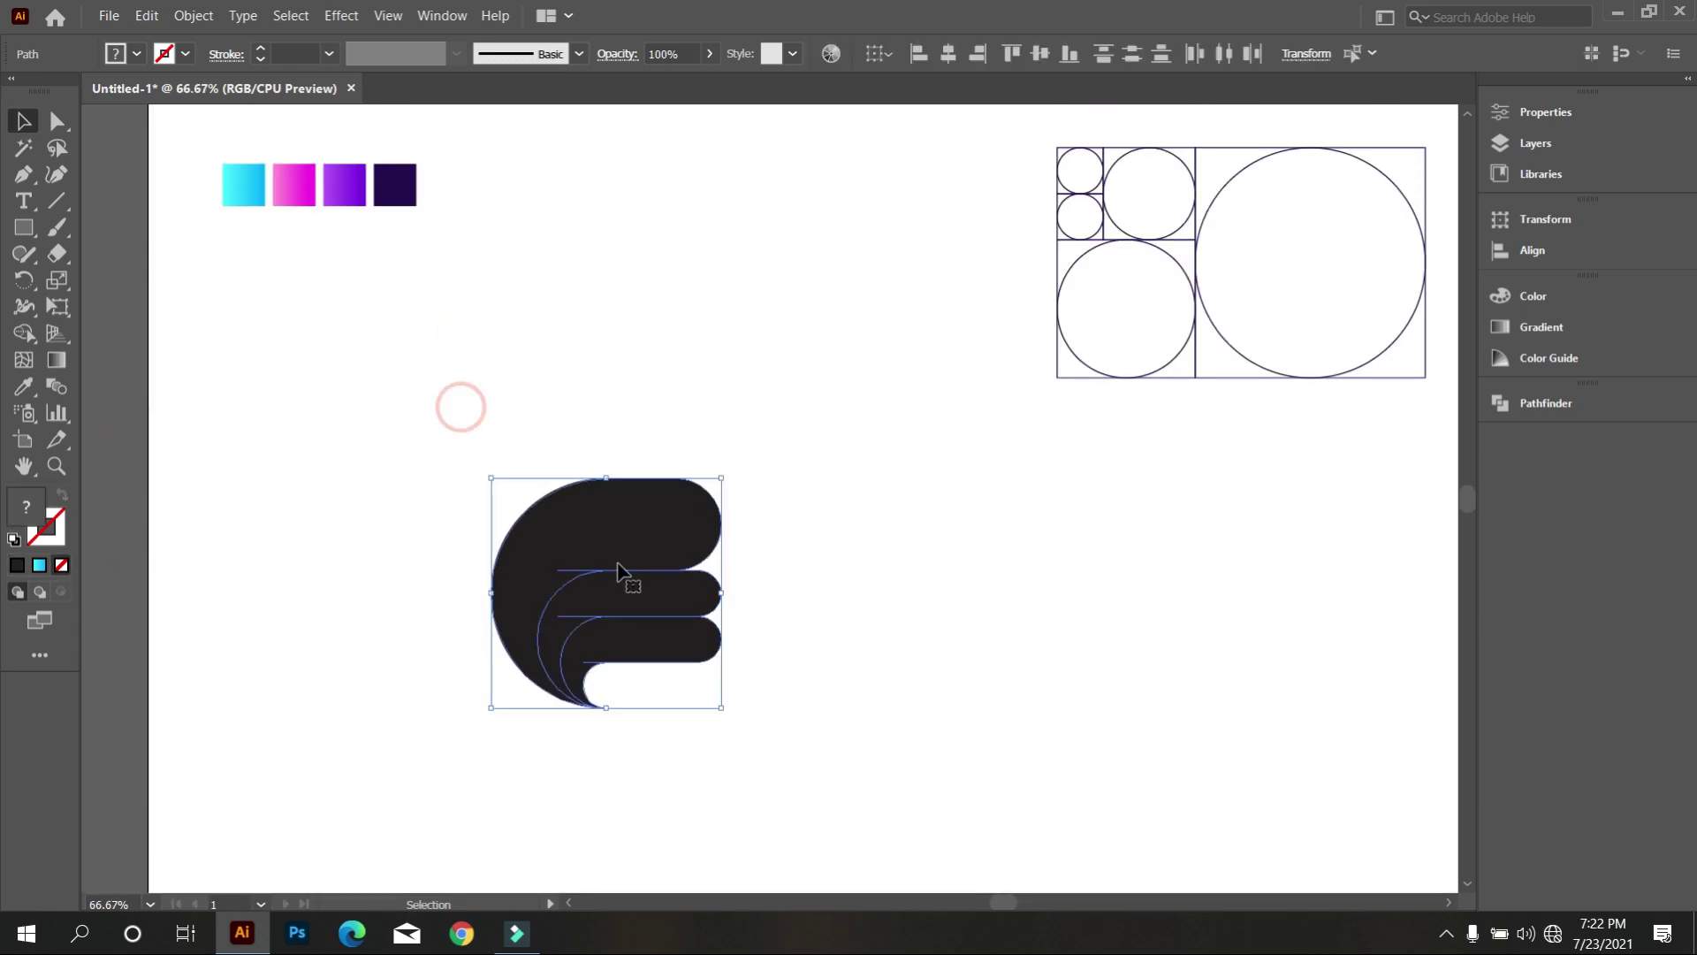
left_click_drag(625, 575, 372, 375)
scroll(371, 374, "up", 1)
scroll(345, 372, "up", 2)
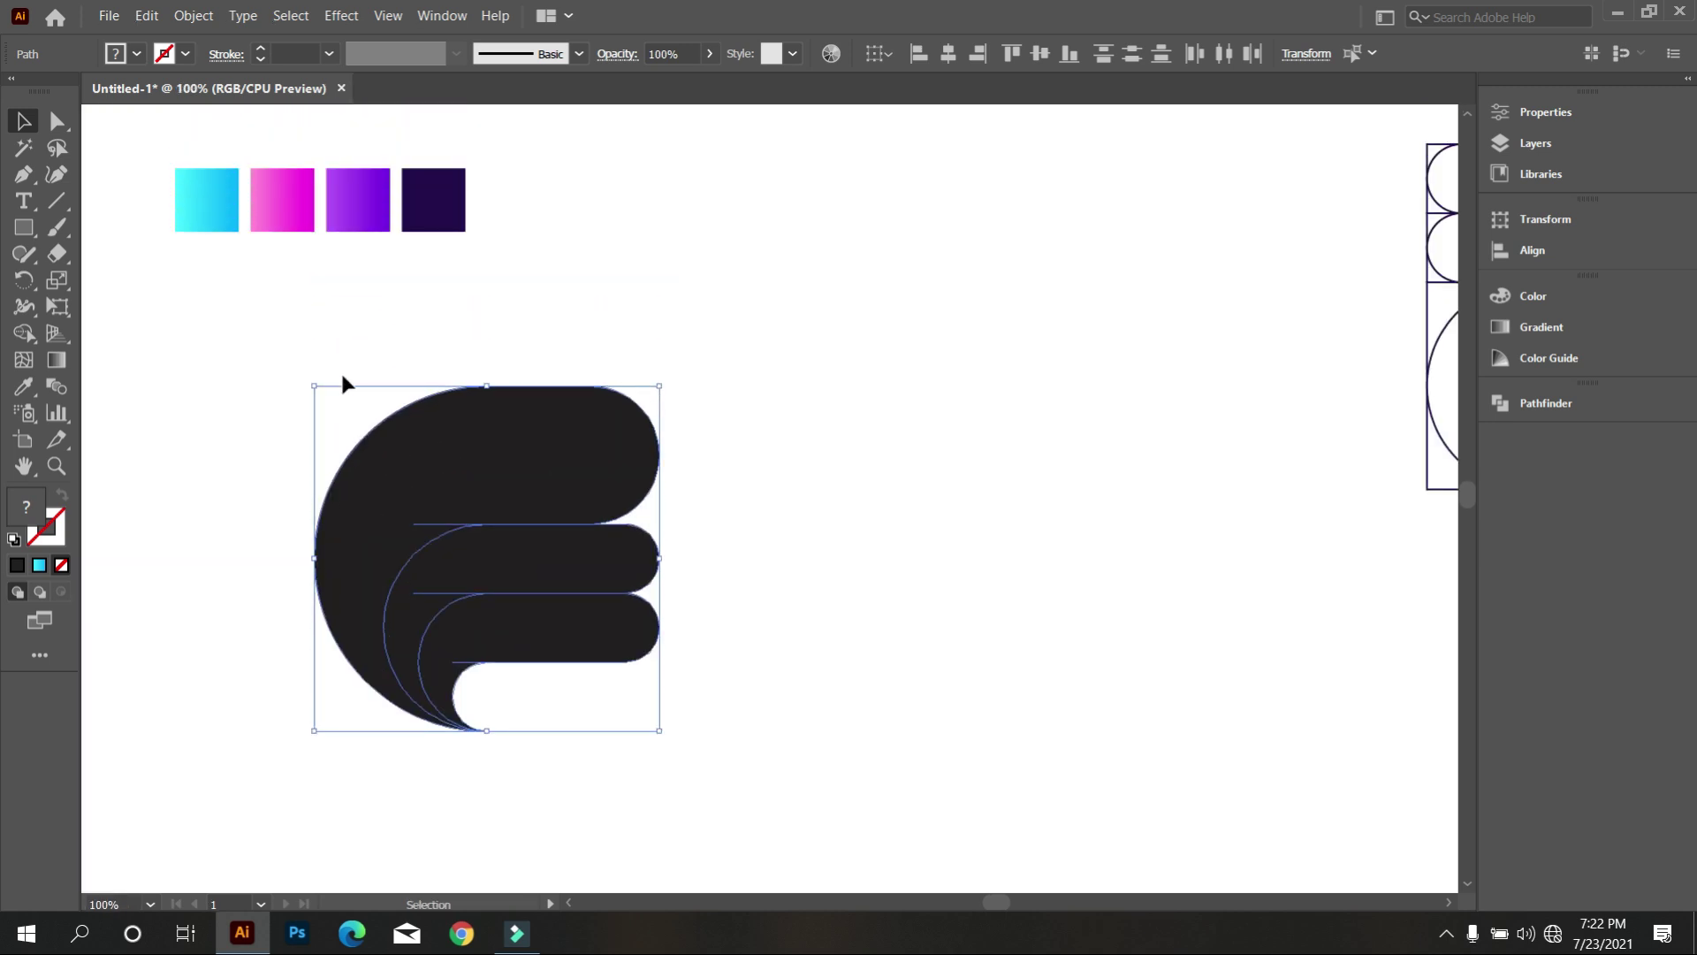
Eyedropper the cyan, magenta and purple gradients onto the outer, middle and bottom shapes
left_click(243, 364)
left_click(470, 465)
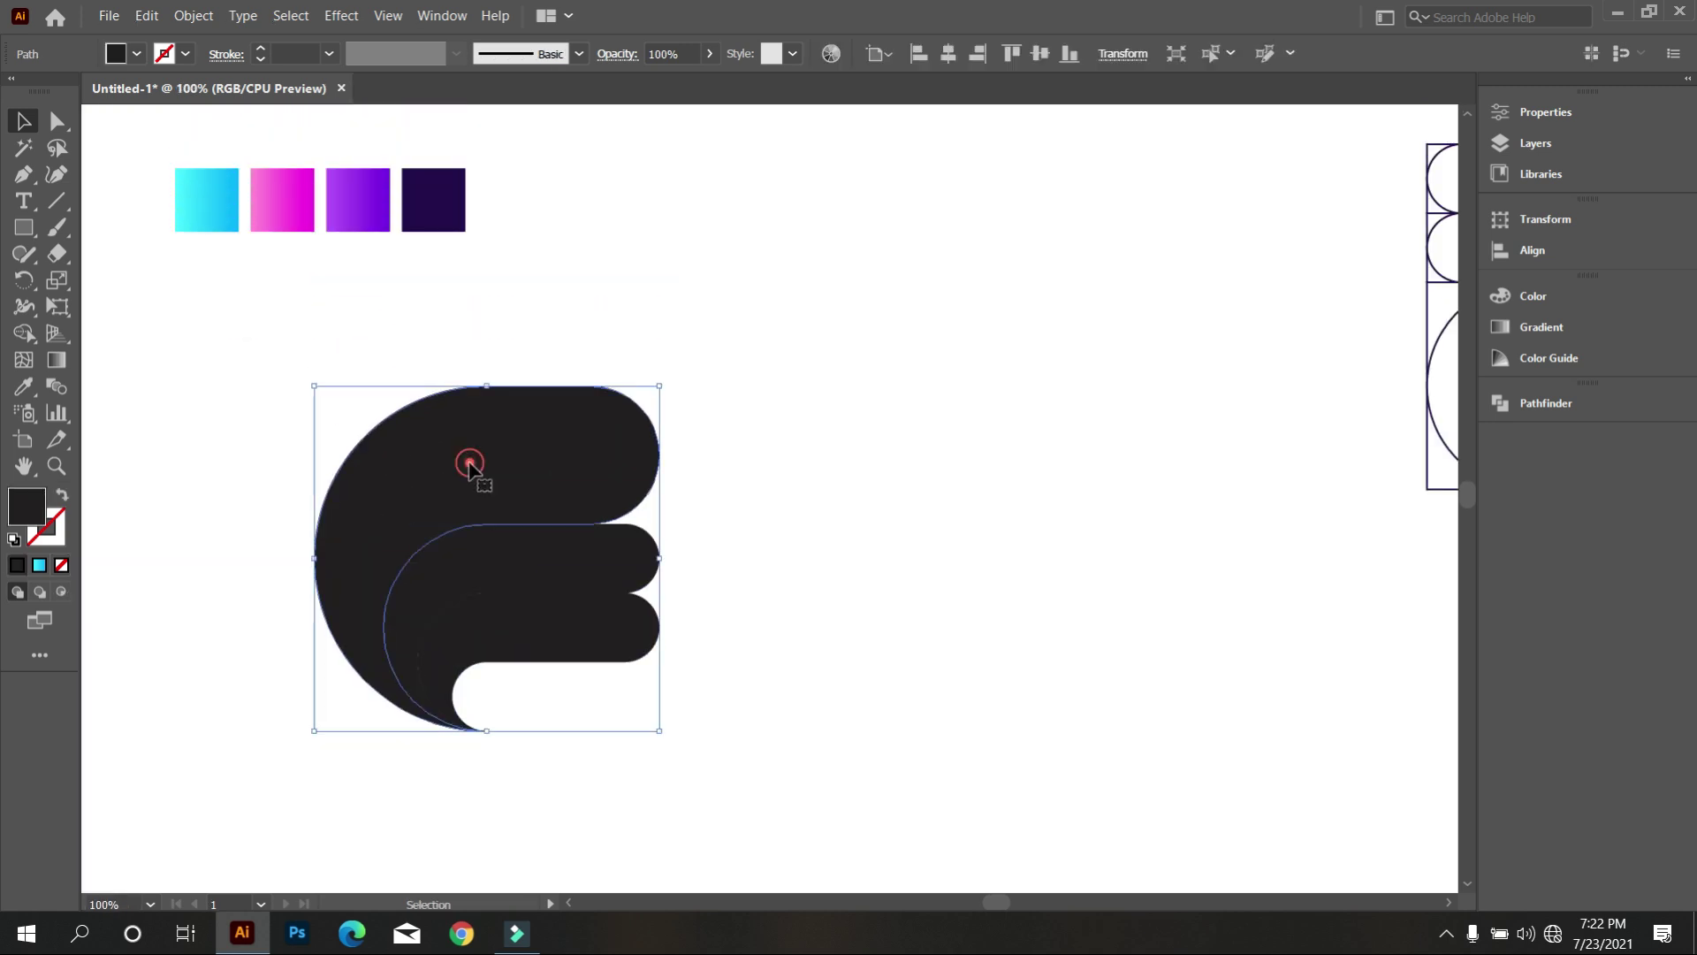
left_click(22, 391)
left_click(205, 200)
left_click(517, 530)
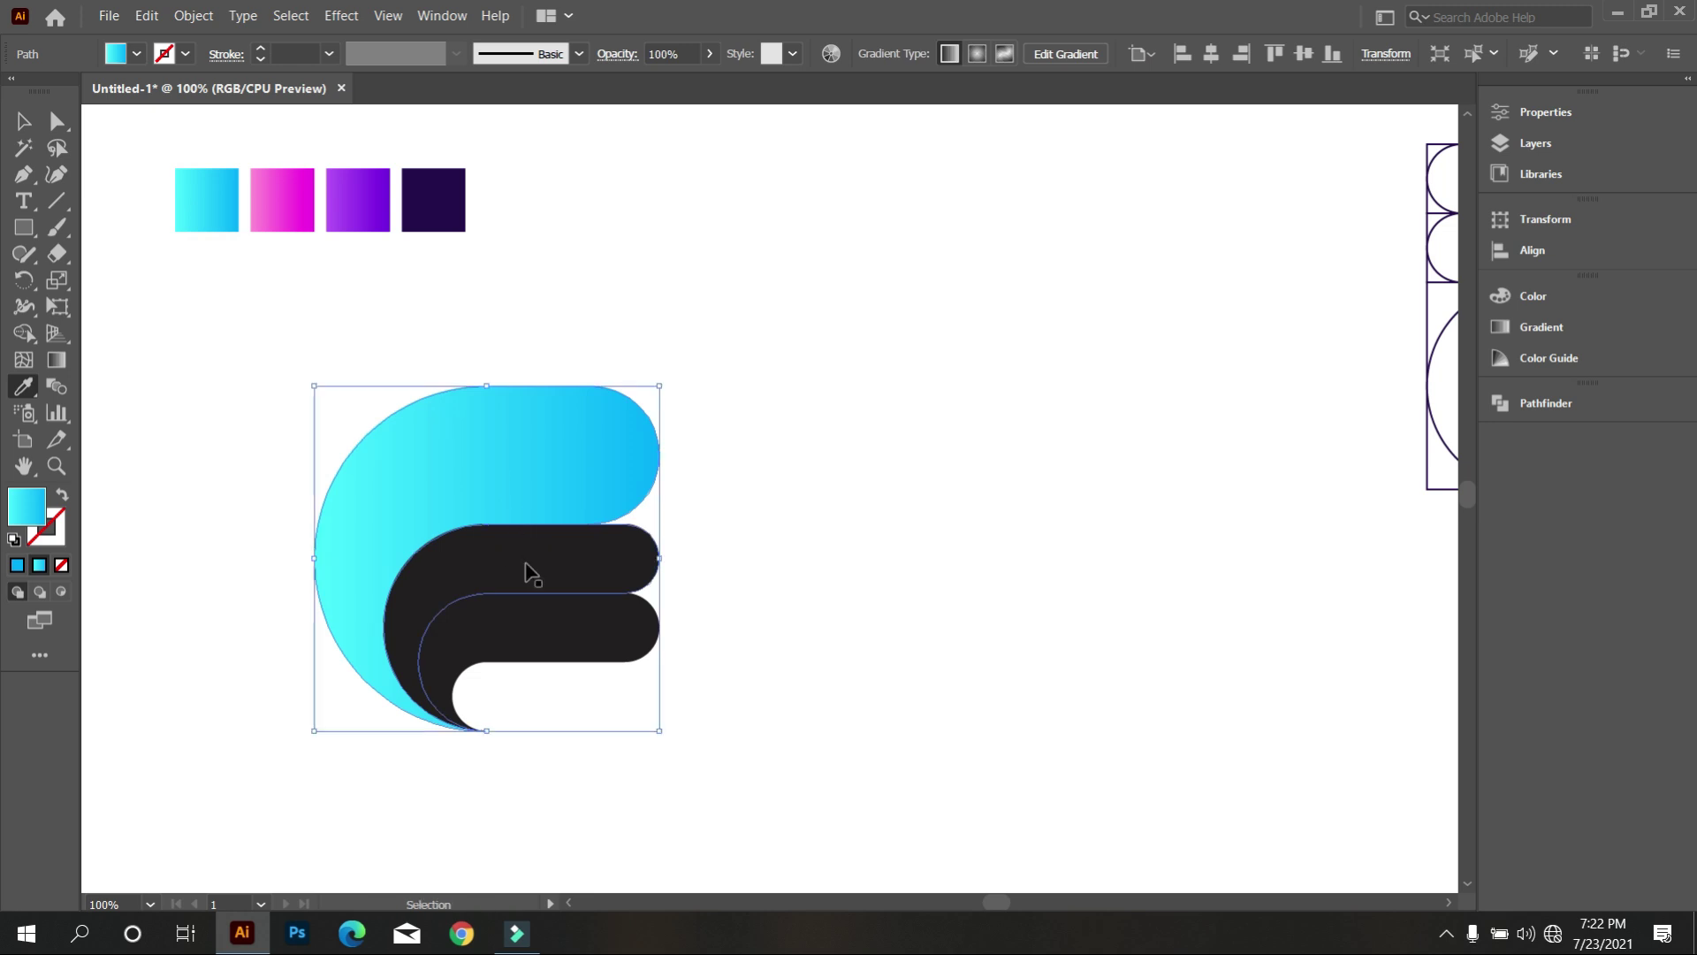
left_click(531, 558, "ctrl")
left_click(283, 202)
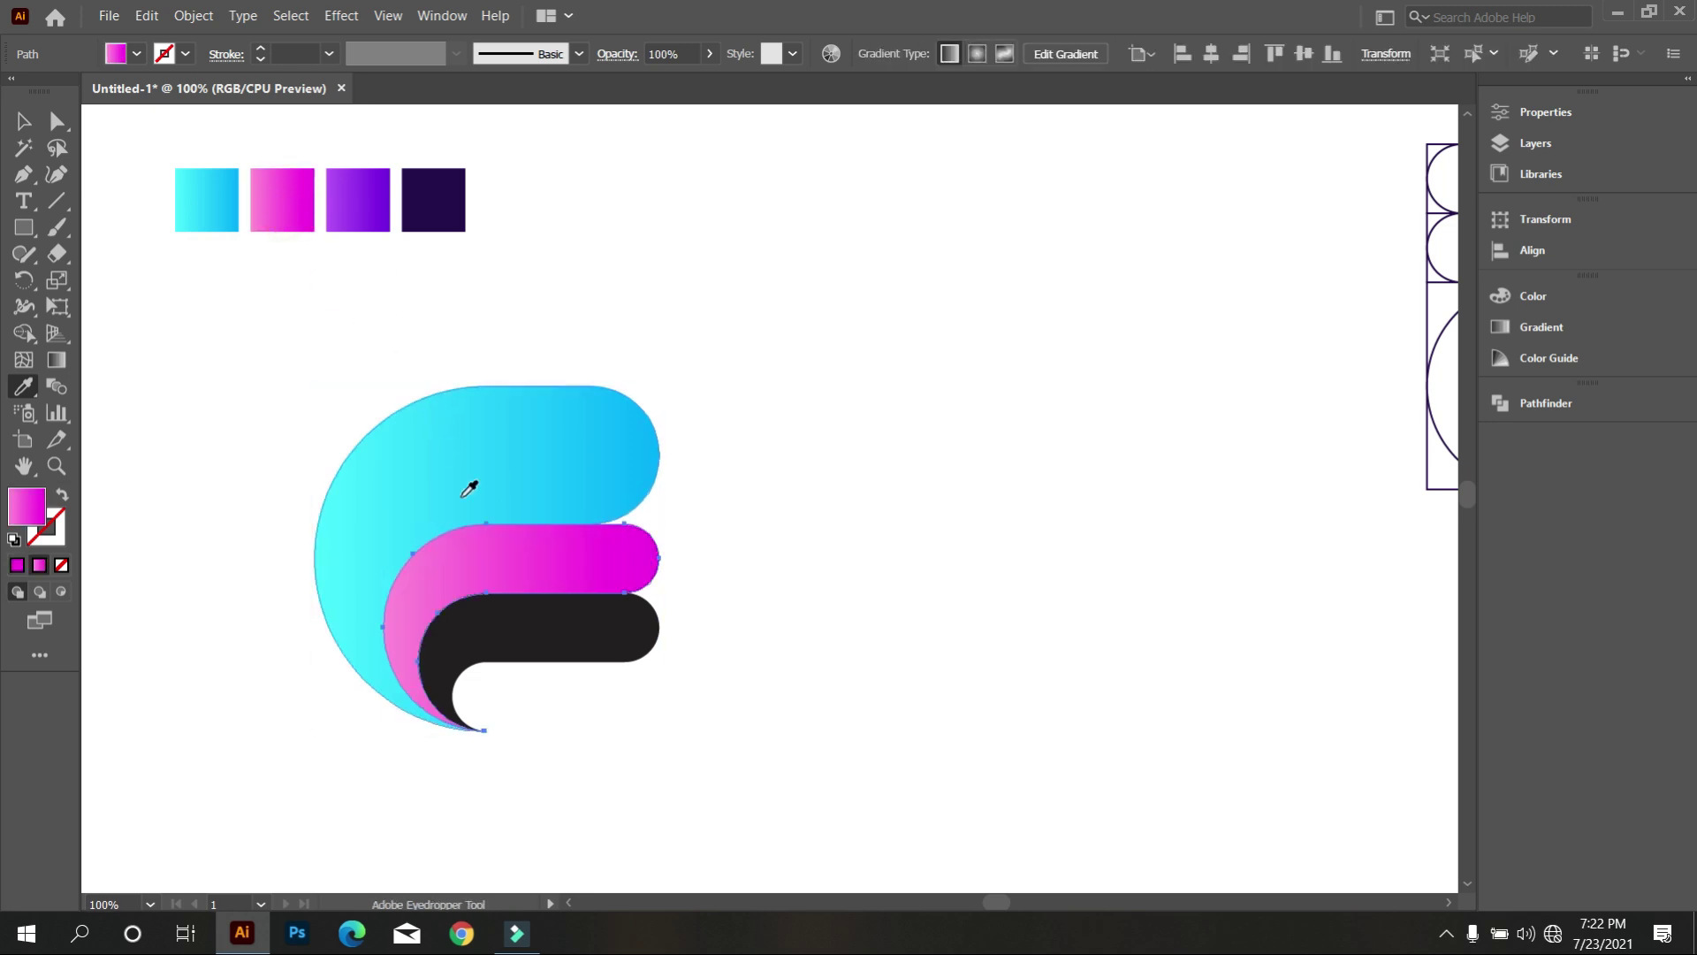
left_click(530, 630, "ctrl")
left_click(370, 198)
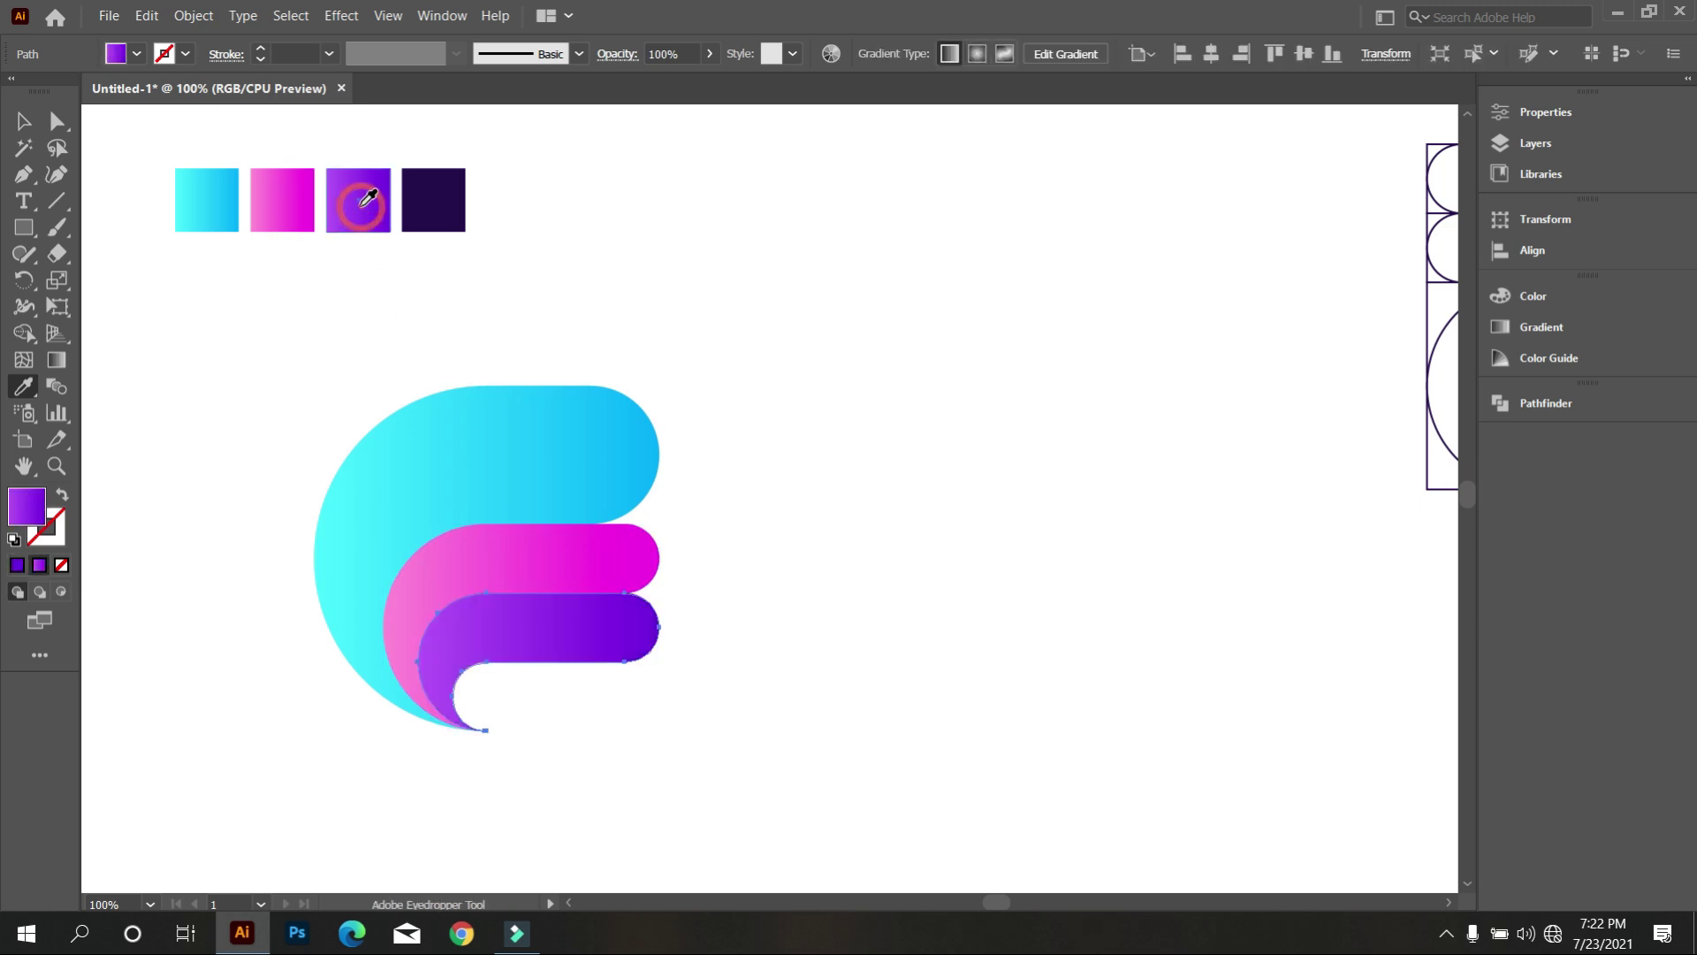
Select all the logo shapes and move them toward the page centre
left_click(27, 122)
left_click(283, 332)
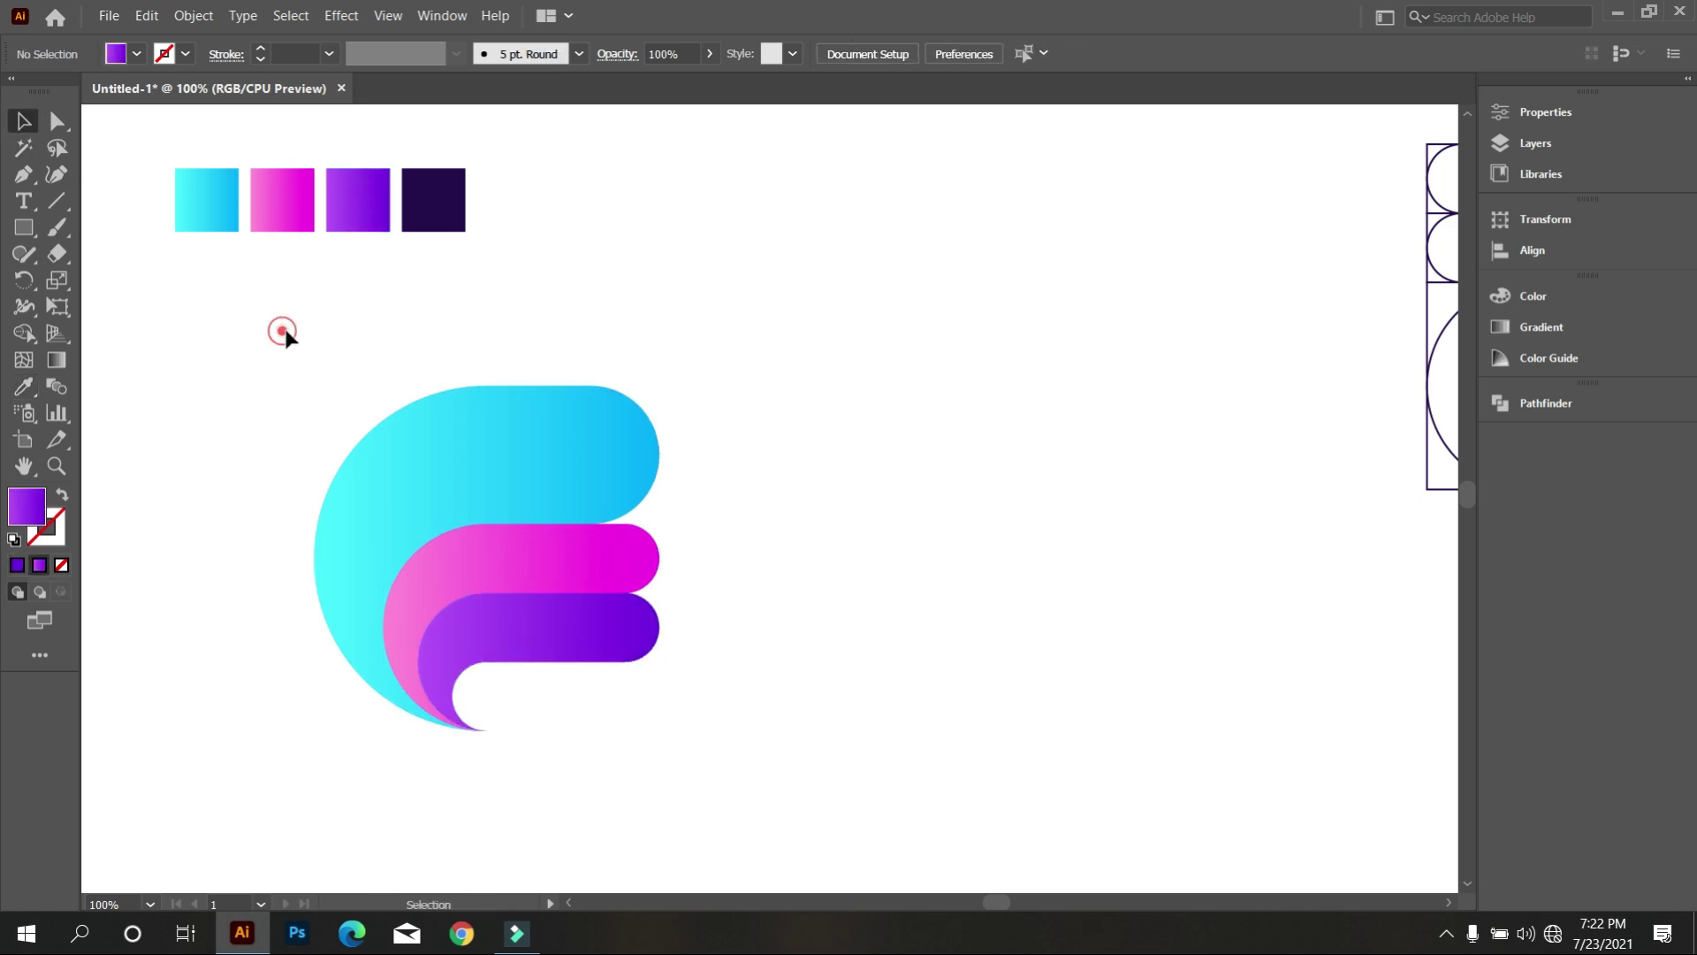
scroll(731, 522, "down", 1)
scroll(445, 534, "down", 1)
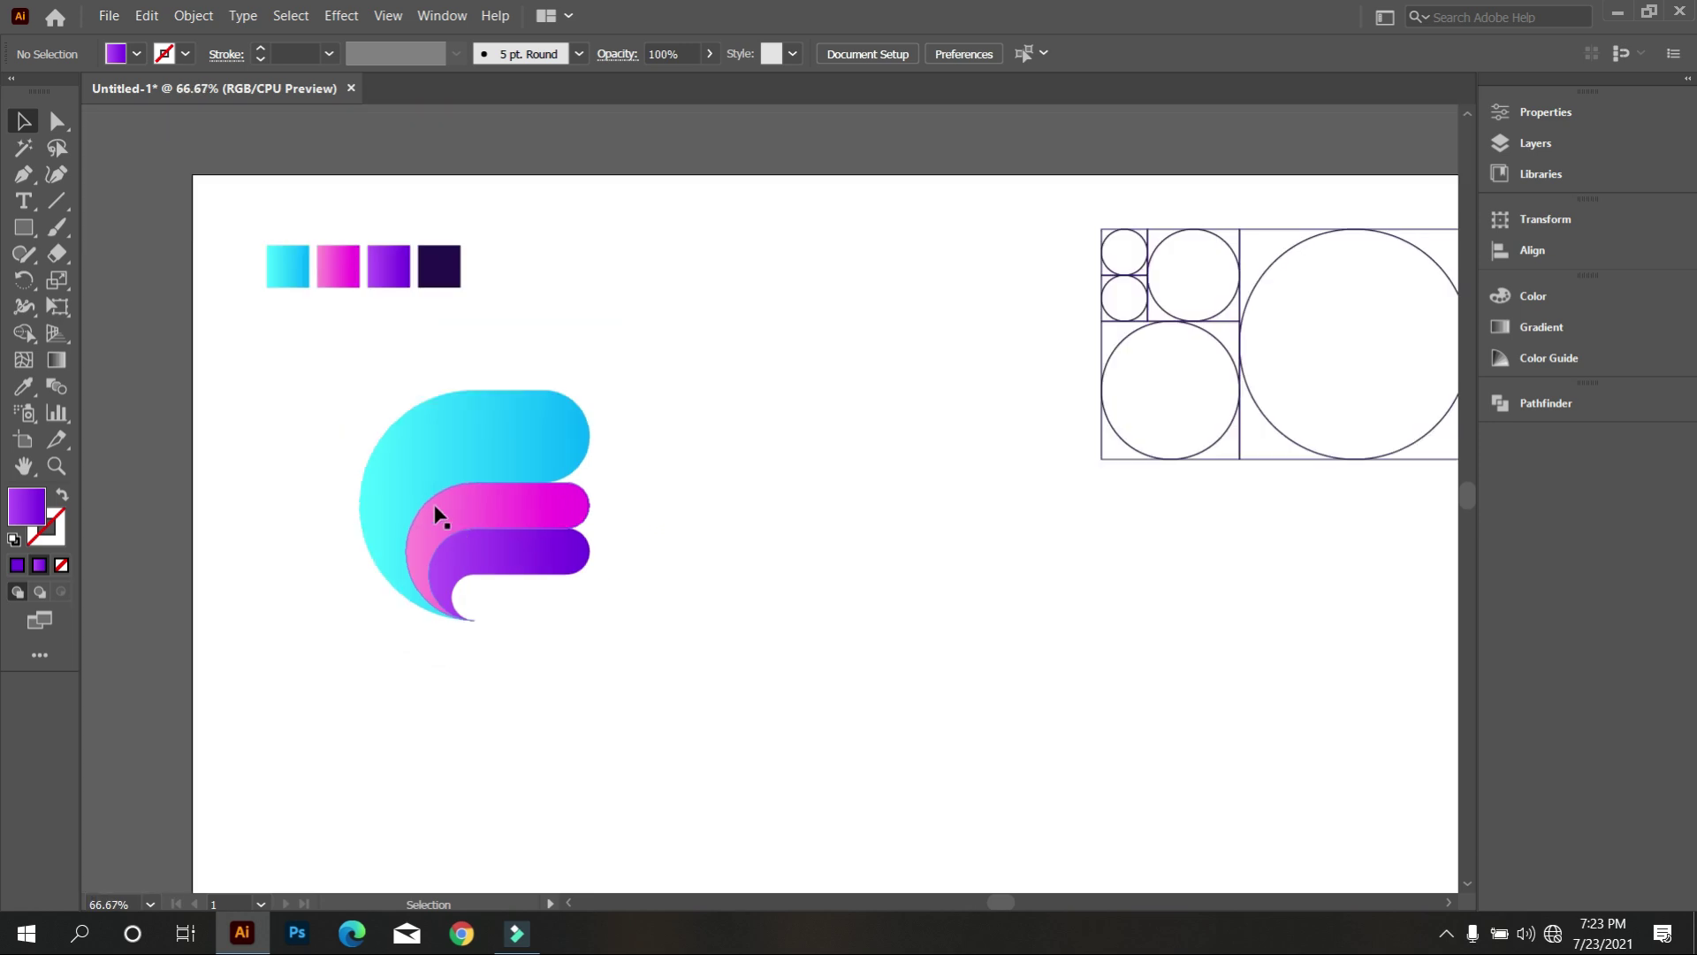
left_click_drag(310, 432, 637, 680)
left_click_drag(503, 524, 741, 534)
left_click(843, 625)
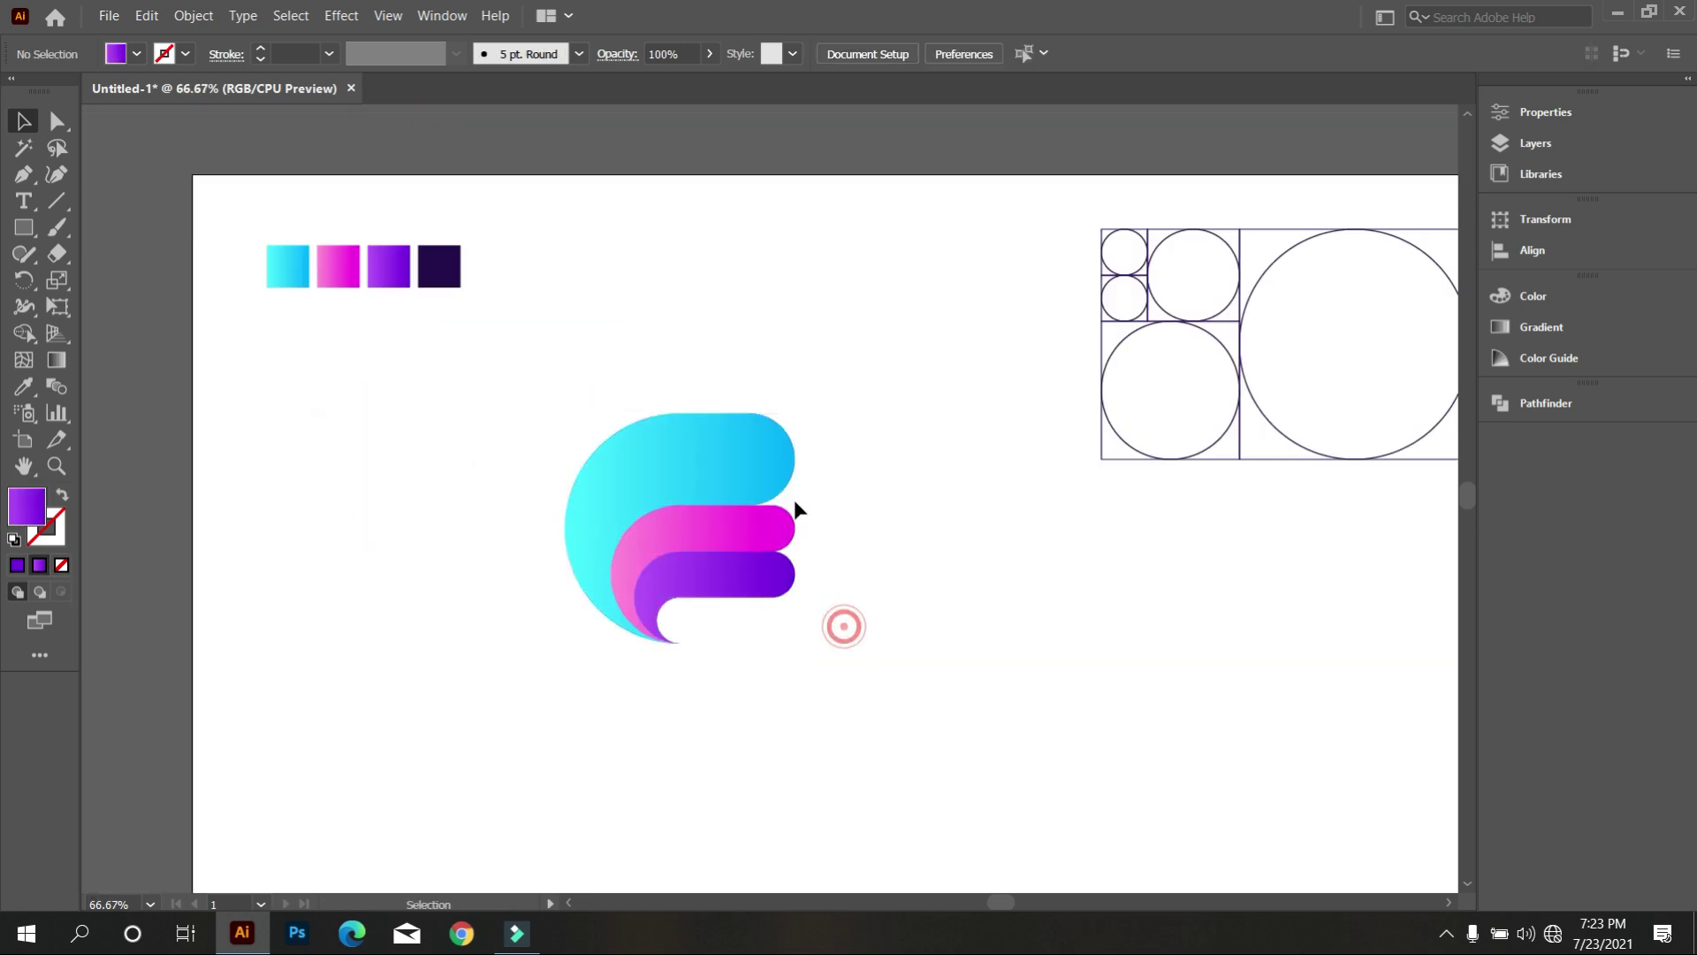
left_click(749, 499)
left_click(865, 591)
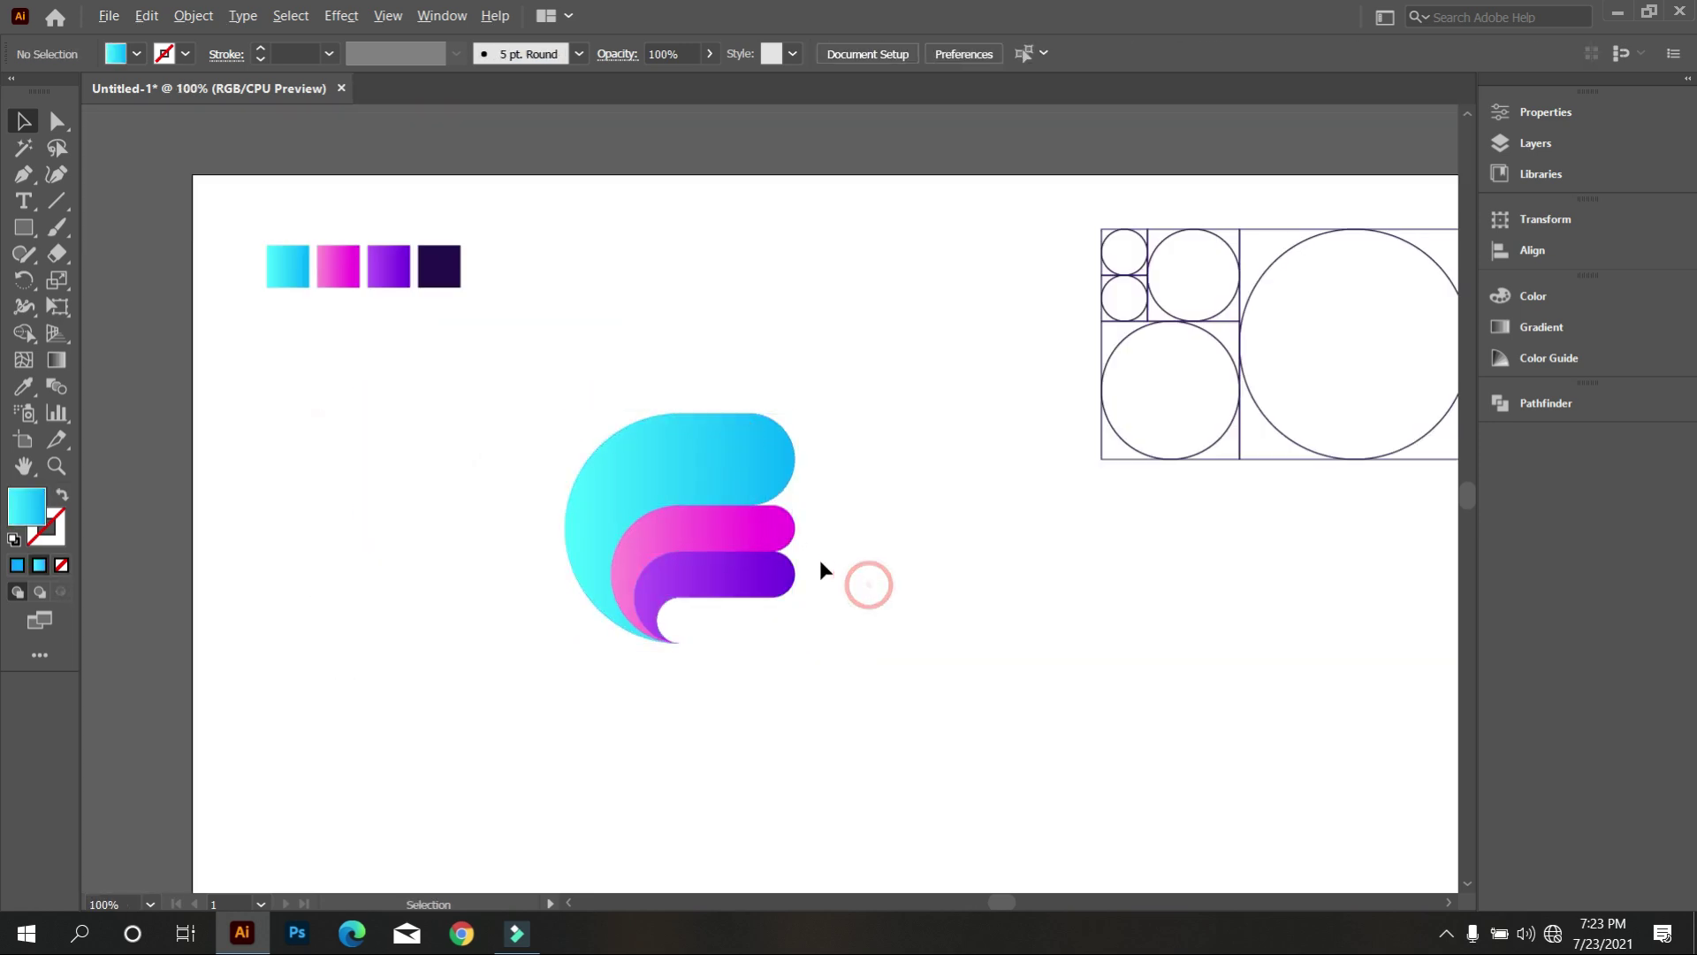
scroll(820, 559, "up", 3)
Zoom in on the logo and lock it in place
left_click_drag(748, 412, 878, 443)
left_click(814, 337)
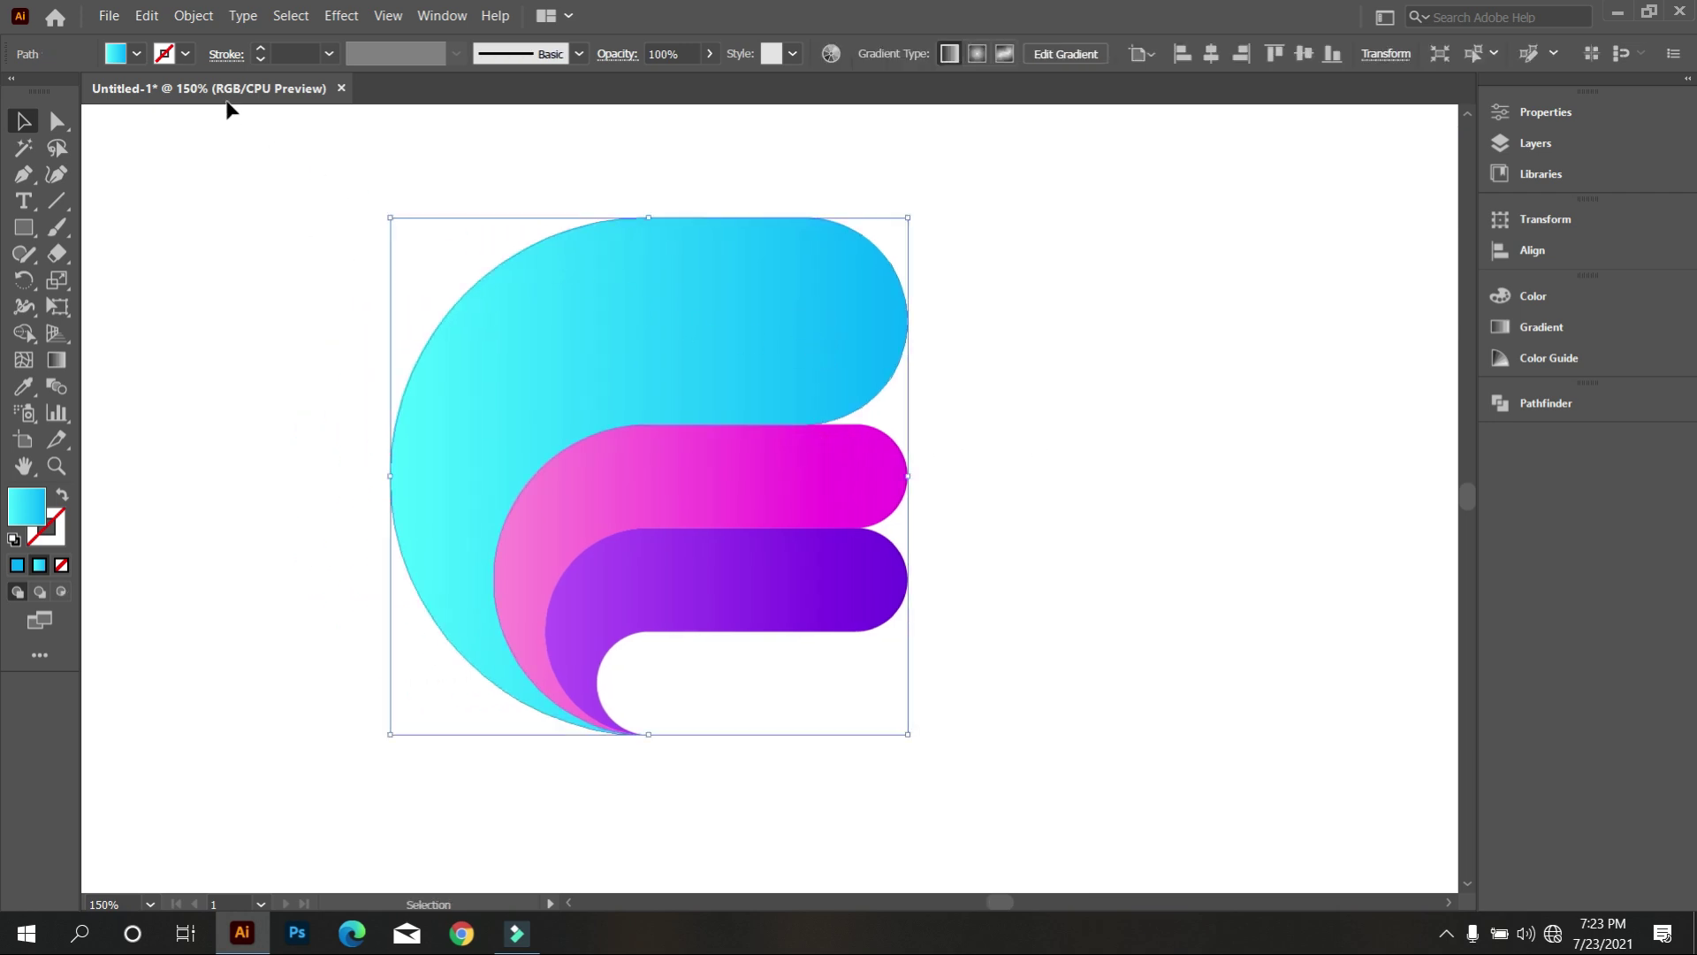
left_click(193, 16)
mouse_move(318, 152)
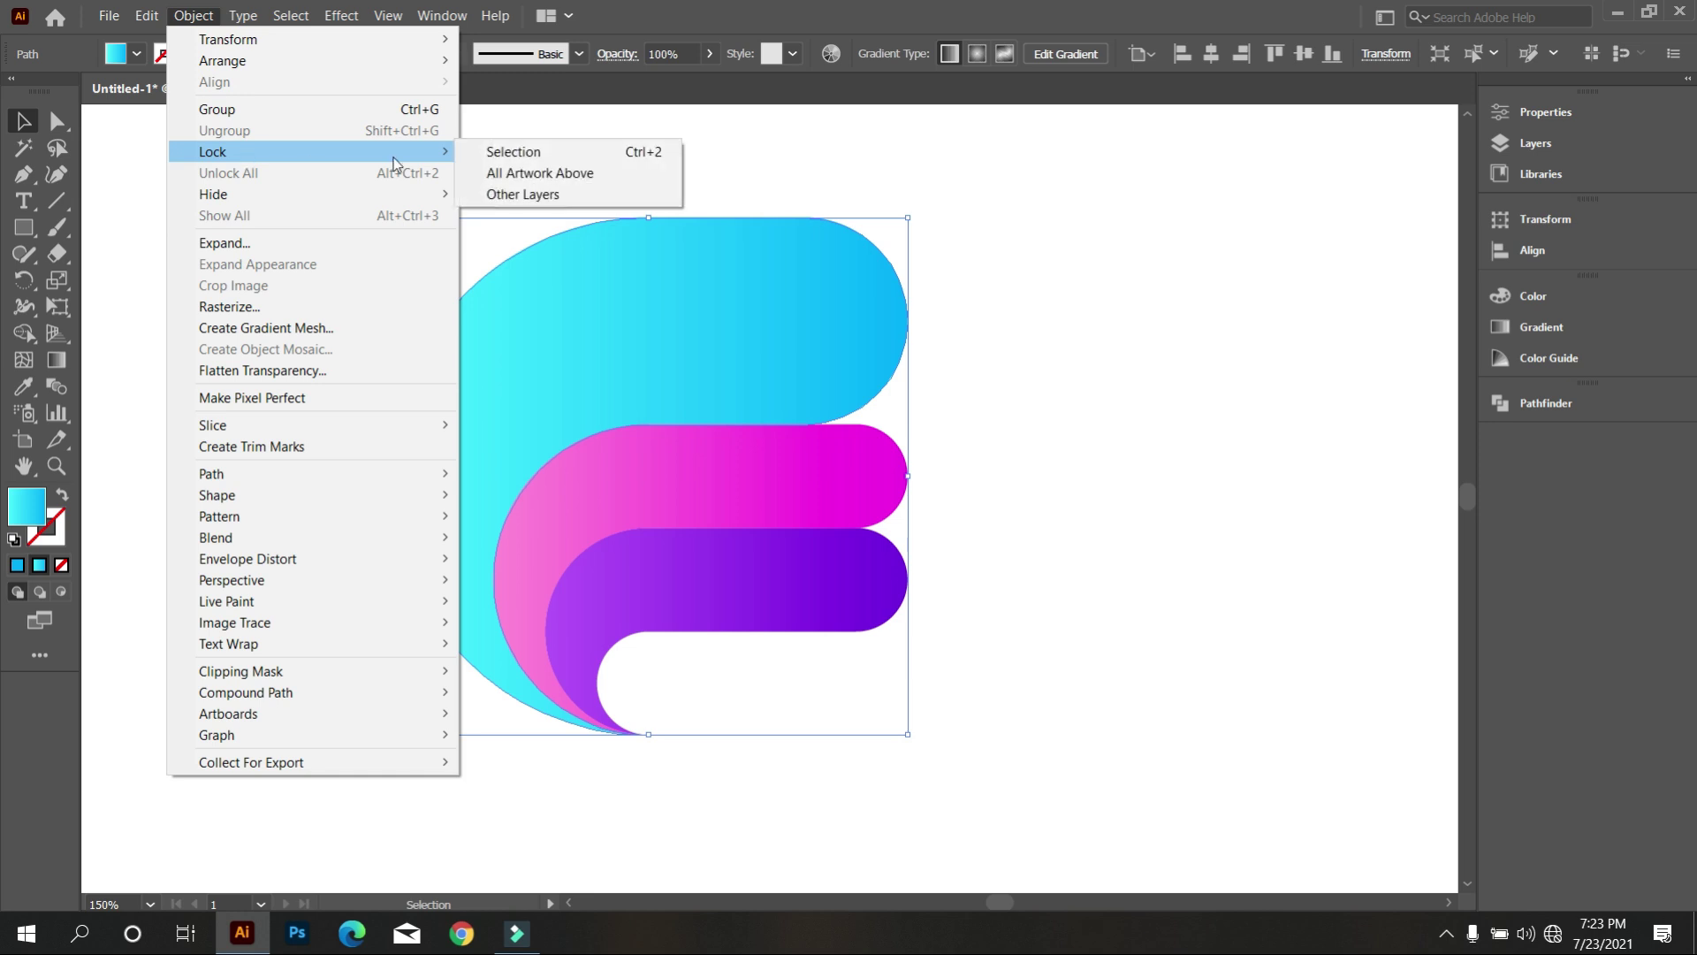
left_click(513, 151)
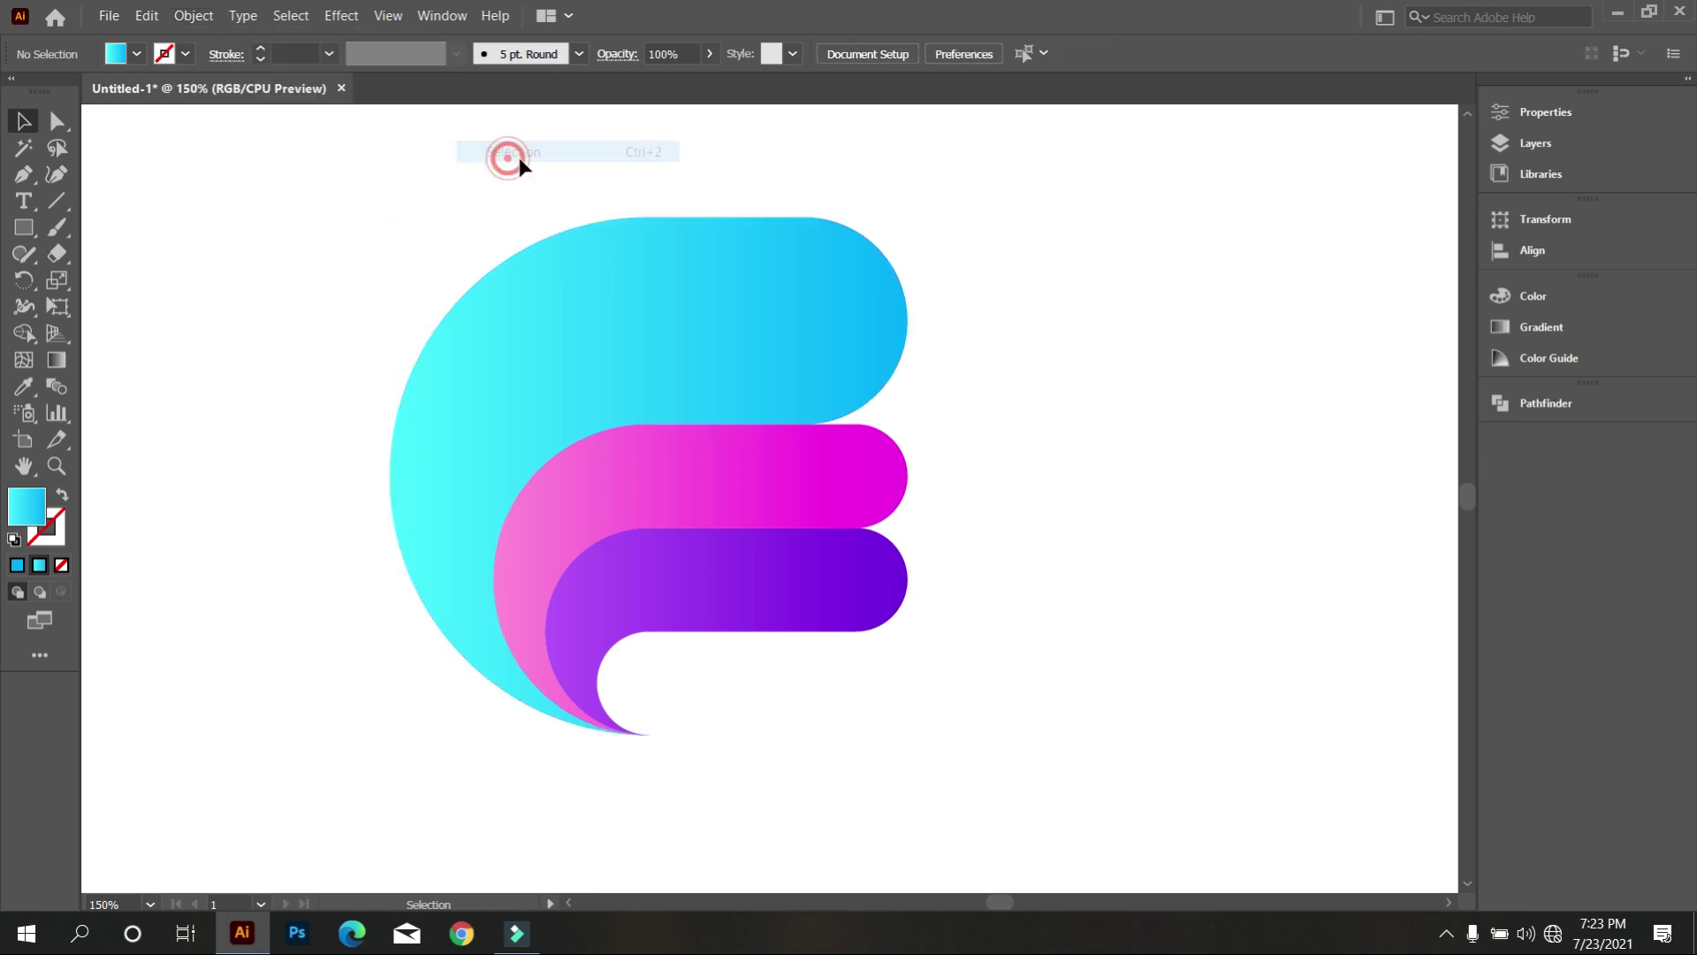
Nudge the right-end anchors of the magenta and purple bars left to shorten them
left_click(57, 124)
left_click_drag(902, 708, 713, 631)
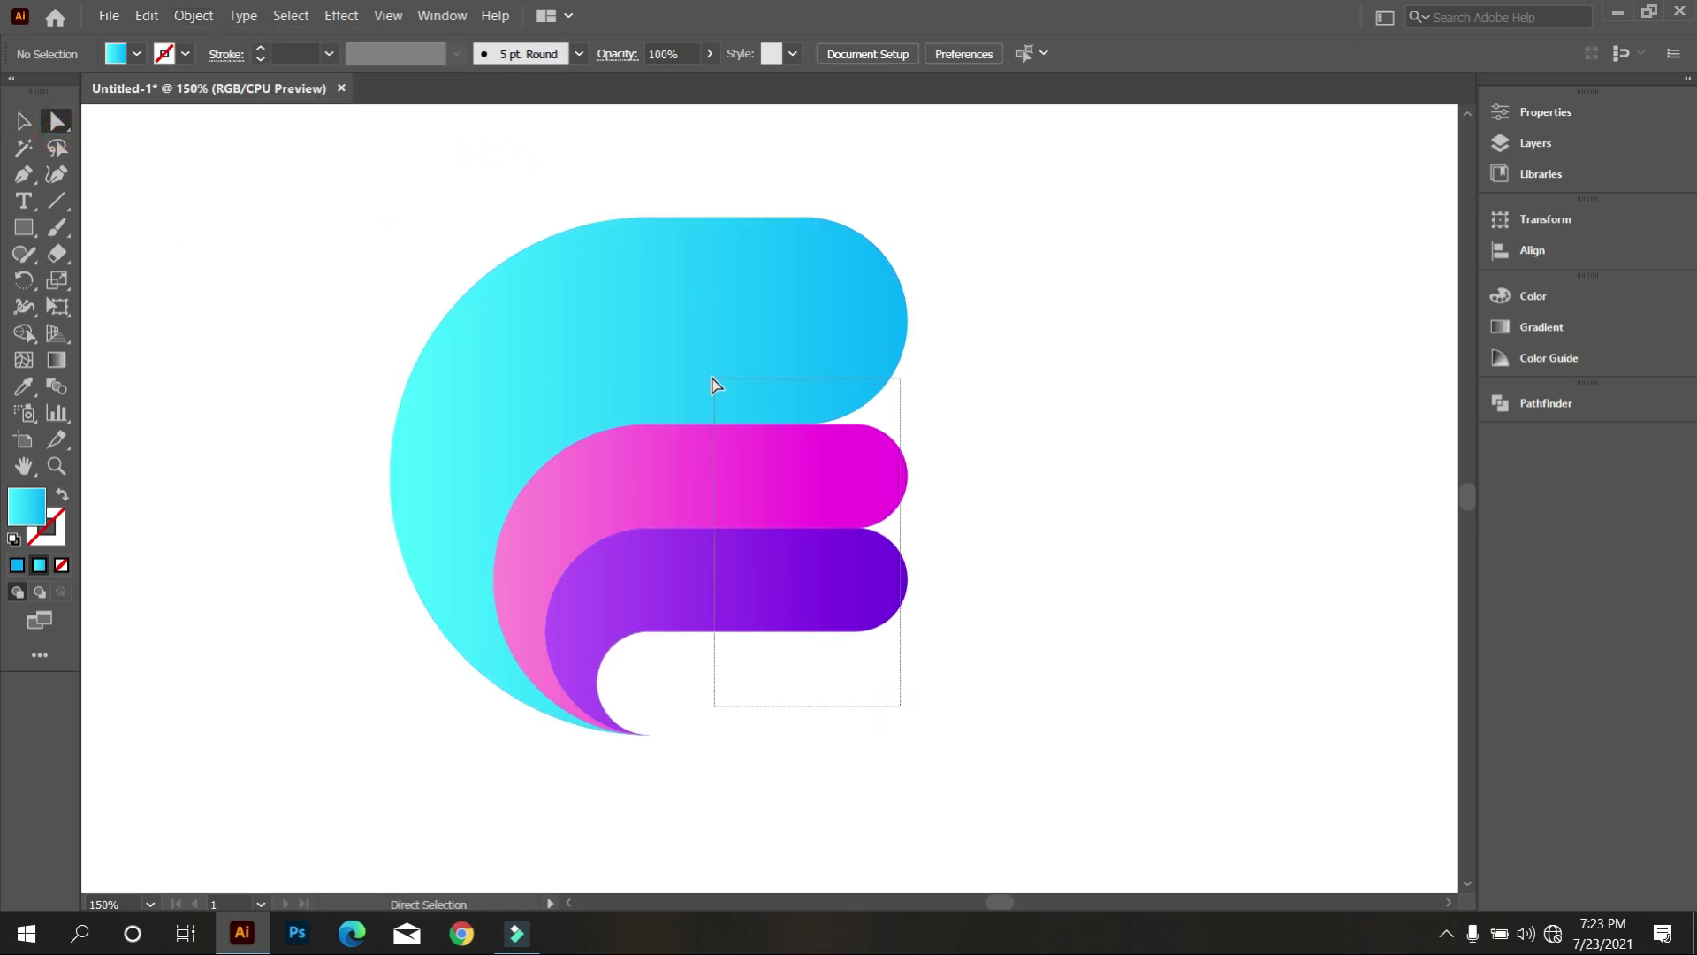
left_click_drag(1062, 780, 704, 389)
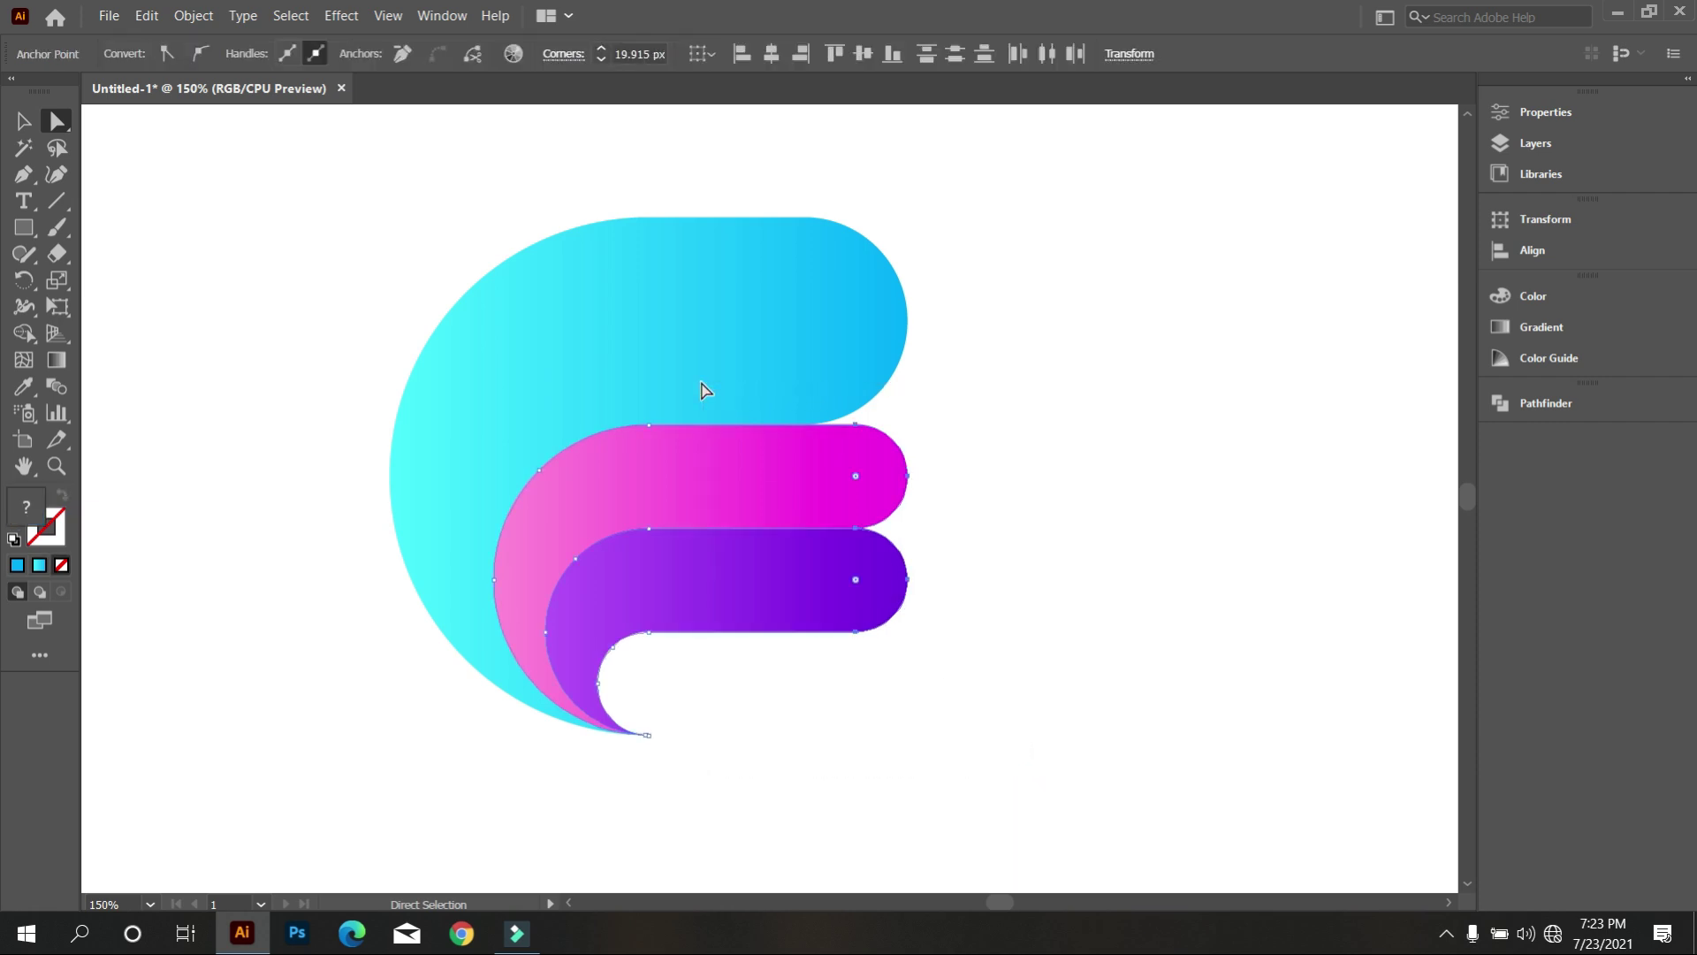
key("shift+Left")
key("shift+Left")
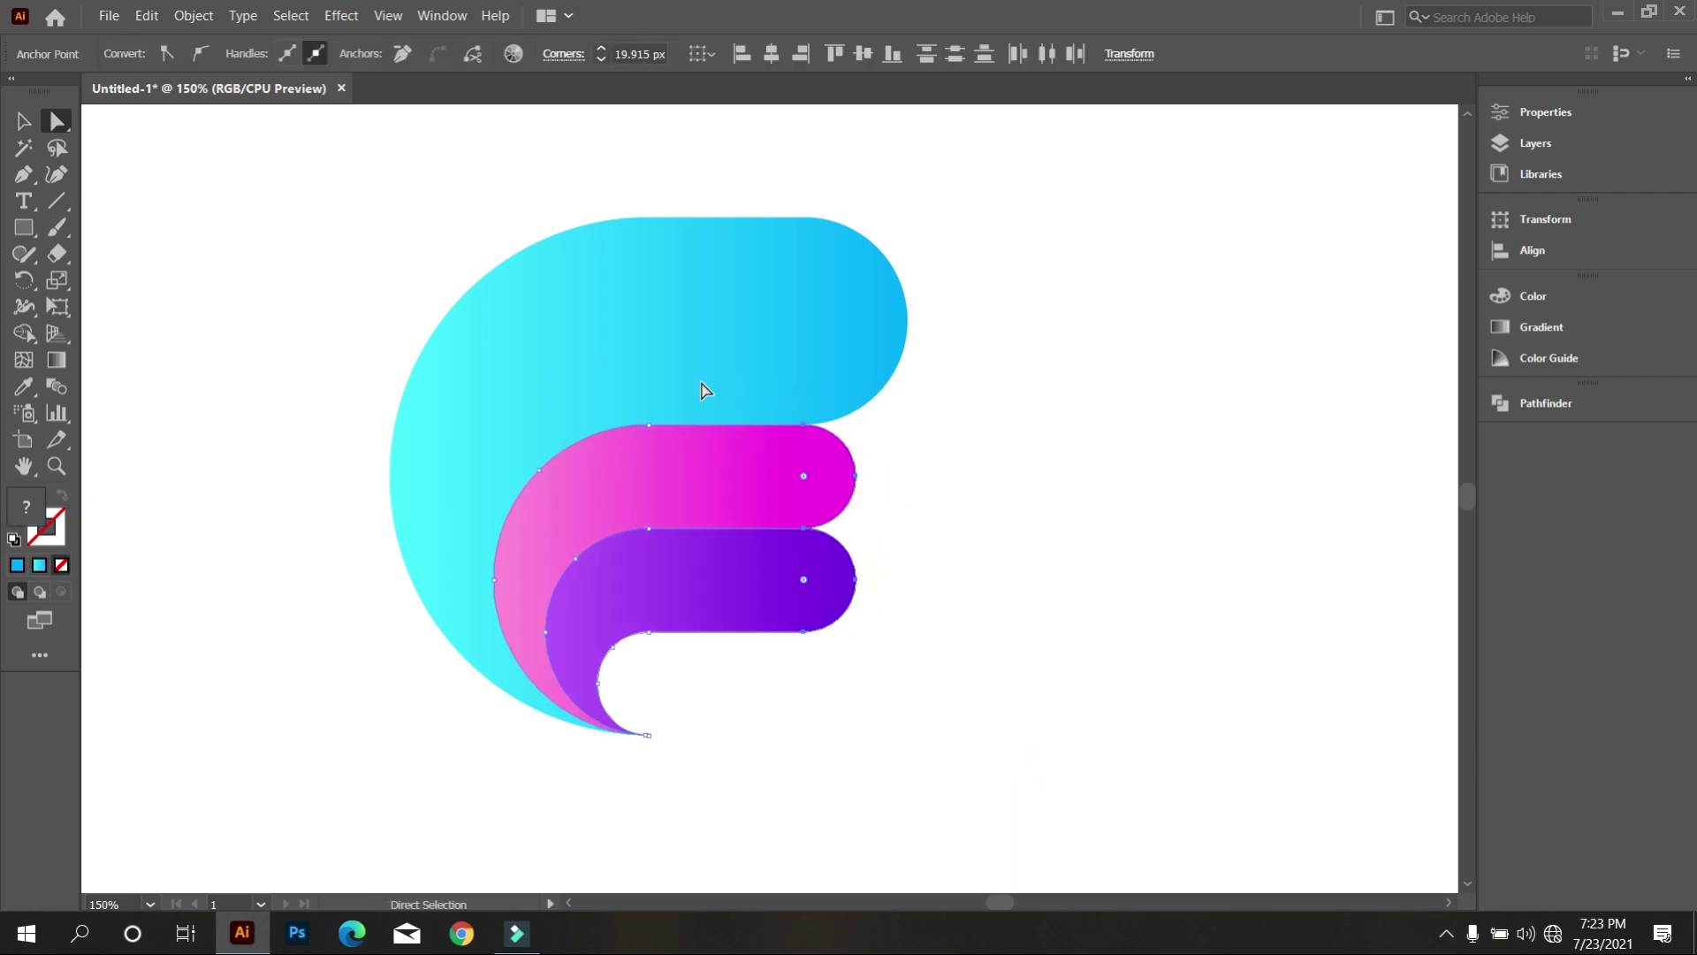
left_click(925, 500)
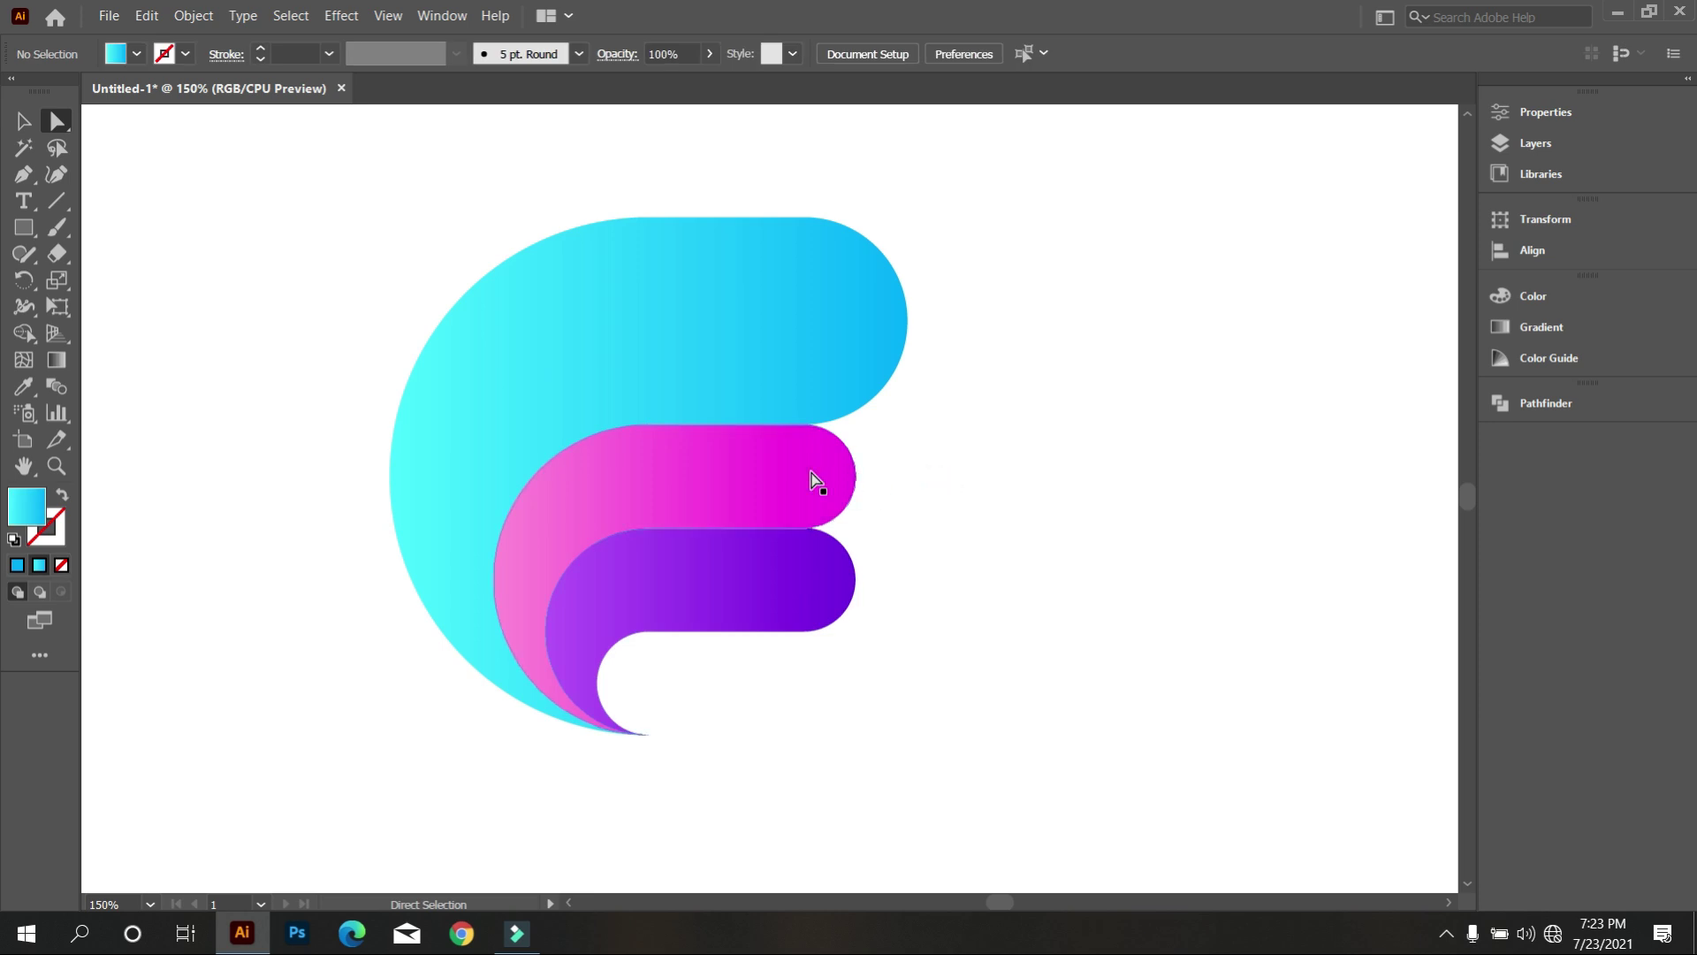
Lock the magenta bar and nudge the purple bar's right-end anchors further left
left_click(682, 471)
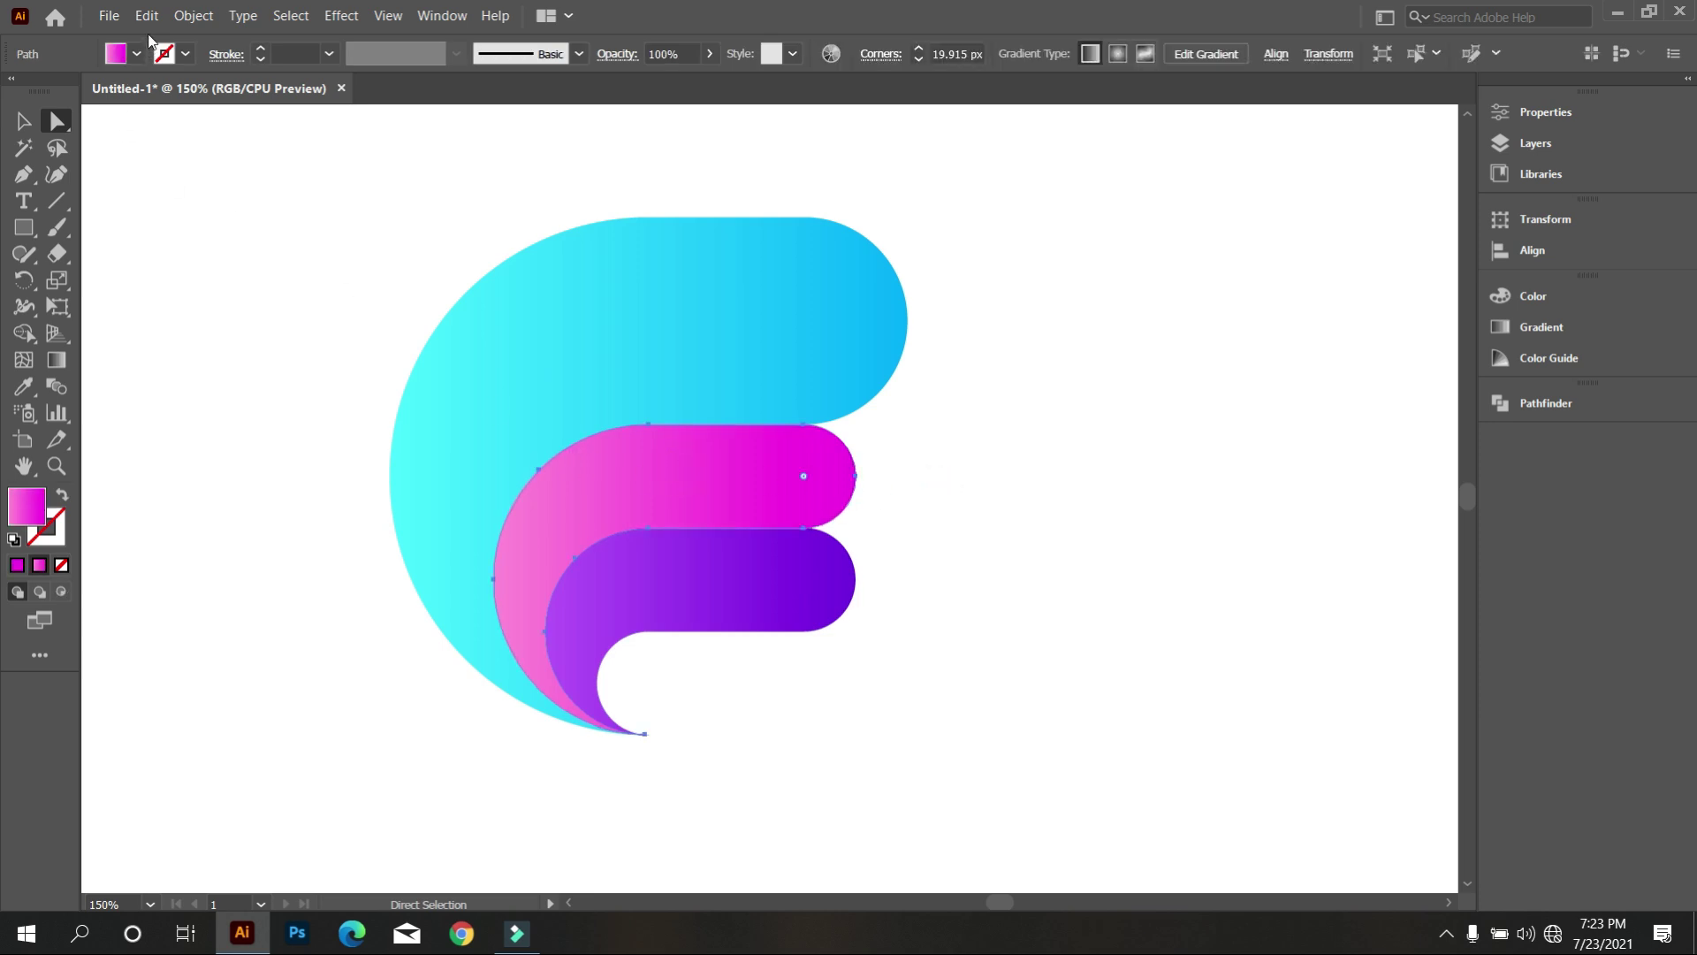
left_click(193, 15)
mouse_move(212, 151)
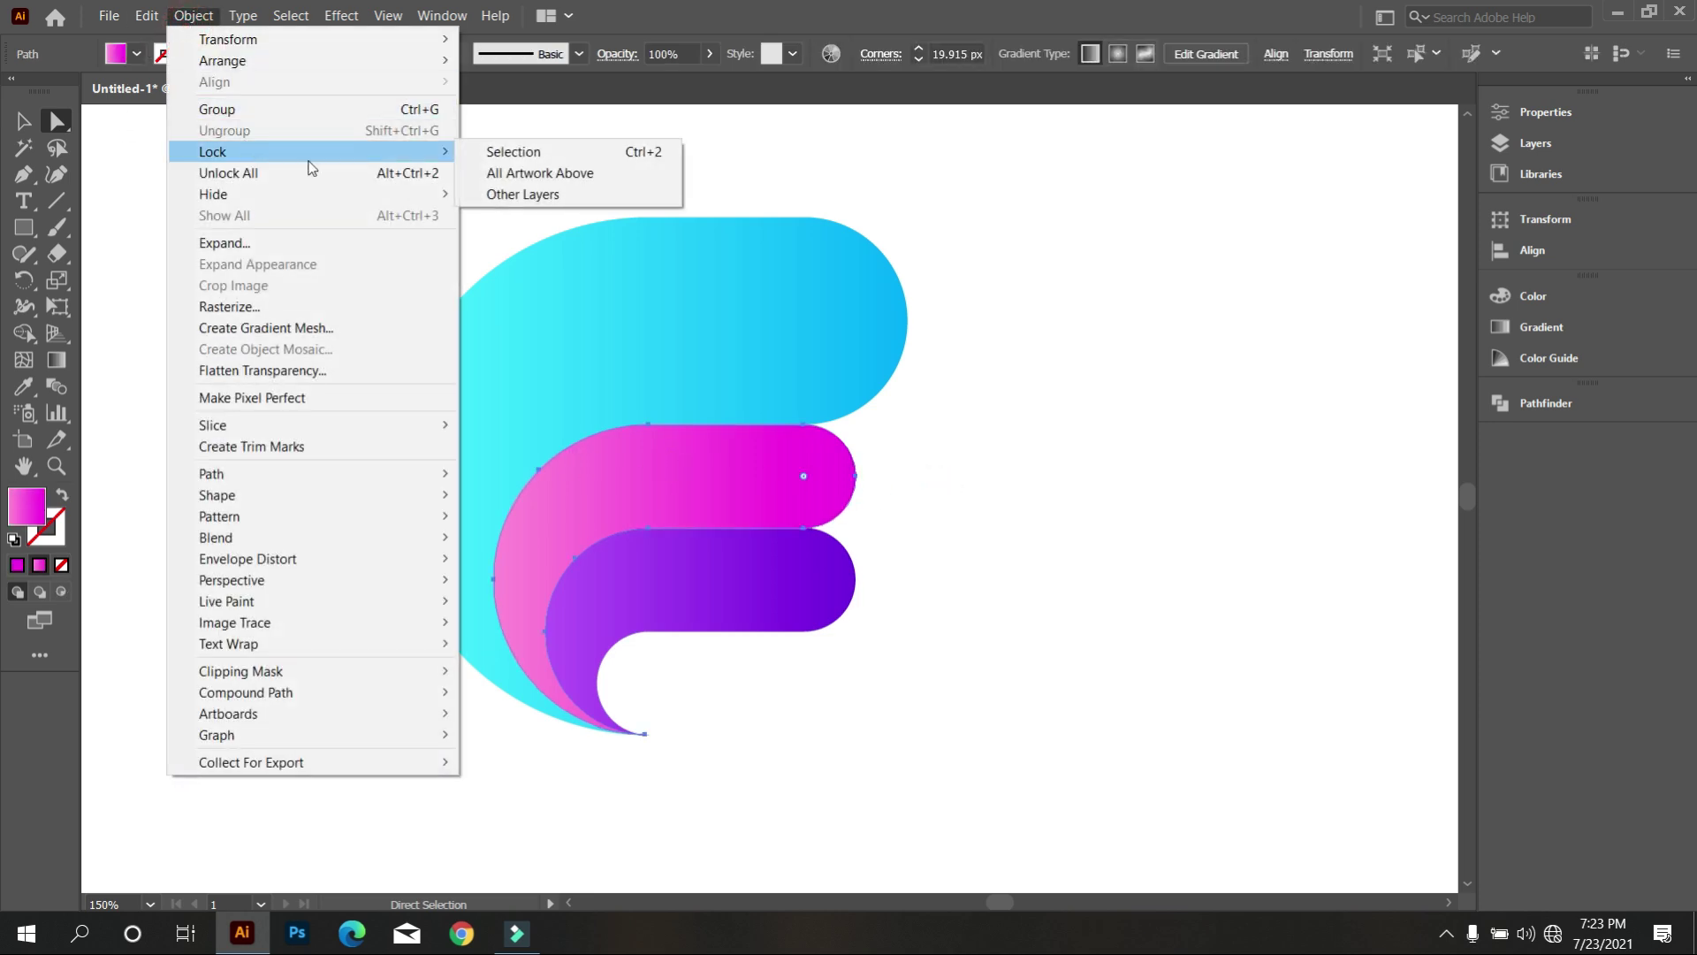
left_click(513, 151)
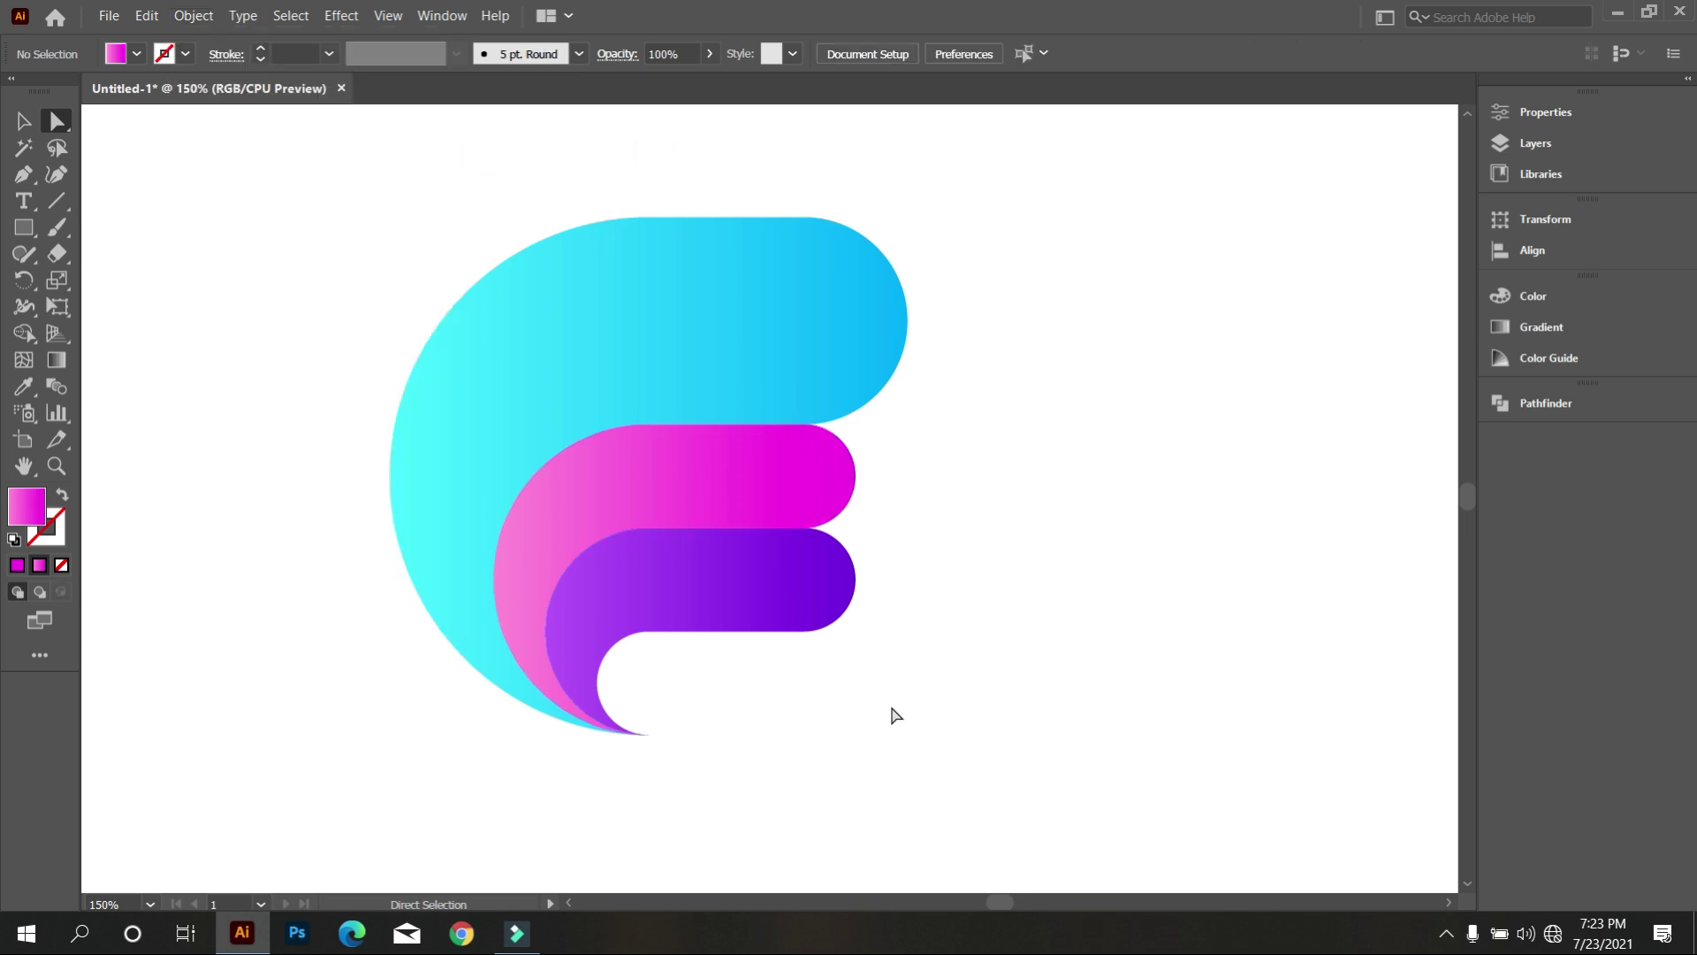
left_click_drag(892, 715, 692, 492)
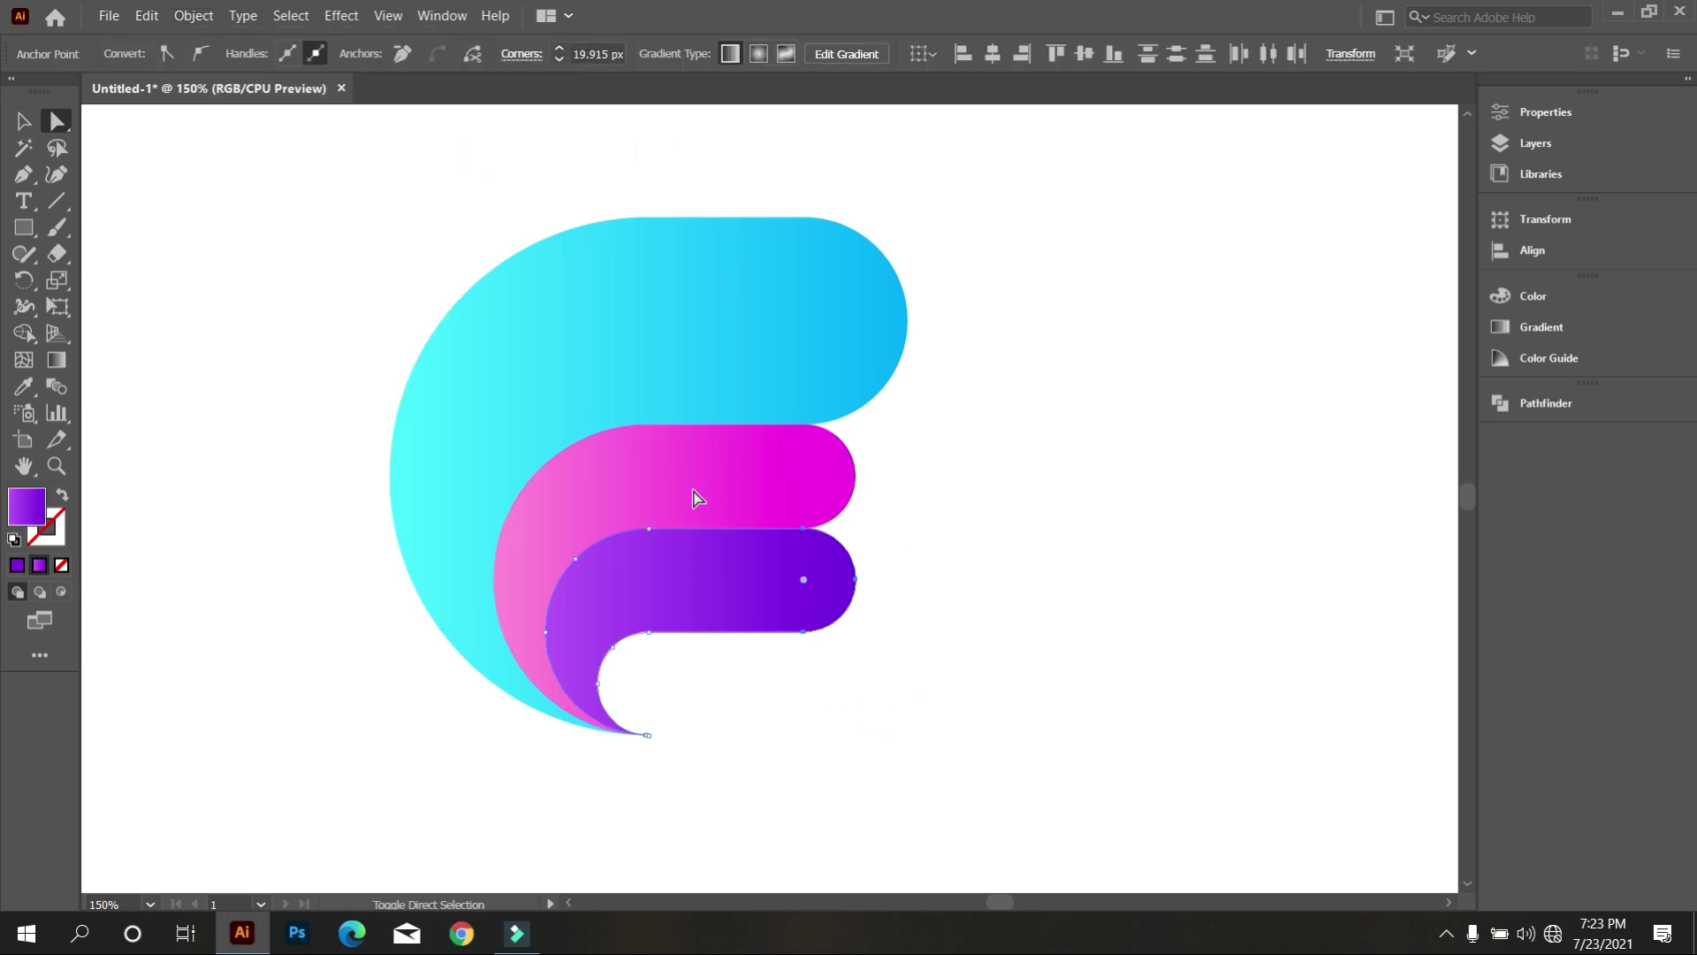
key("Left")
key("Left")
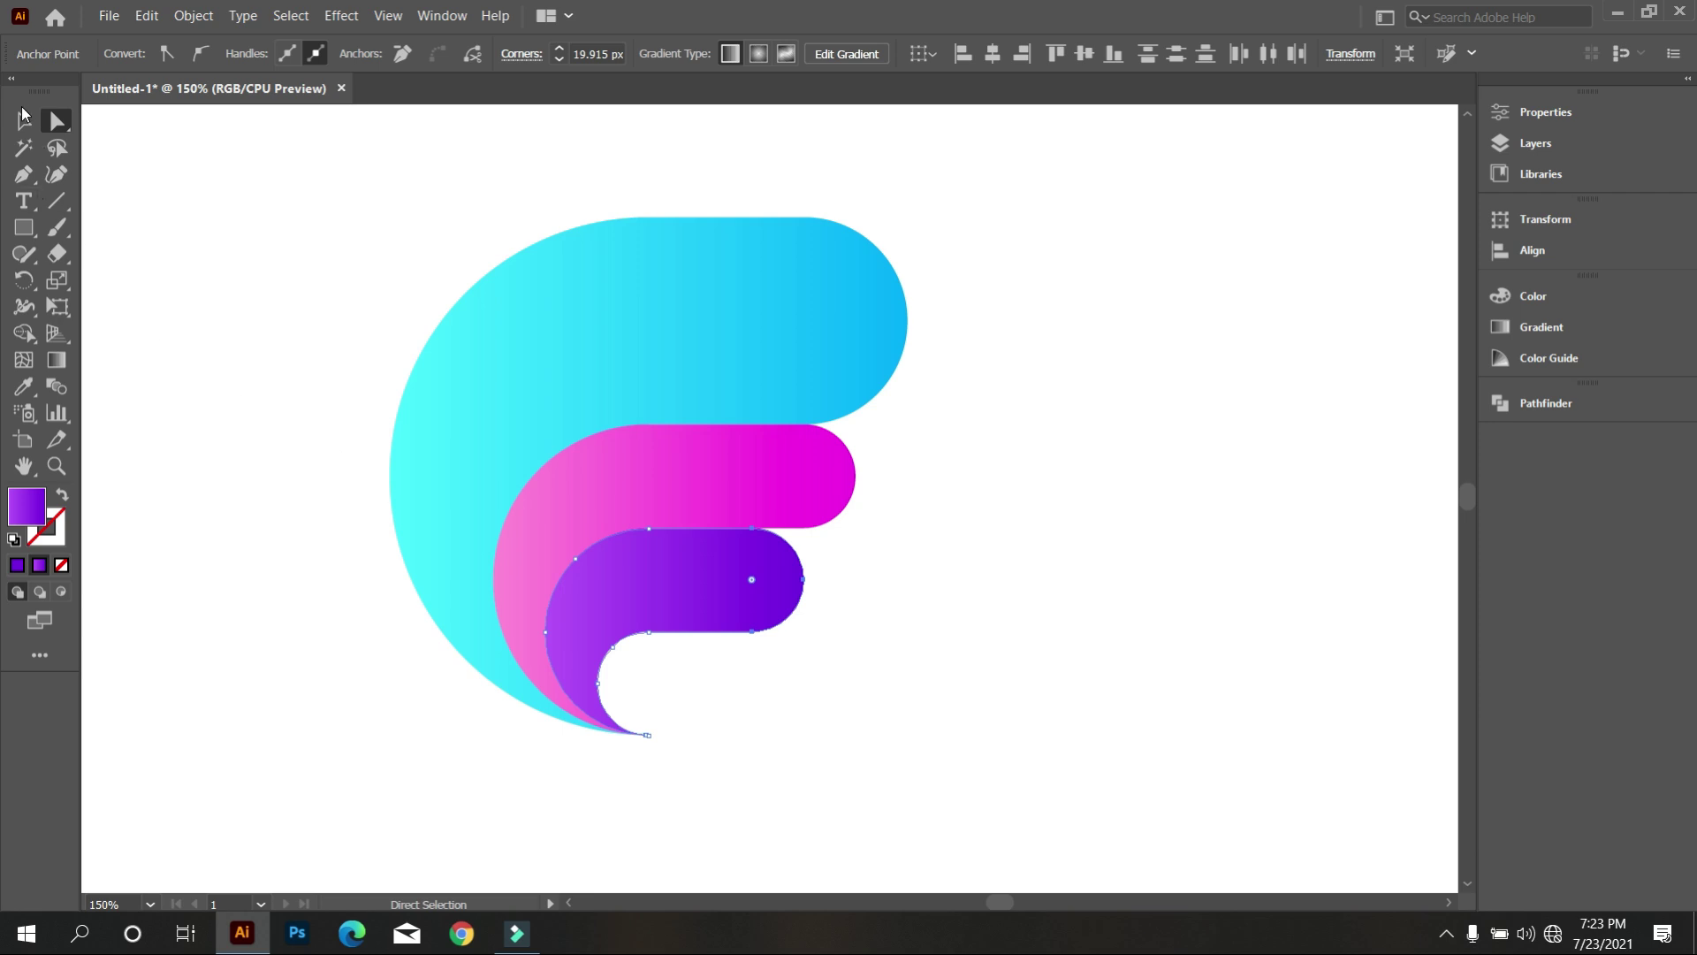
Unlock all artwork, deselect, and zoom in on the logo
left_click(24, 120)
left_click(187, 292)
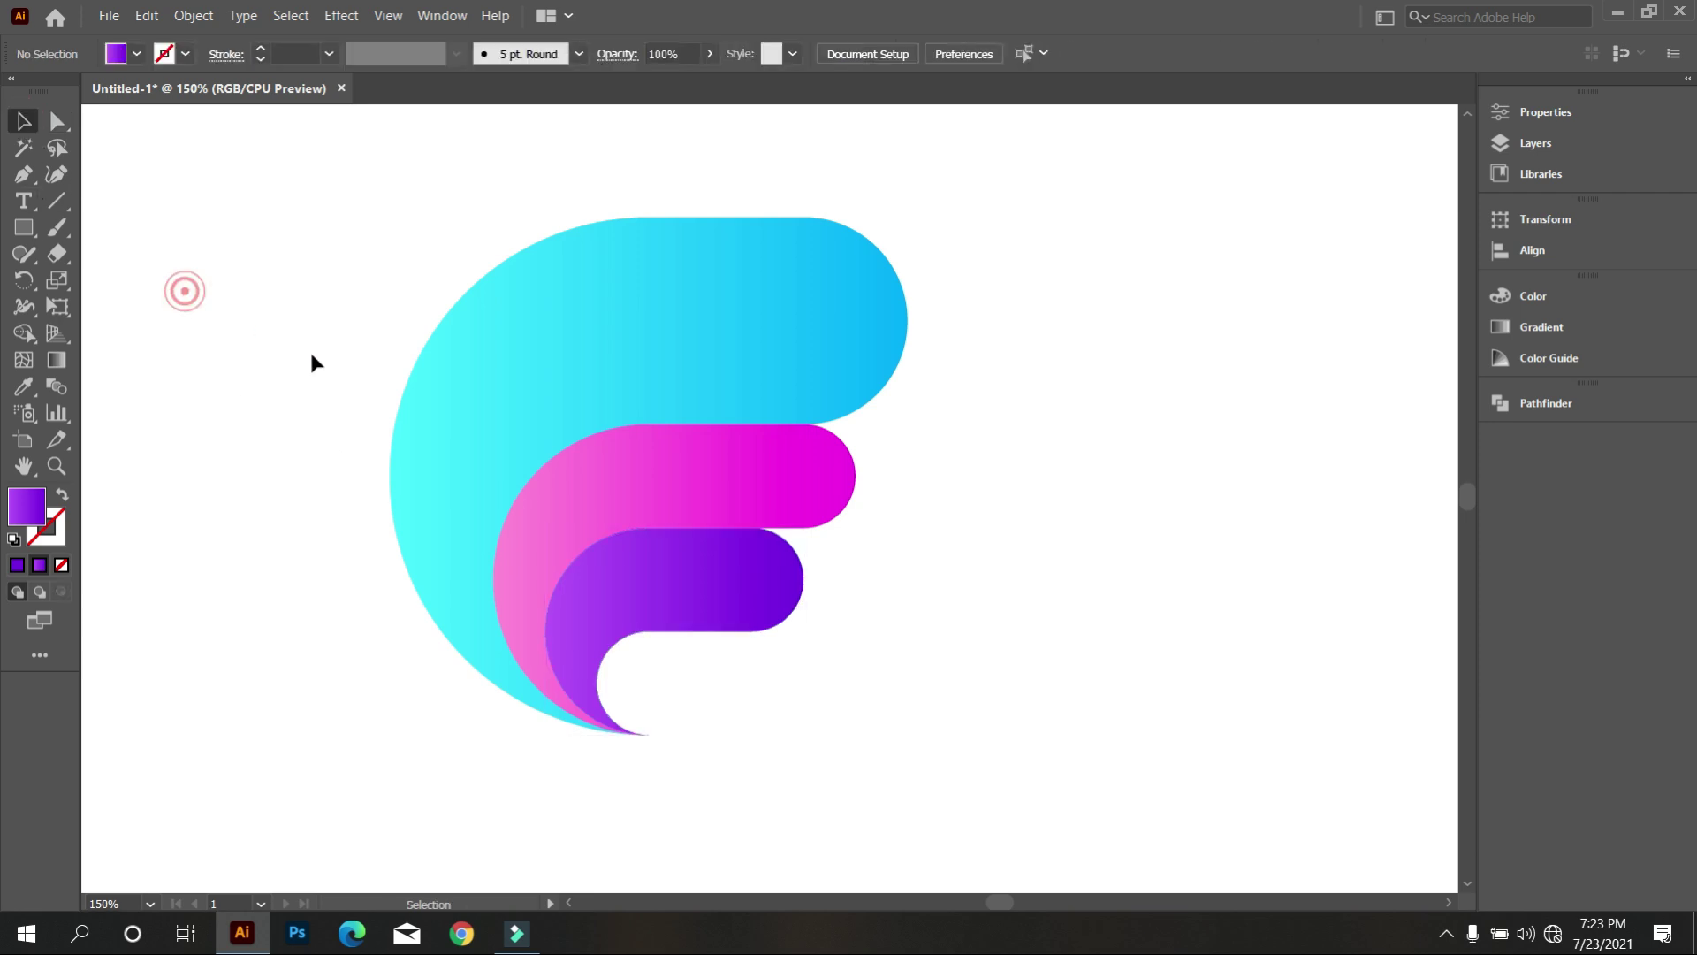
left_click(194, 15)
left_click(265, 174)
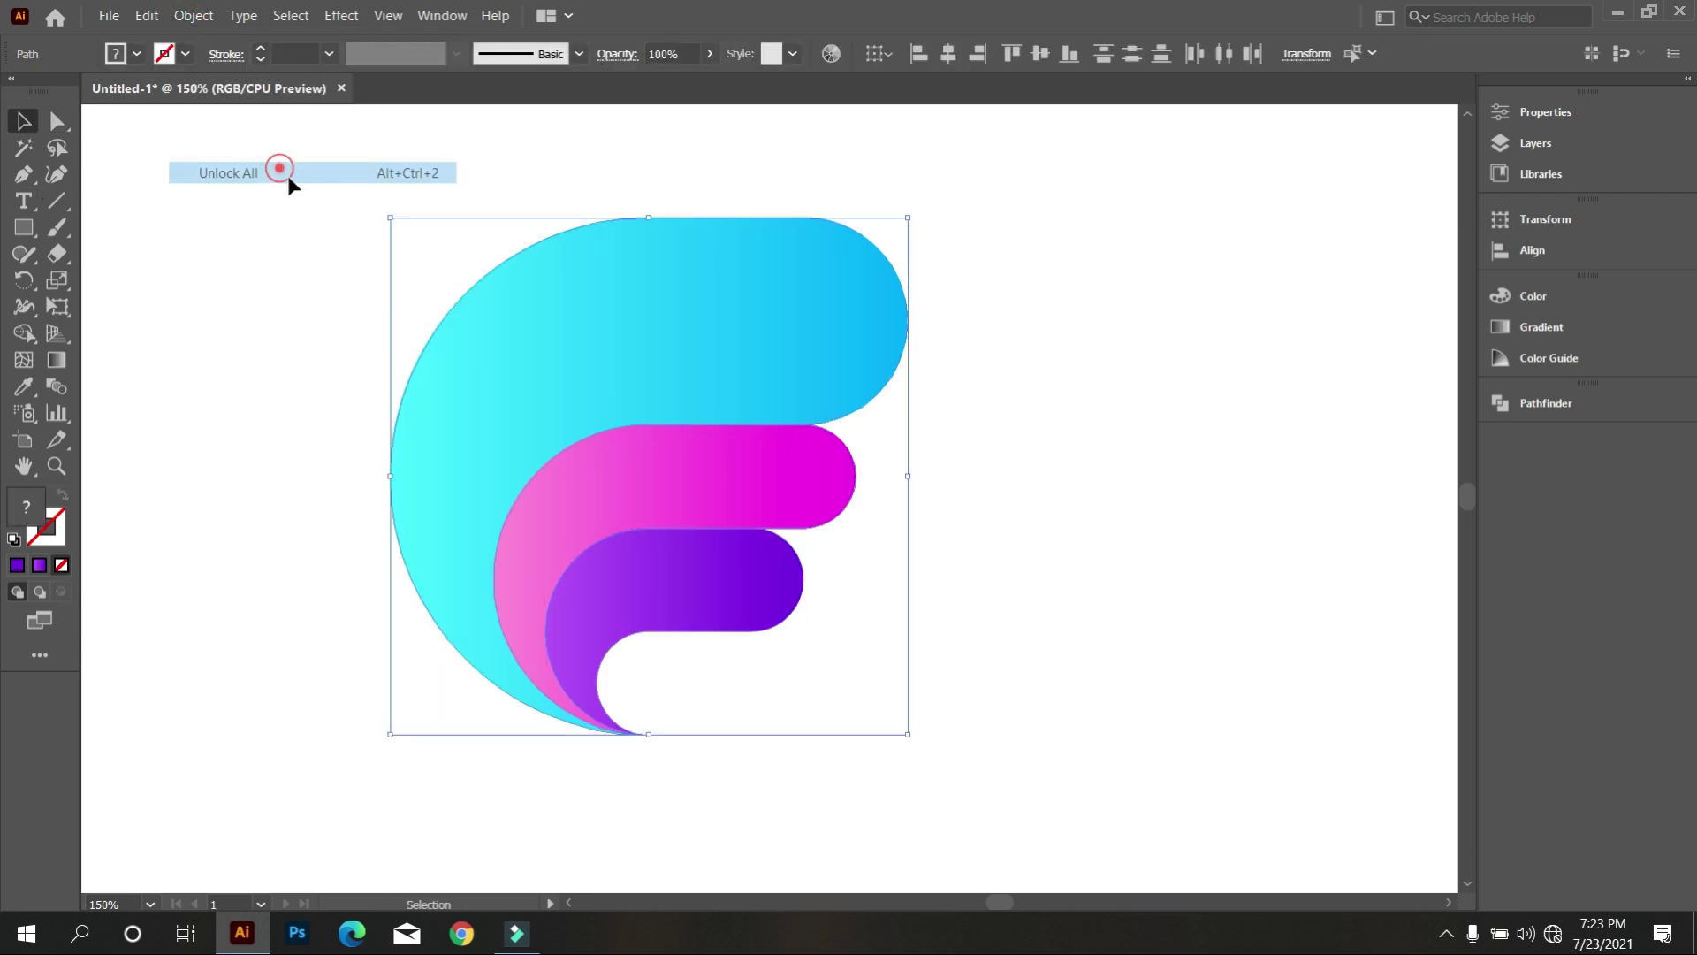
left_click(344, 399)
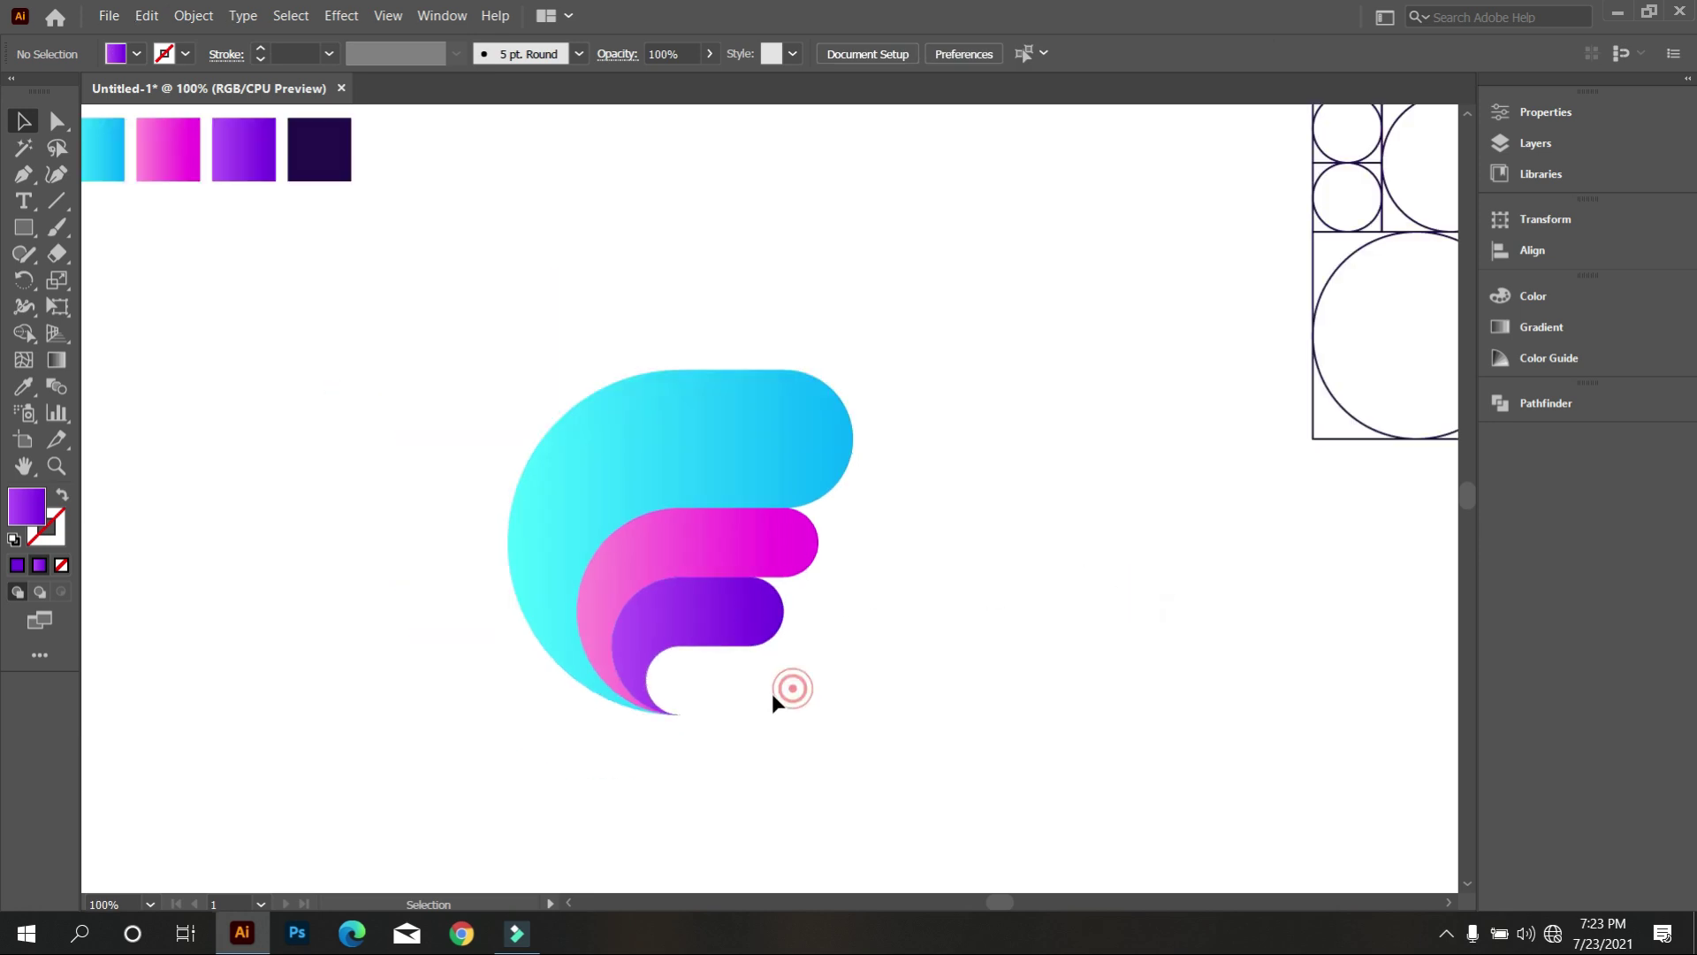
key("ctrl+equal")
scroll(913, 540, "up", 1)
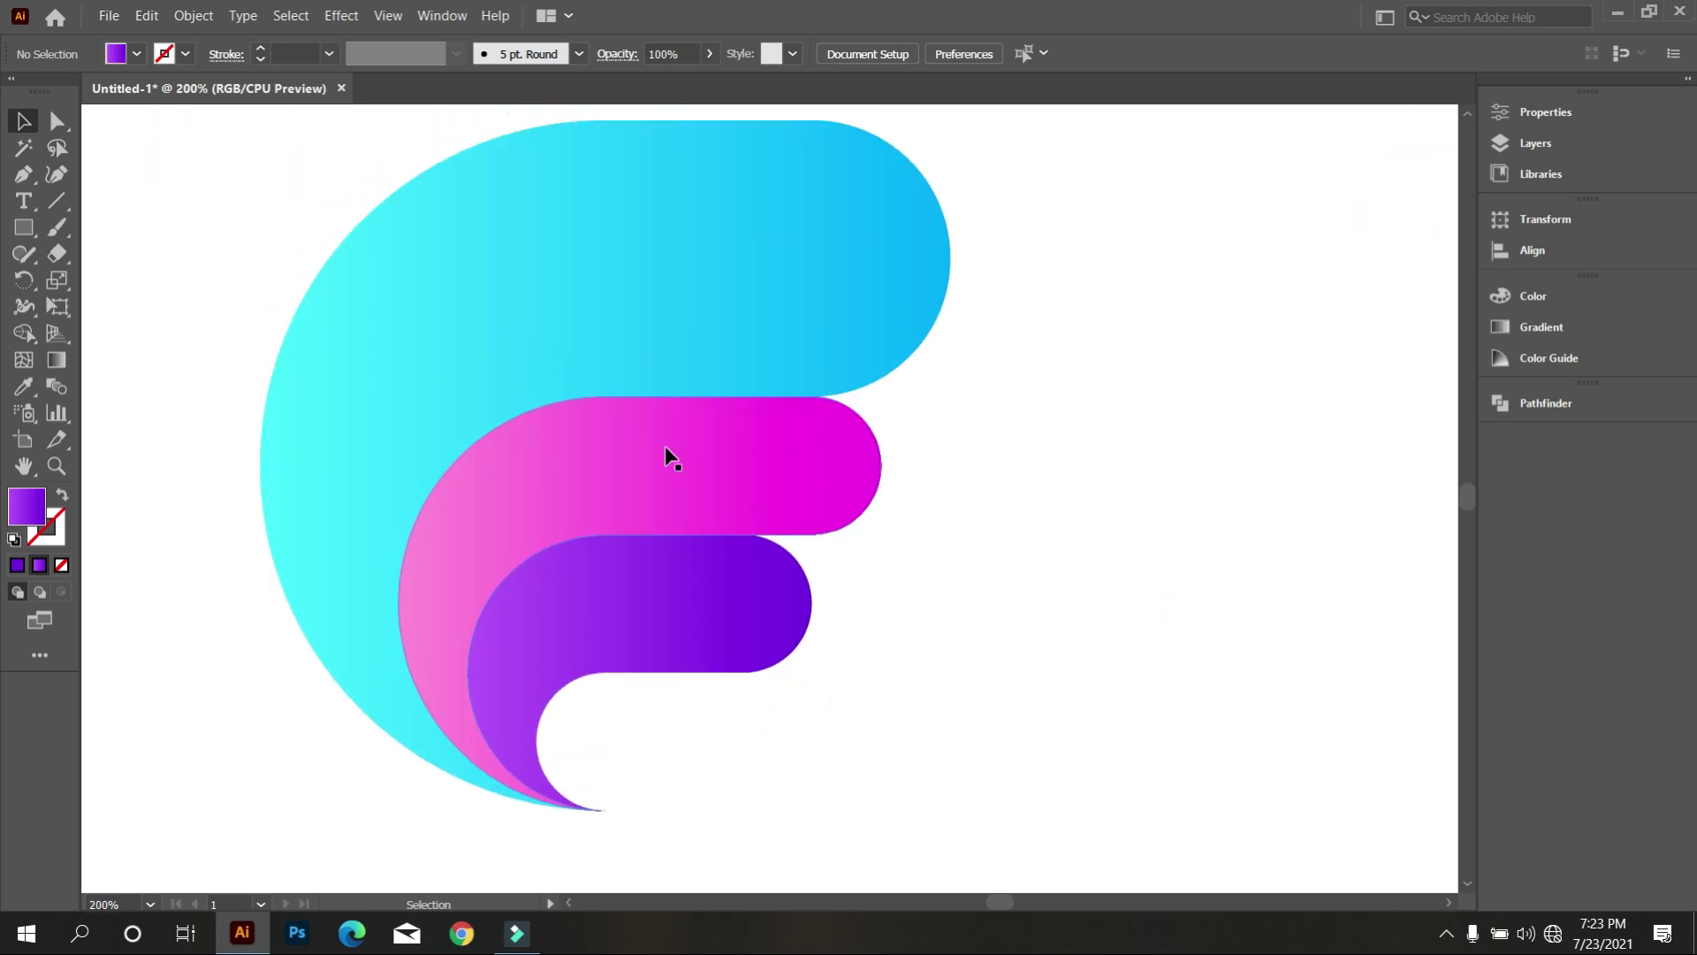
Make a slightly offset copy of the magenta bar
left_click(667, 458)
left_click_drag(666, 458, 679, 486)
left_click(1017, 420)
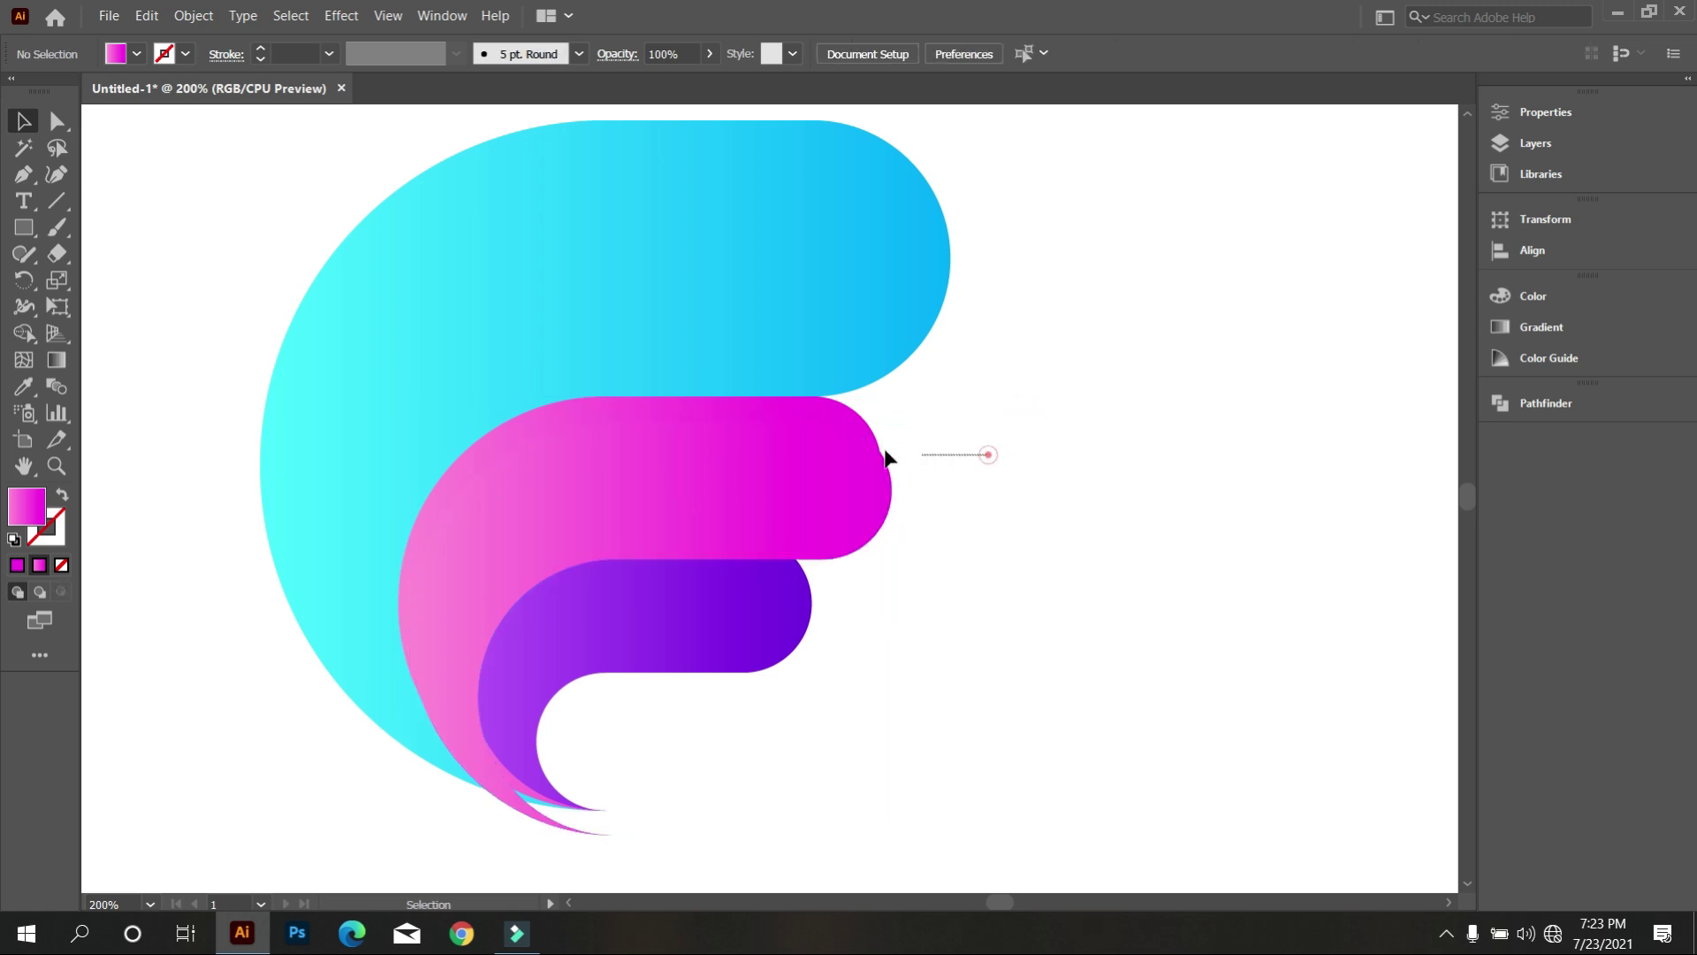
Split the overlapping magenta shapes with Shape Builder, undoing the last change
left_click(785, 423)
left_click(25, 332)
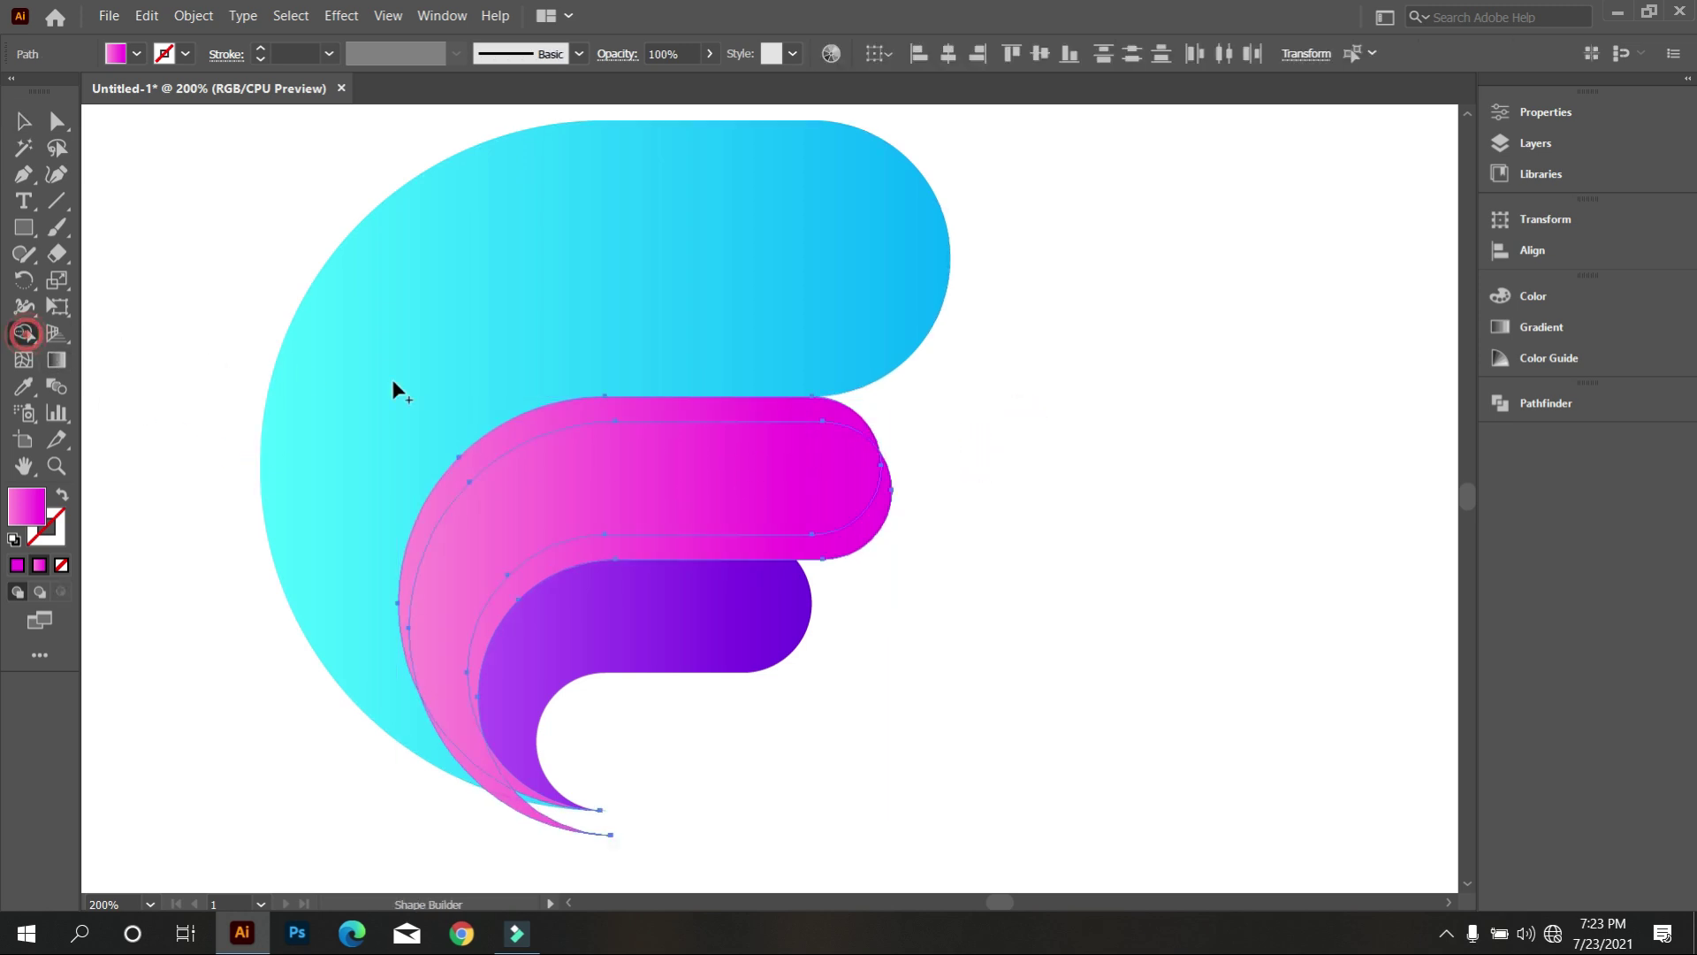
left_click_drag(593, 423, 609, 495)
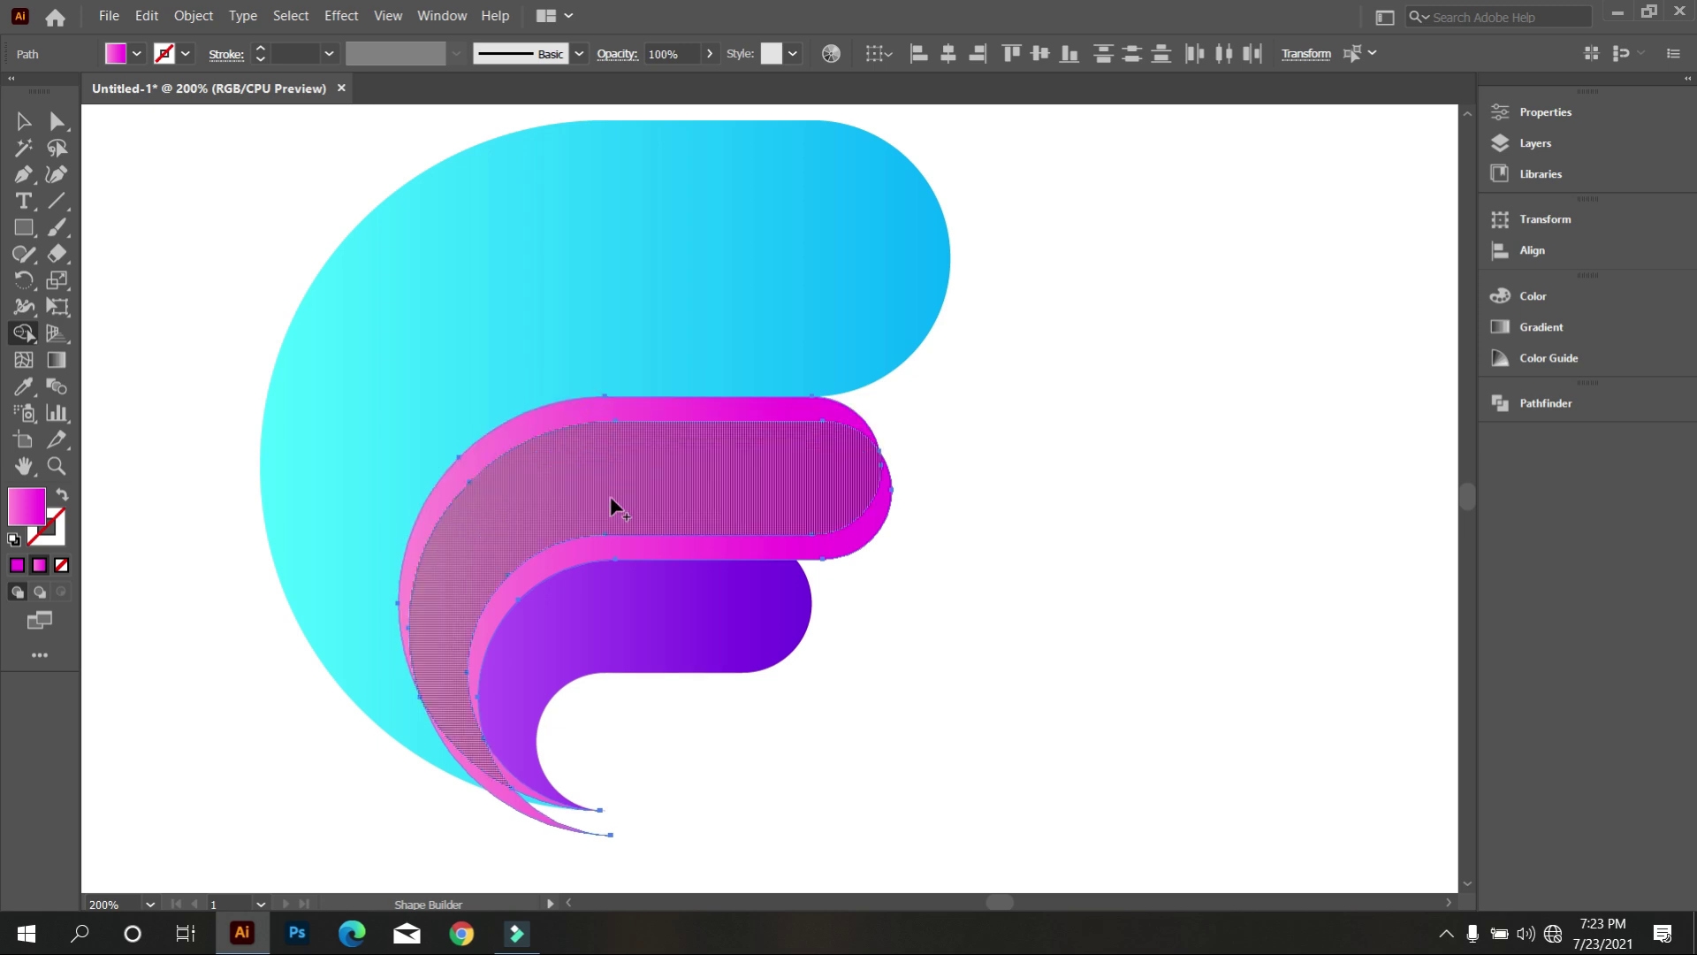
left_click(25, 122)
left_click(1078, 462)
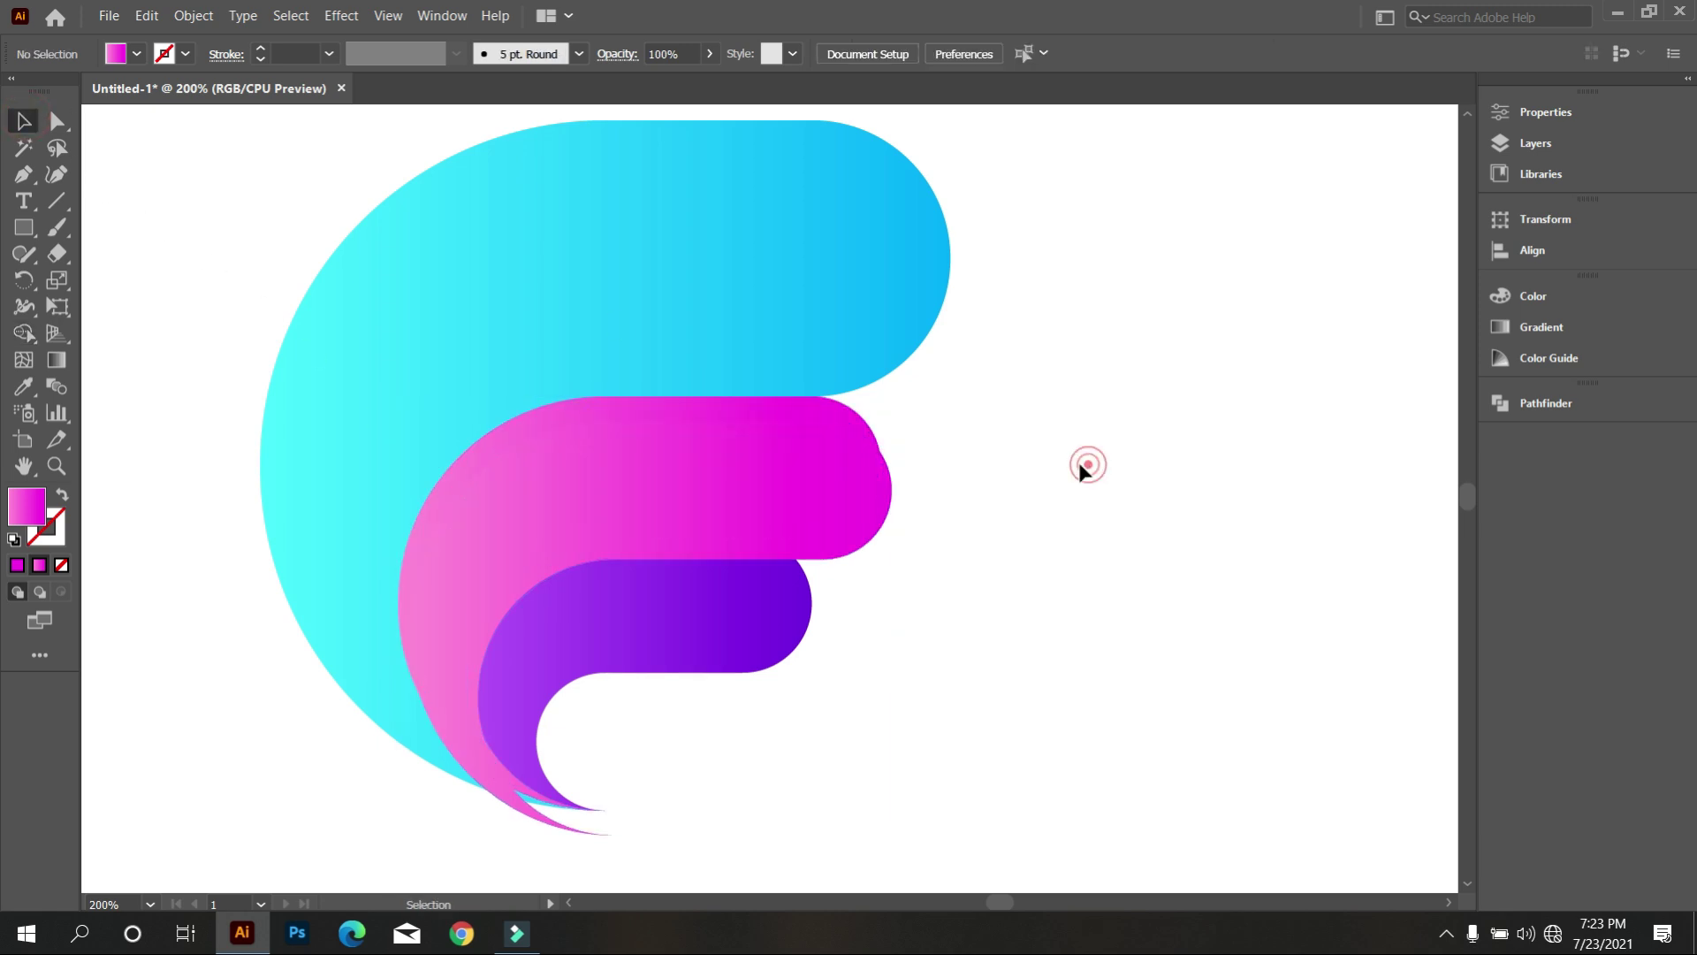
left_click(776, 461)
key("ctrl+z")
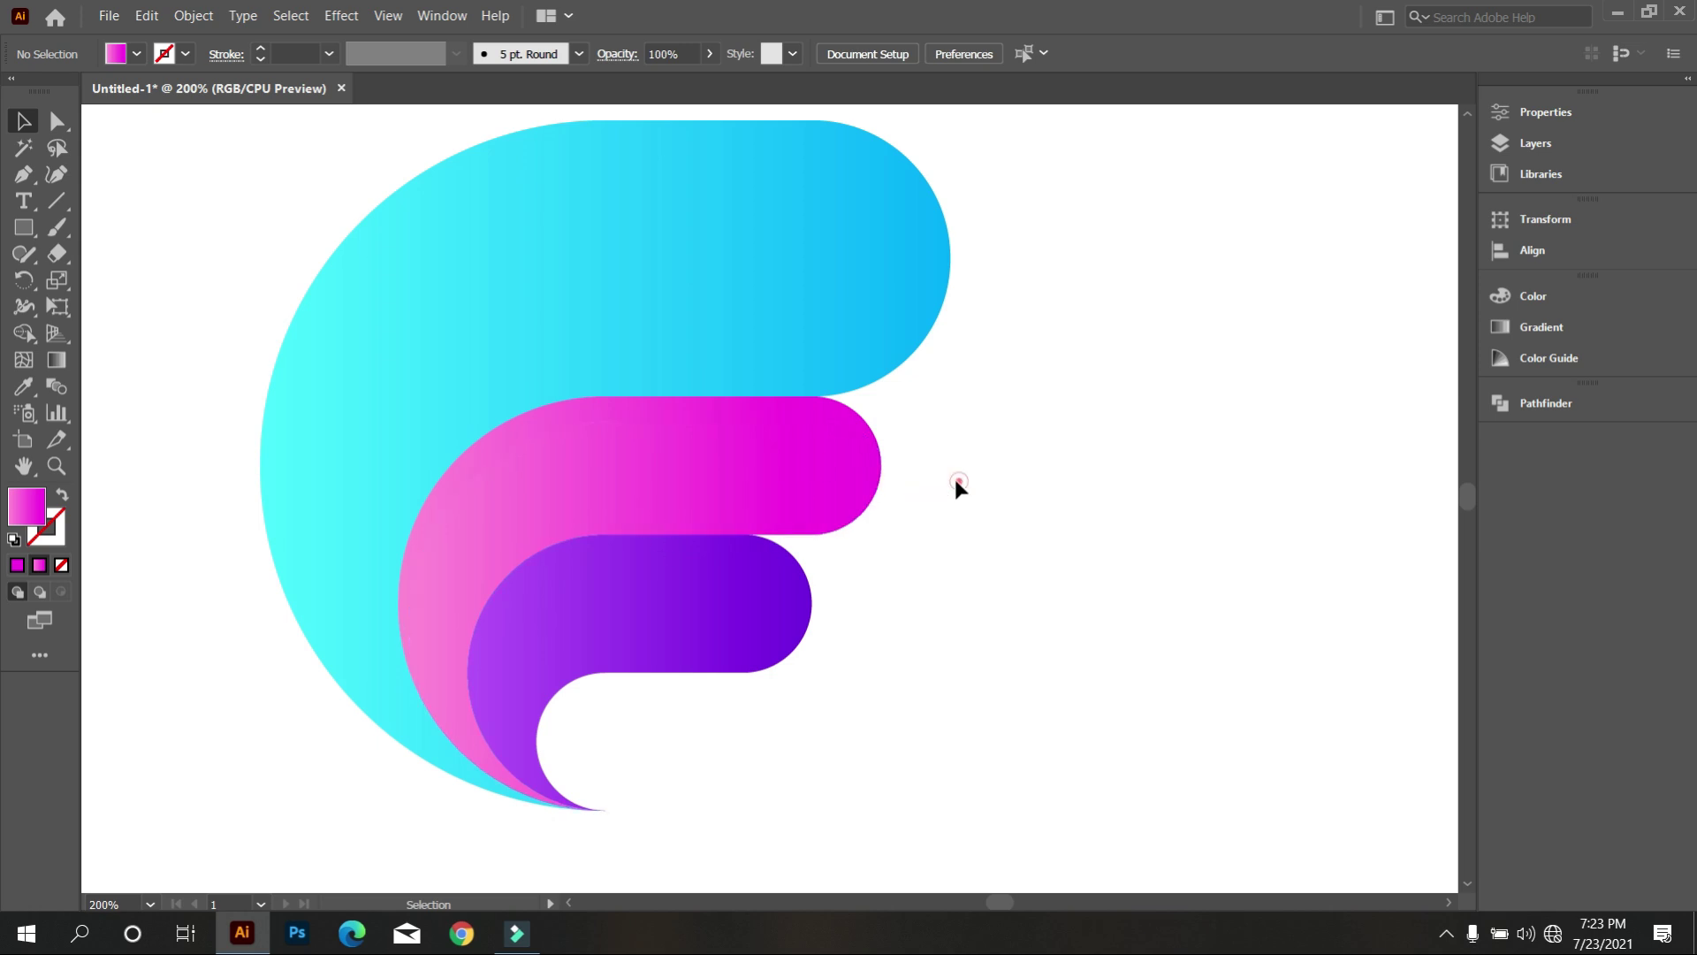
Move the separated pink crescent to the lower right of the logo
left_click_drag(815, 423, 1270, 665)
left_click(975, 536)
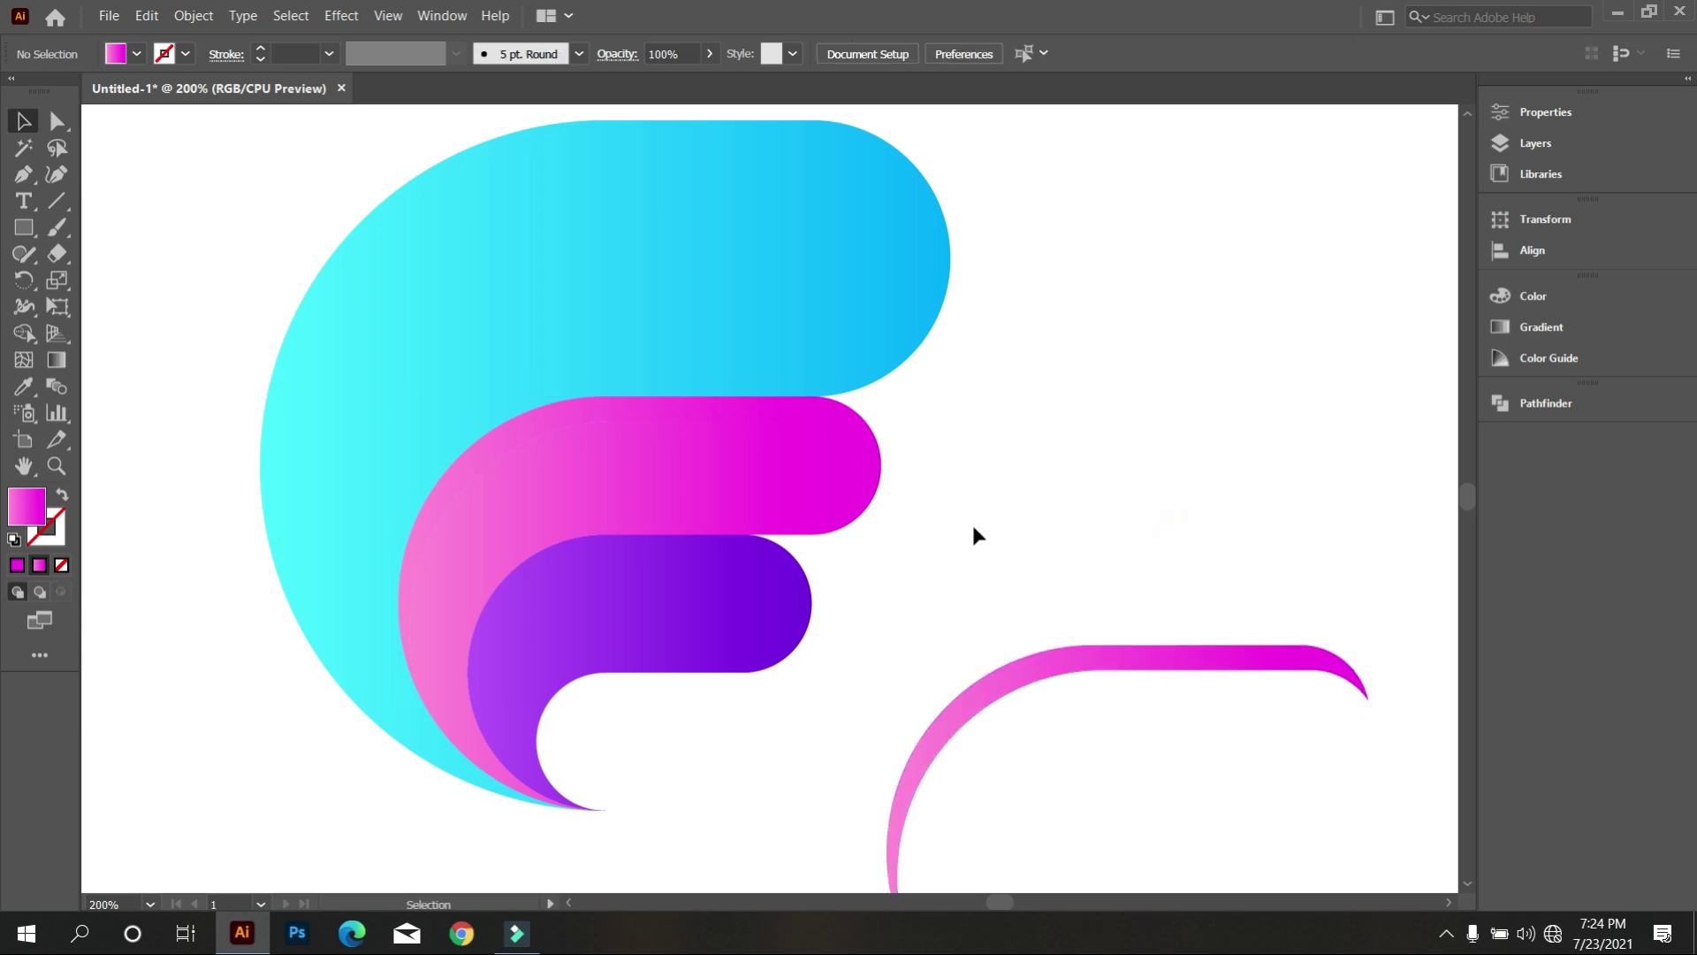
left_click(802, 405)
Open Pathfinder and move the pink crescent onto the magenta bar's top edge
left_click(1539, 396)
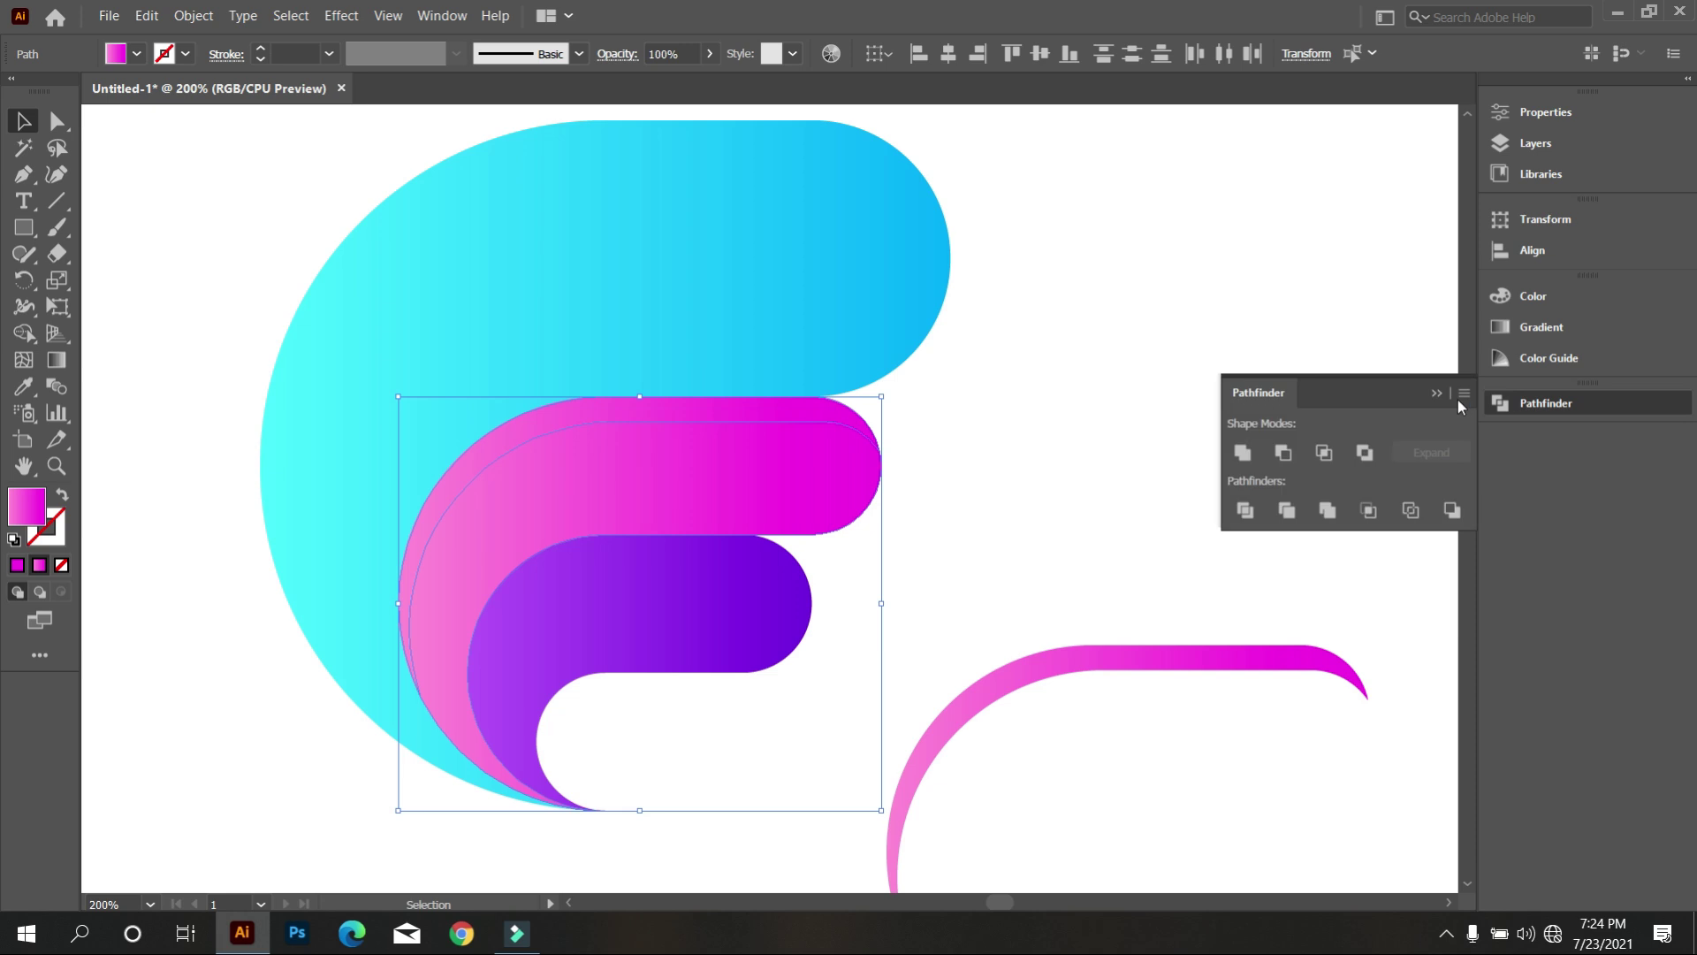
left_click(1243, 453)
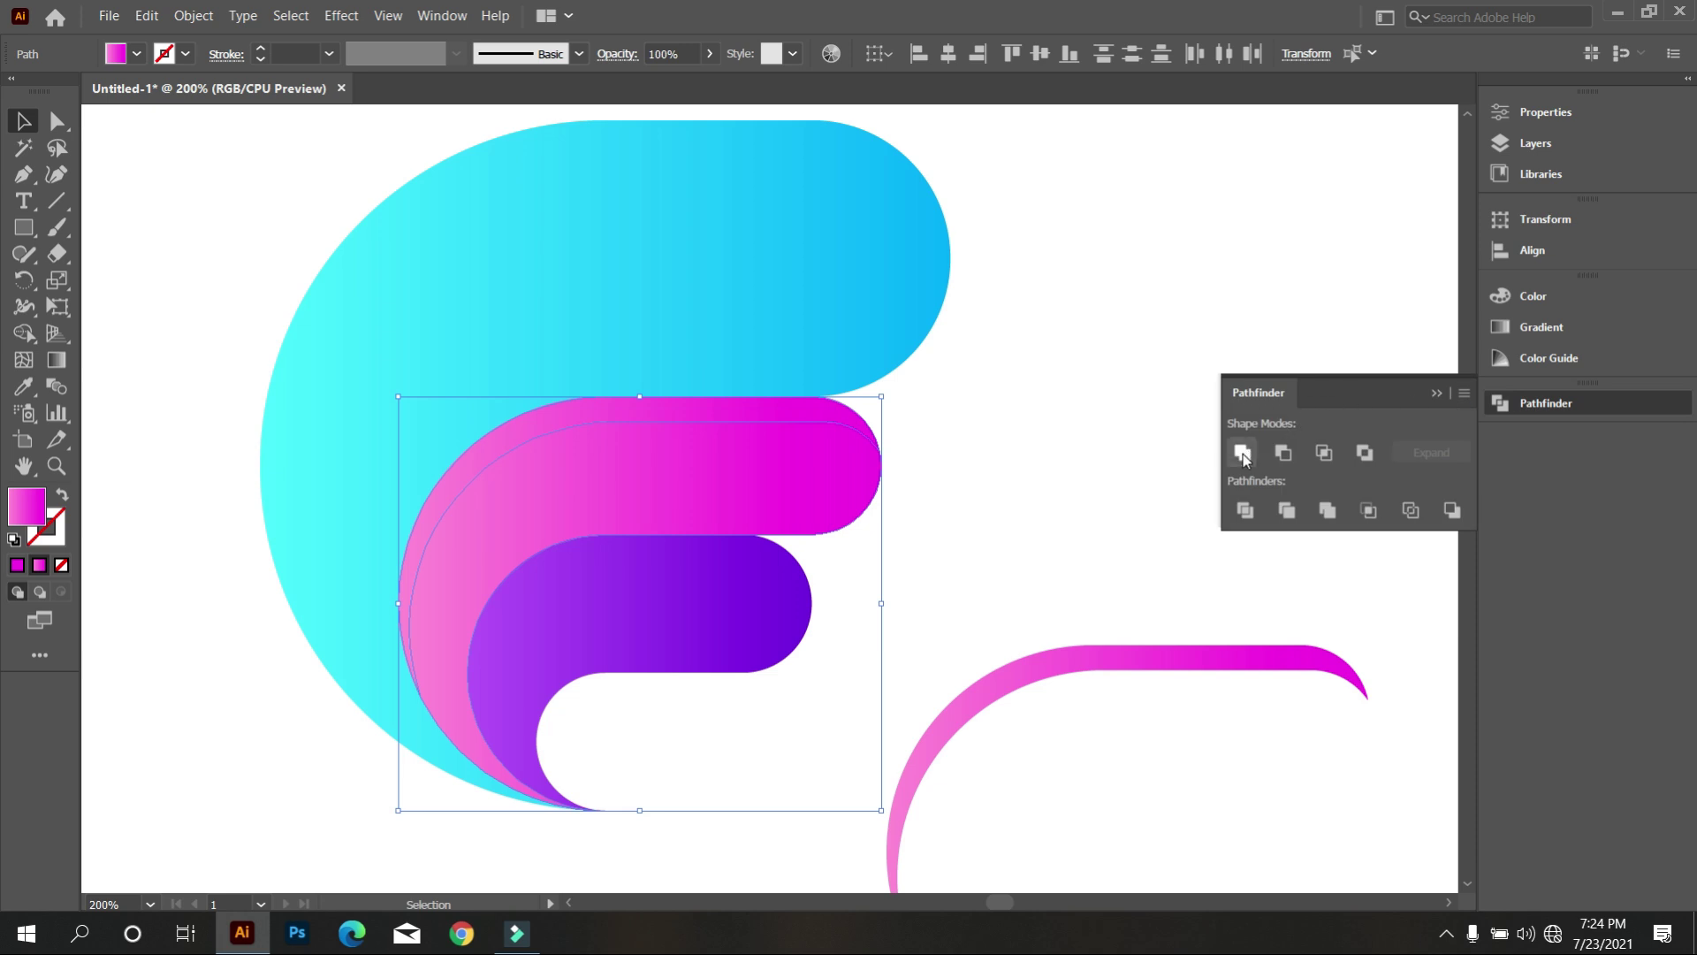
left_click(1121, 448)
left_click_drag(1184, 674, 699, 424)
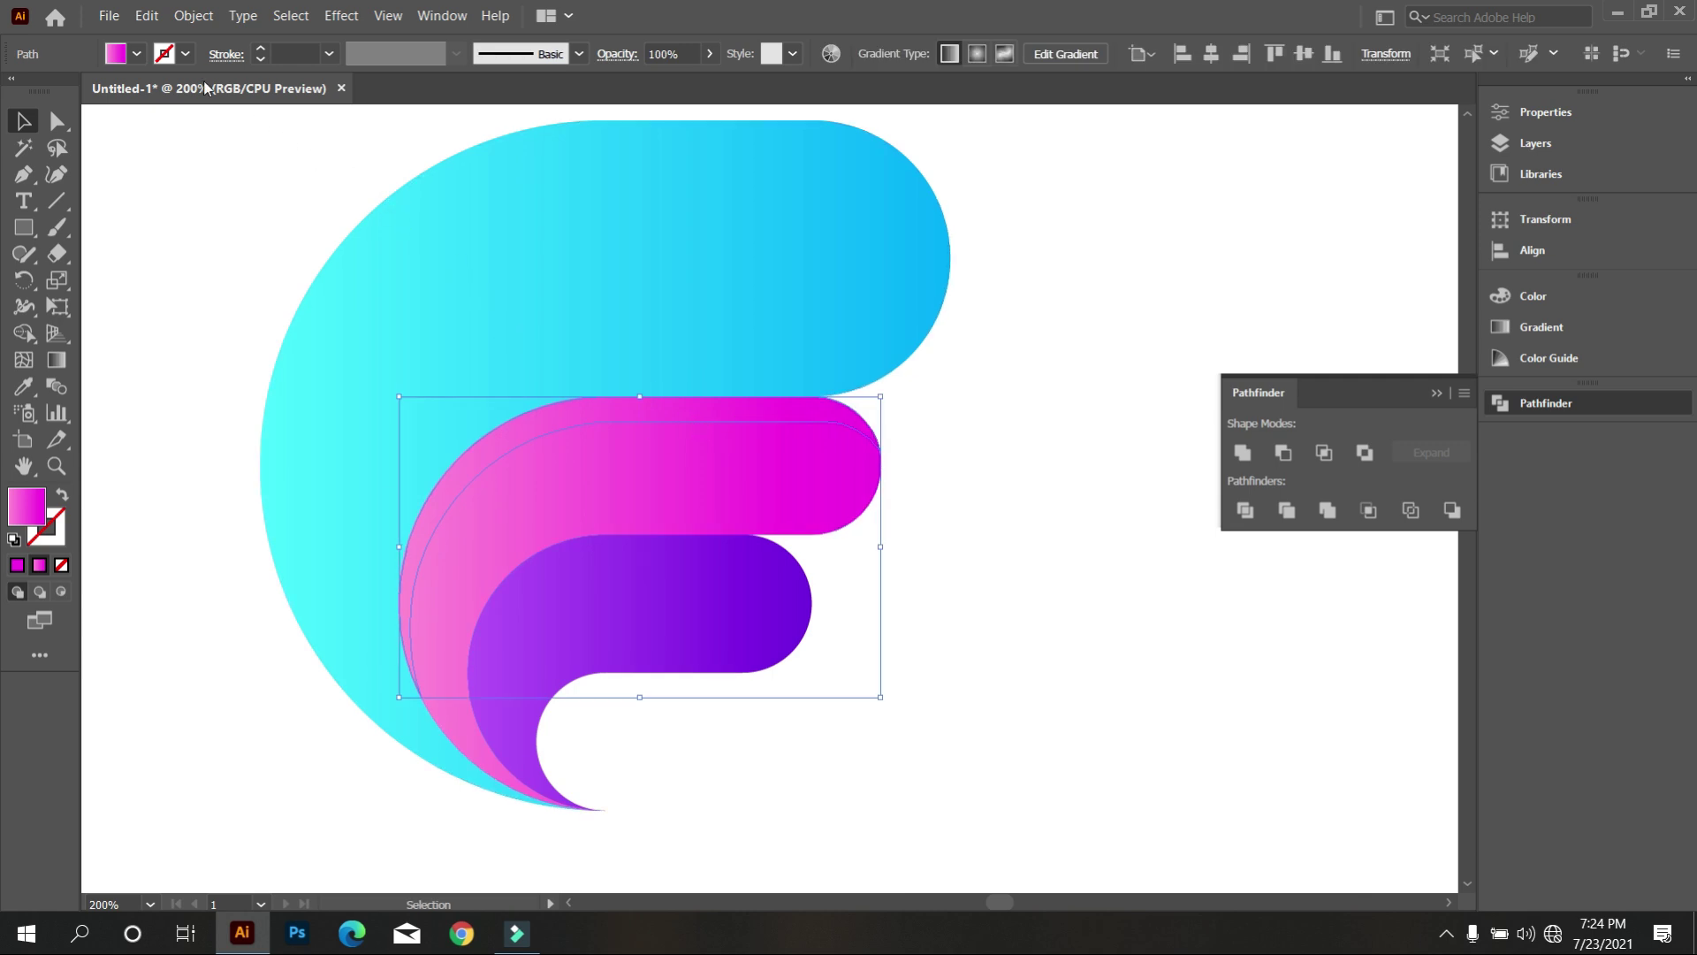
Fill the crescent black and align it on the magenta bar
left_click(138, 59)
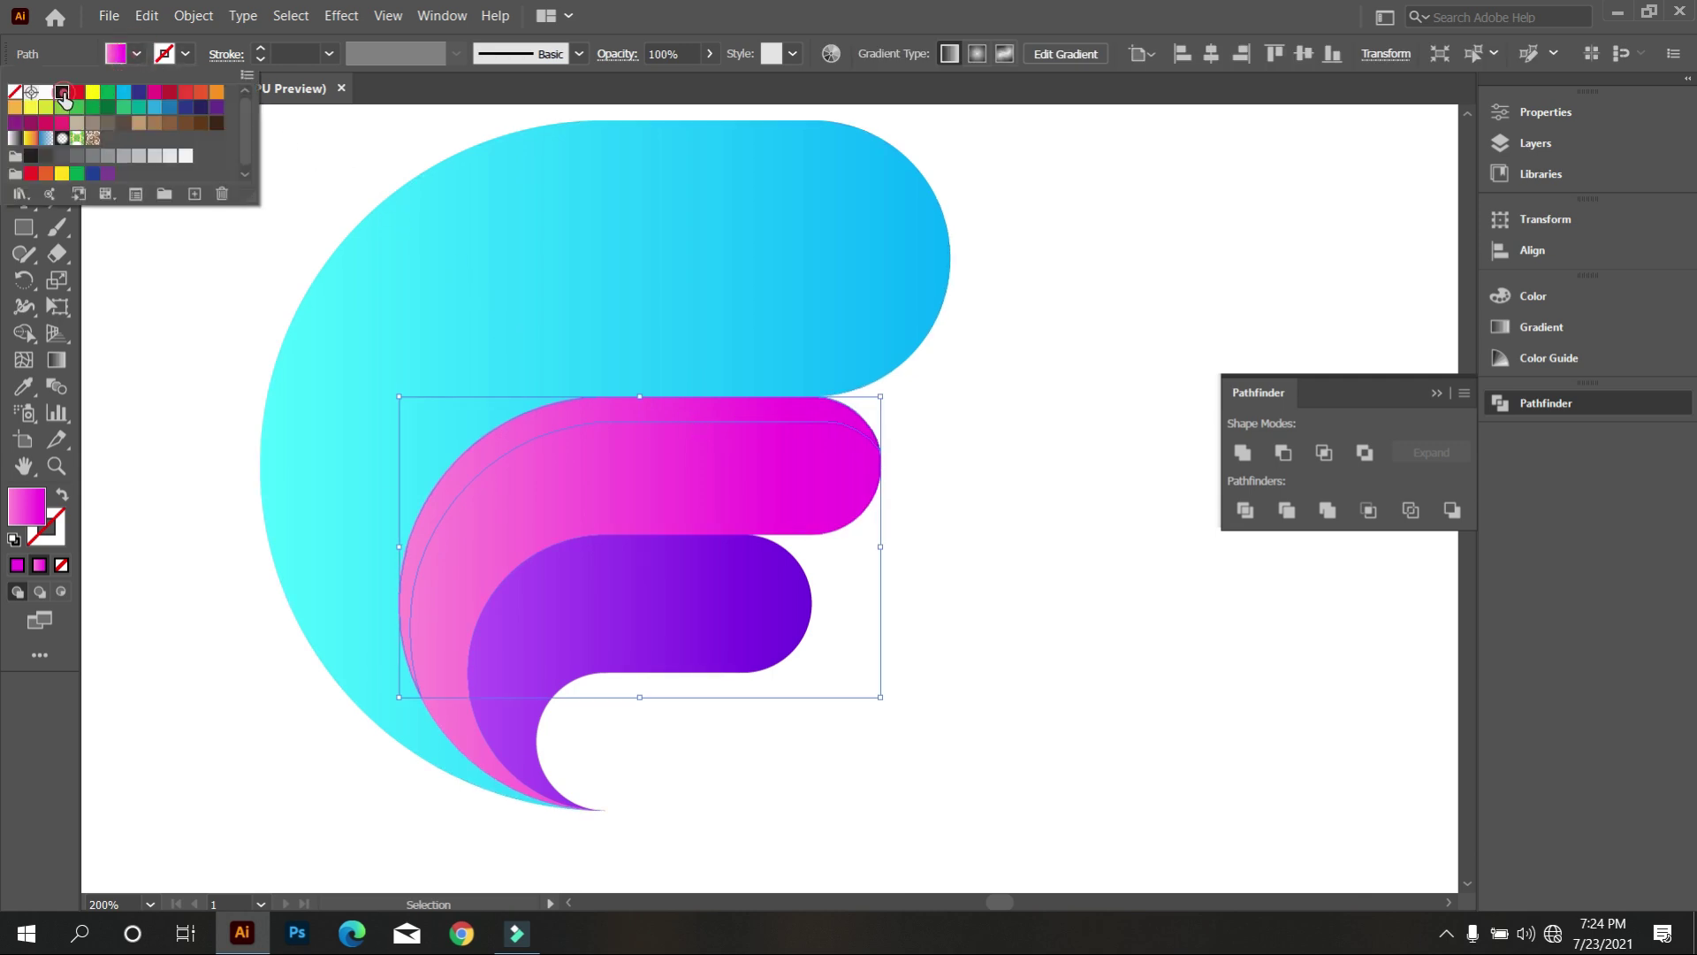
left_click(61, 97)
key("Escape")
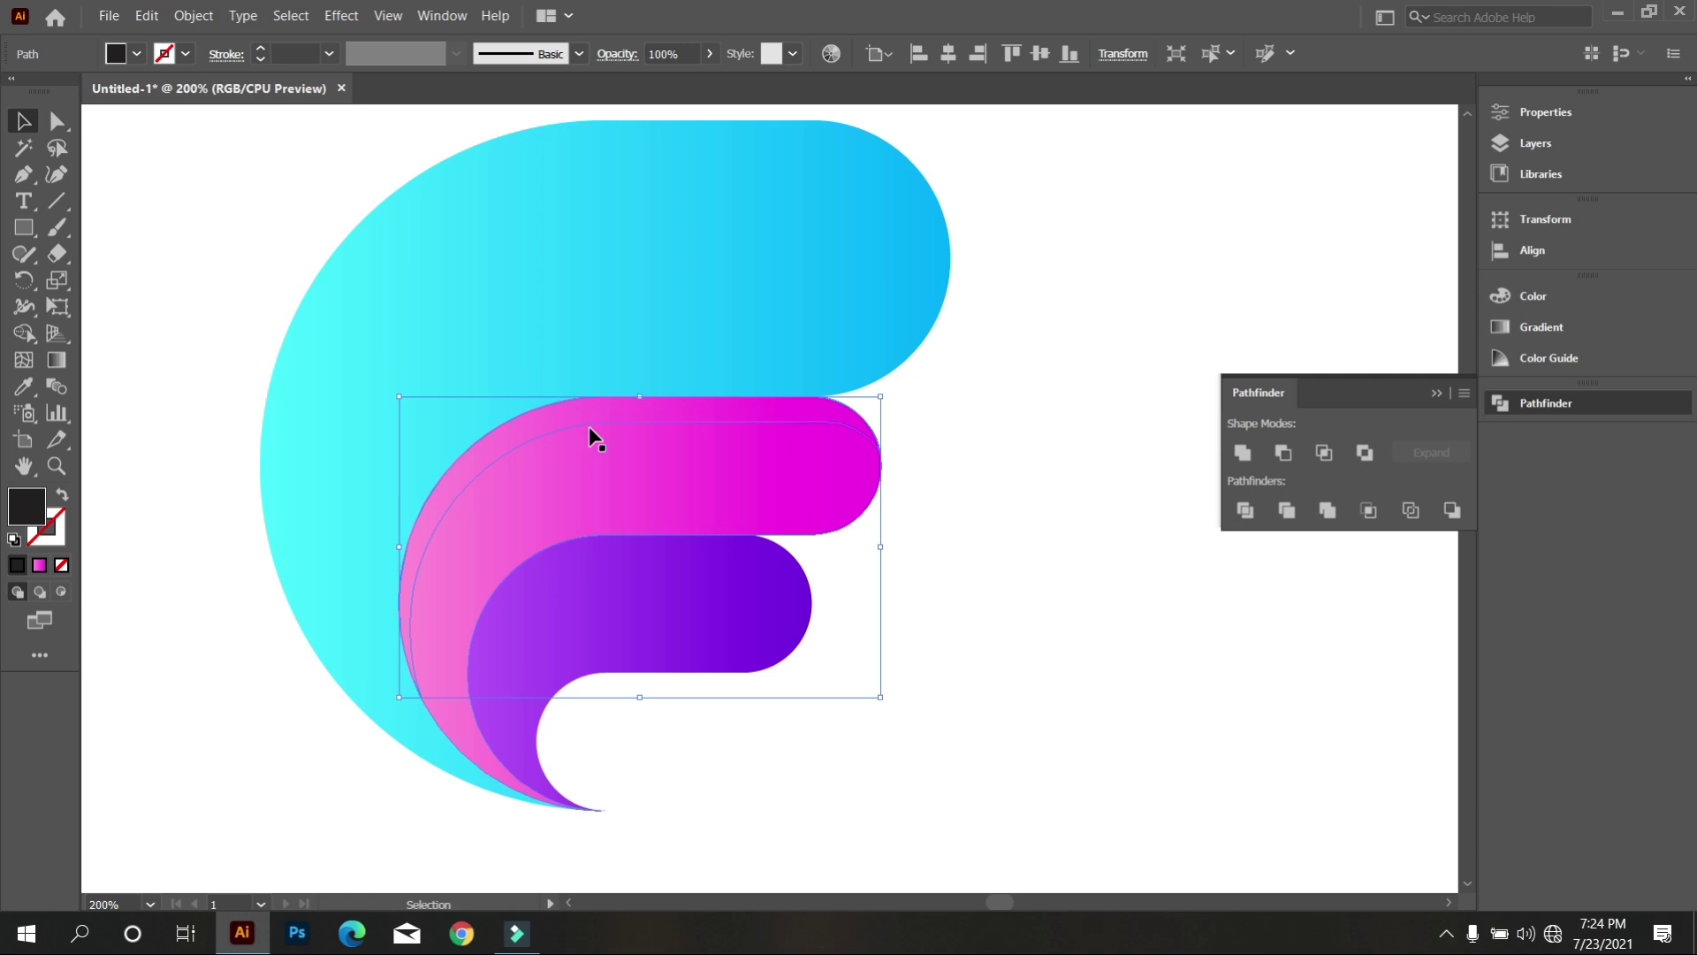
left_click_drag(589, 426, 613, 420)
Send the black crescent behind the magenta bar and lower its opacity to 30%
right_click(648, 415)
mouse_move(704, 762)
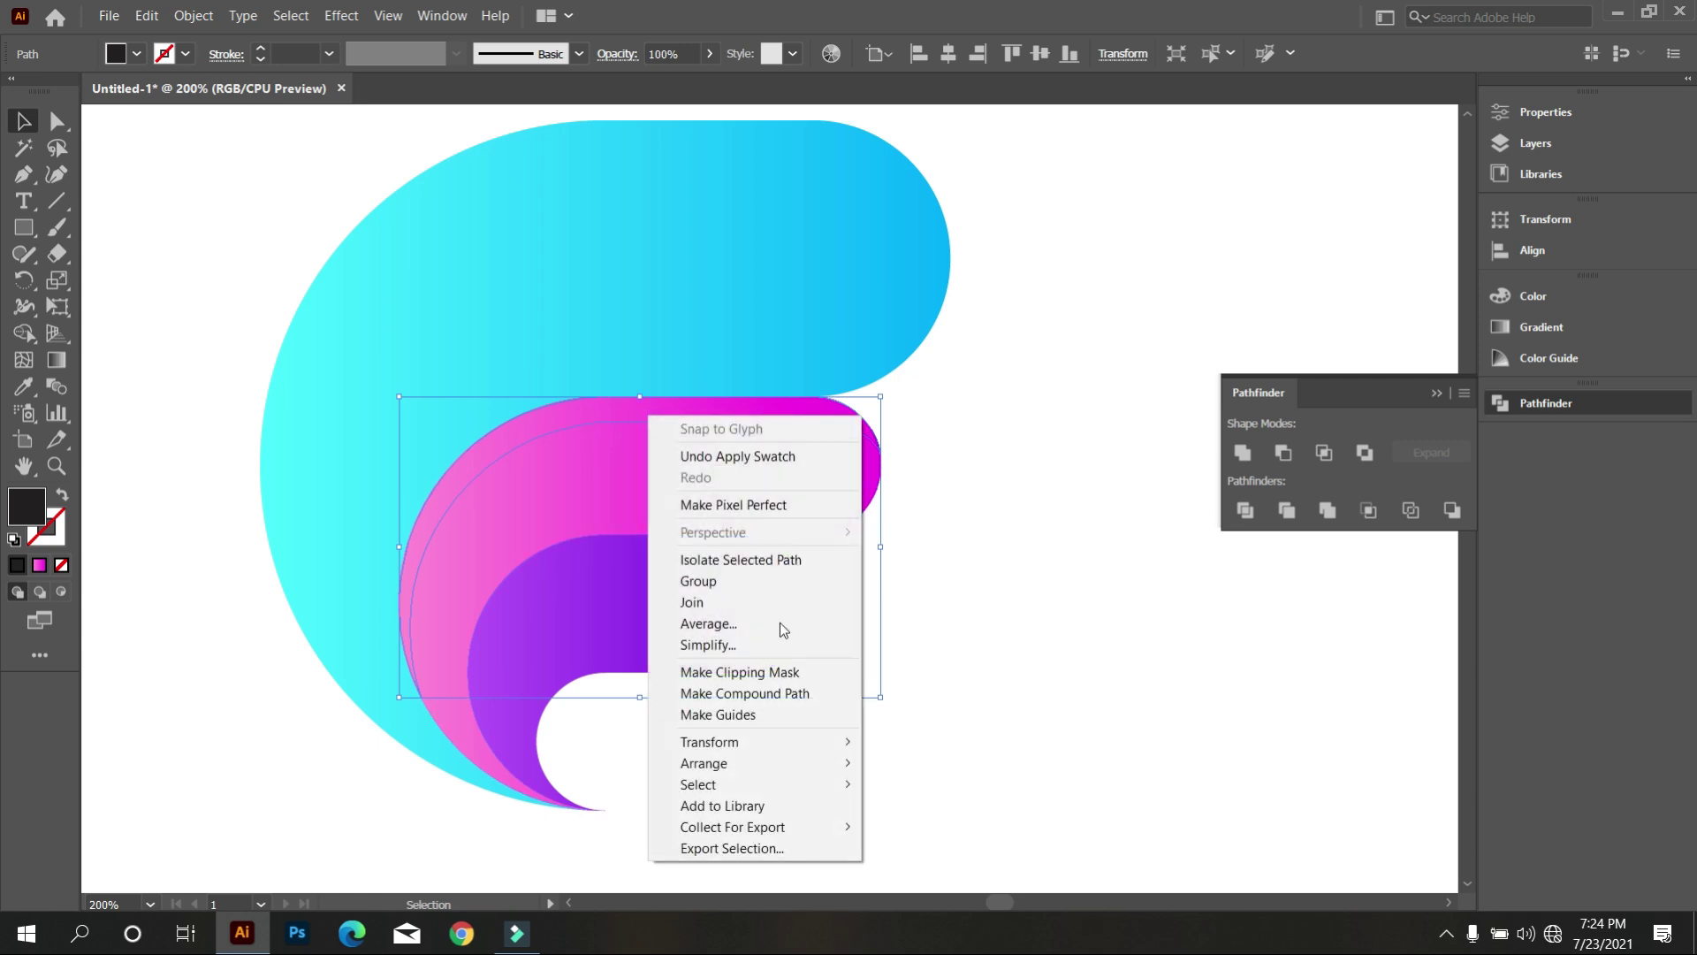
left_click(949, 801)
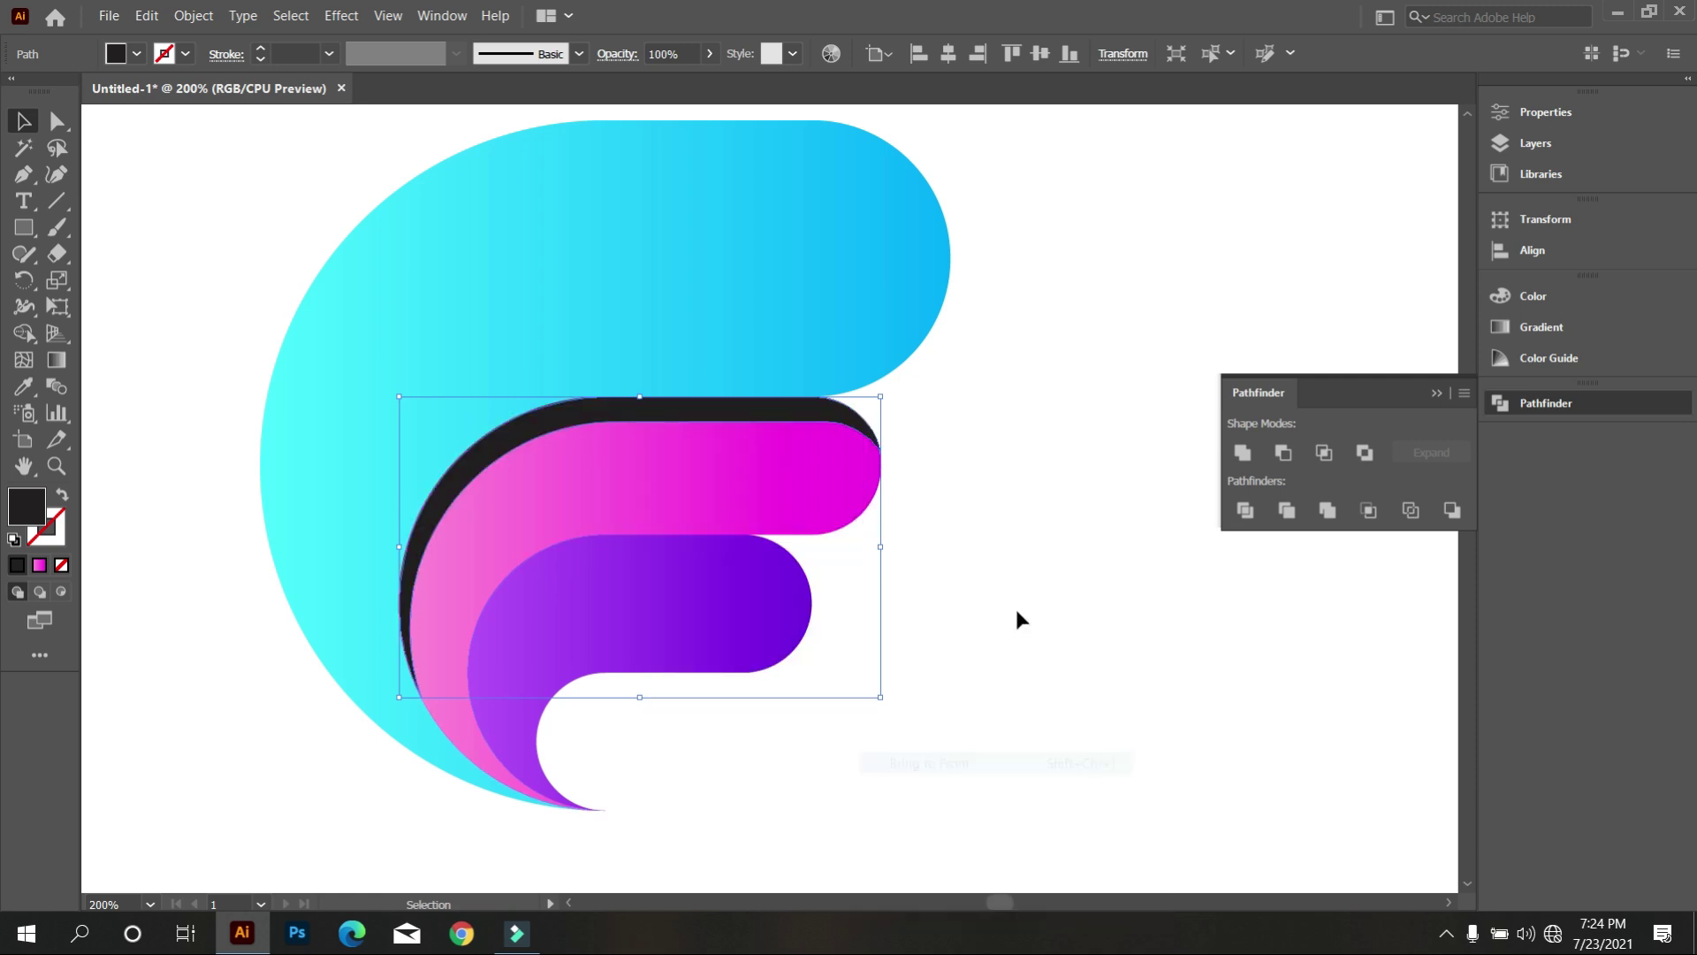
left_click(1015, 608)
left_click(793, 409)
scroll(671, 66, "down", 4)
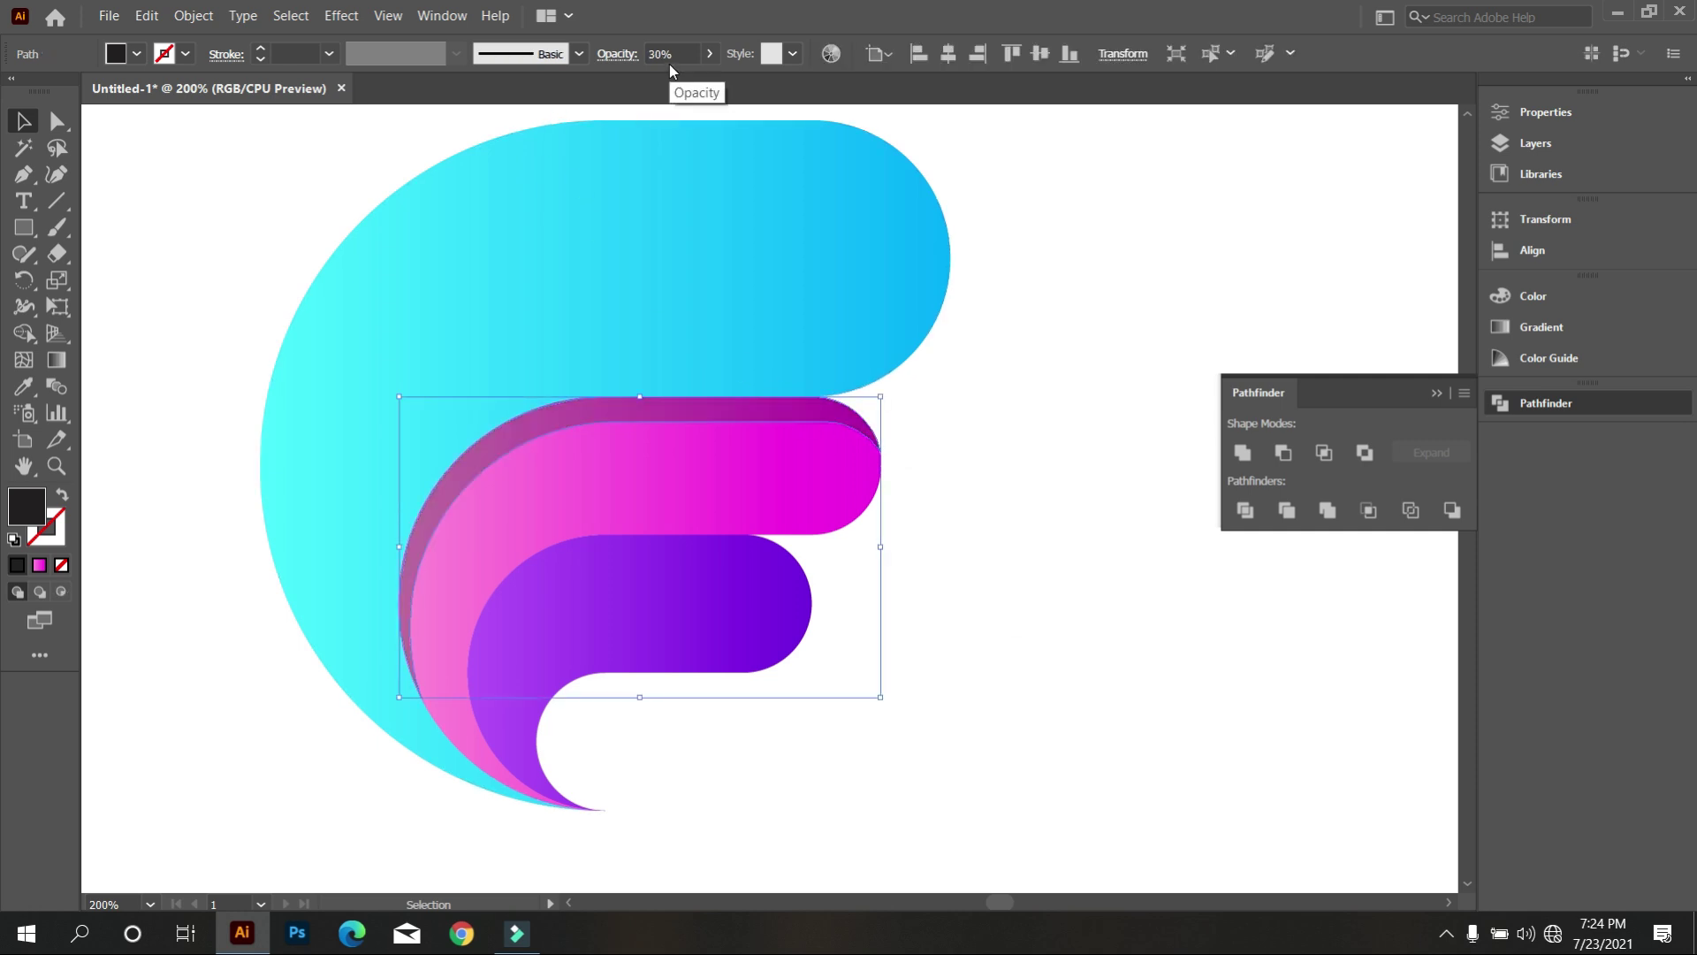
left_click(924, 564)
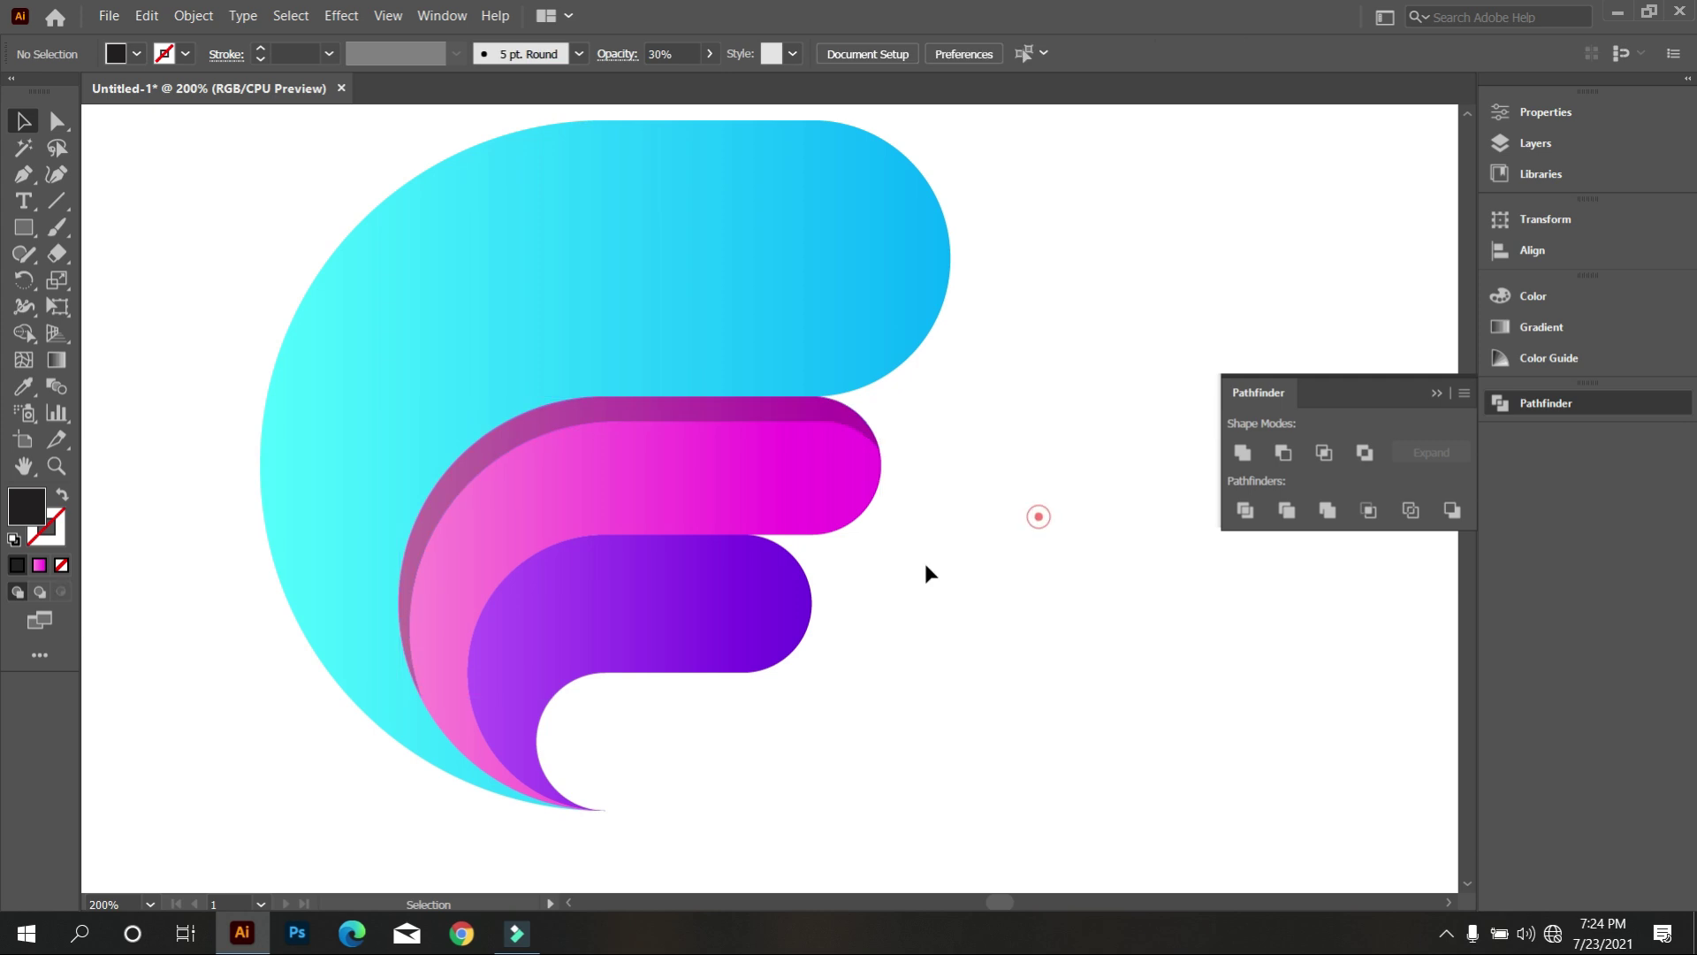
scroll(925, 564, "down", 2)
left_click(665, 551)
scroll(663, 552, "down", 1)
Make a slightly offset duplicate of the purple bar
key("ctrl+equal")
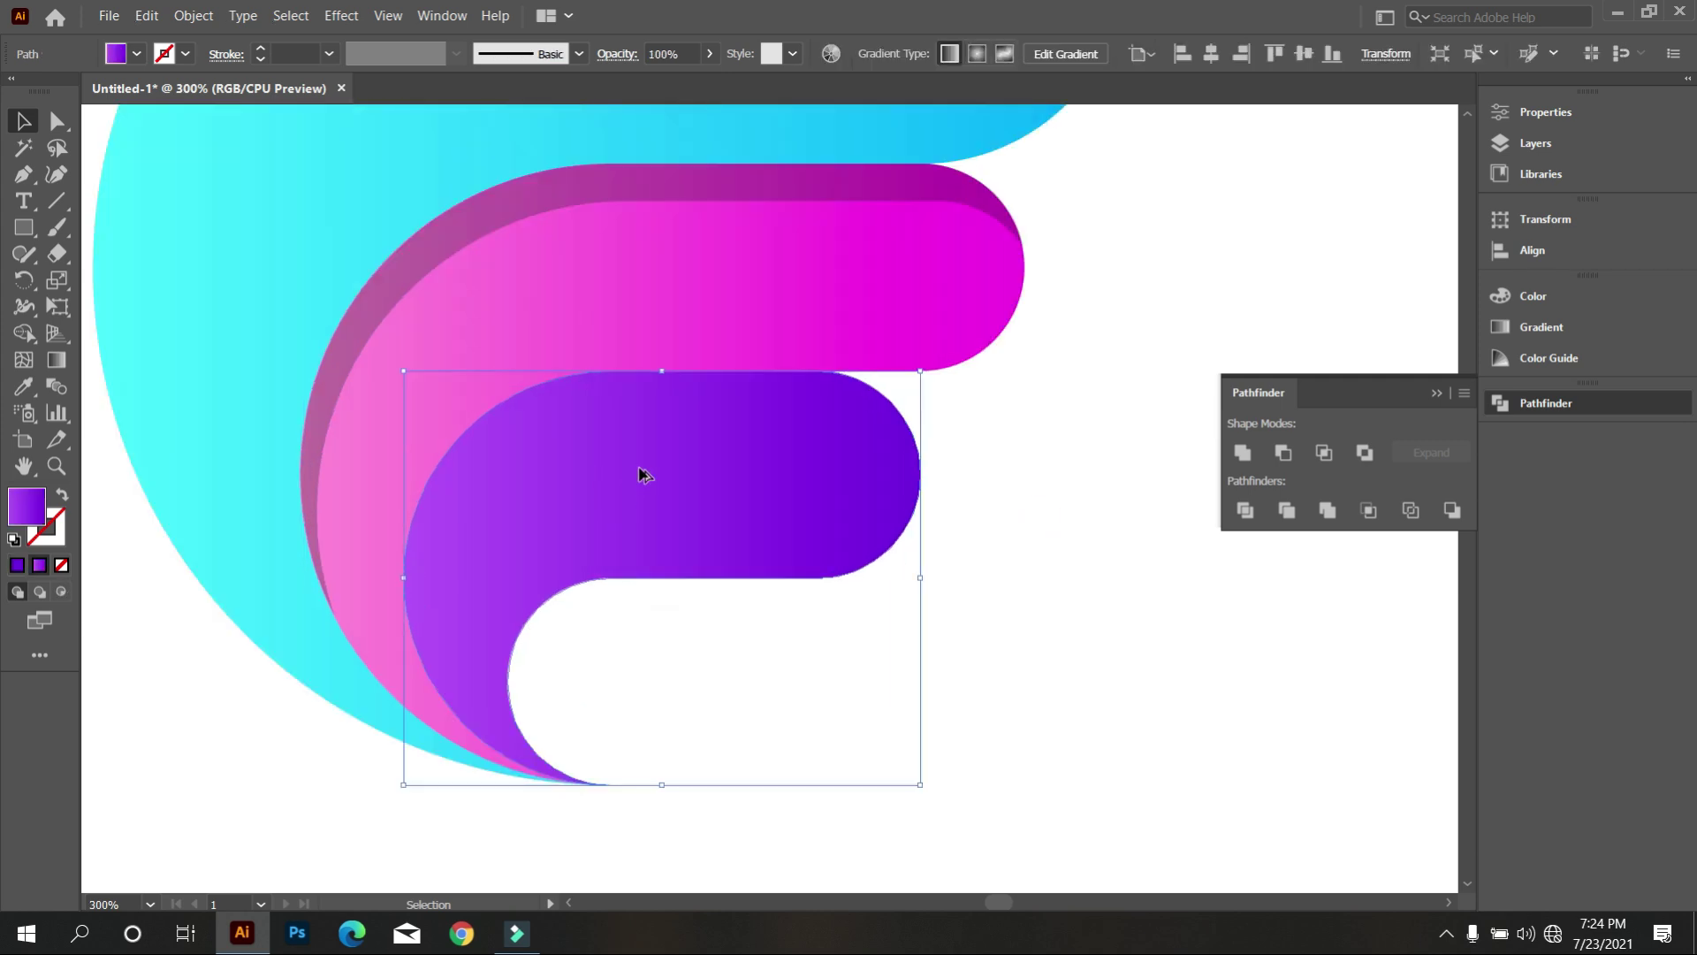
left_click_drag(703, 466, 712, 490)
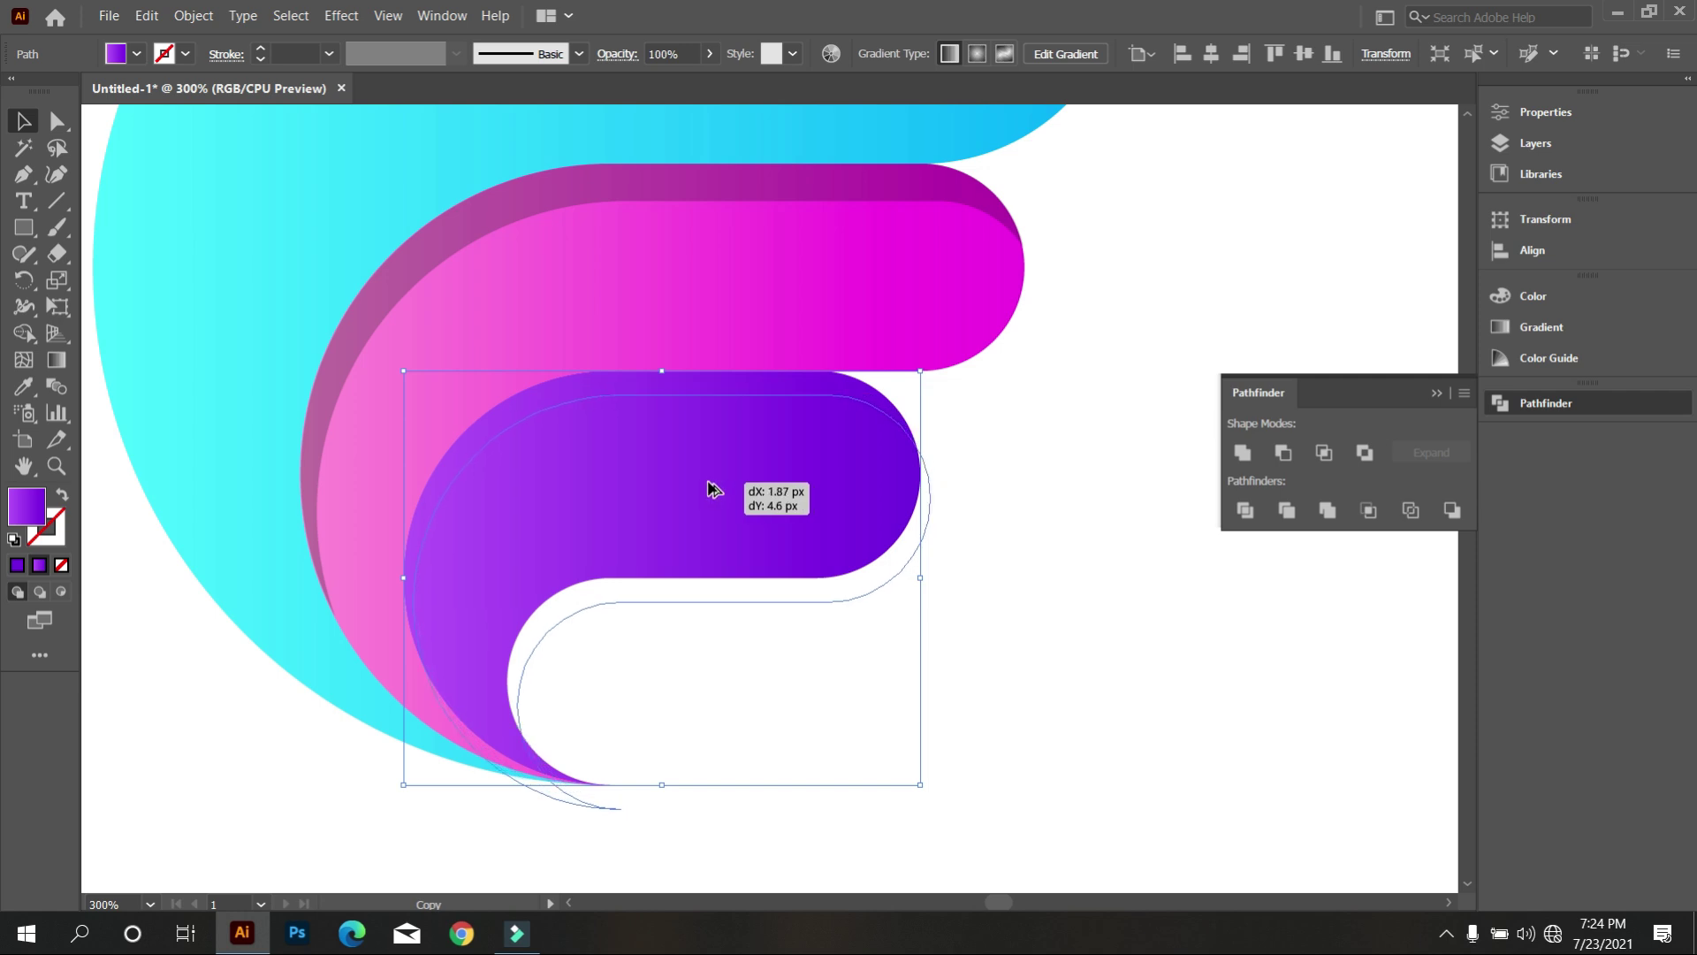
left_click_drag(711, 490, 712, 490)
left_click(987, 595)
Merge the top strip of the two purple shapes with Shape Builder
left_click_drag(998, 597, 780, 397)
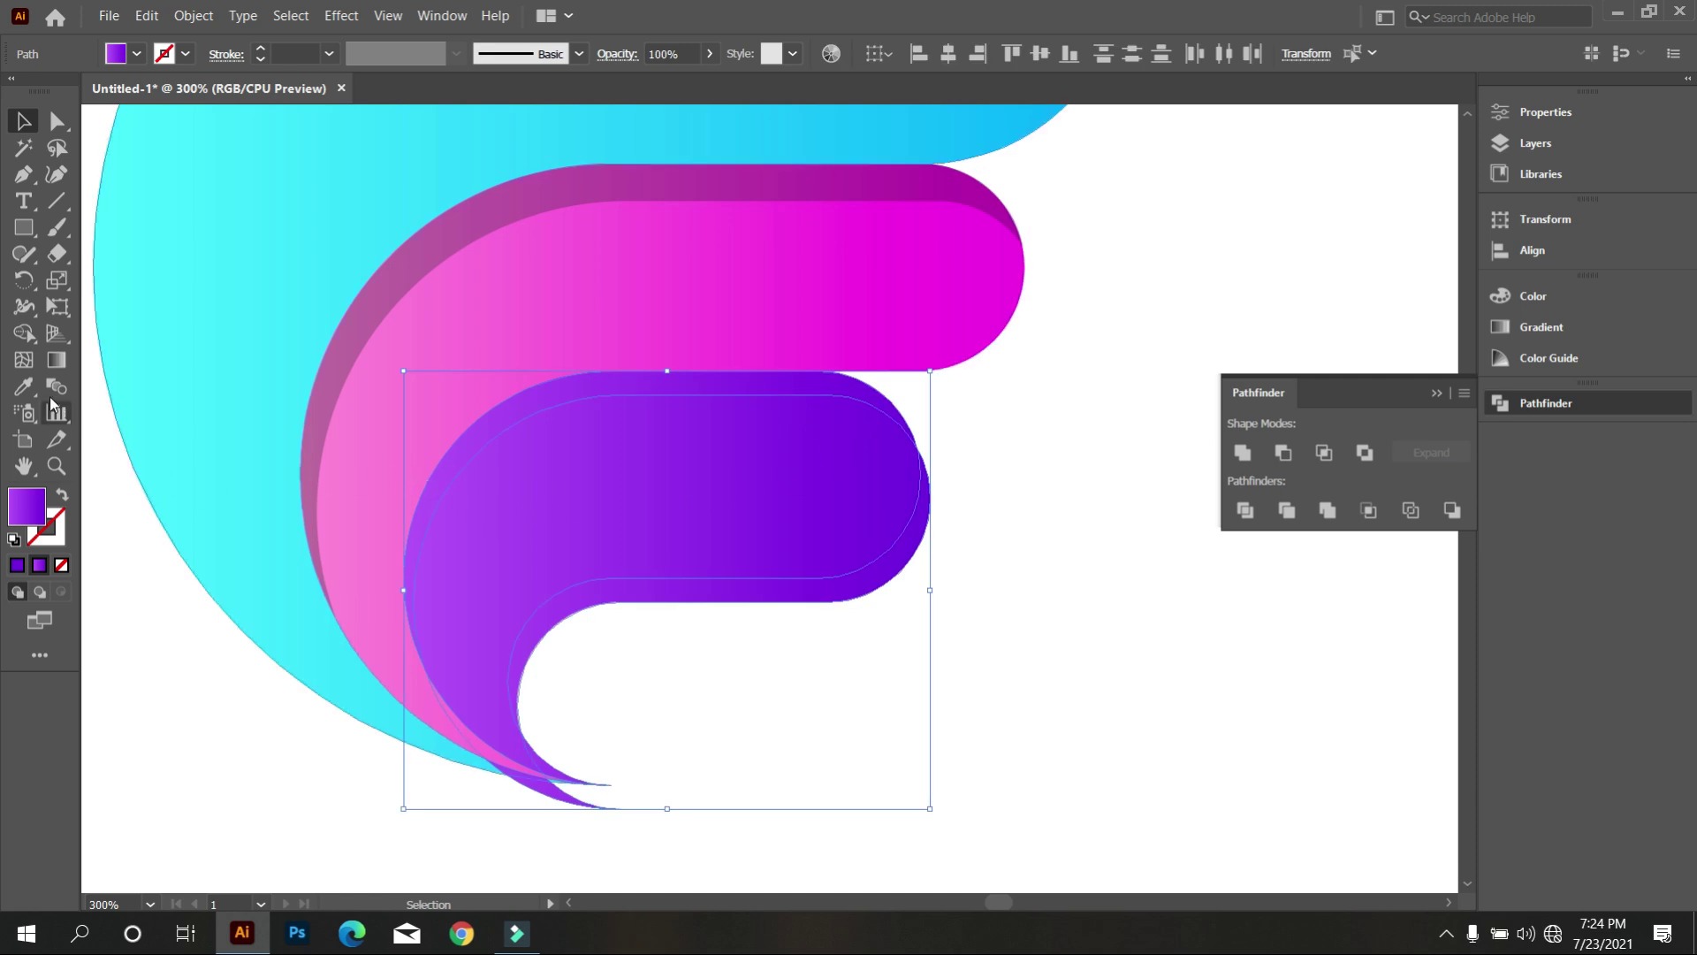
key("shift+m")
left_click_drag(574, 382, 797, 385)
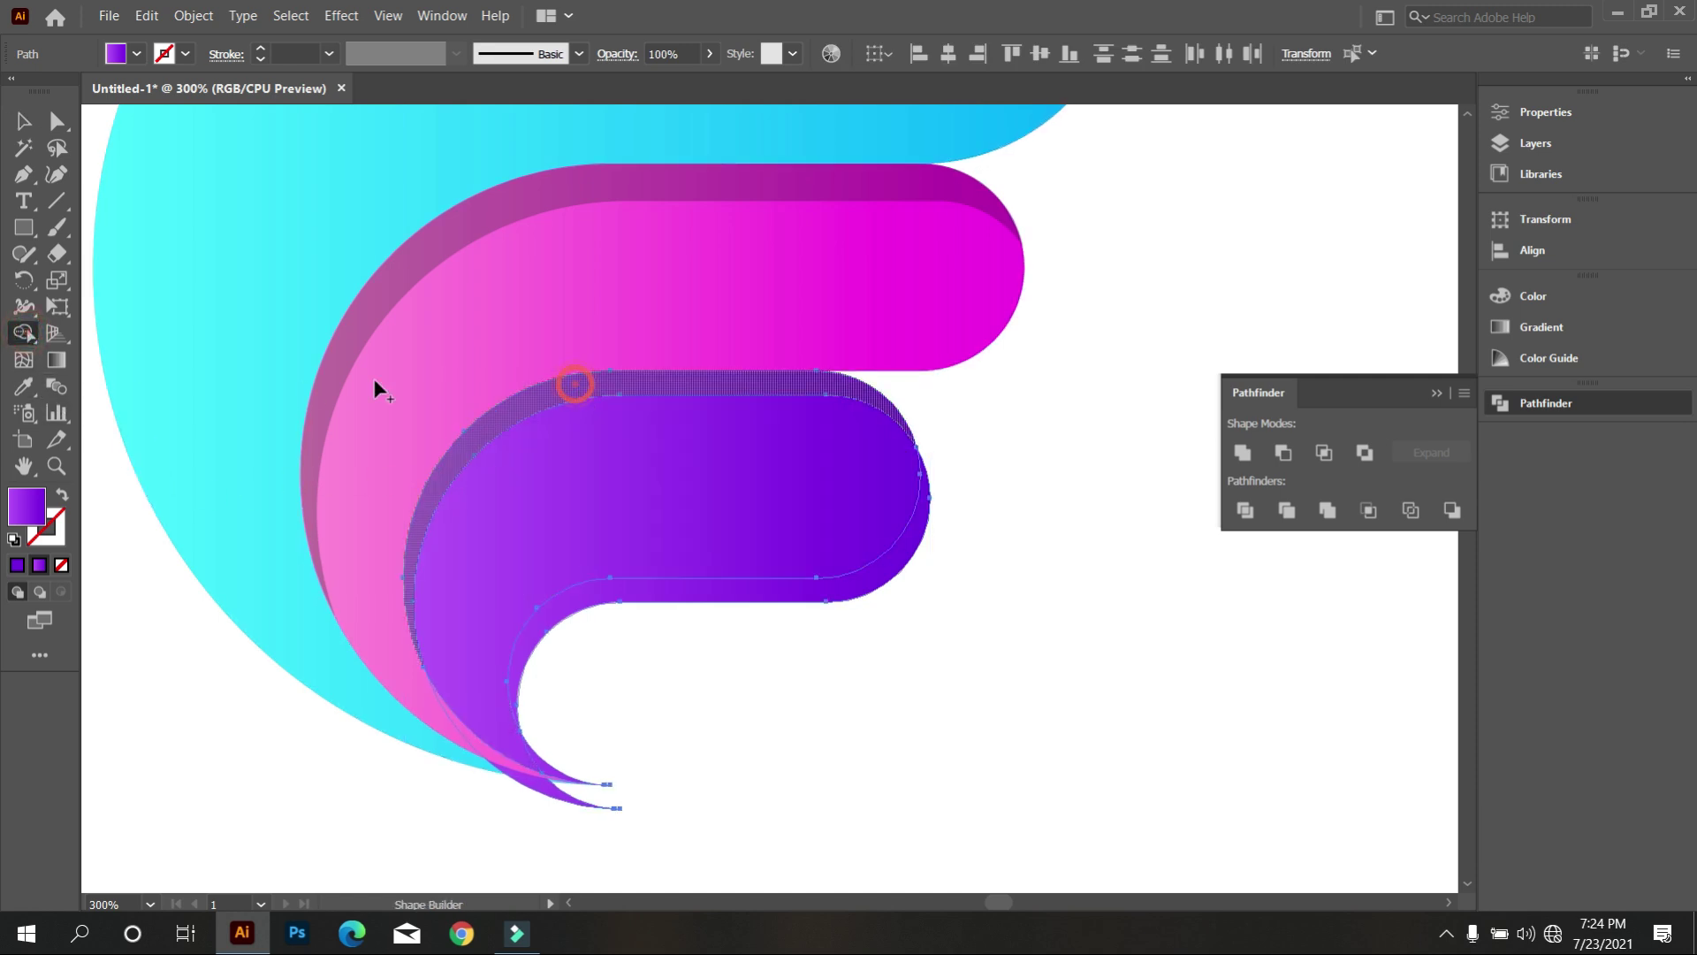
left_click(22, 123)
left_click(1047, 751)
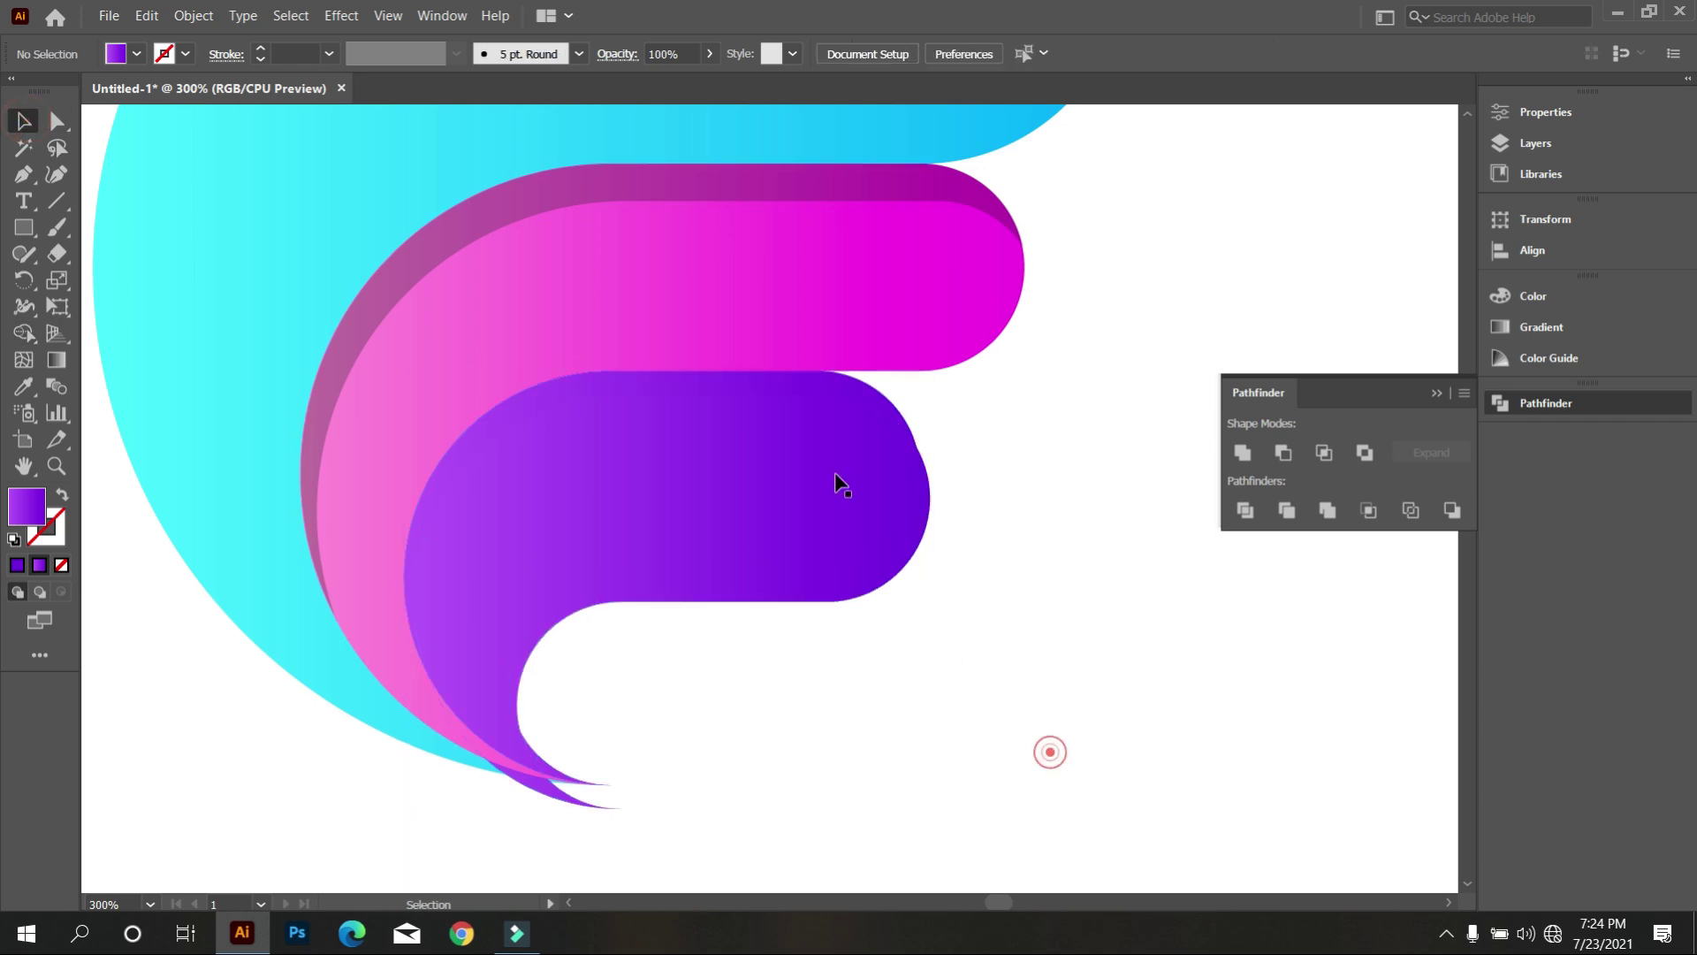
left_click(816, 445)
left_click(911, 528)
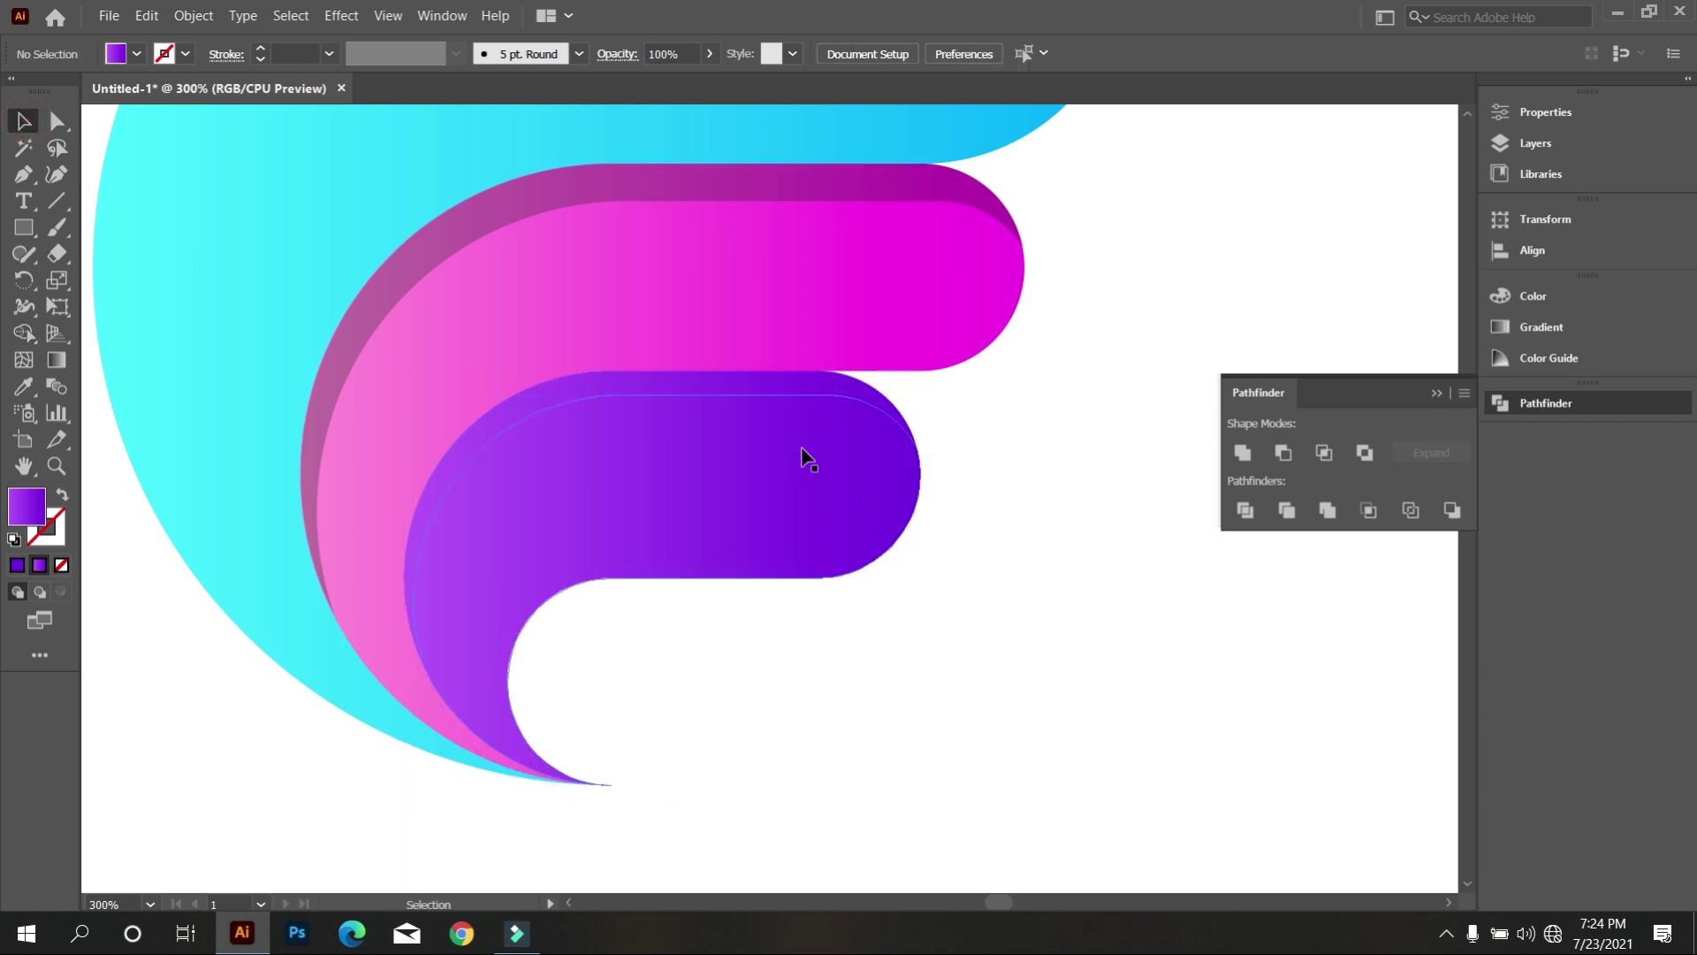
Move the crescent pieces below the logo and unite them into one arc
left_click(777, 386)
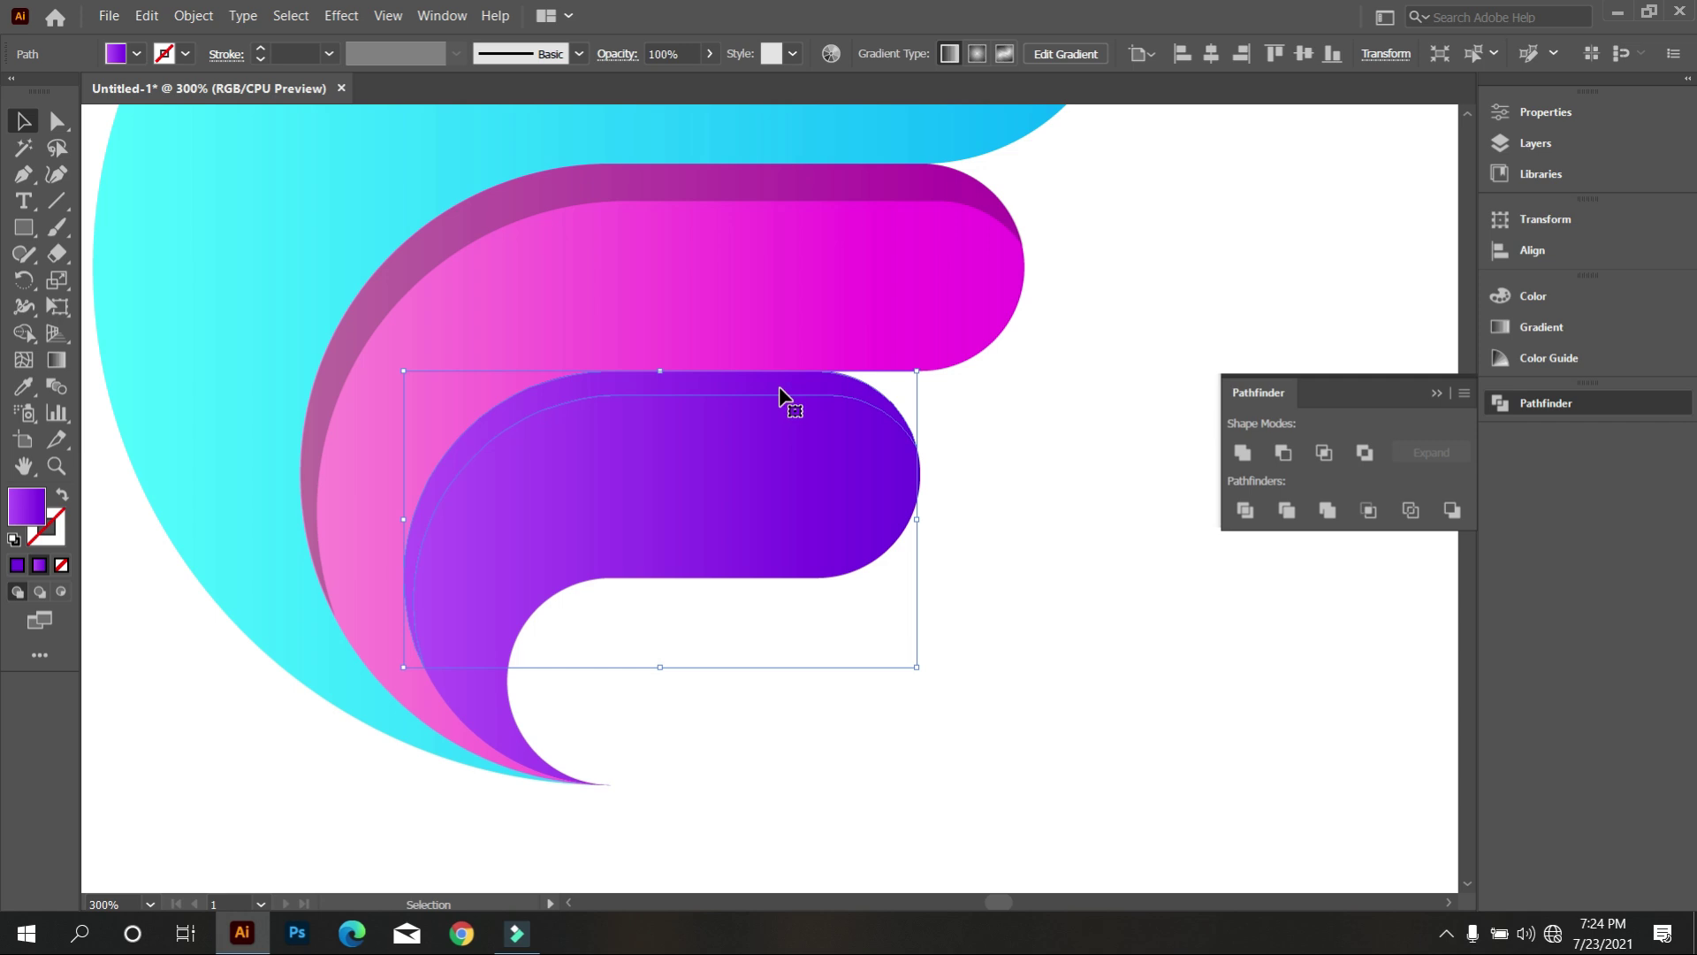
left_click_drag(781, 397, 1008, 754)
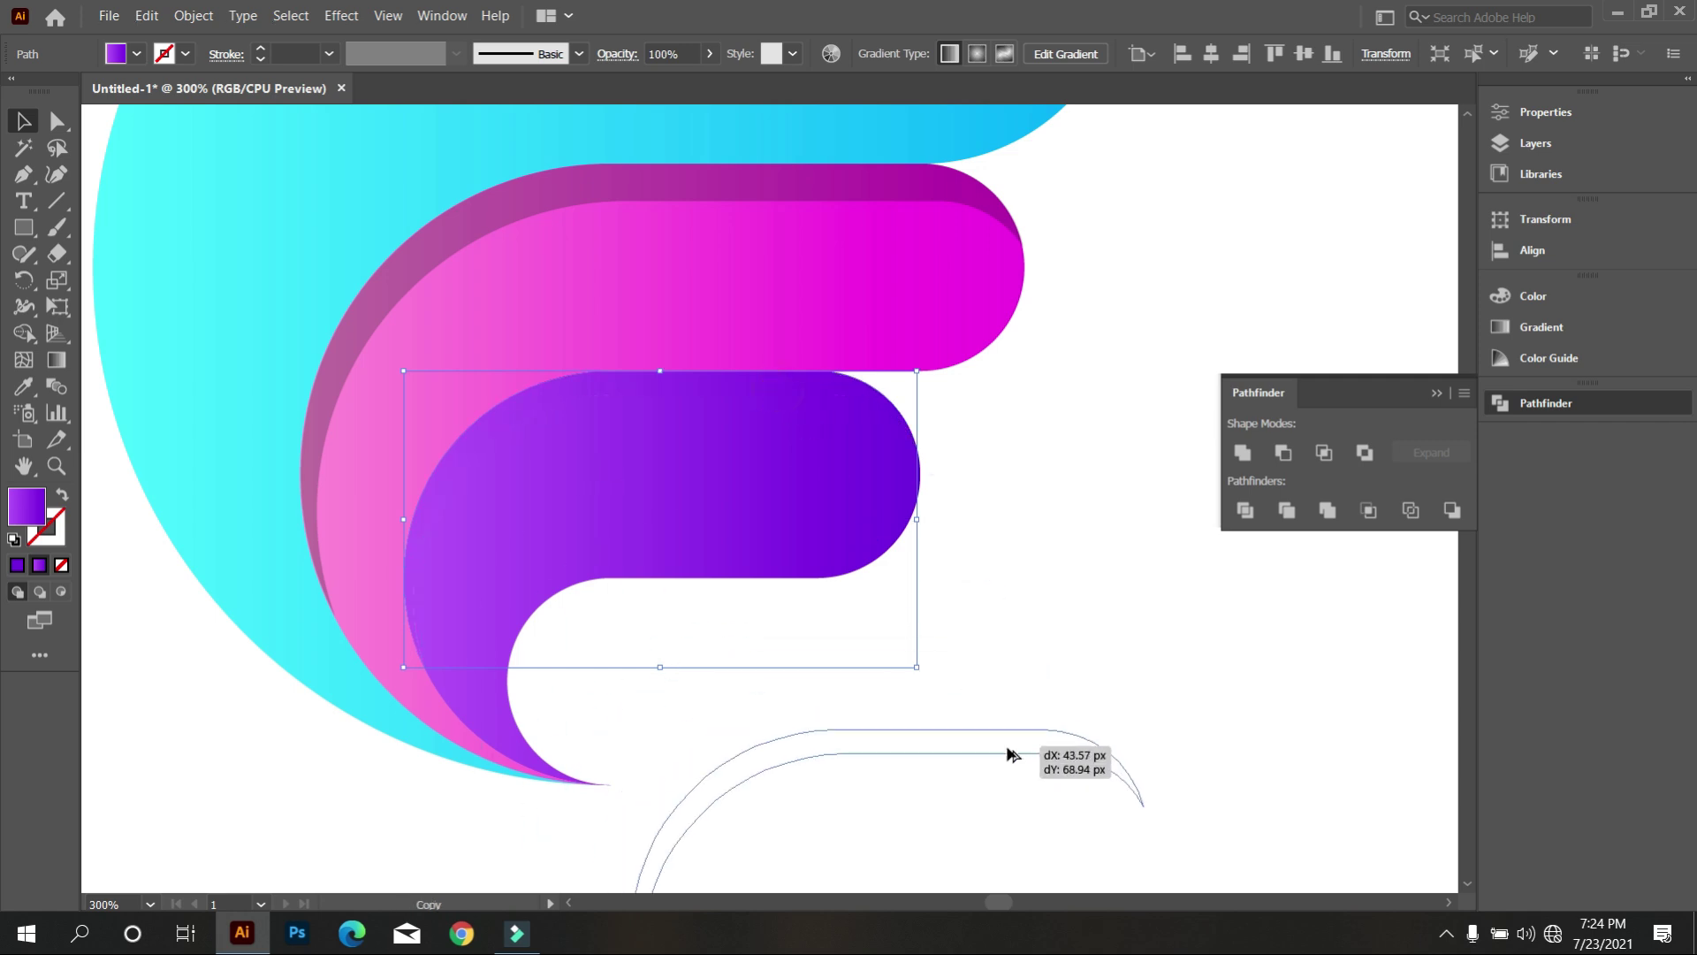
left_click_drag(950, 602, 707, 382)
left_click(1238, 450)
Place the arc behind the purple bar's top edge, fill it black, set 30% opacity
left_click(989, 605)
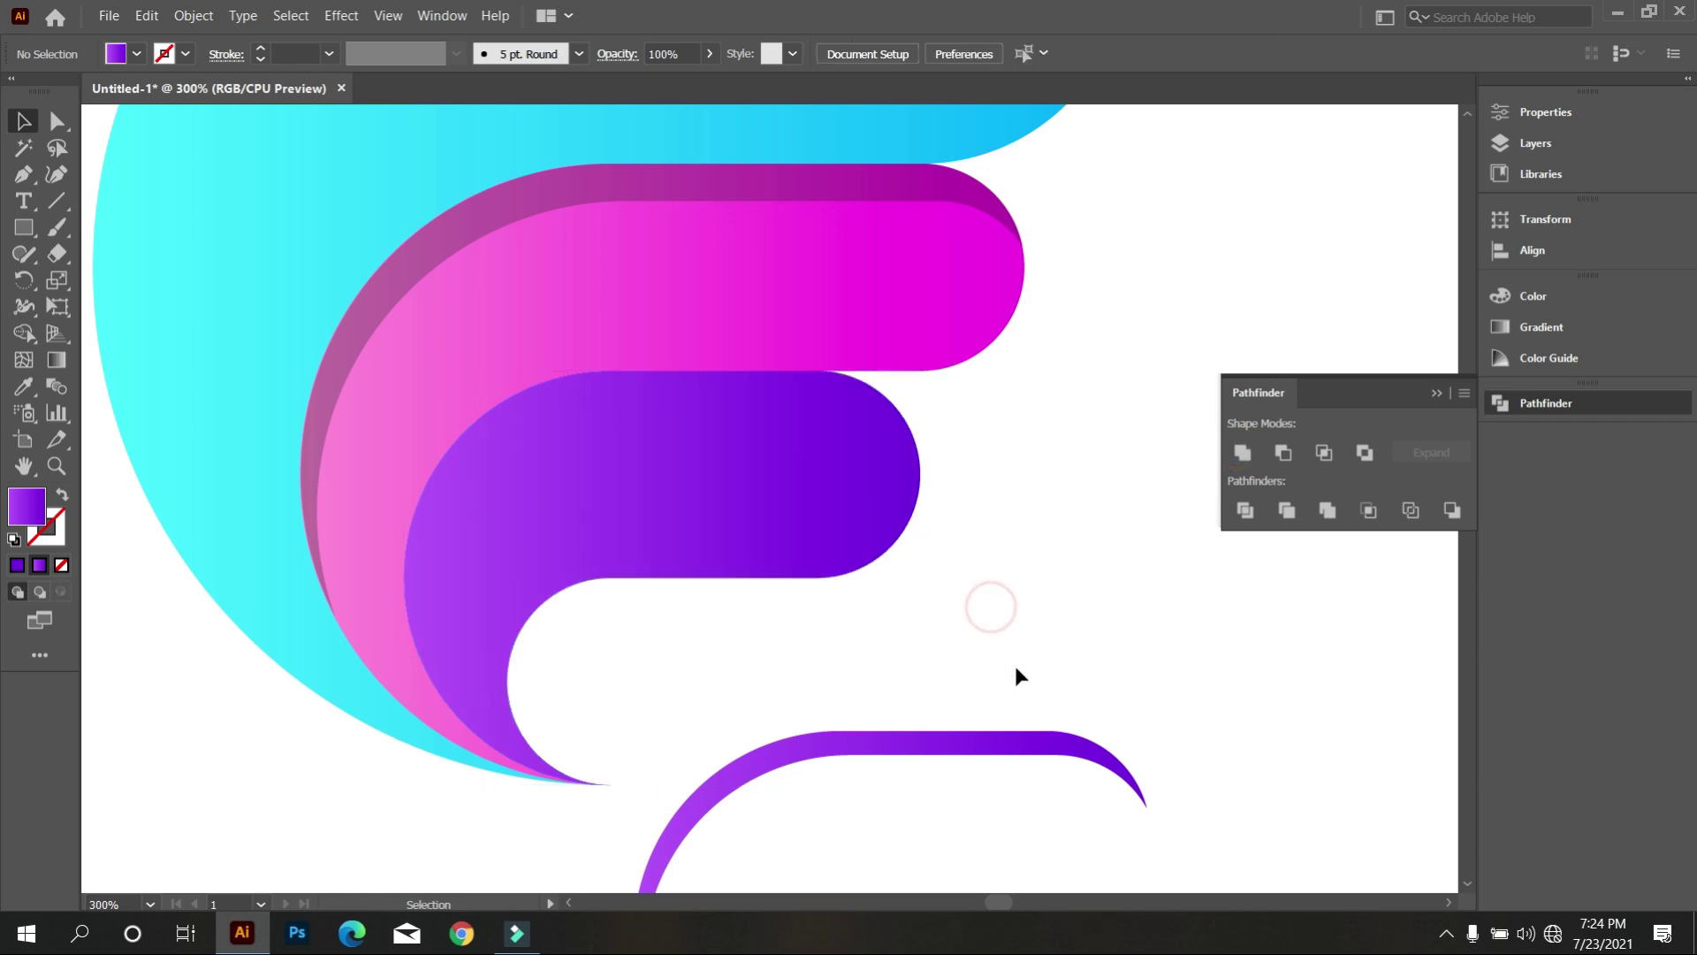
left_click_drag(1014, 748, 824, 470)
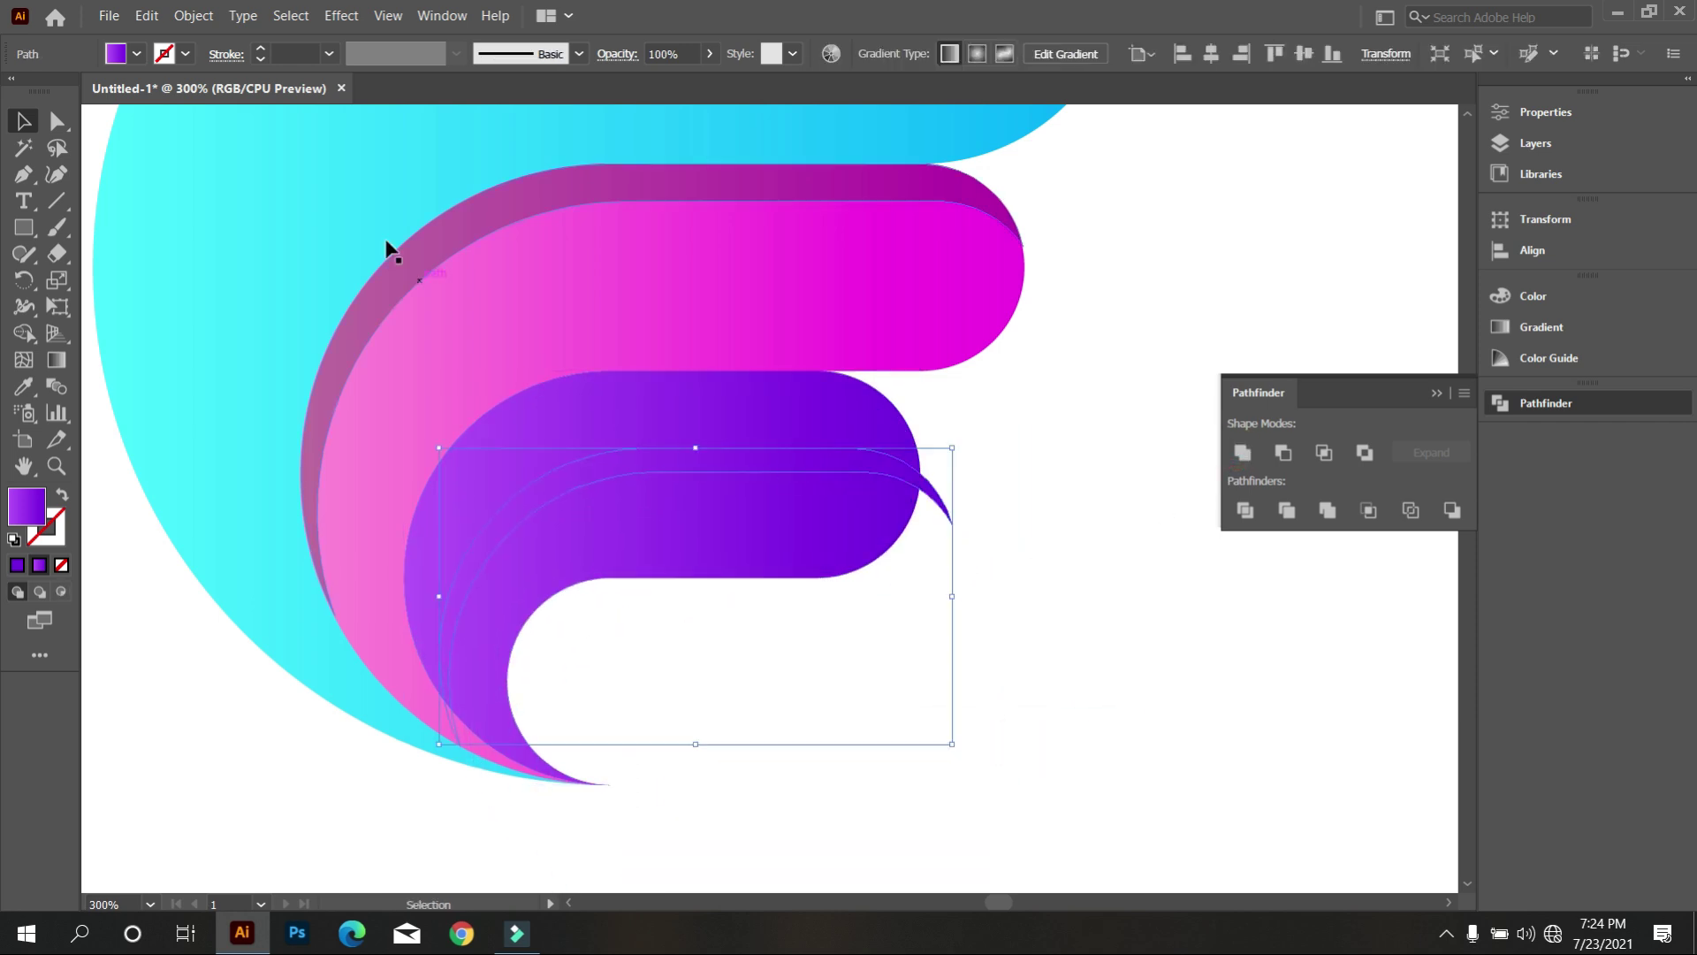
right_click(1058, 504)
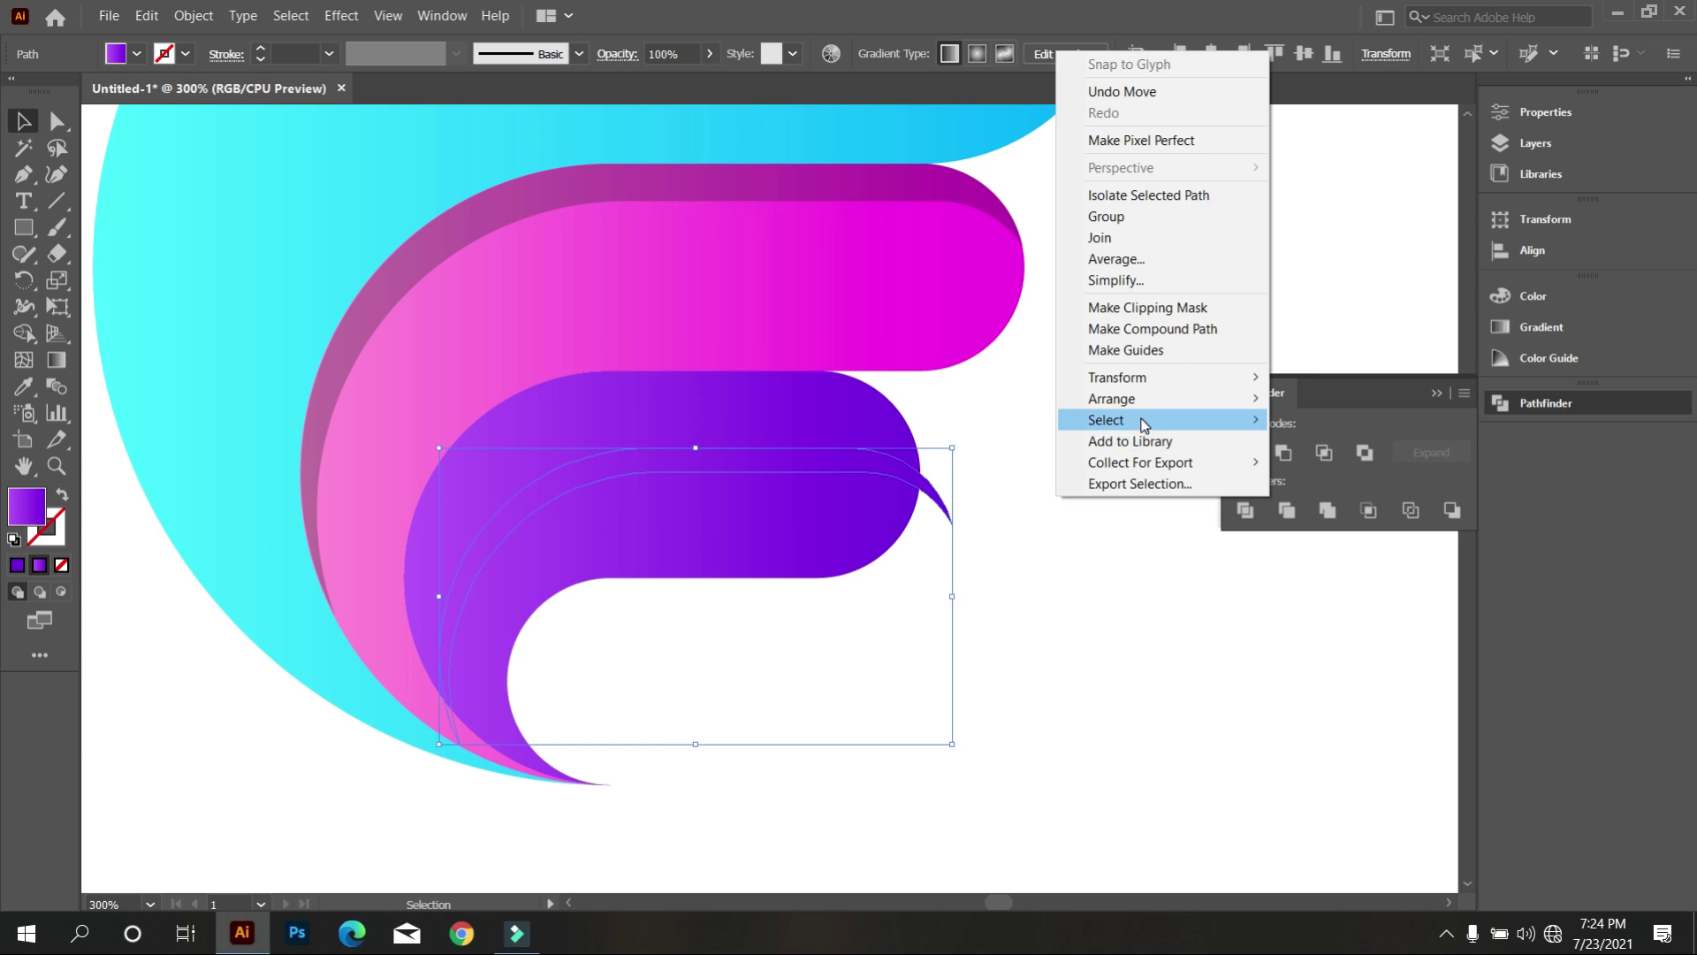
mouse_move(1112, 399)
left_click(1306, 401)
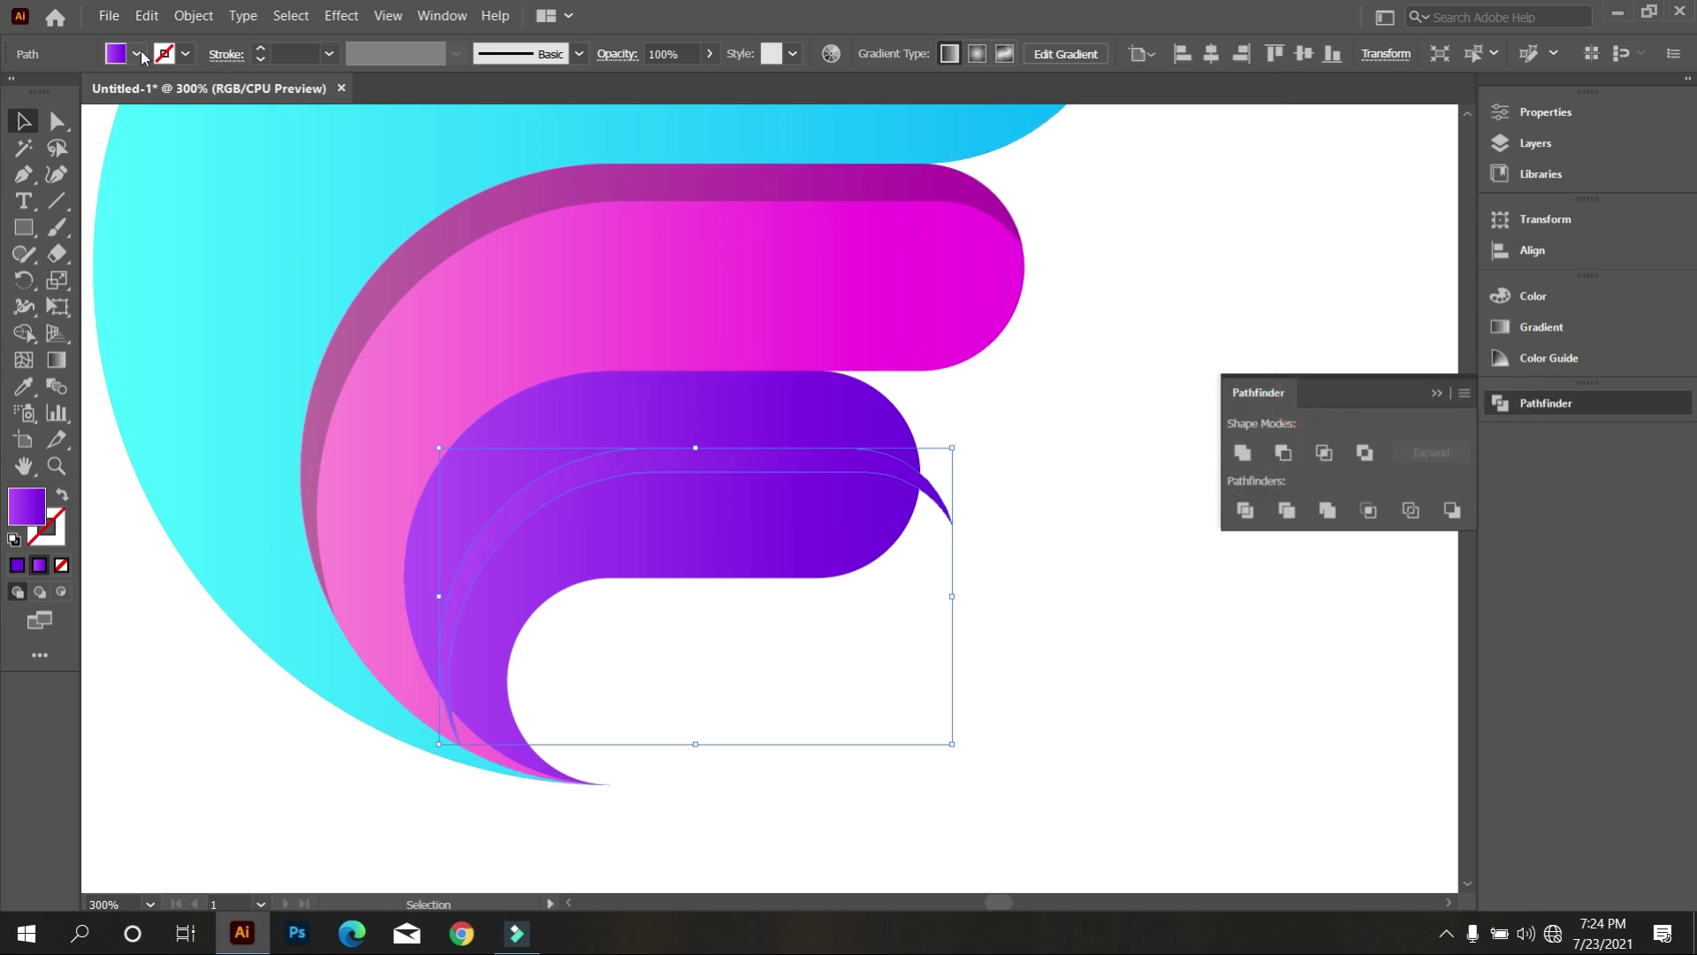
left_click(135, 53)
left_click(63, 93)
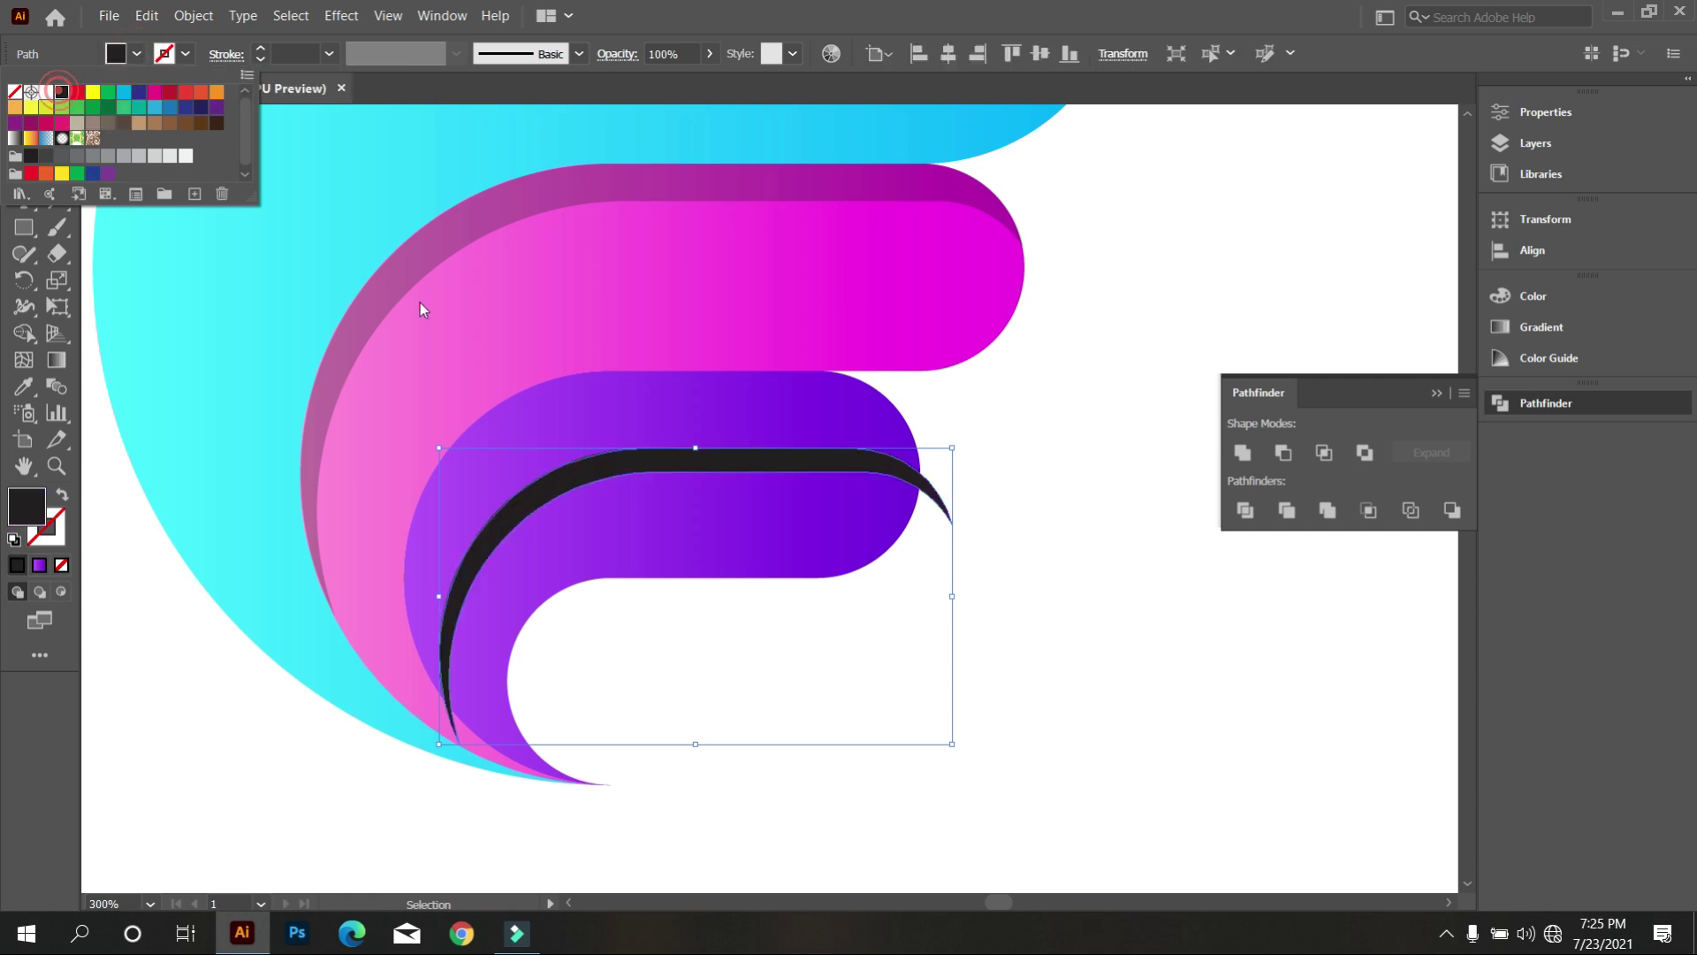
key("Escape")
scroll(833, 632, "up", 3)
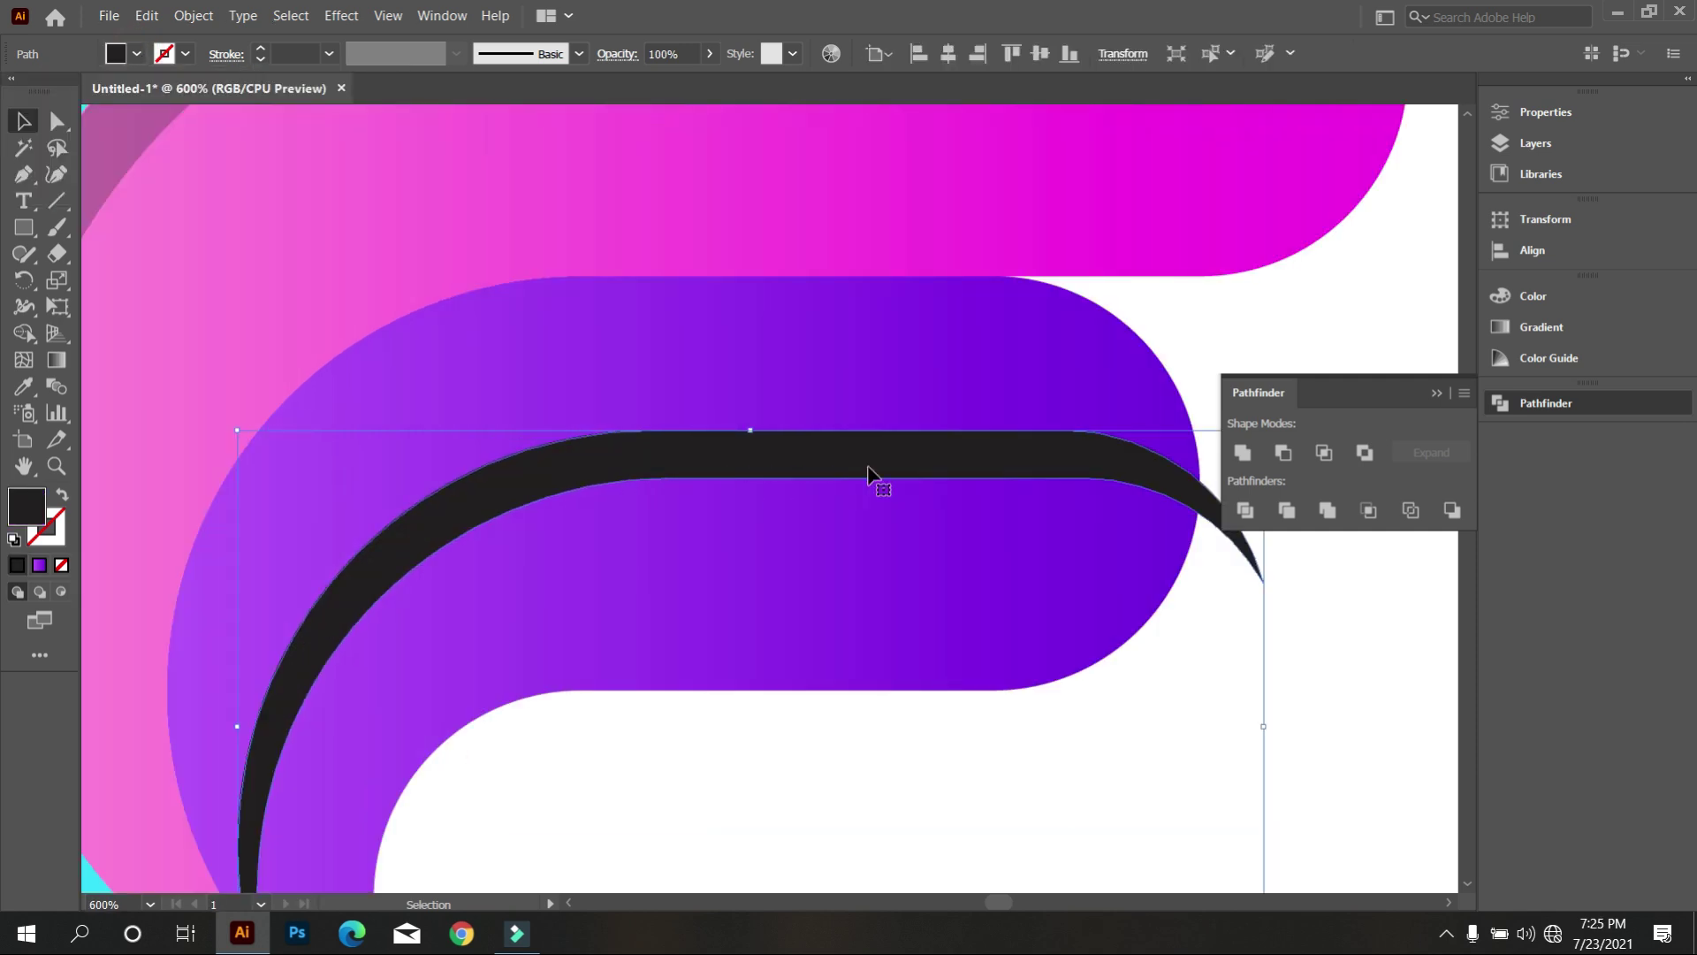
left_click_drag(875, 468, 803, 315)
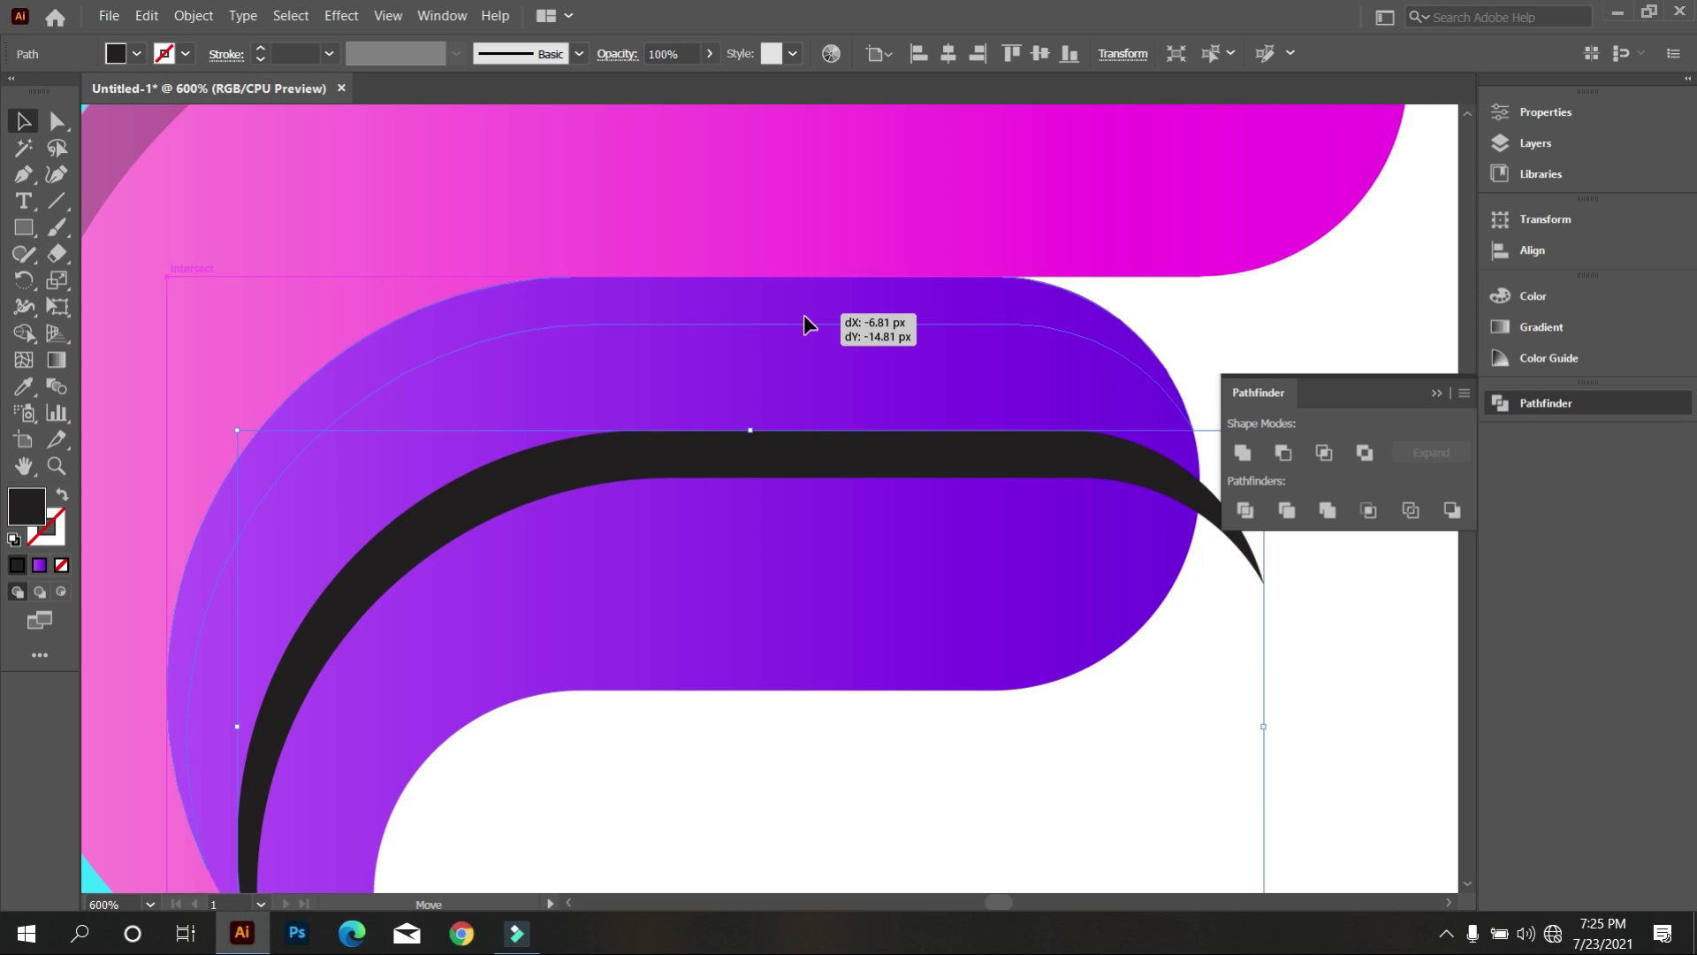
scroll(802, 314, "down", 3)
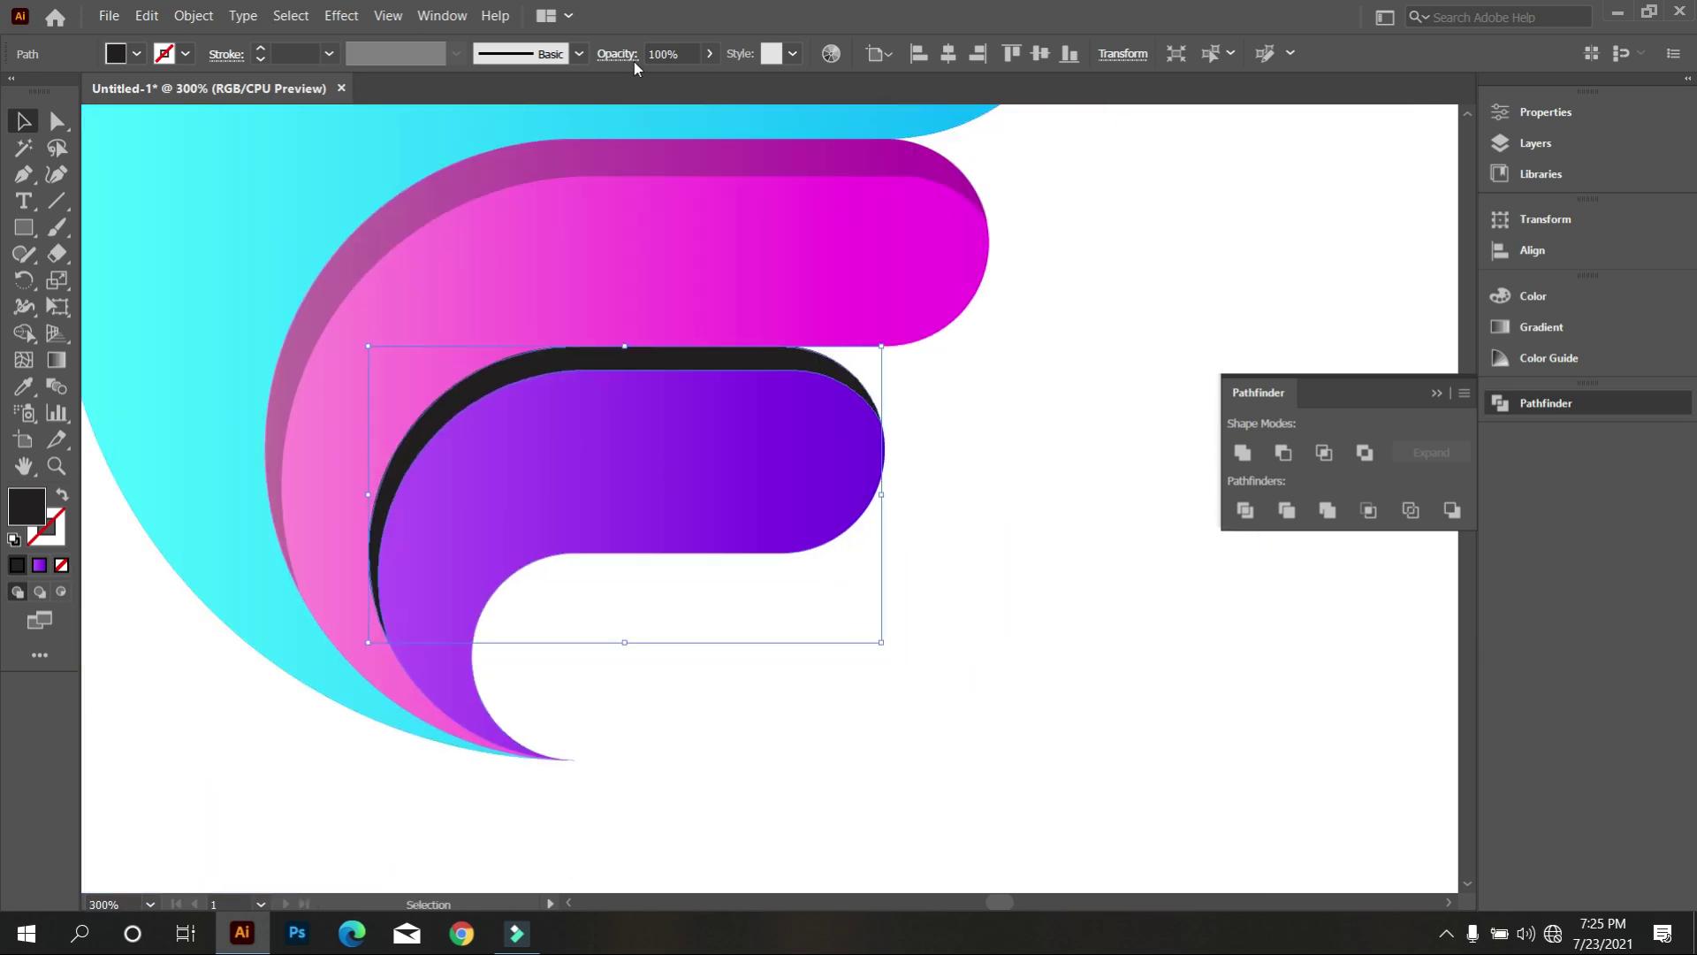
scroll(681, 54, "down", 4)
scroll(681, 54, "down", 3)
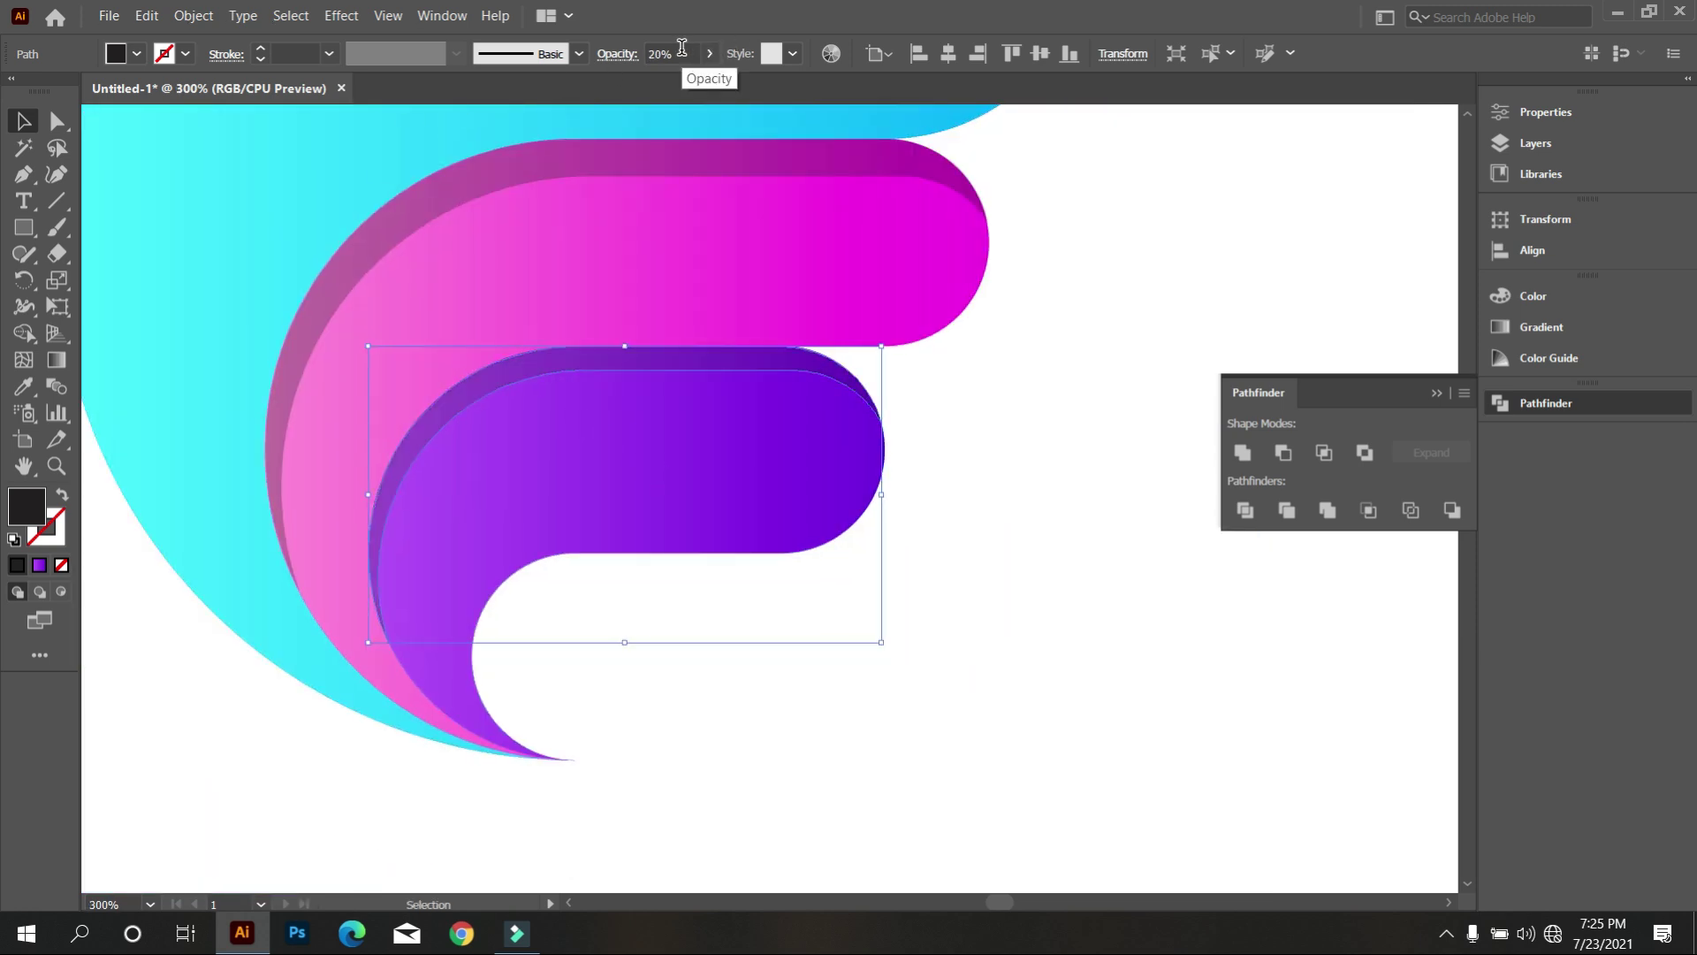
left_click(810, 638)
scroll(804, 636, "down", 4)
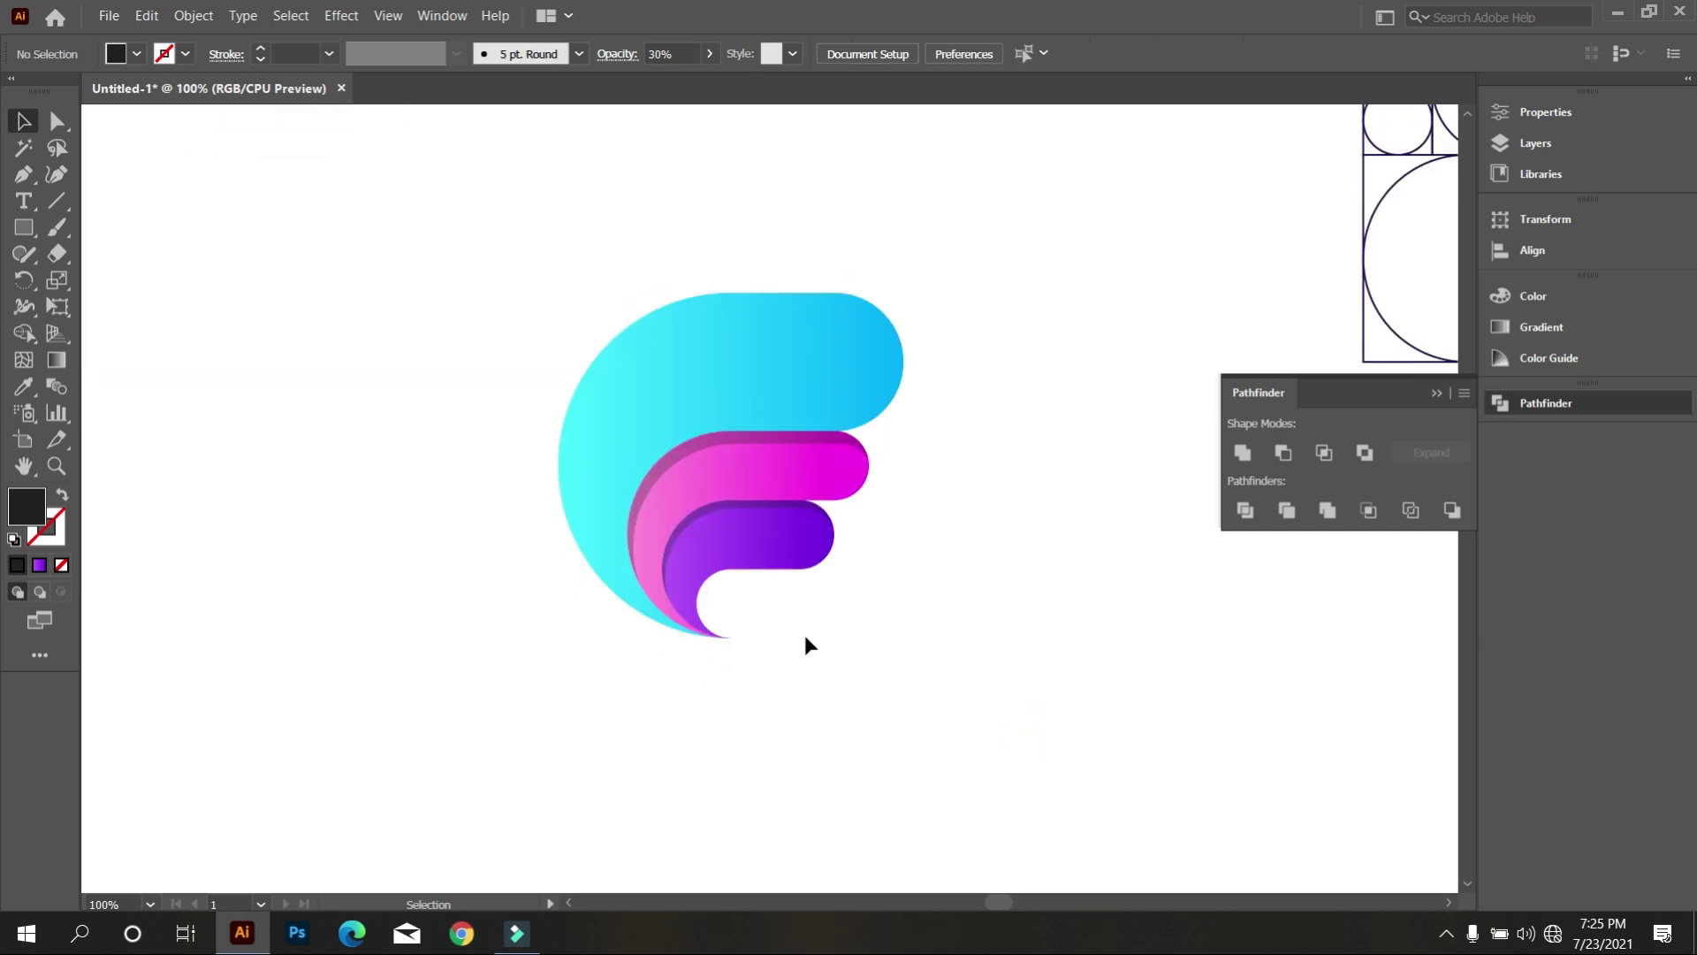
scroll(805, 635, "down", 2)
Select all the logo shapes and group them
left_click_drag(678, 436, 929, 704)
right_click(928, 485)
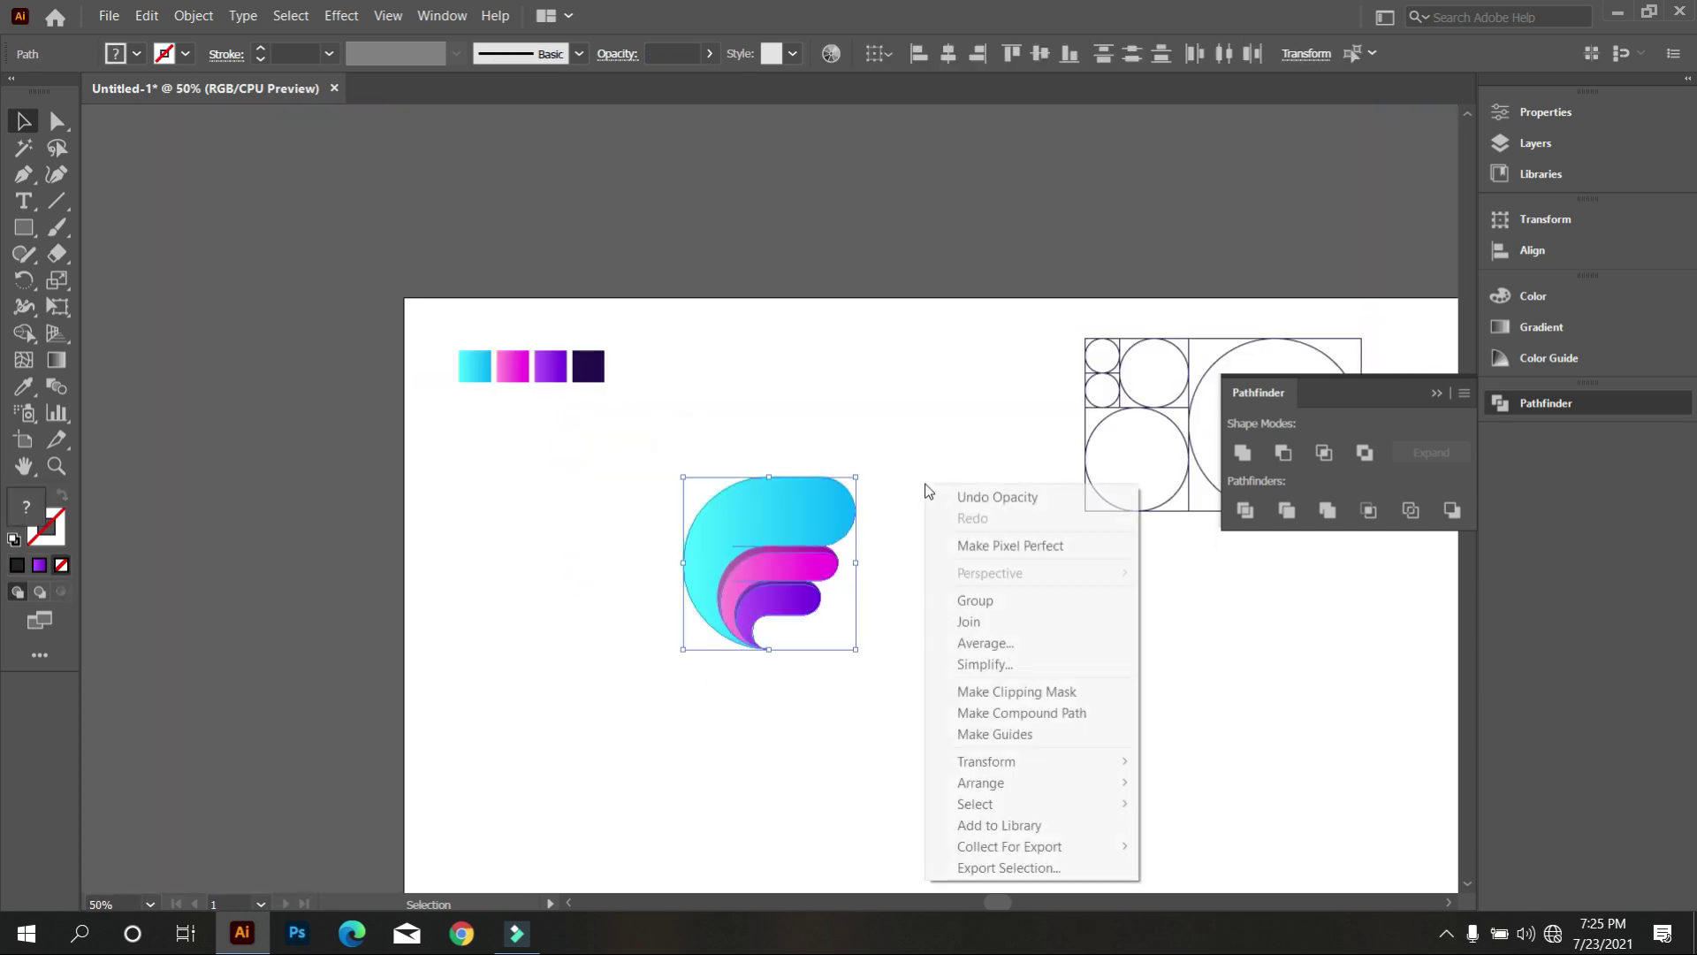
left_click(992, 604)
left_click(807, 672)
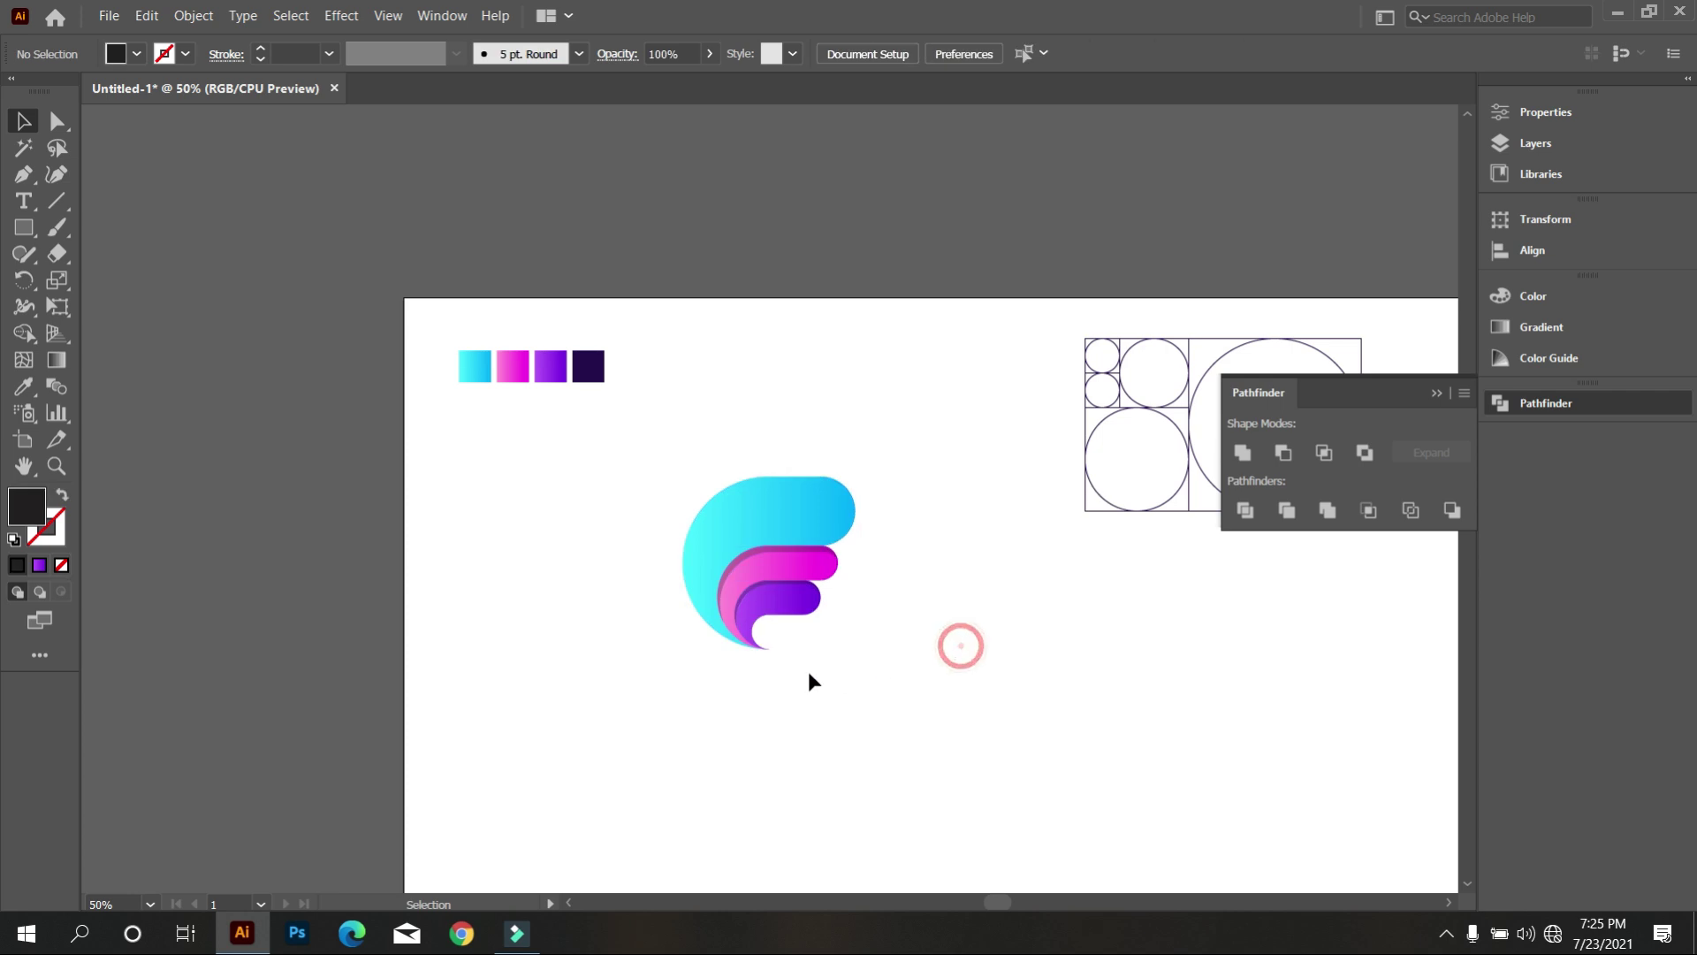
scroll(807, 671, "down", 2)
scroll(849, 426, "up", 1)
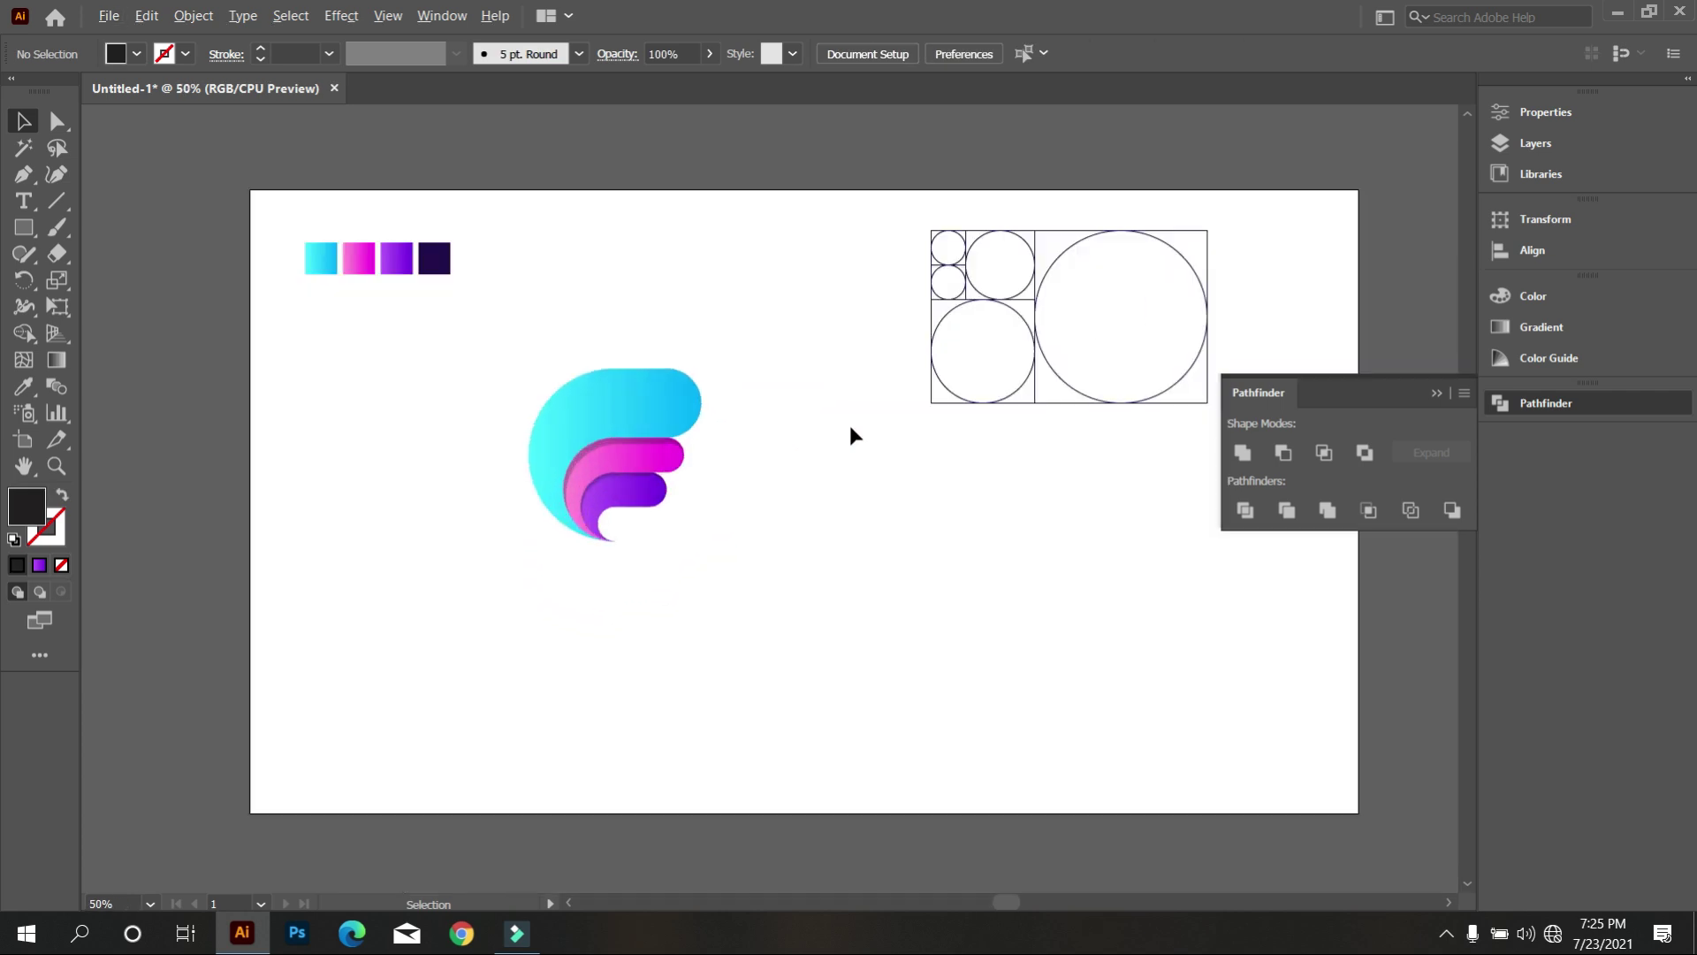
scroll(700, 499, "up", 1)
scroll(711, 675, "down", 1)
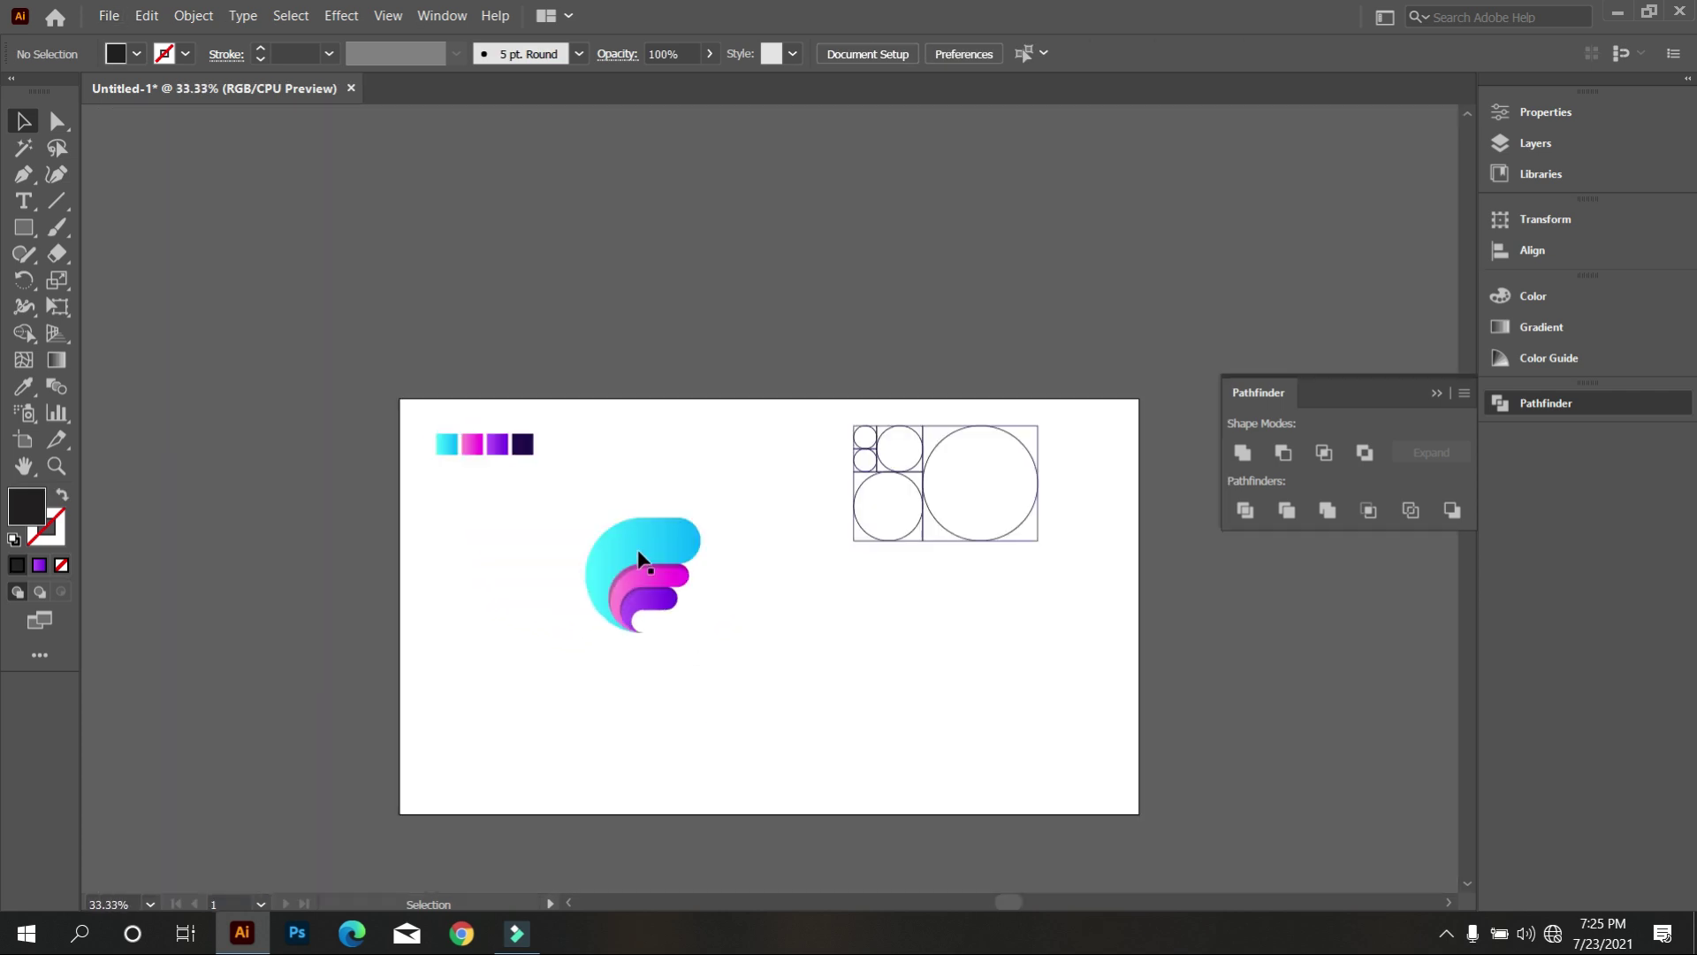
Move the logo to the artboard's middle left and add a text line at its lower right
left_click(645, 569)
left_click_drag(639, 578, 630, 750)
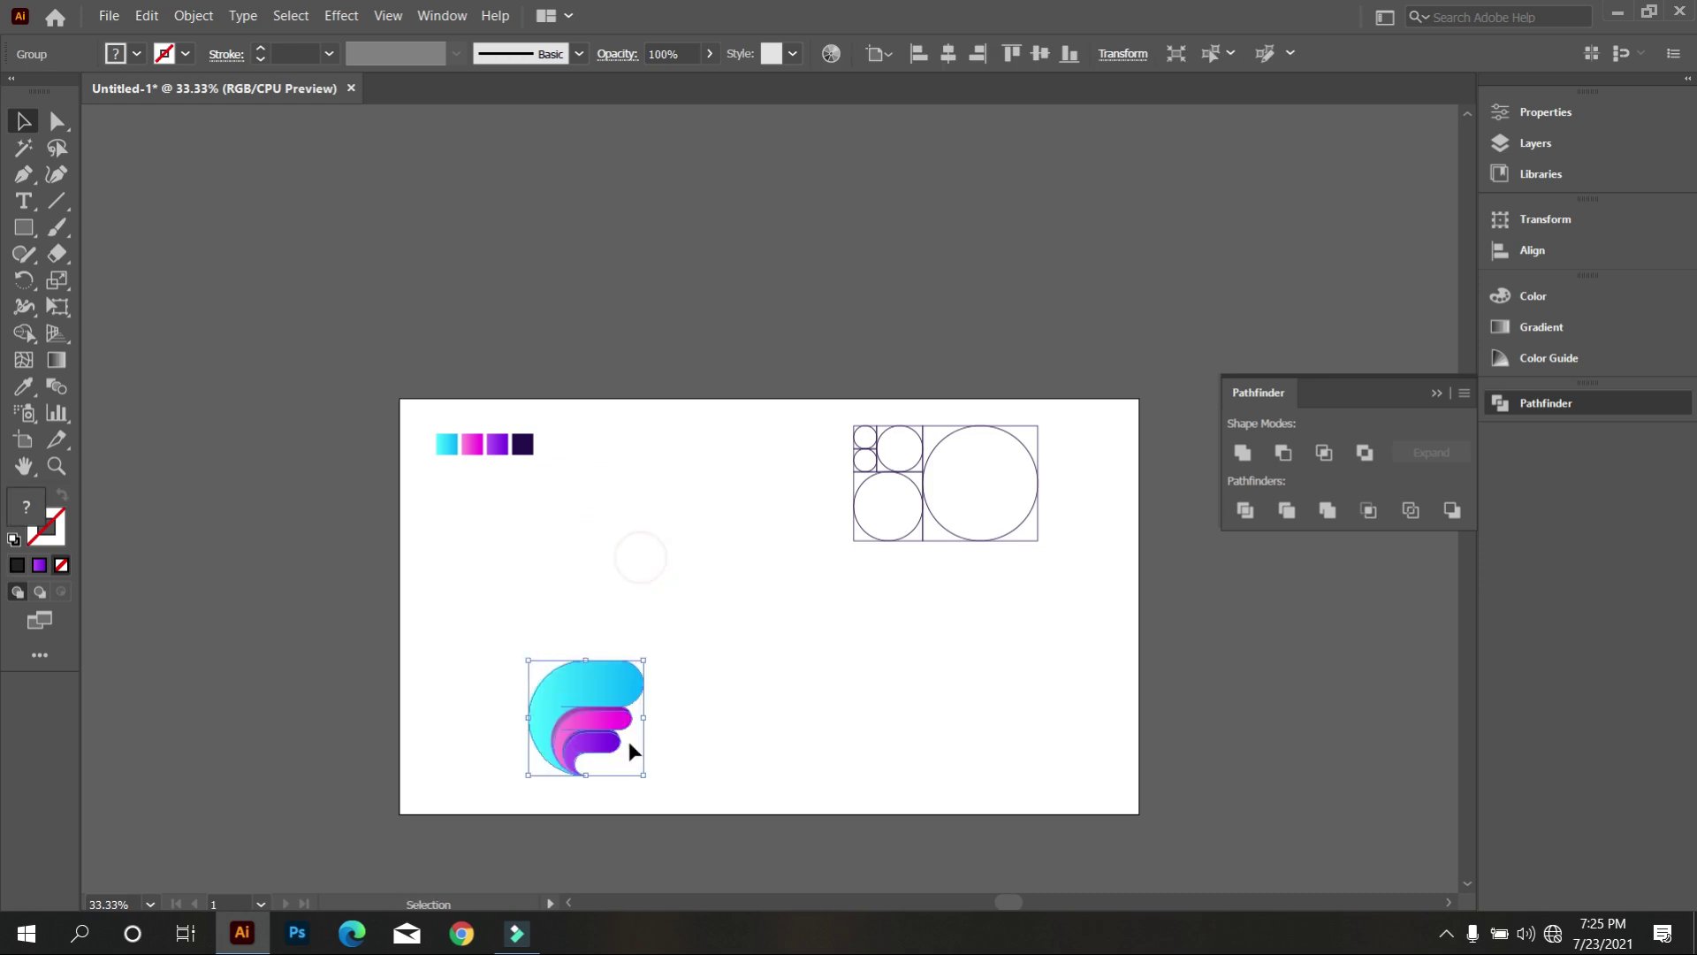
left_click(712, 728)
scroll(608, 729, "up", 1)
scroll(670, 635, "up", 2)
left_click_drag(565, 651, 556, 438)
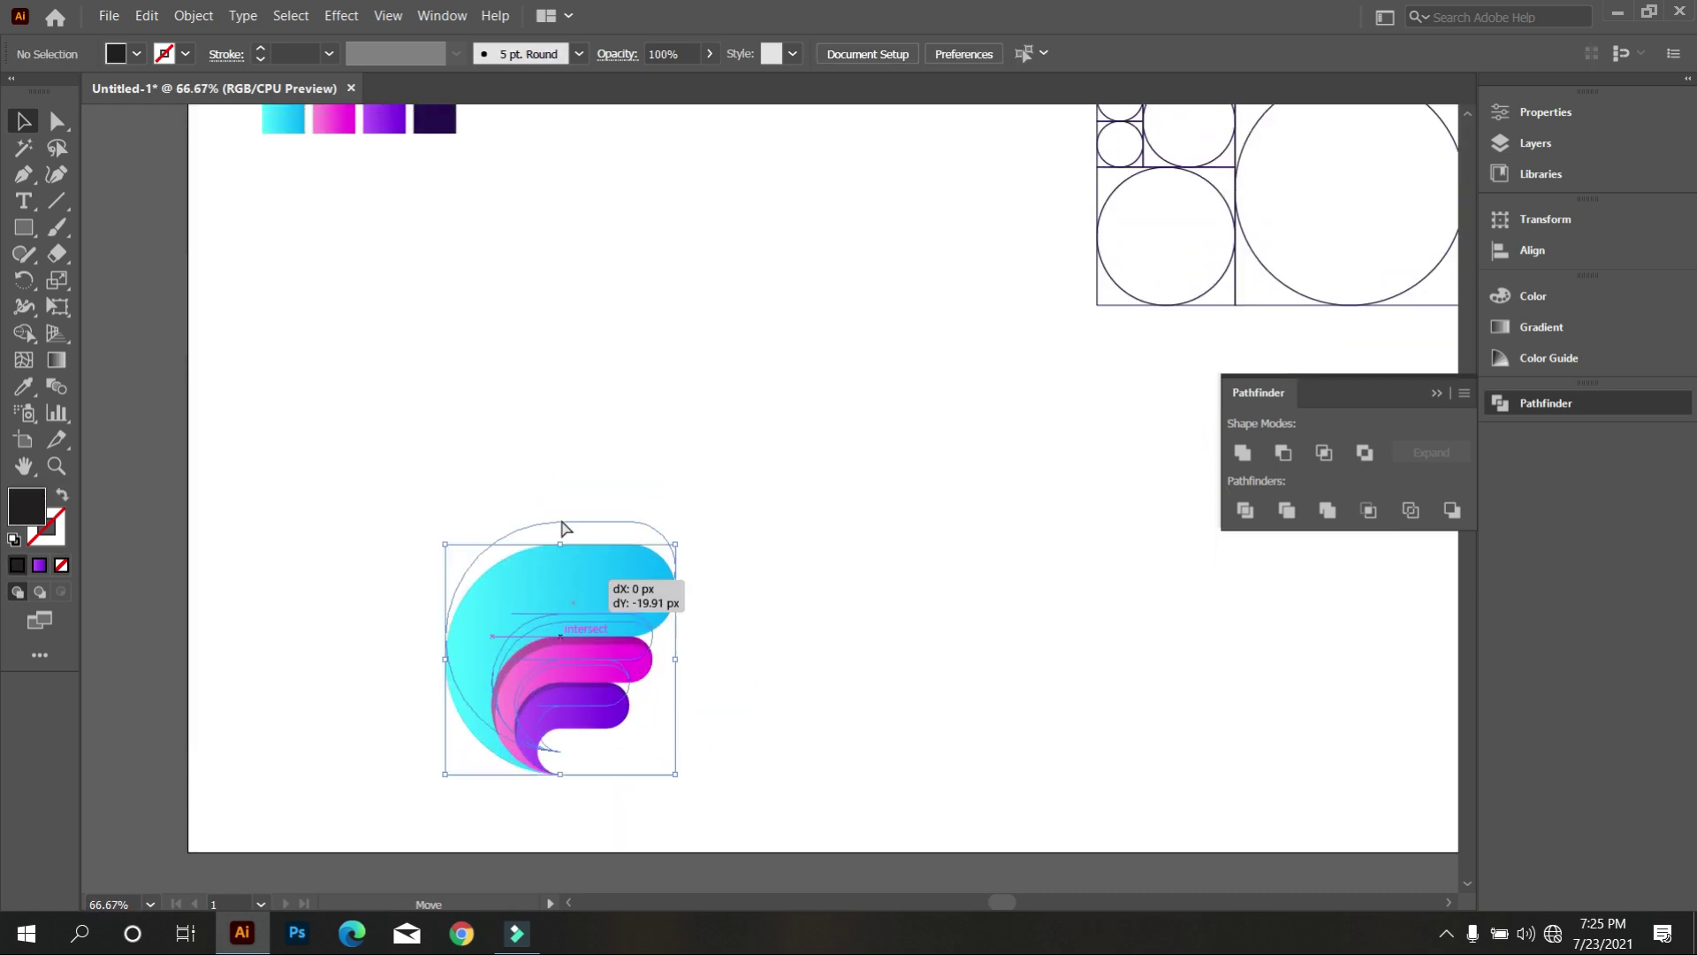
left_click(755, 506)
left_click(24, 201)
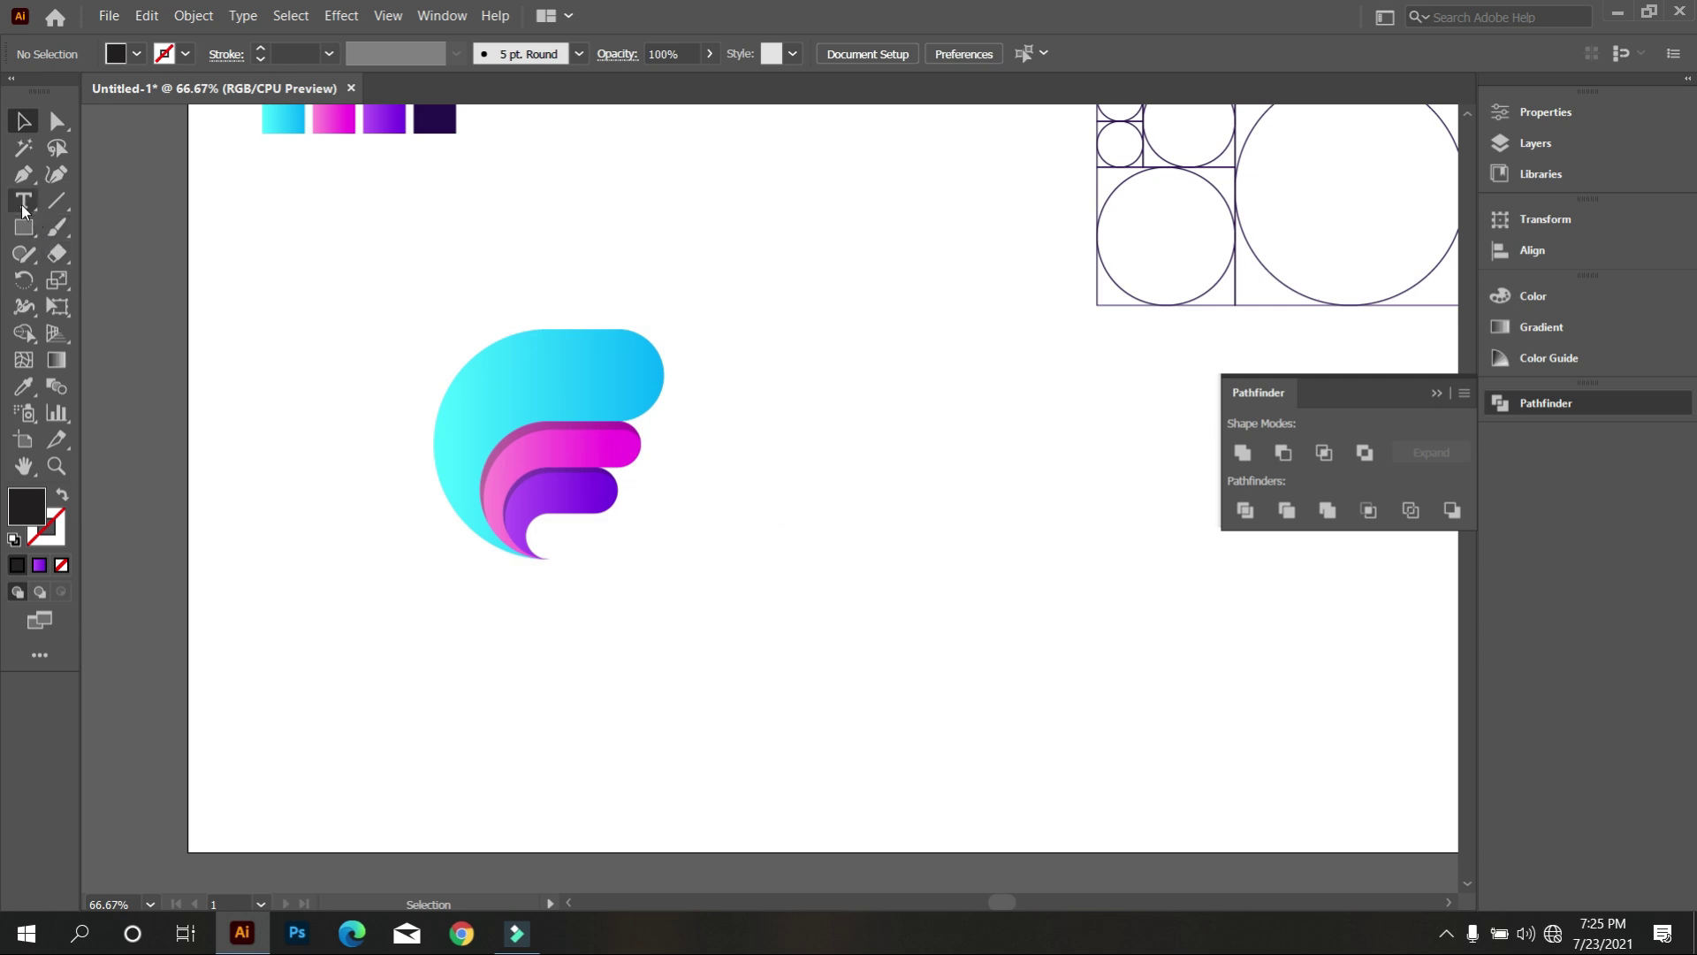
left_click(743, 597)
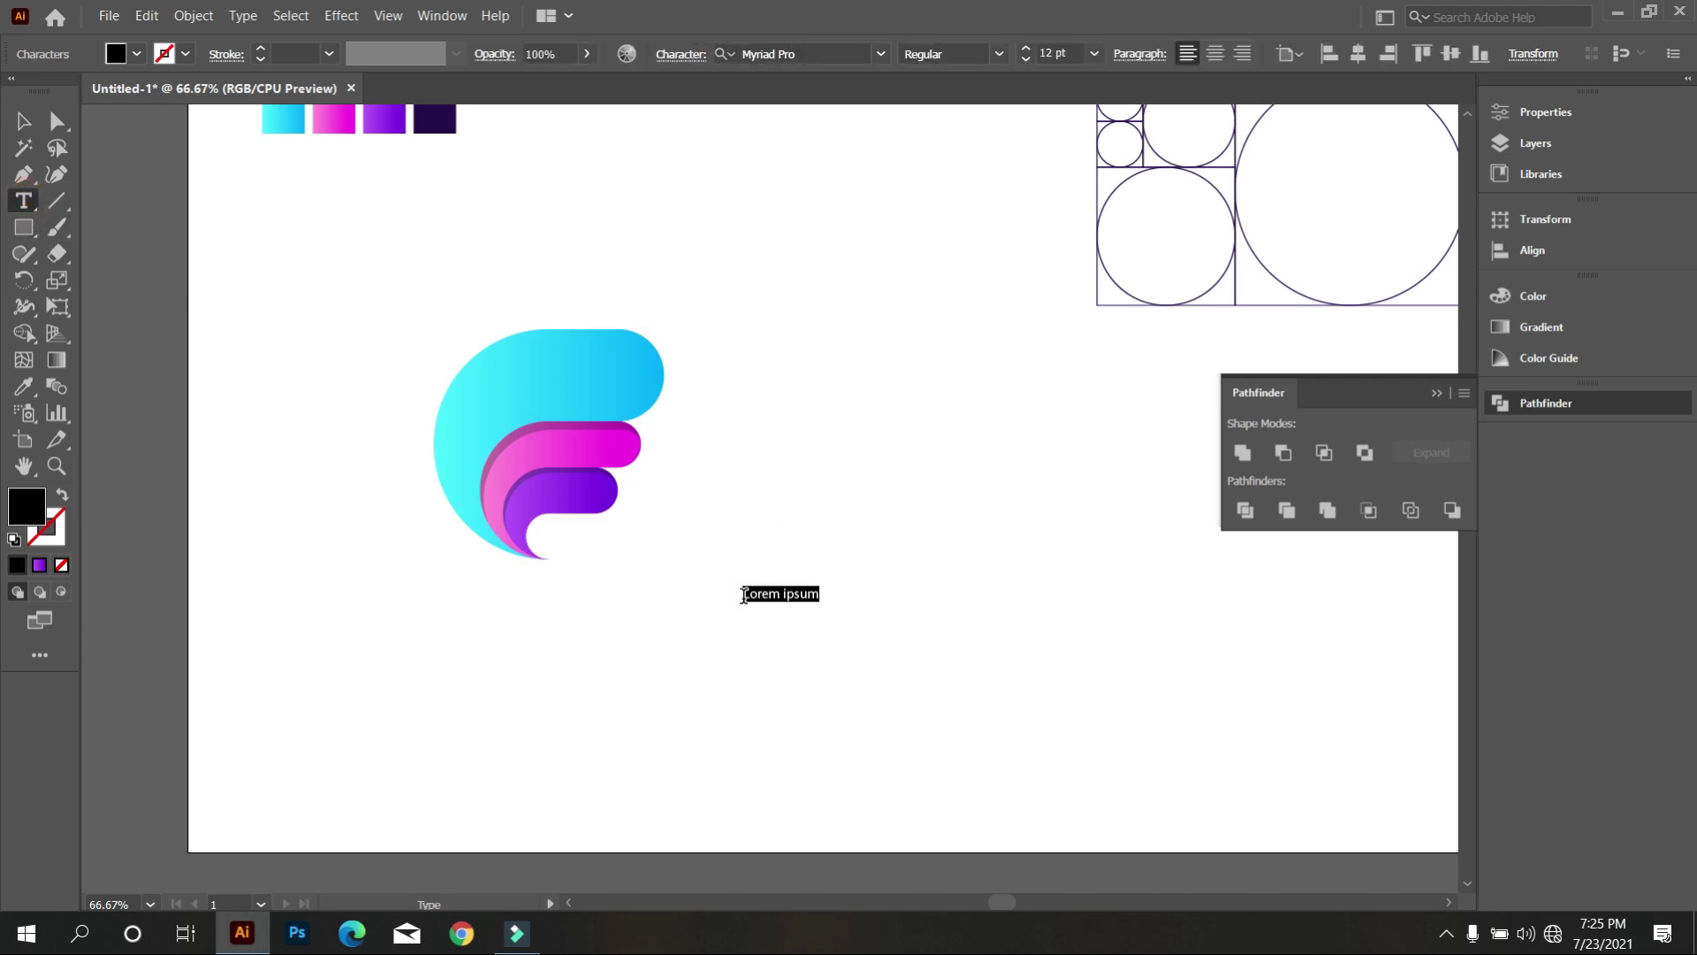